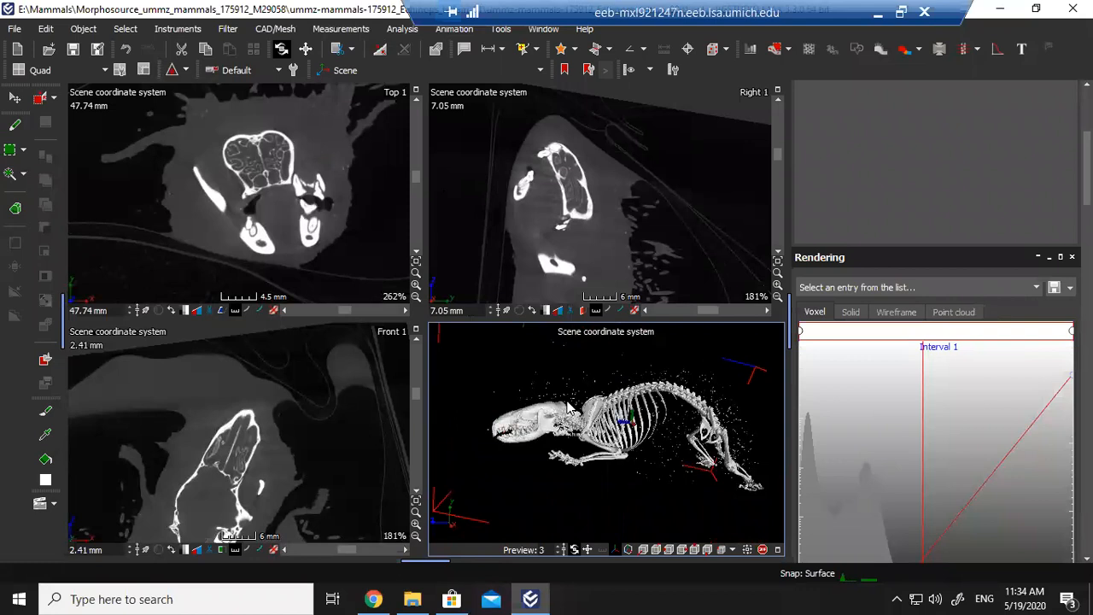
Inspect the 3D rendering of the whole skeleton from several angles and closer up.
drag(698, 399, 715, 420)
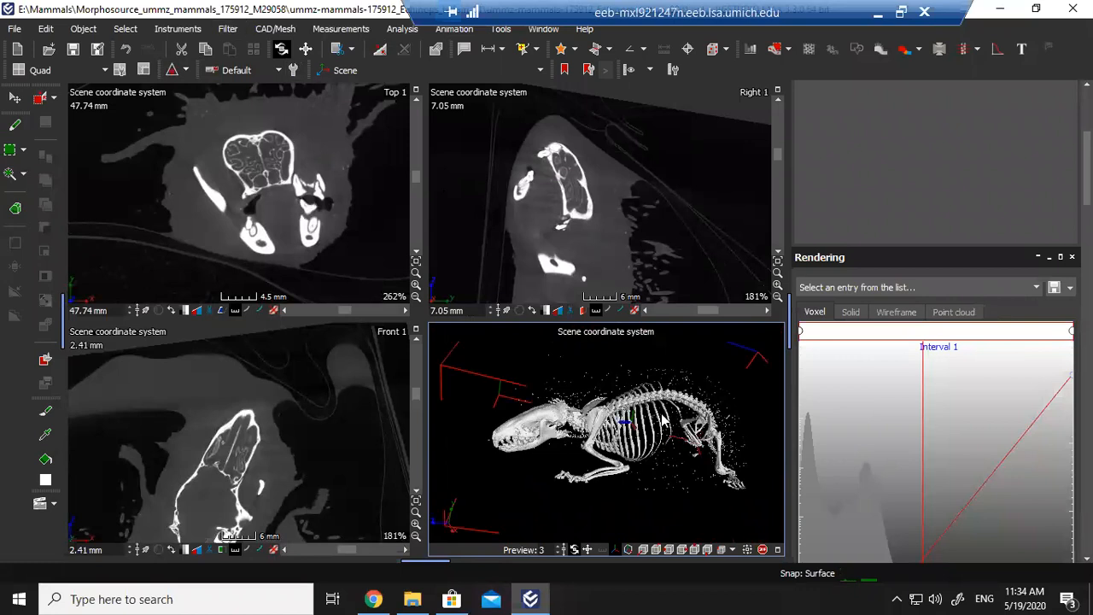
scroll(621, 434, up, 3)
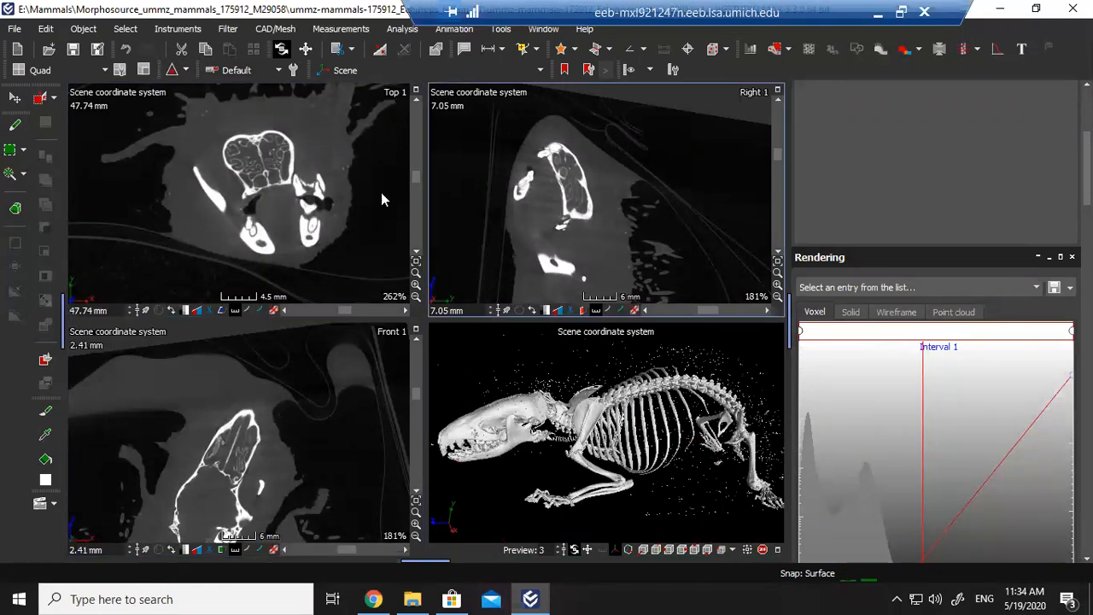
drag(607, 431, 677, 434)
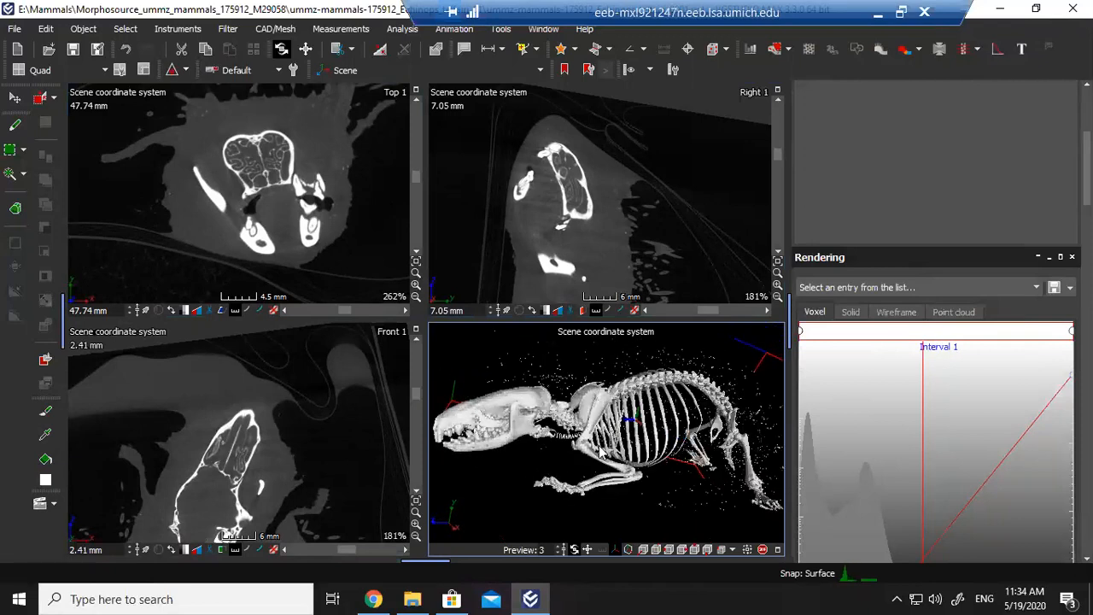
drag(564, 441, 602, 452)
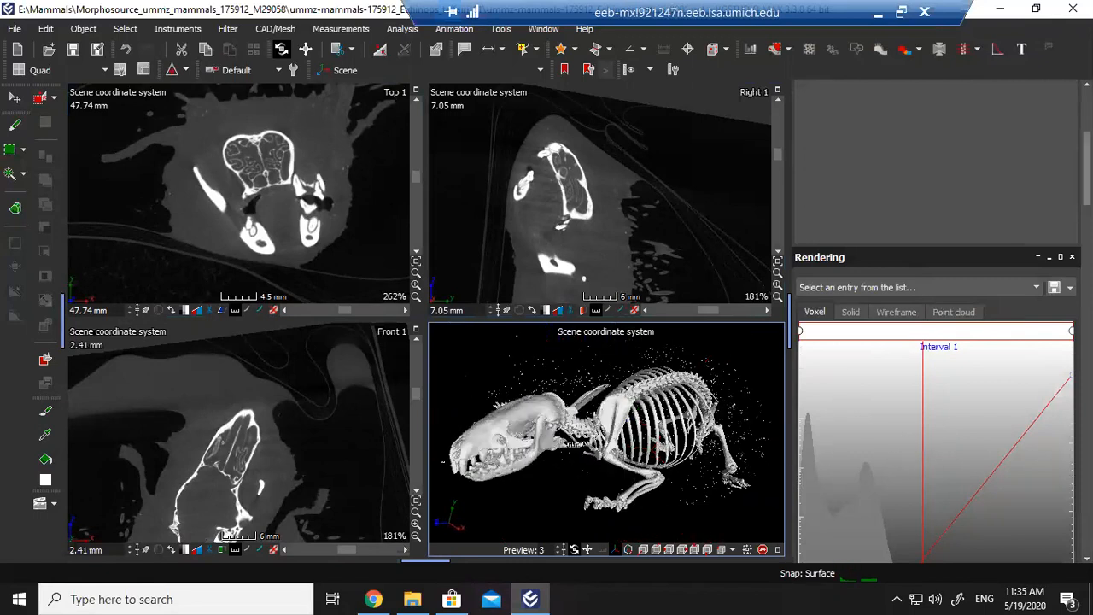
Raise the 3D rendering's isosurface threshold to about 45335 and inspect the shoulder and rib bones up close.
drag(1087, 178, 1087, 193)
drag(922, 290, 1003, 315)
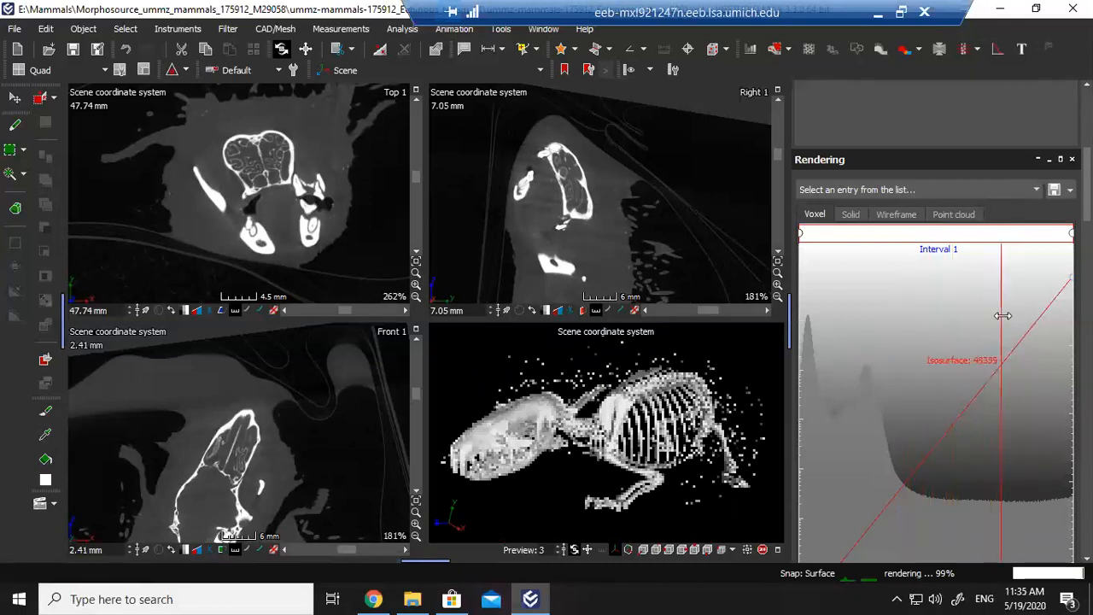
scroll(559, 470, up, 6)
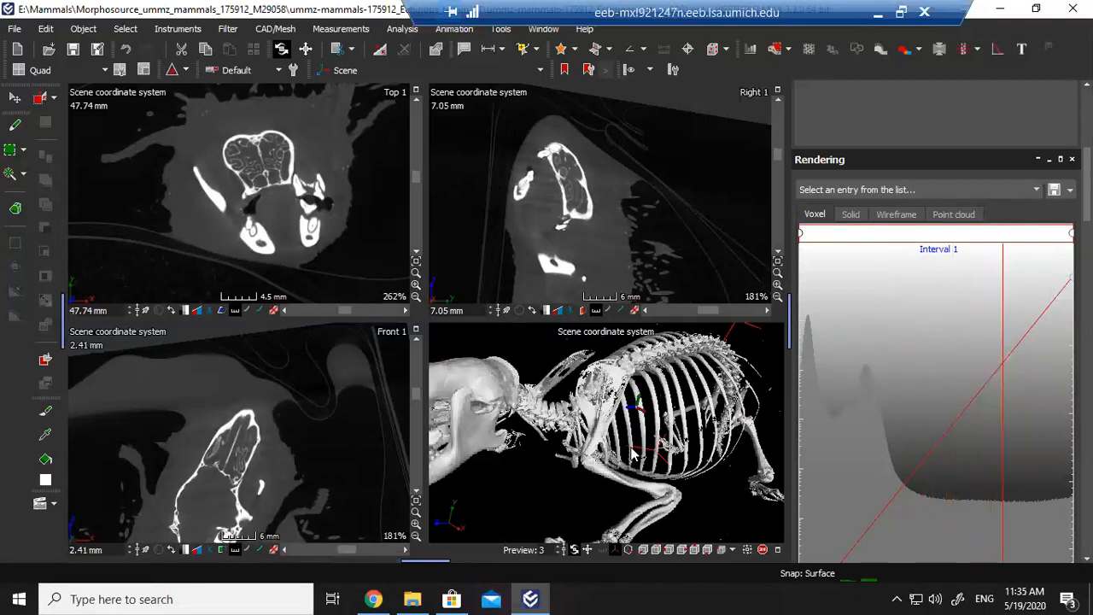
scroll(559, 470, up, 5)
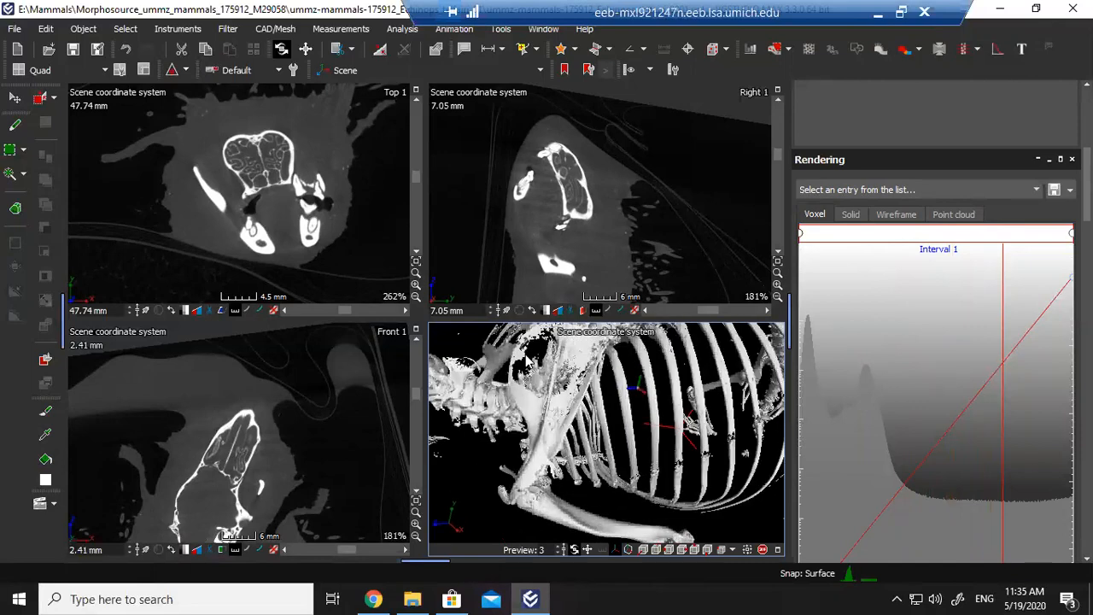
key(space)
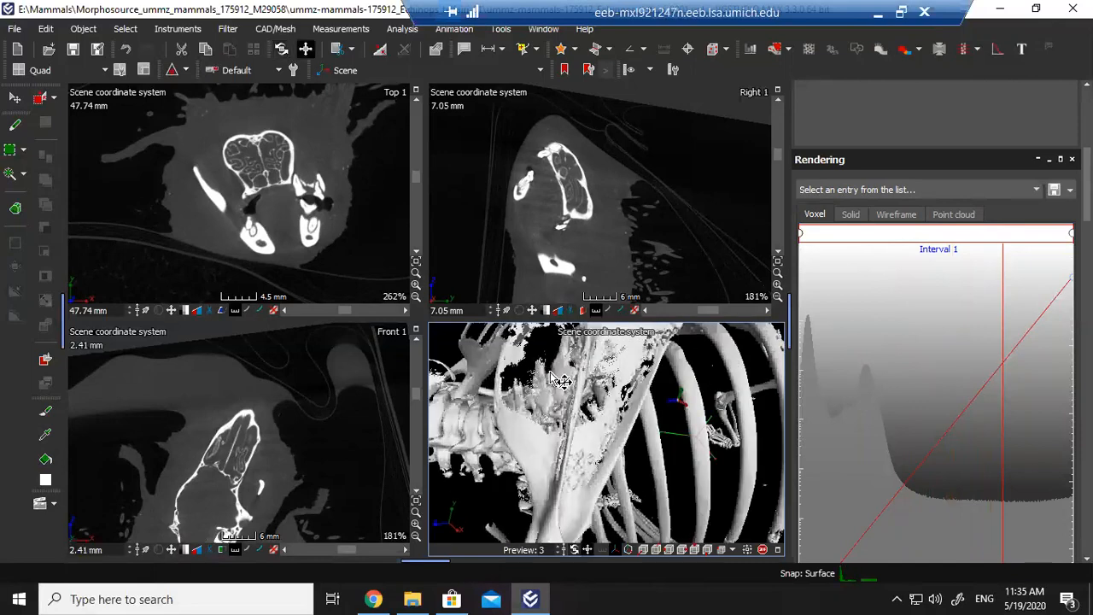
drag(547, 372, 565, 392)
Try an isosurface threshold at the soft-tissue peak, and raise it past that peak to render only clean bone.
drag(1004, 393, 862, 377)
scroll(632, 444, down, 6)
scroll(632, 444, down, 3)
drag(861, 368, 937, 373)
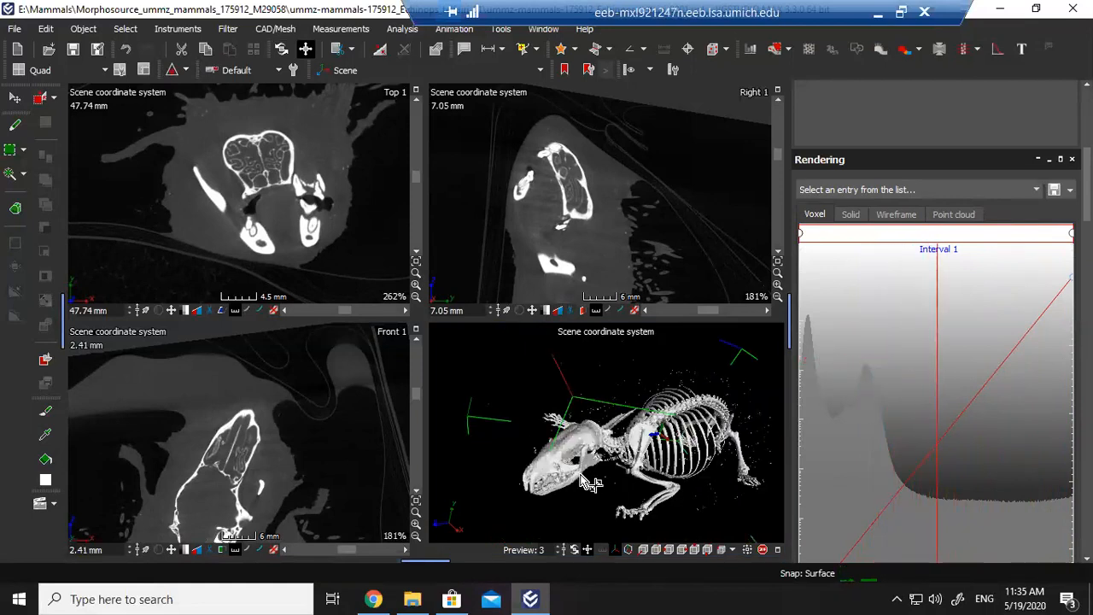
Examine the skull, shoulder, forelimb and rib cage in the 3D rendering from the side and from above.
drag(581, 475, 559, 440)
scroll(559, 440, up, 8)
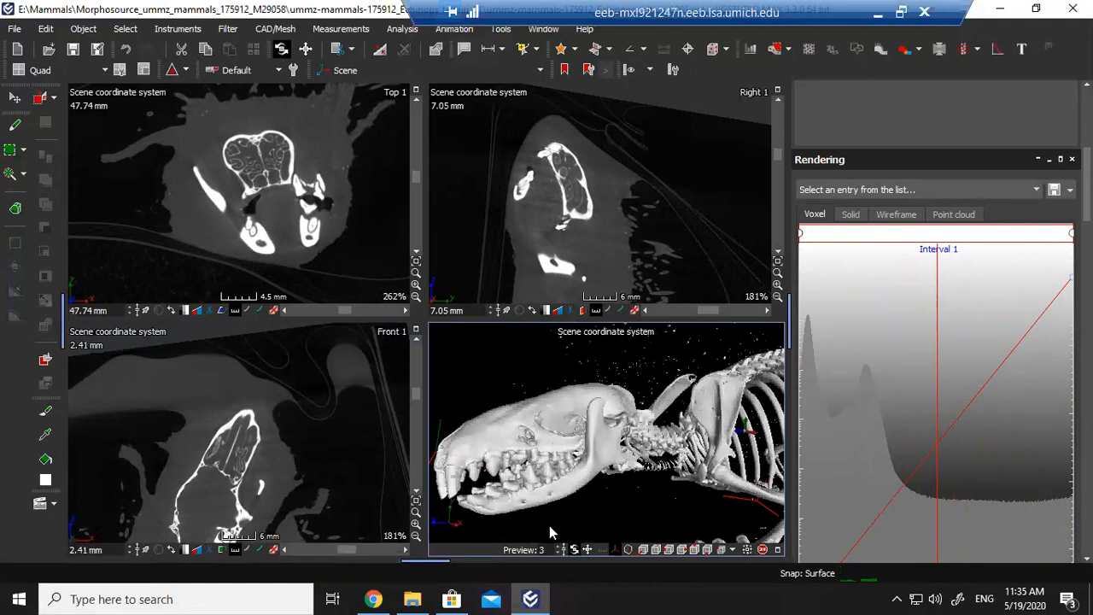
key(space)
drag(703, 463, 609, 441)
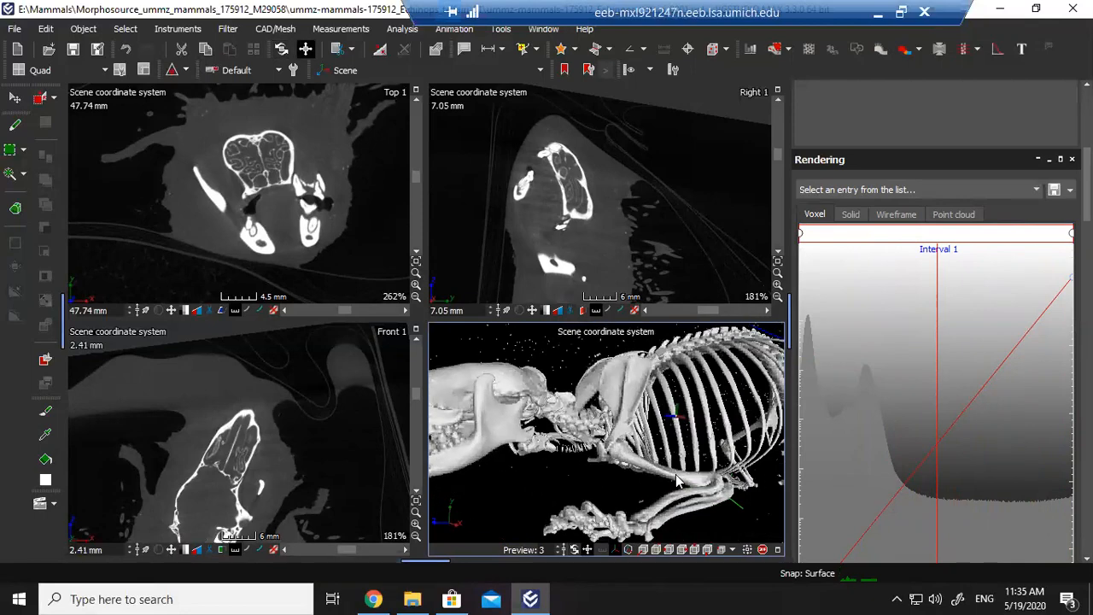
key(space)
drag(683, 502, 654, 493)
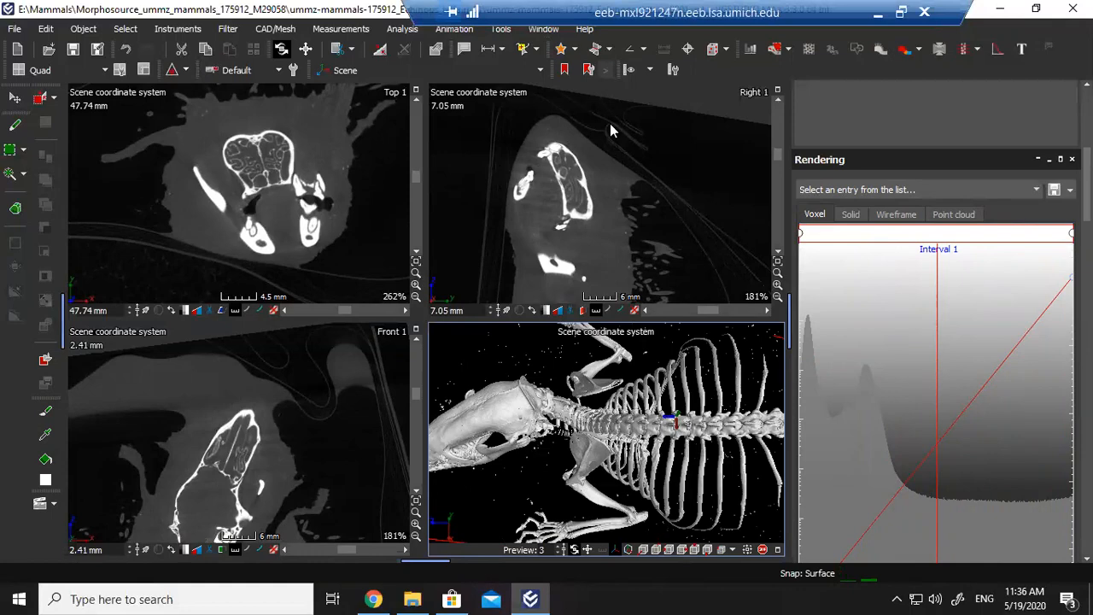
drag(716, 479, 693, 471)
scroll(680, 478, down, 3)
key(space)
drag(1087, 181, 1087, 117)
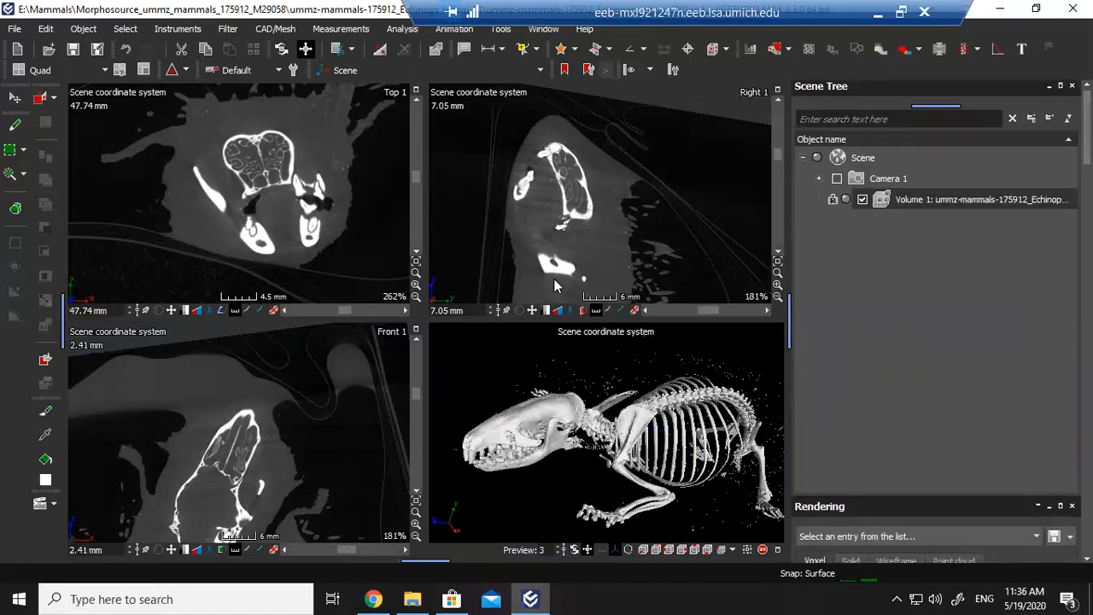
drag(1087, 145, 1086, 219)
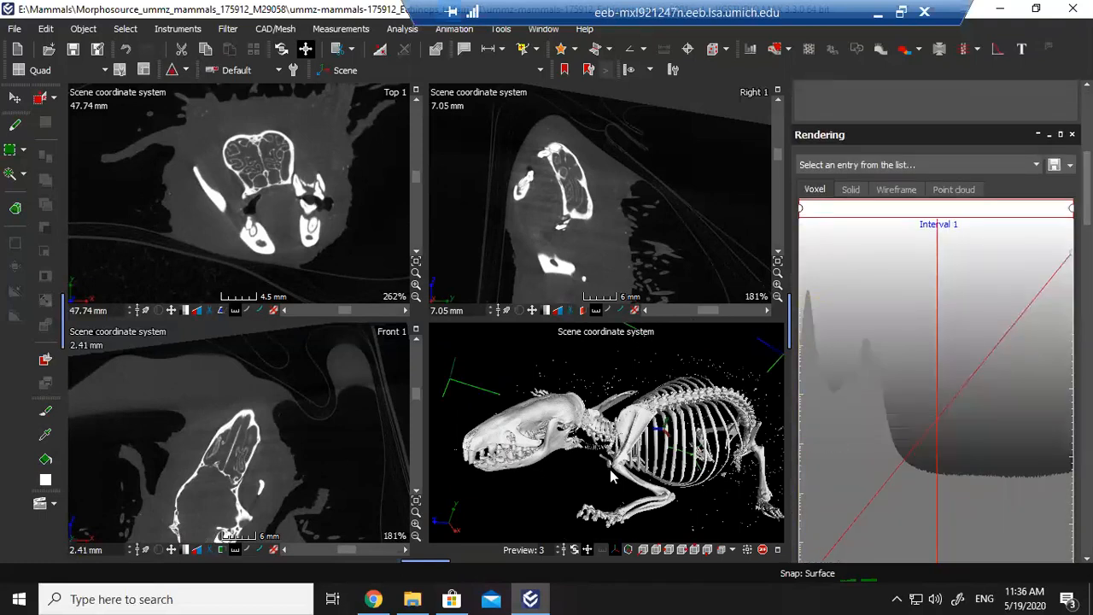
drag(1087, 190, 1087, 125)
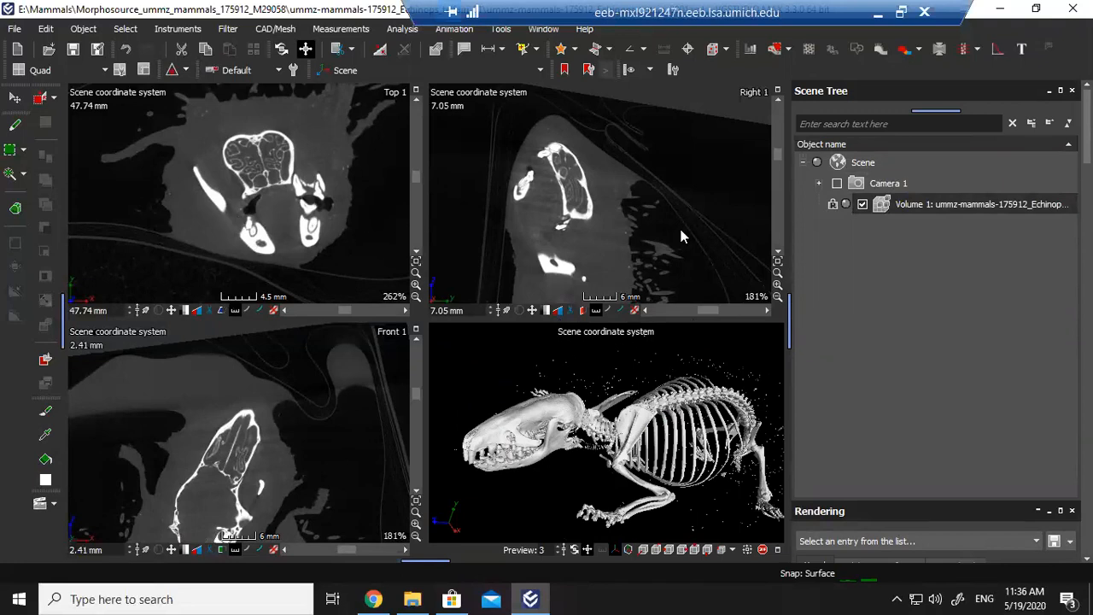
Activate the navigation cursor and place it on the lower jaw bone in the Top slice view.
click(182, 29)
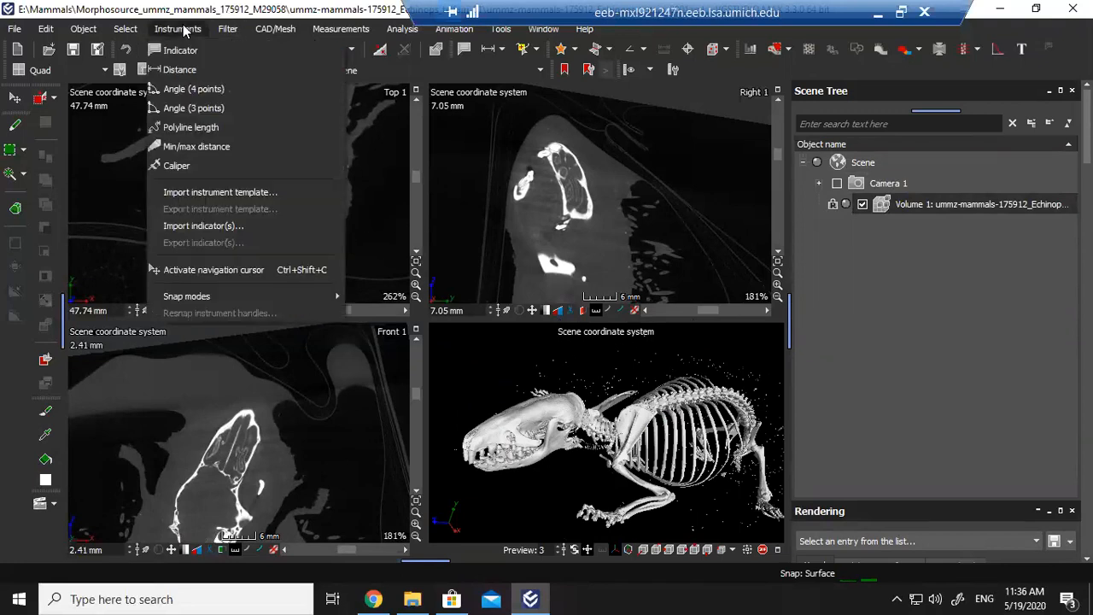
click(238, 271)
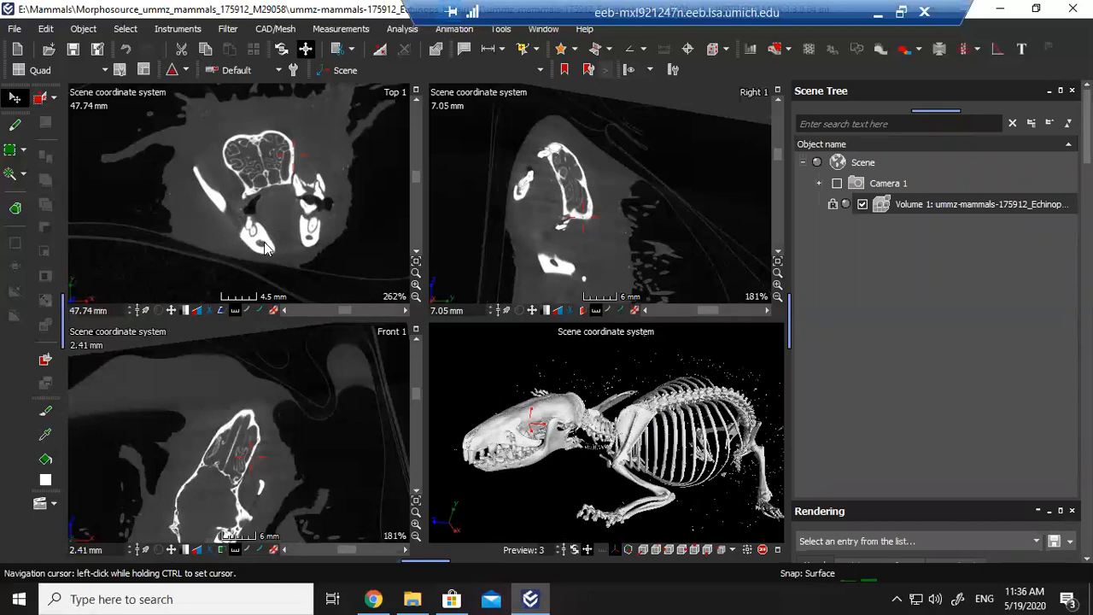
ctrl+click(256, 237)
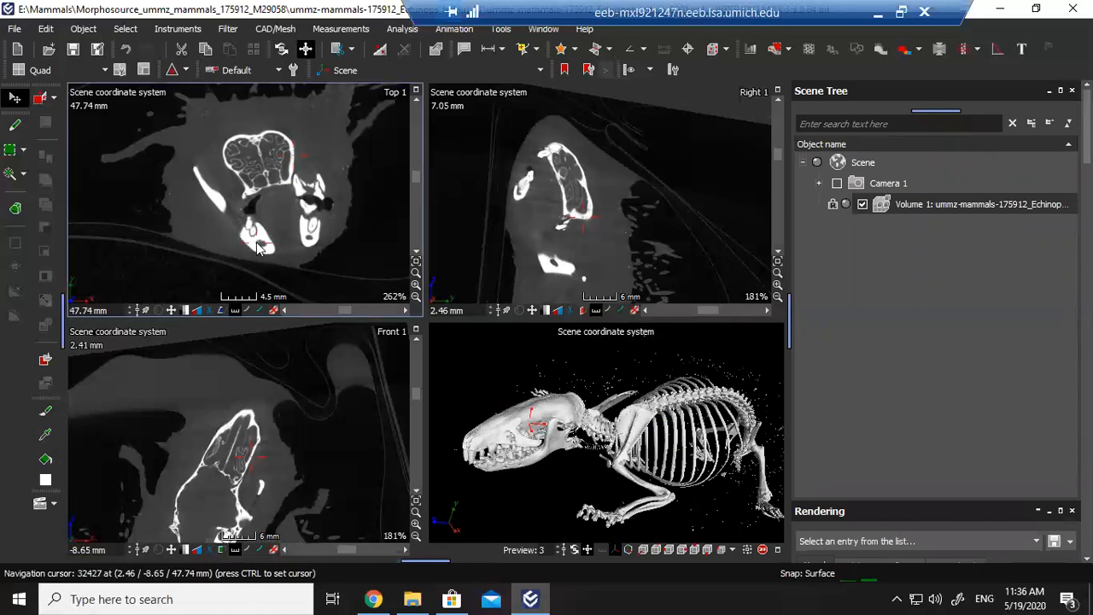
Place the navigation cursor on the sternum in the Right slice view and reposition that view around it.
click(645, 232)
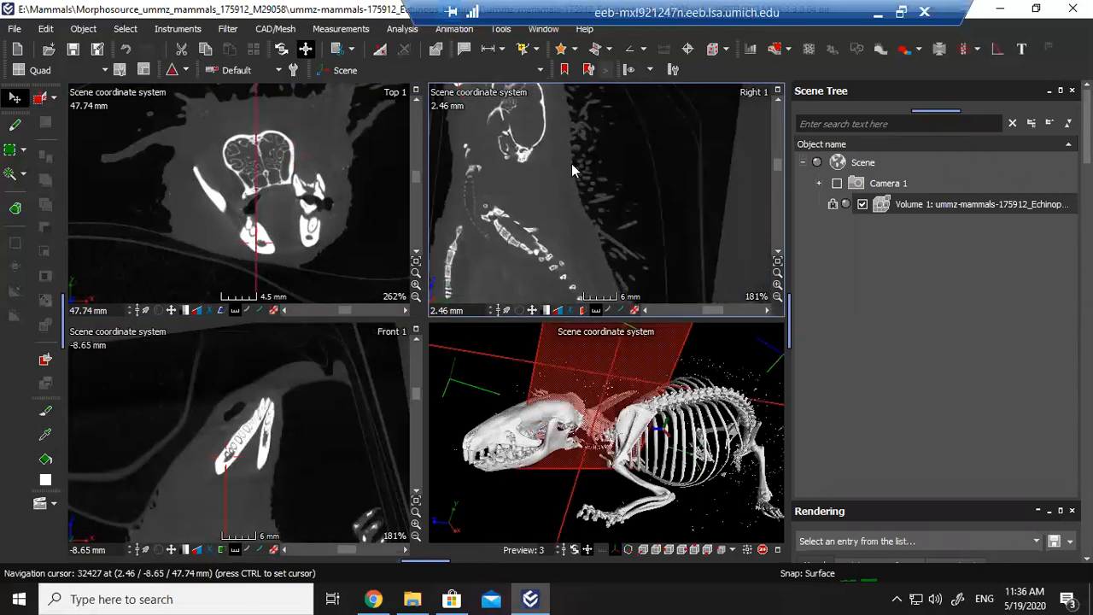
ctrl+click(478, 212)
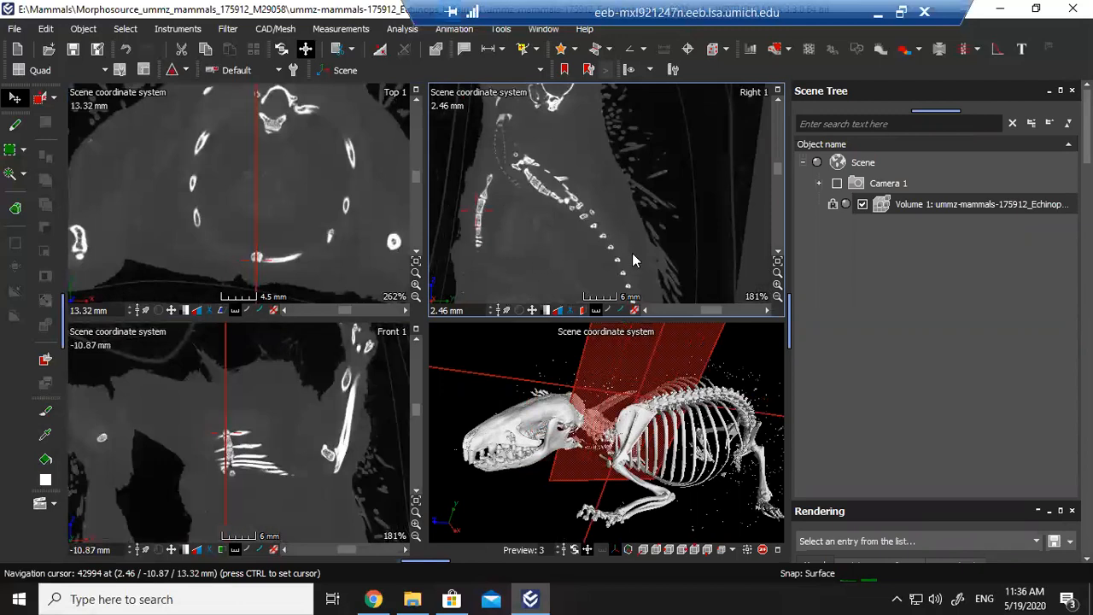
drag(632, 255, 585, 210)
drag(508, 215, 522, 237)
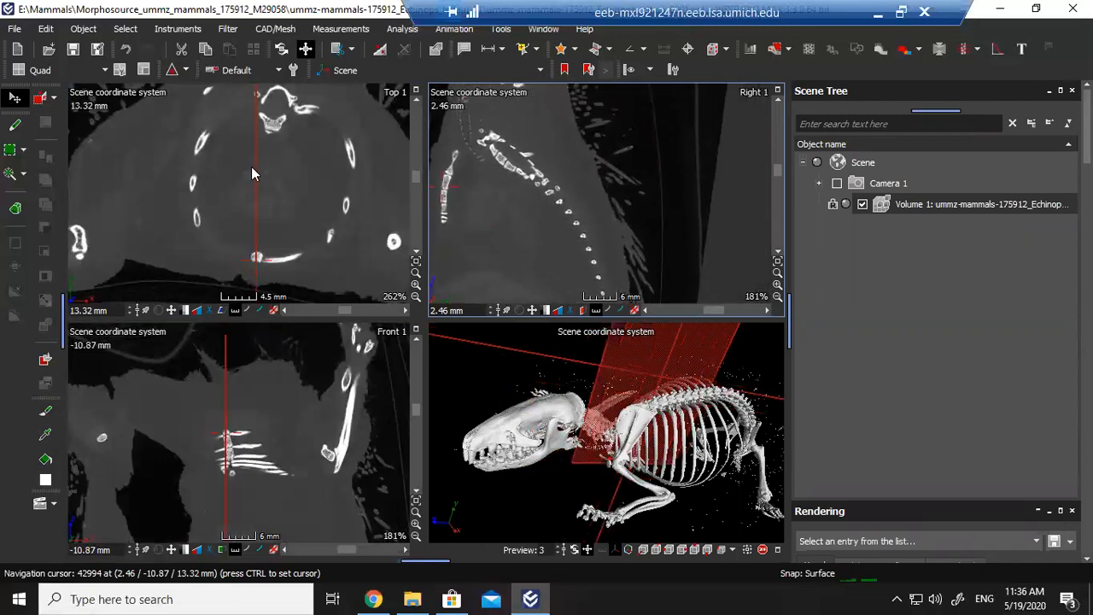
Move the navigation cursor onto the outlying forelimb bone in the Top slice and bring the limb into view.
ctrl+click(79, 244)
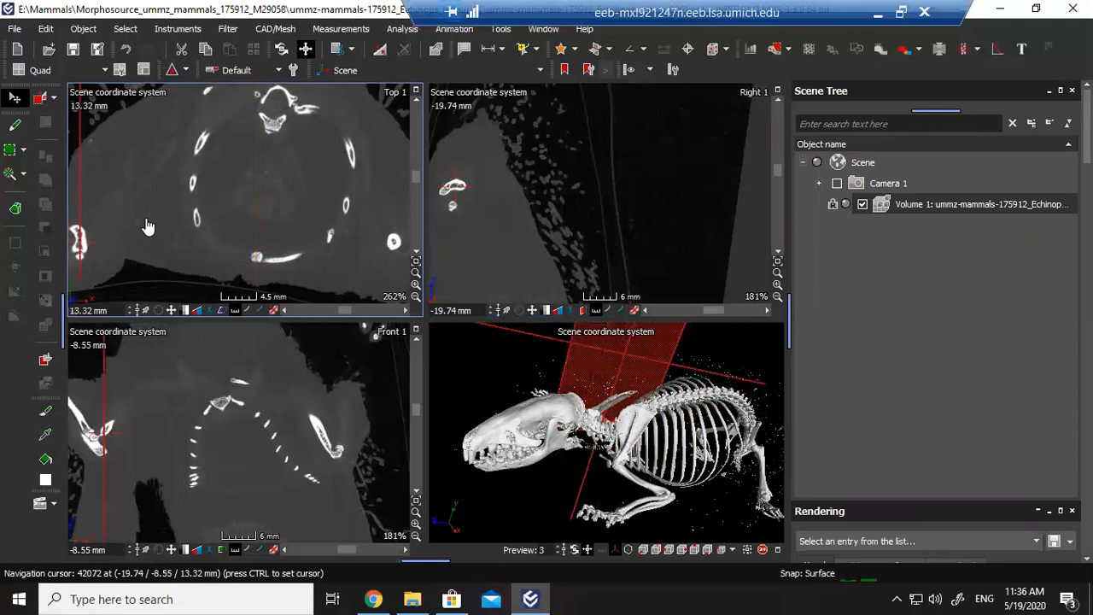
drag(148, 228, 203, 205)
drag(696, 425, 630, 437)
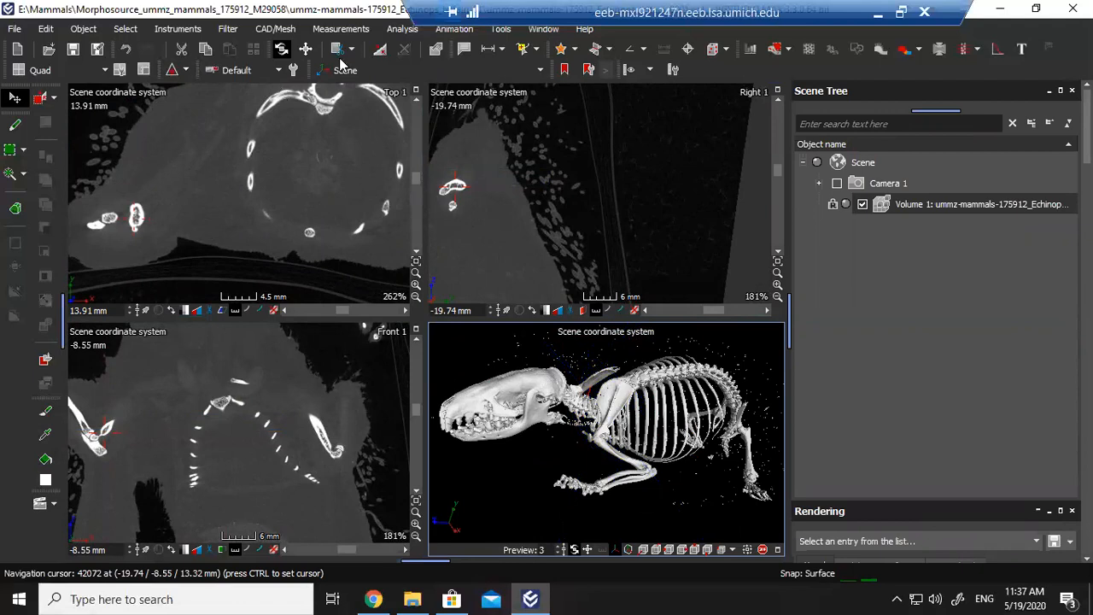
Review the available selection modes for regions of interest, including region growing.
click(126, 29)
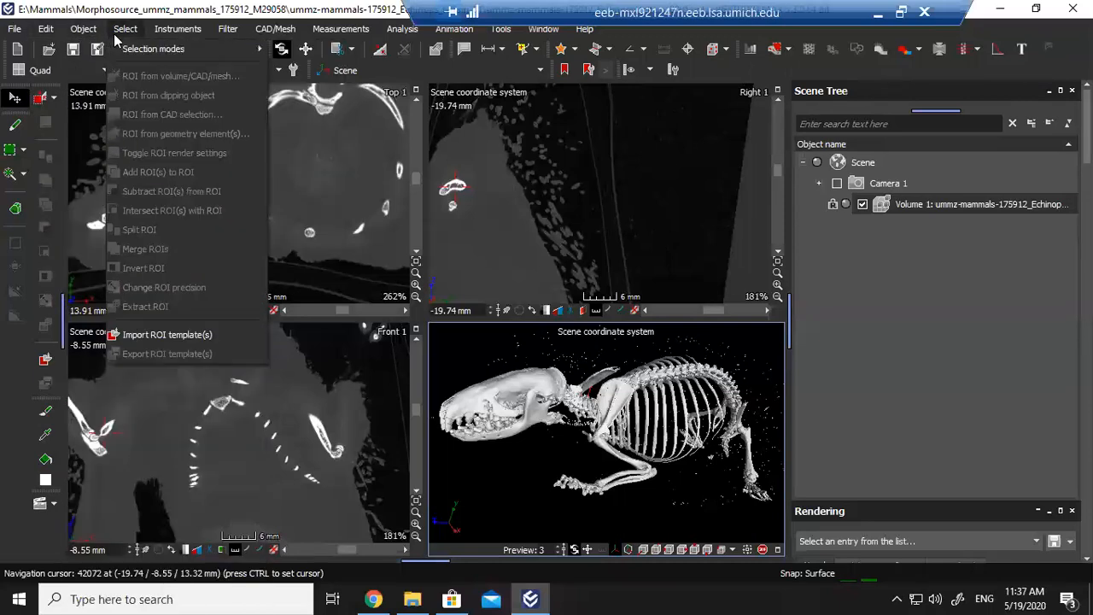
mouse_move(119, 48)
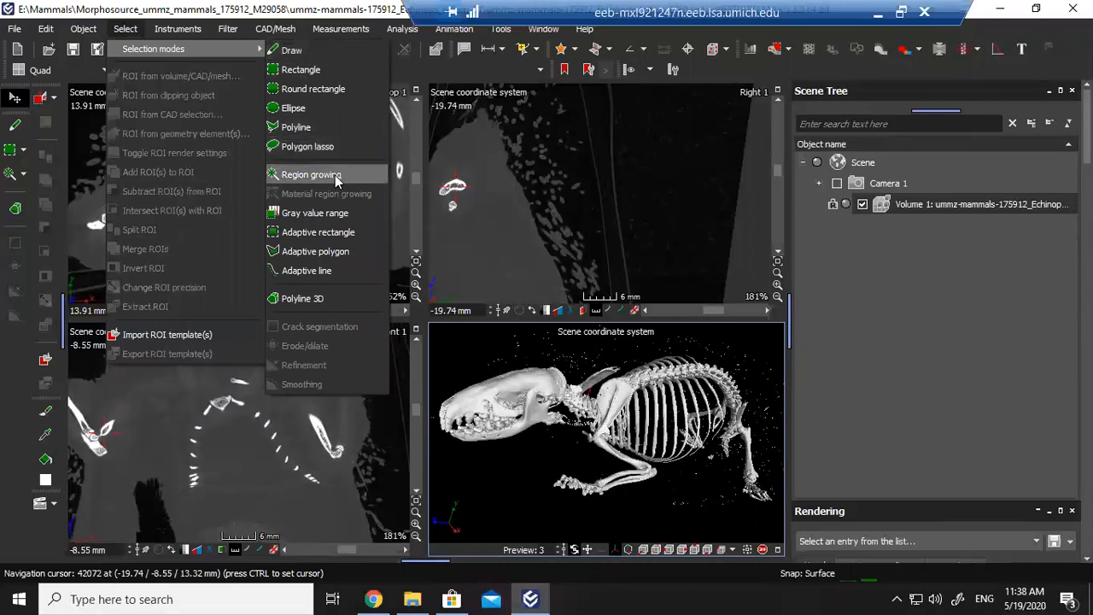
click(175, 396)
Enlarge the forelimb's elbow area in the Front view and step through the slices to -8.96 mm.
drag(186, 472, 275, 499)
drag(193, 441, 245, 444)
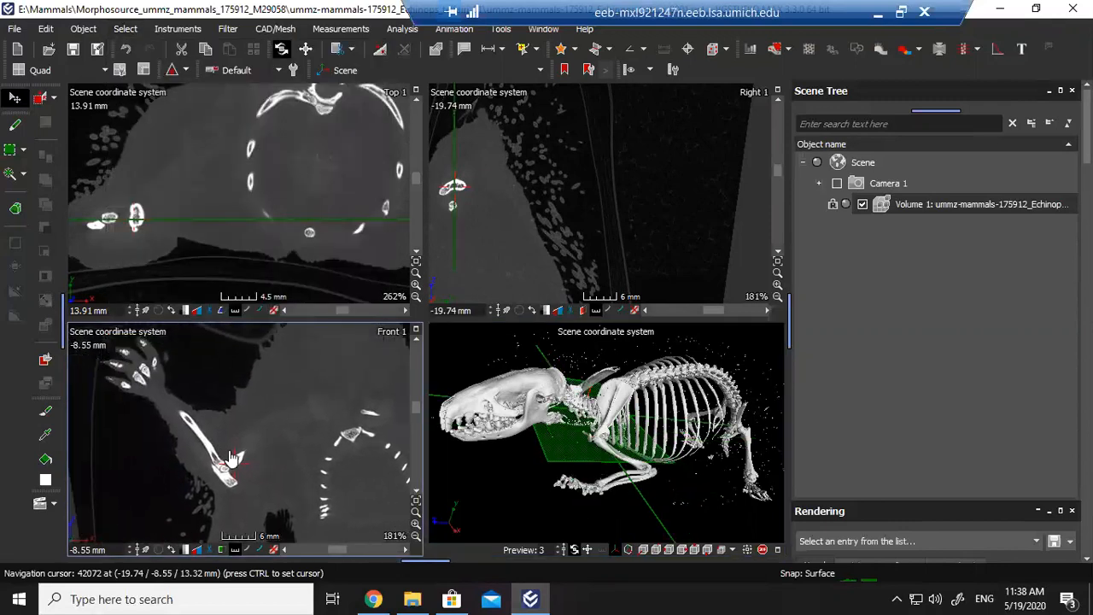
click(415, 525)
drag(206, 475, 241, 479)
scroll(241, 479, up, 1)
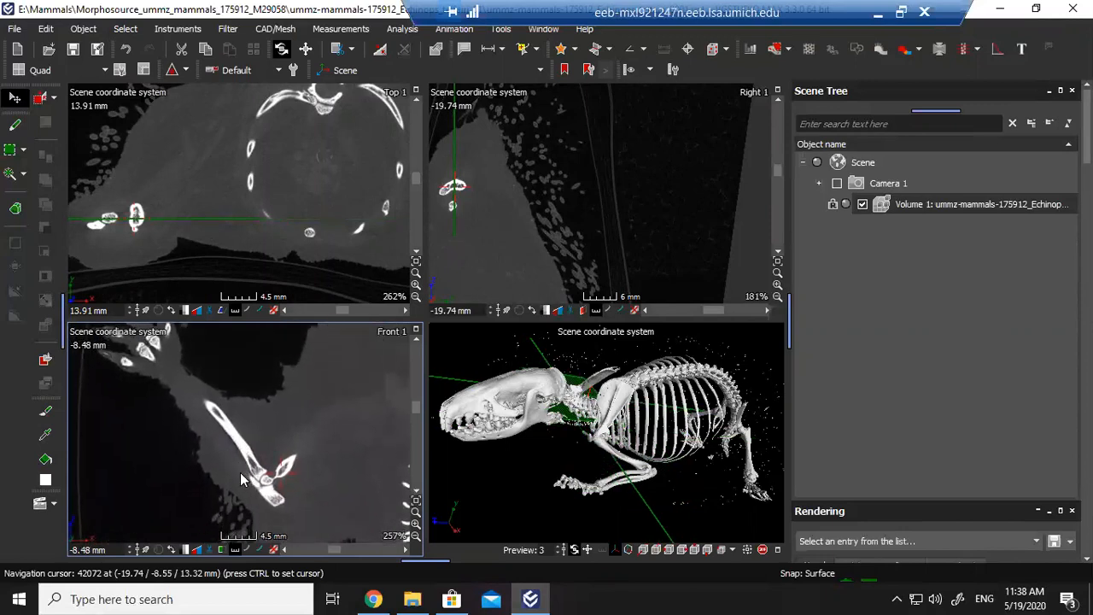
scroll(243, 468, down, 5)
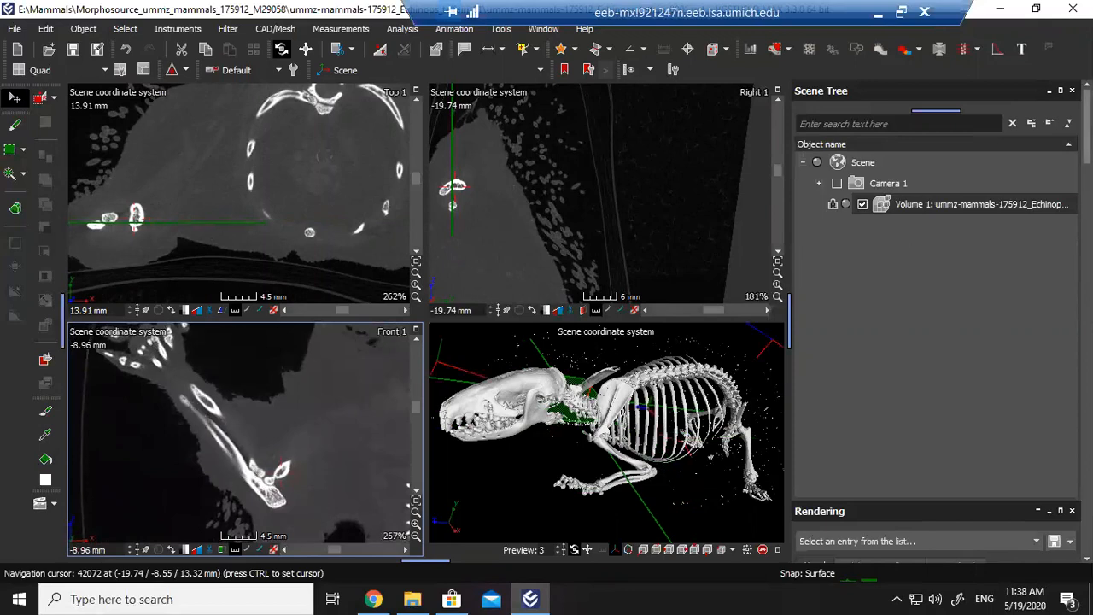
Bring up the rendering settings and examine the elbow joint in the Front view at 363% on the -8.89 mm slice.
drag(1086, 128, 1086, 165)
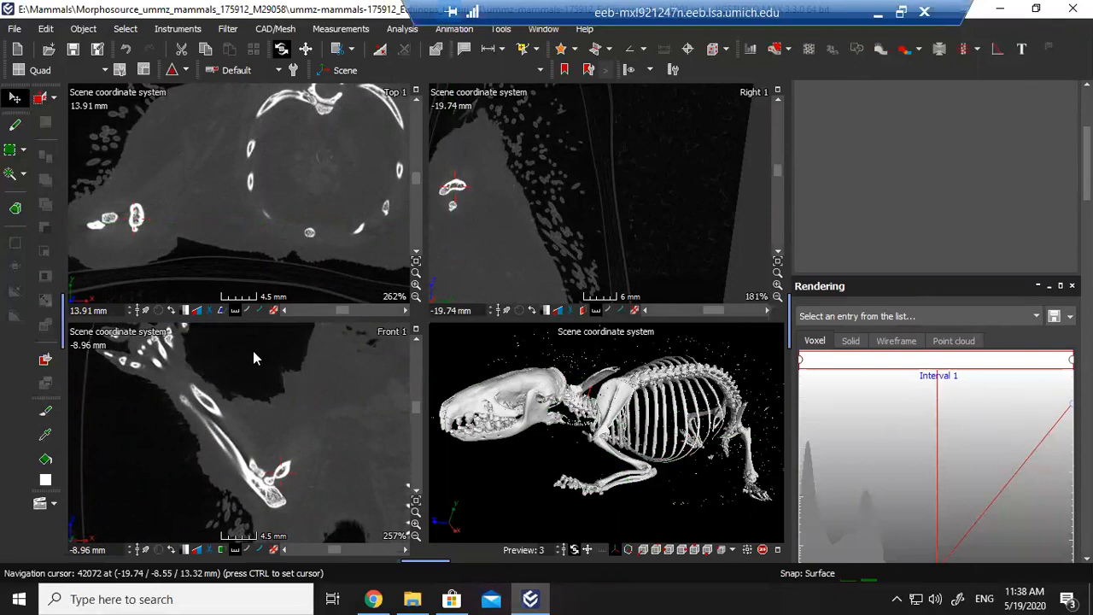
scroll(305, 464, up, 4)
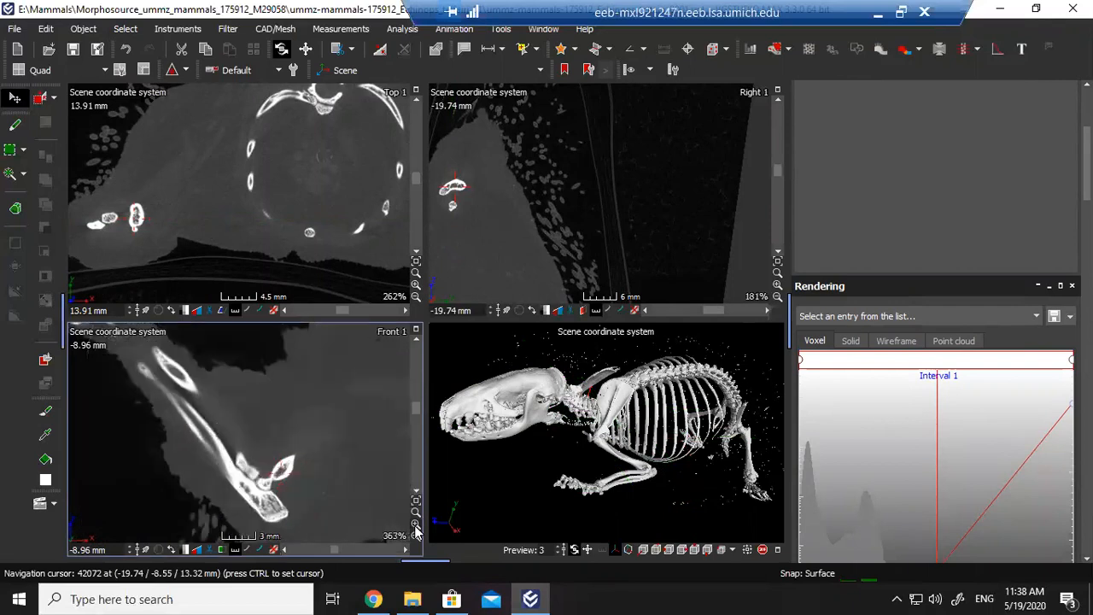
drag(306, 465, 274, 449)
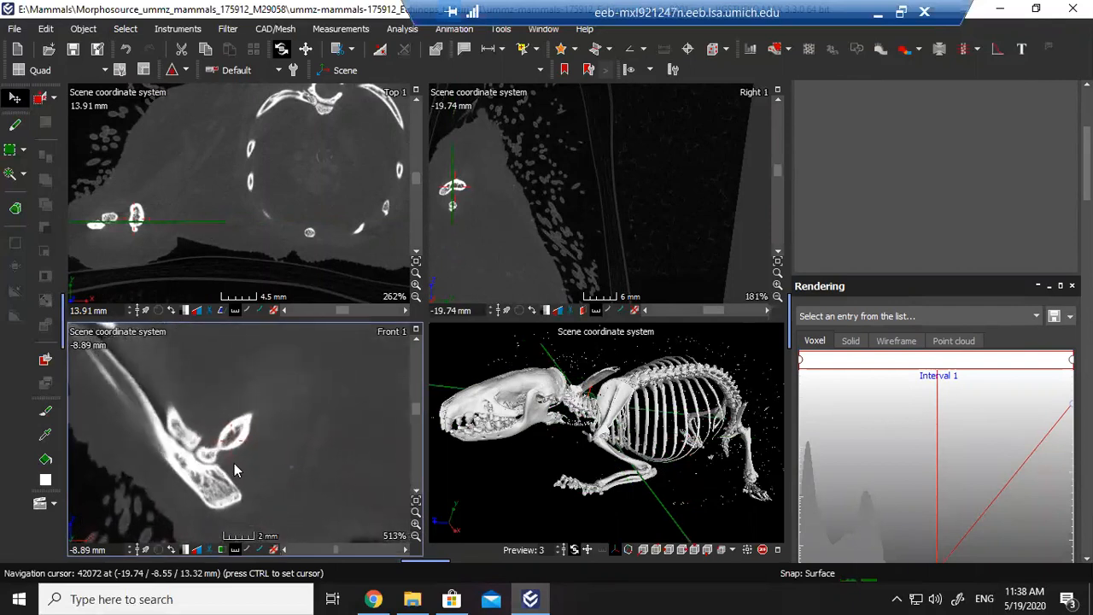
click(416, 536)
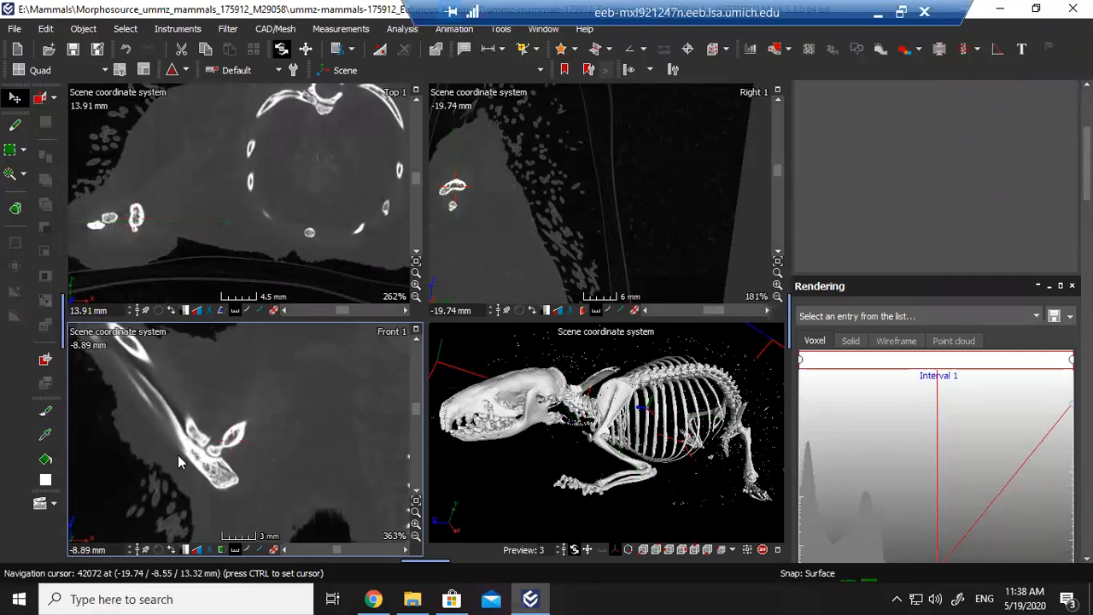
drag(154, 429, 204, 457)
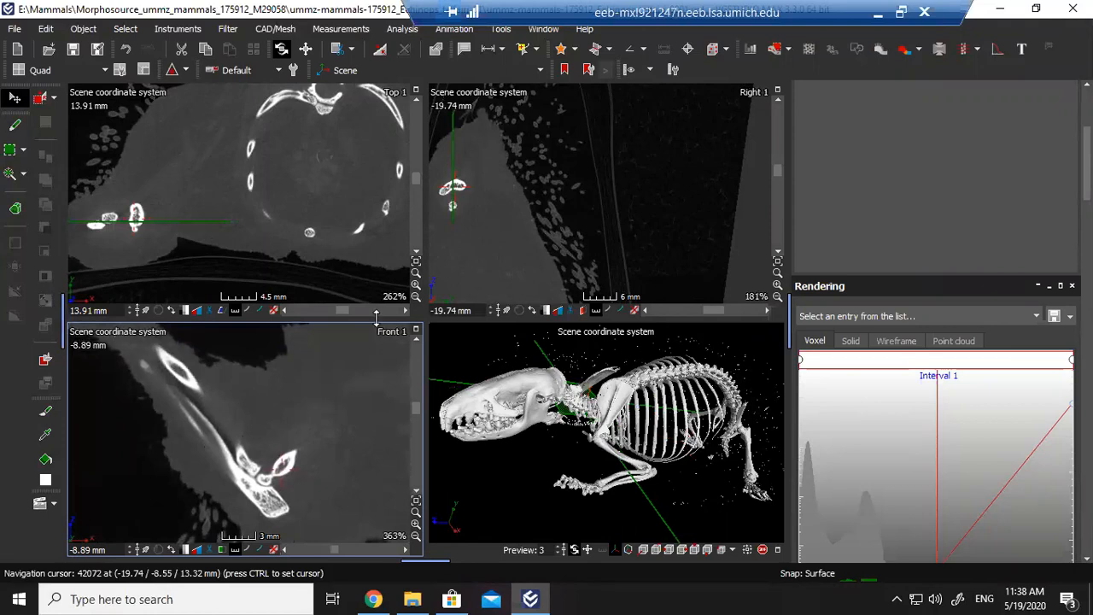
Reposition the Top, Right and Front slice views around the forelimb bones marked by the navigation cursor.
drag(195, 244, 293, 250)
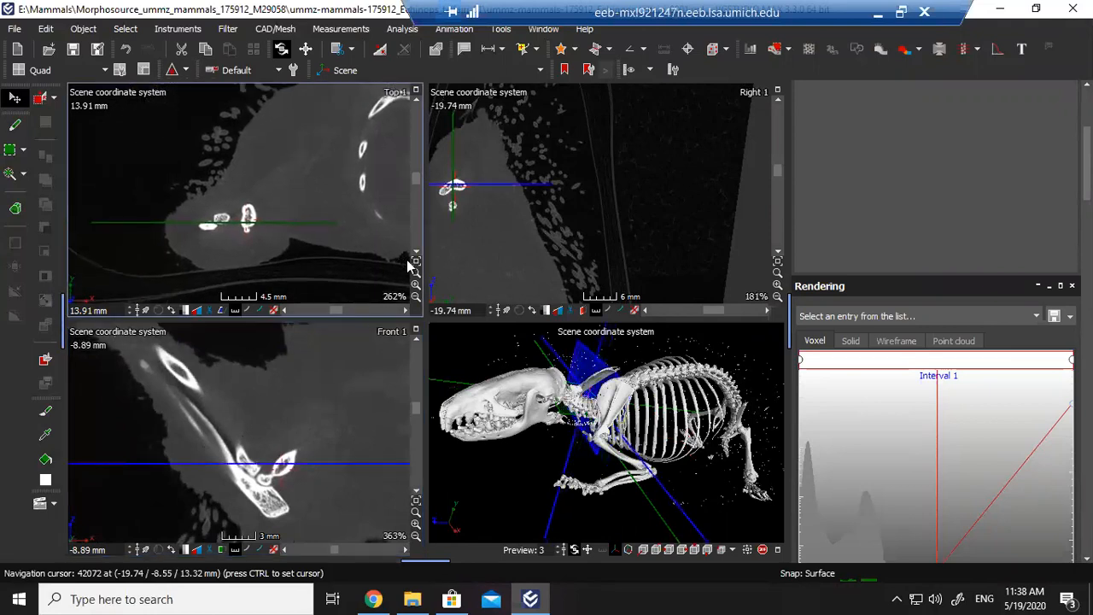
drag(511, 224, 597, 226)
drag(323, 234, 325, 237)
drag(353, 444, 355, 429)
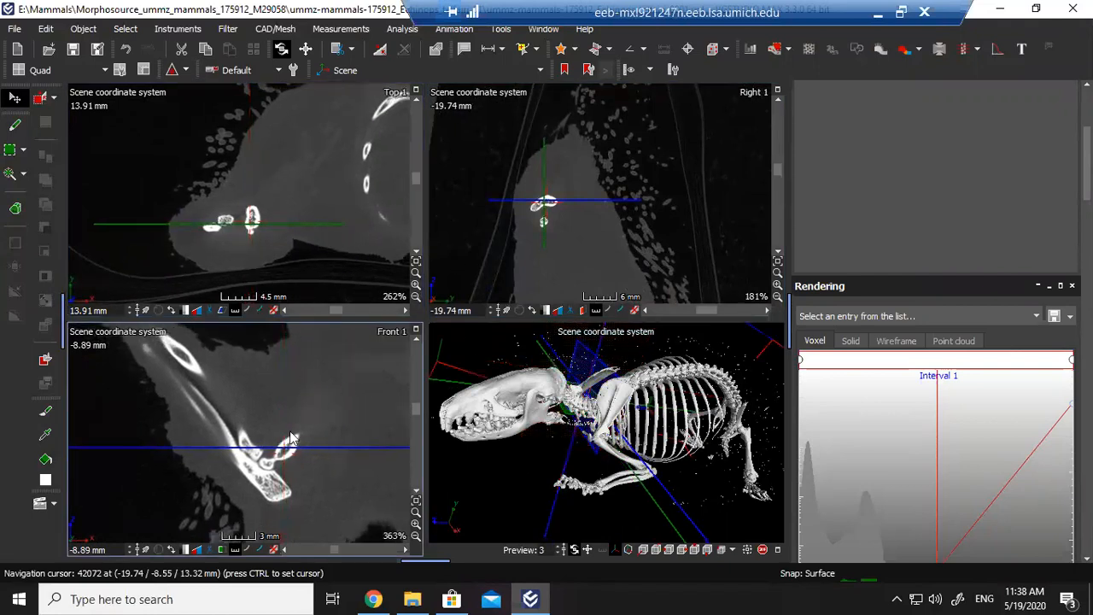
Enlarge the forelimb's elbow in the 3D view and place the navigation cursor on the joint.
click(177, 28)
click(213, 268)
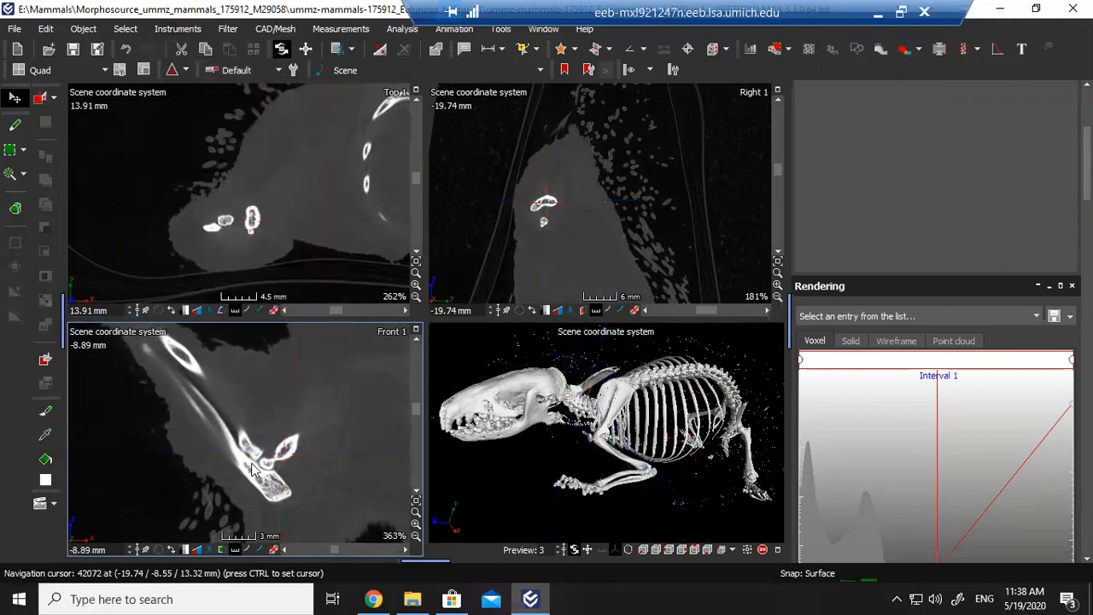
drag(646, 474, 626, 480)
scroll(625, 480, up, 5)
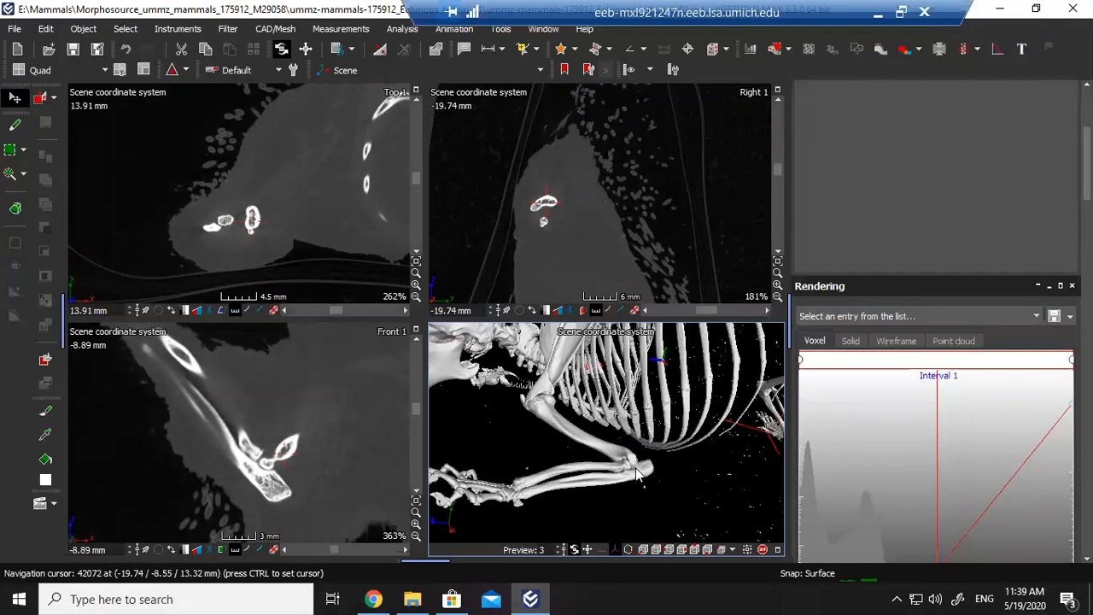
key(ctrl)
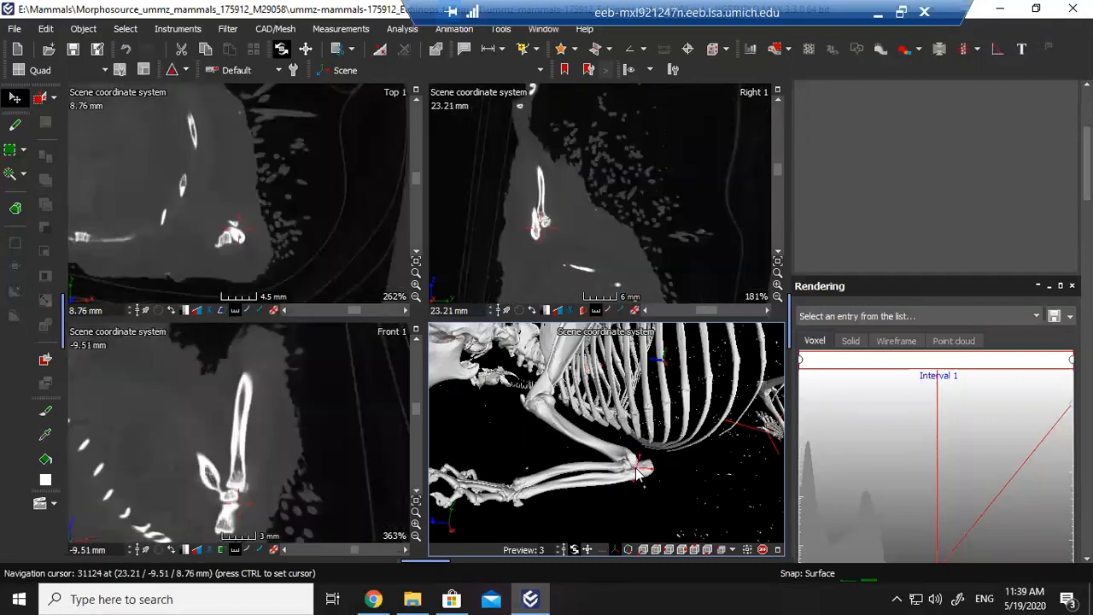
Center the elbow in all views and enlarge it to 524% in the Top view and 726% in the Right and Front views.
click(569, 243)
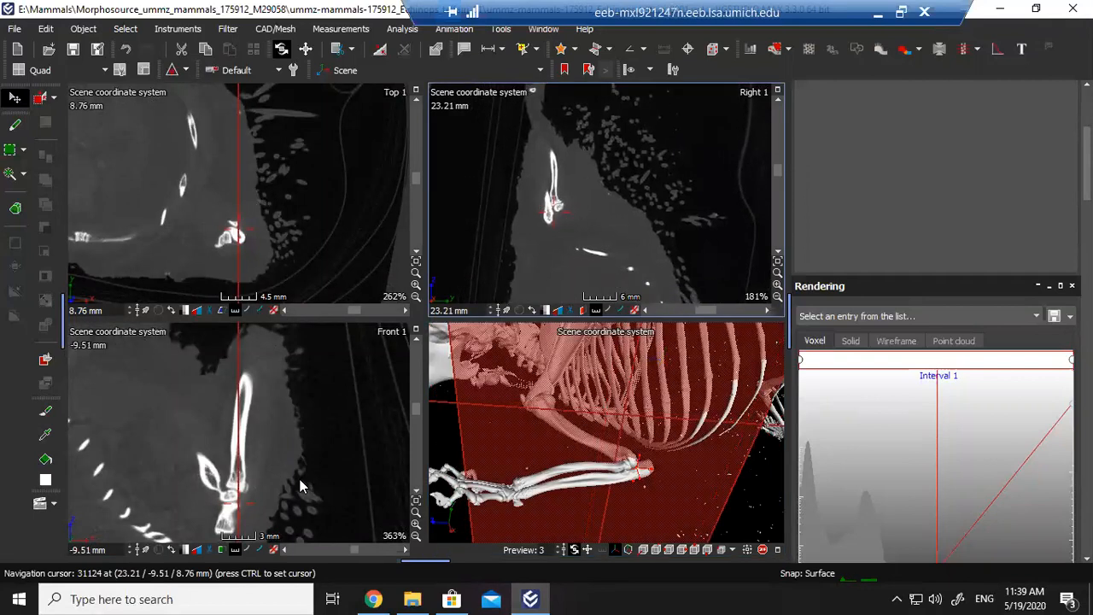
click(301, 486)
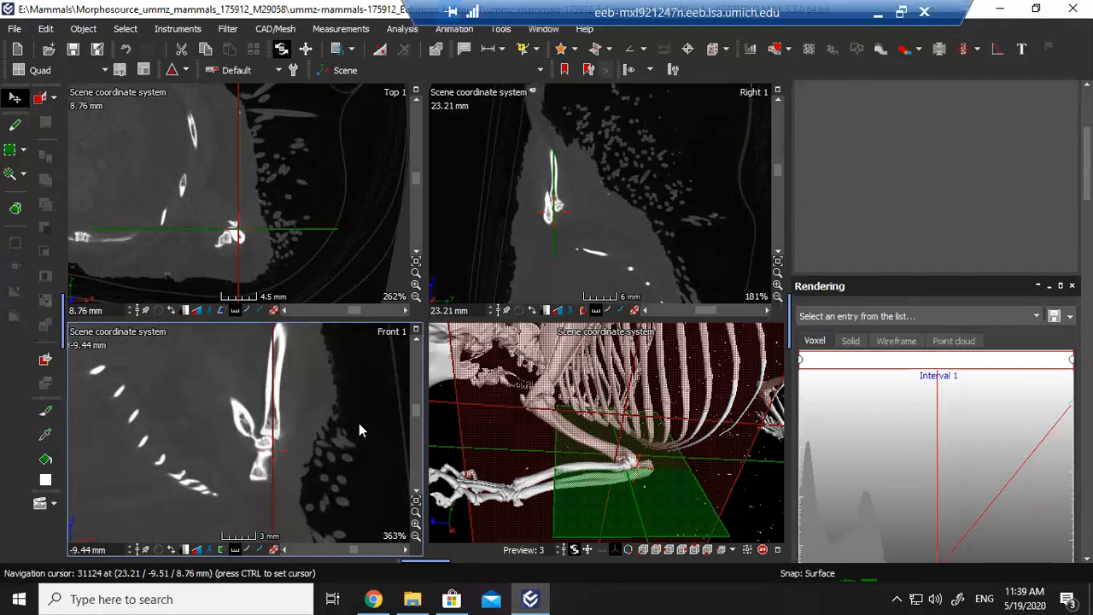
drag(307, 476, 312, 489)
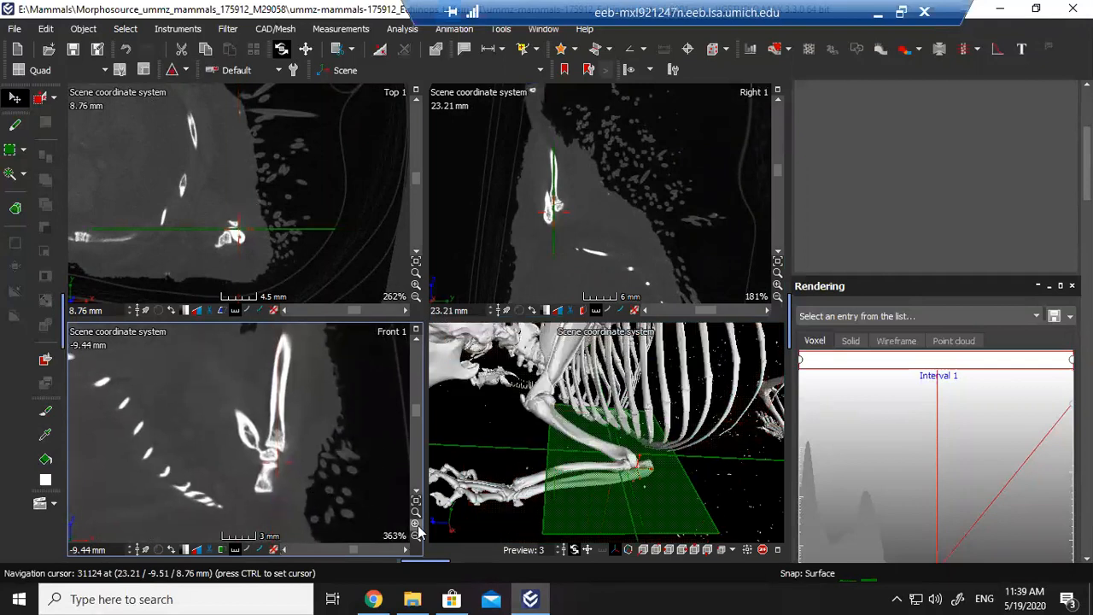
click(418, 523)
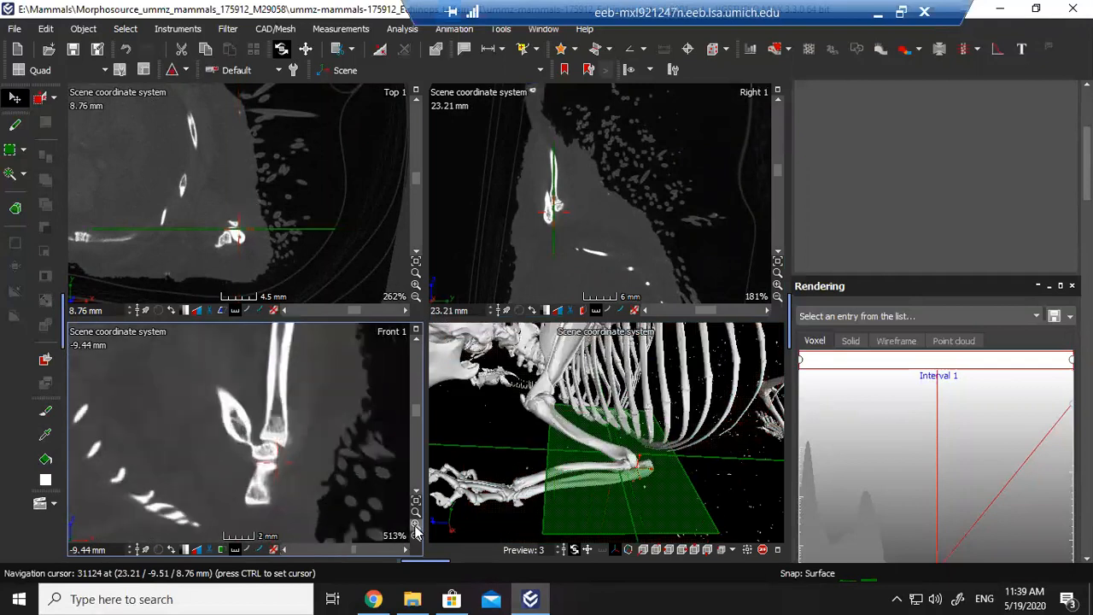
click(416, 284)
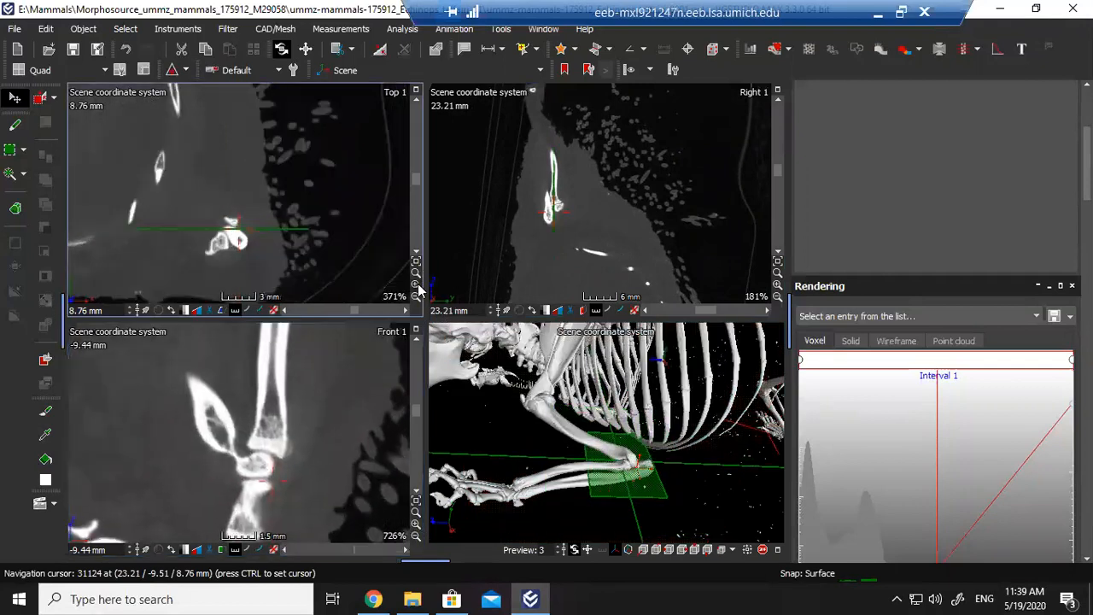
click(777, 285)
click(776, 284)
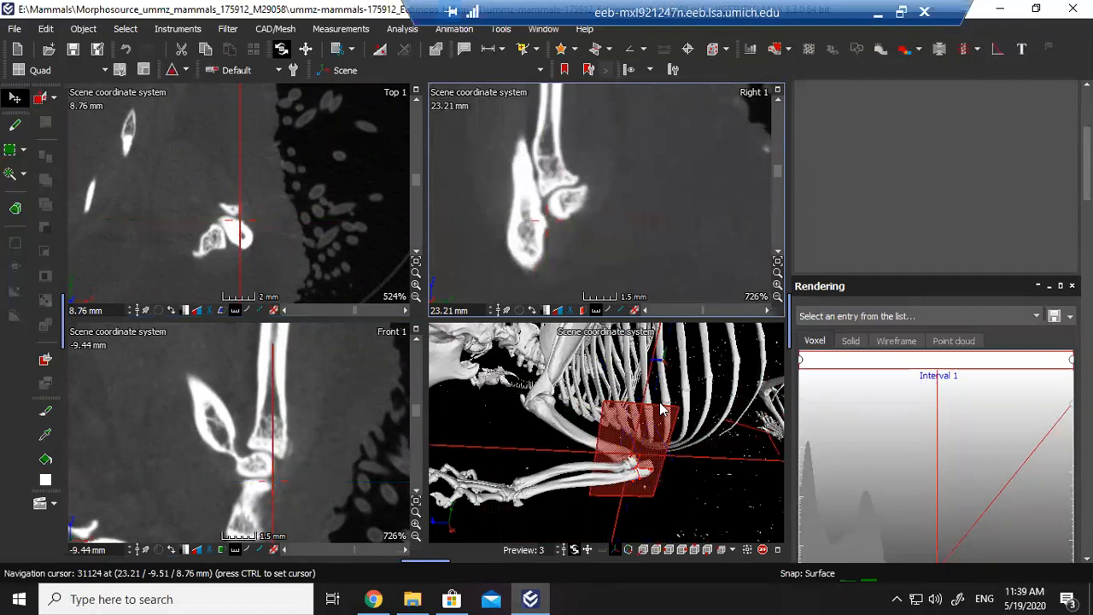
drag(554, 408, 634, 462)
key(space)
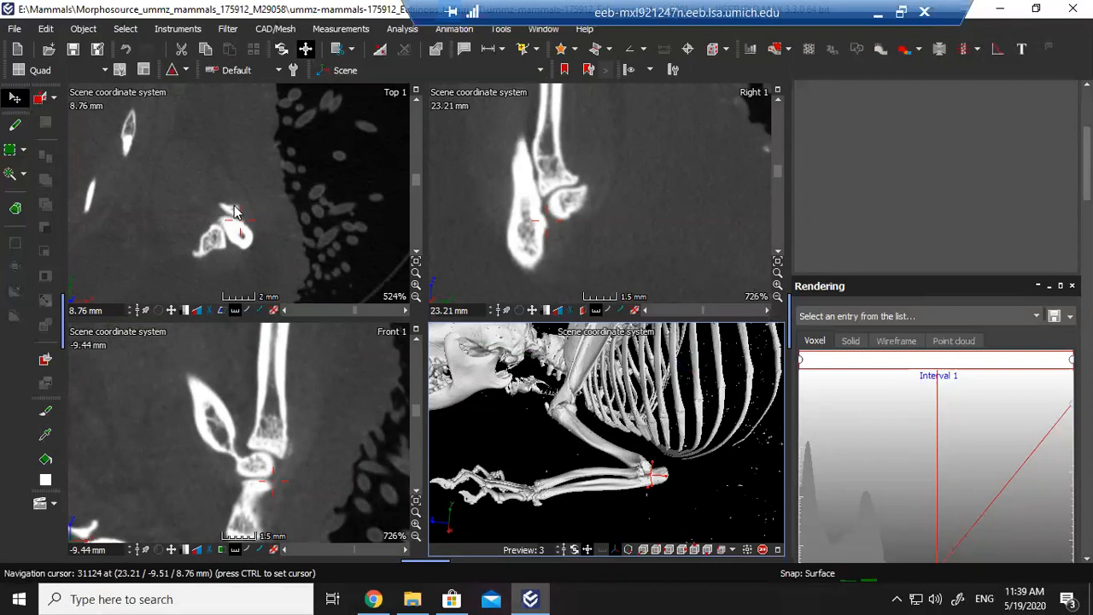
Bring the scene tree into view, start the Draw selection mode and move its settings dialog below the remote desktop bar.
drag(1086, 164, 1087, 124)
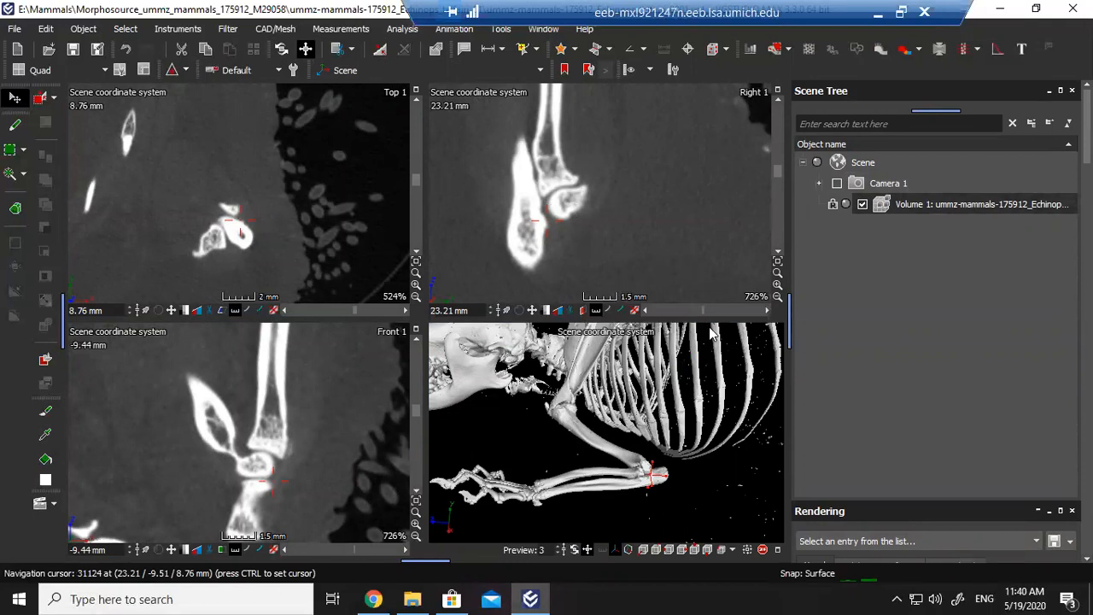
click(126, 28)
mouse_move(142, 51)
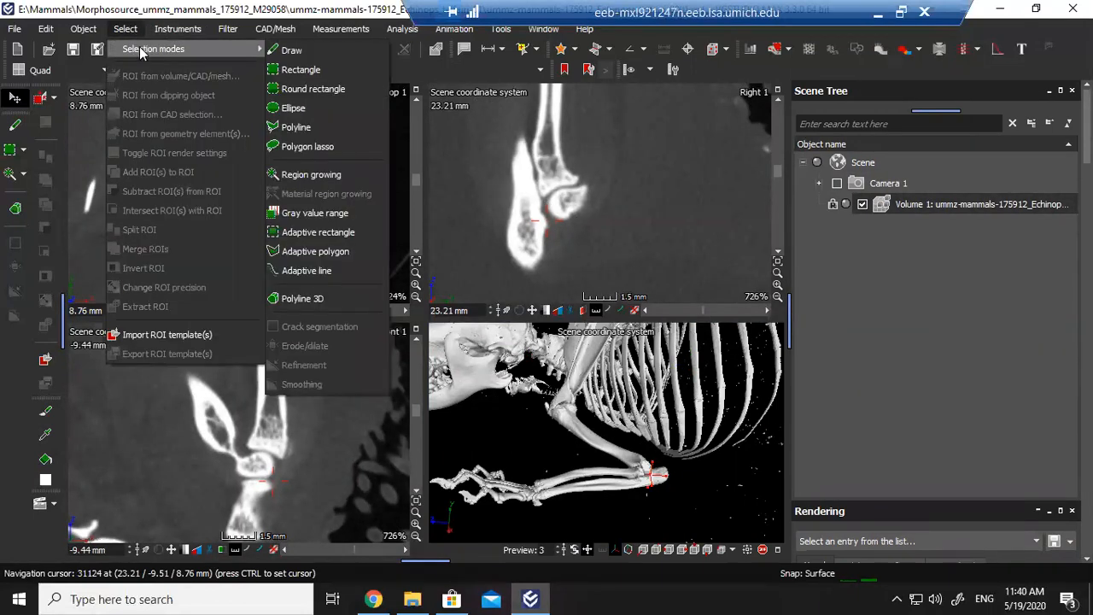
click(300, 56)
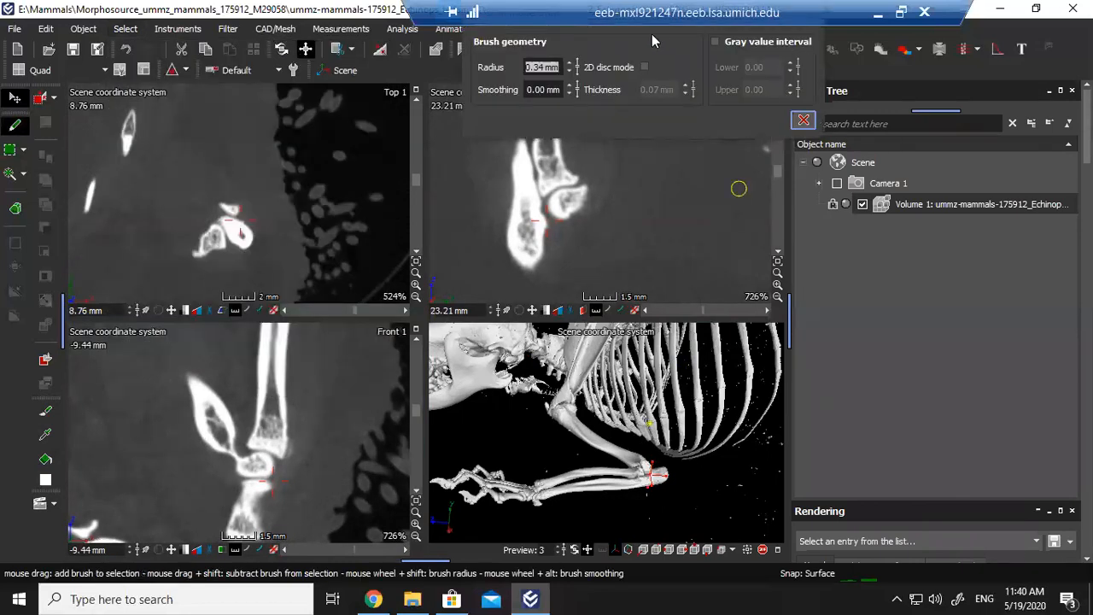
mouse_move(818, 33)
mouse_down()
mouse_move(829, 72)
mouse_move(710, 80)
mouse_move(916, 219)
mouse_move(995, 168)
mouse_move(833, 176)
mouse_move(794, 141)
mouse_move(784, 102)
mouse_up()
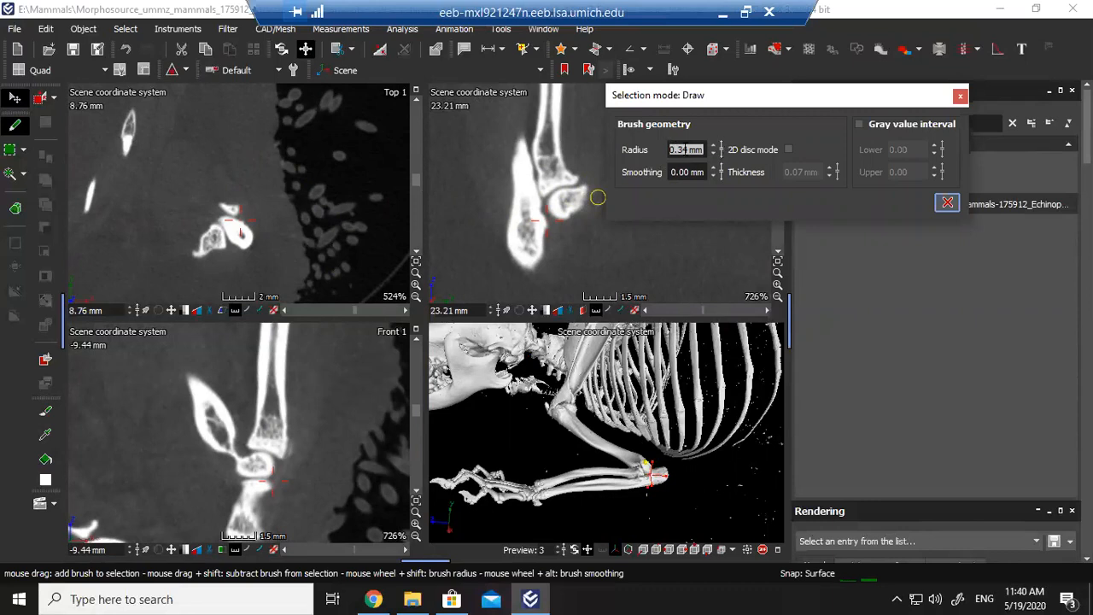
Set the brush radius to 0.96 mm and compare 2D disc mode with the spherical brush at the elbow, leaving disc mode off.
mouse_move(720, 149)
mouse_down()
mouse_move(729, 128)
mouse_move(722, 171)
mouse_up()
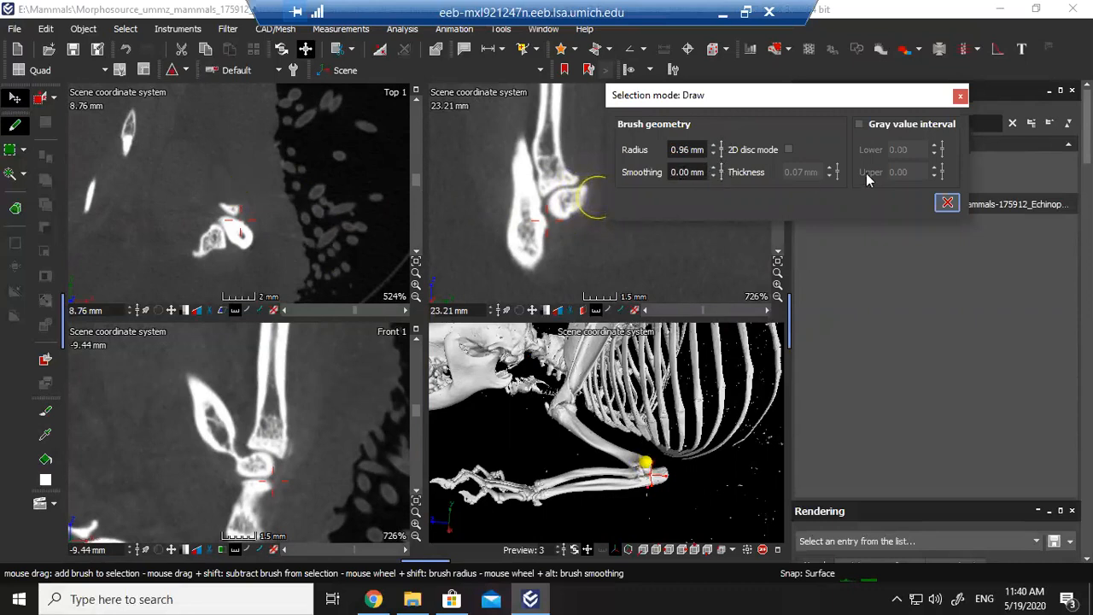
click(788, 151)
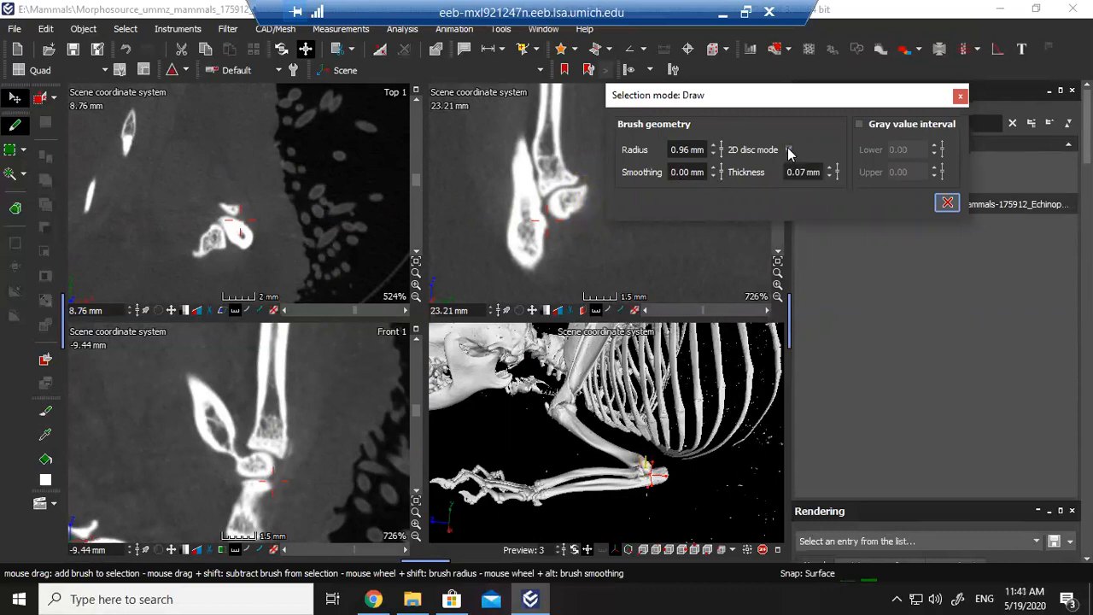
click(788, 150)
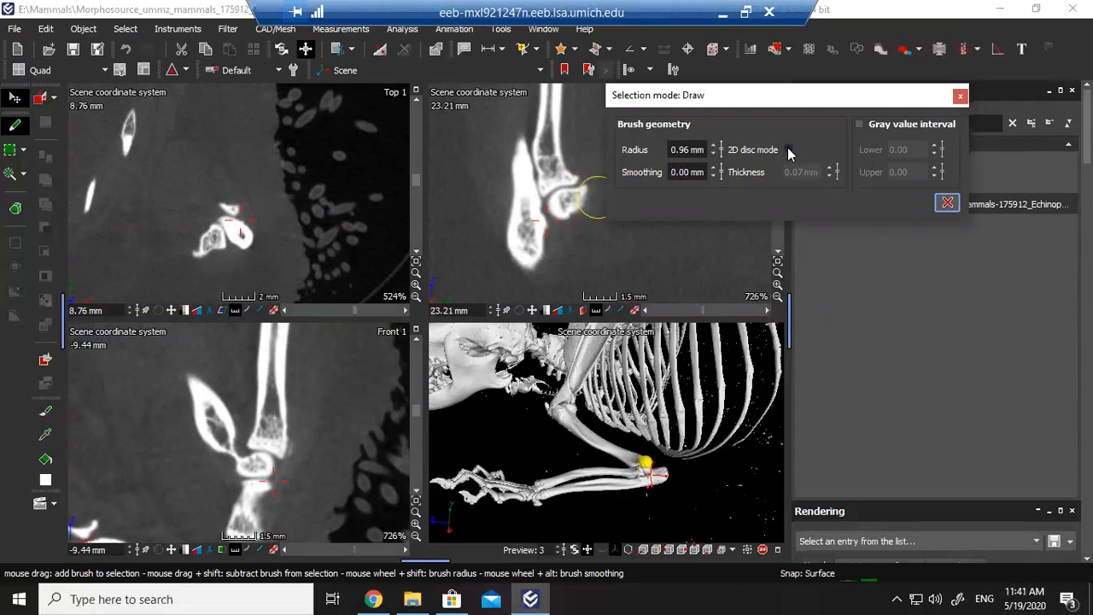
click(788, 150)
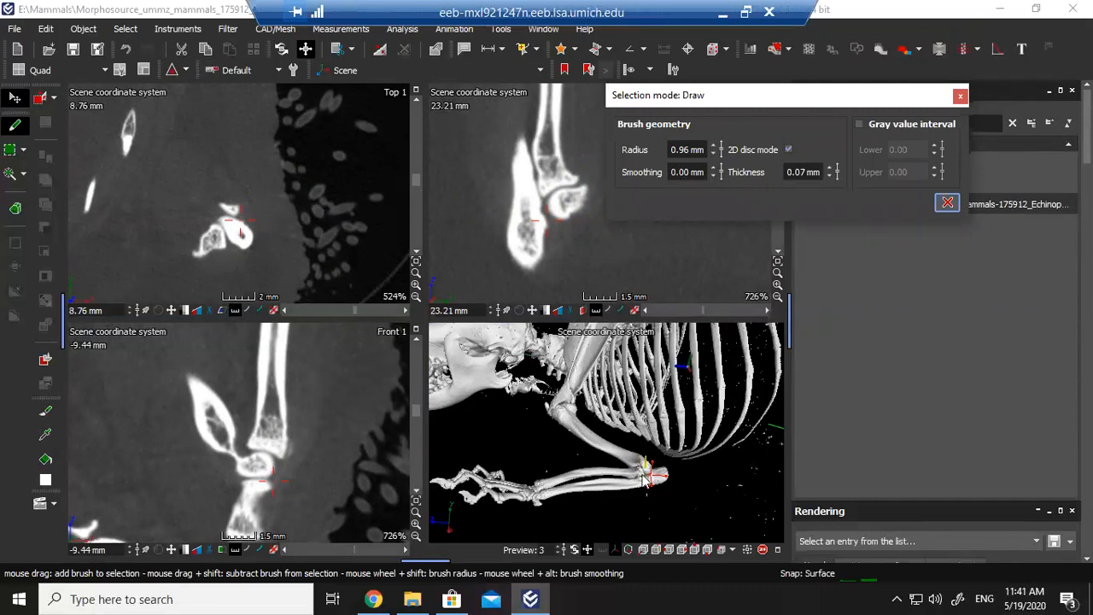
scroll(646, 480, up, 6)
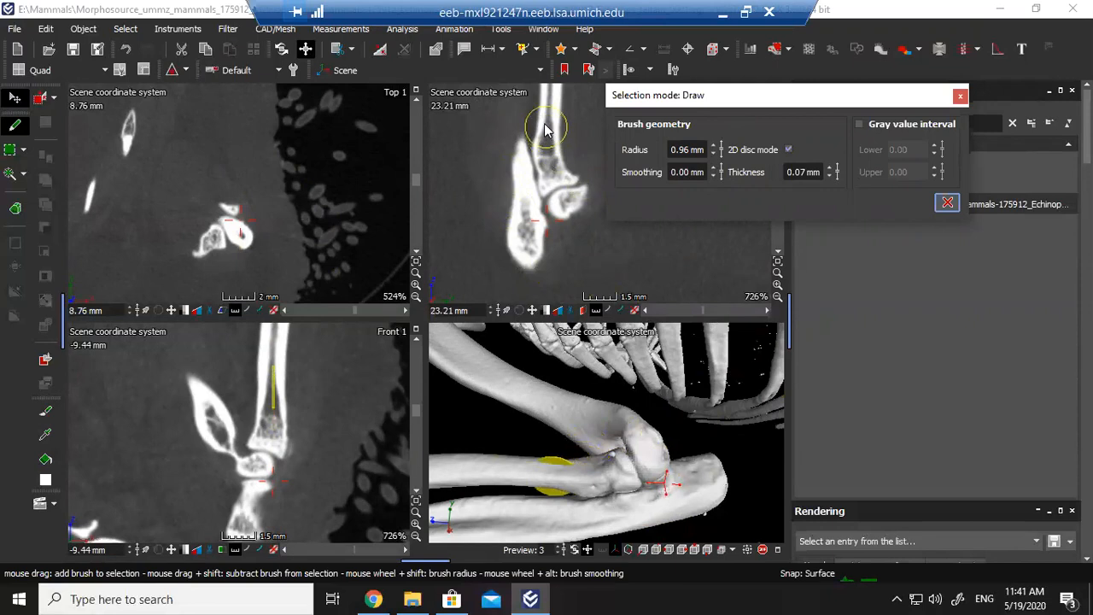
click(785, 150)
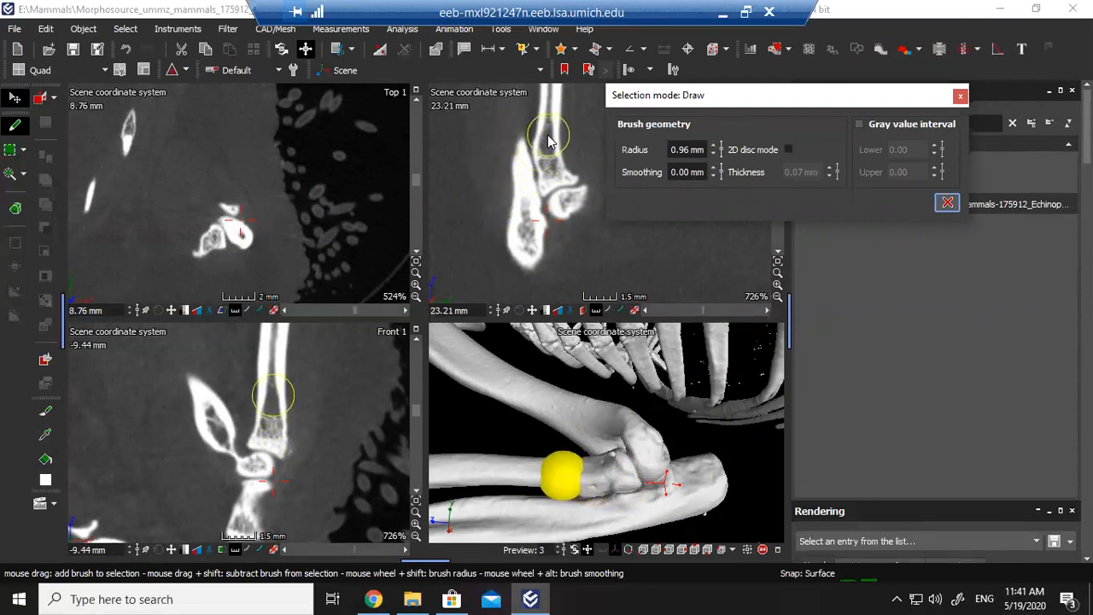
Place the navigation cursor on each forearm bone near the elbow in the Right view to compare them across the slices.
middle_drag(551, 149, 544, 188)
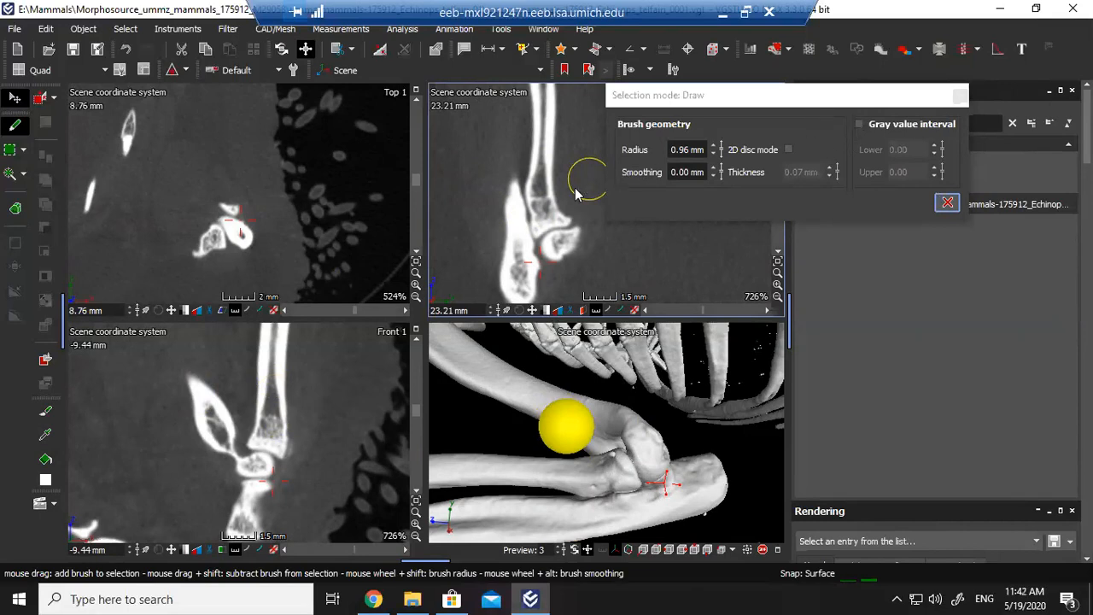
key(ctrl)
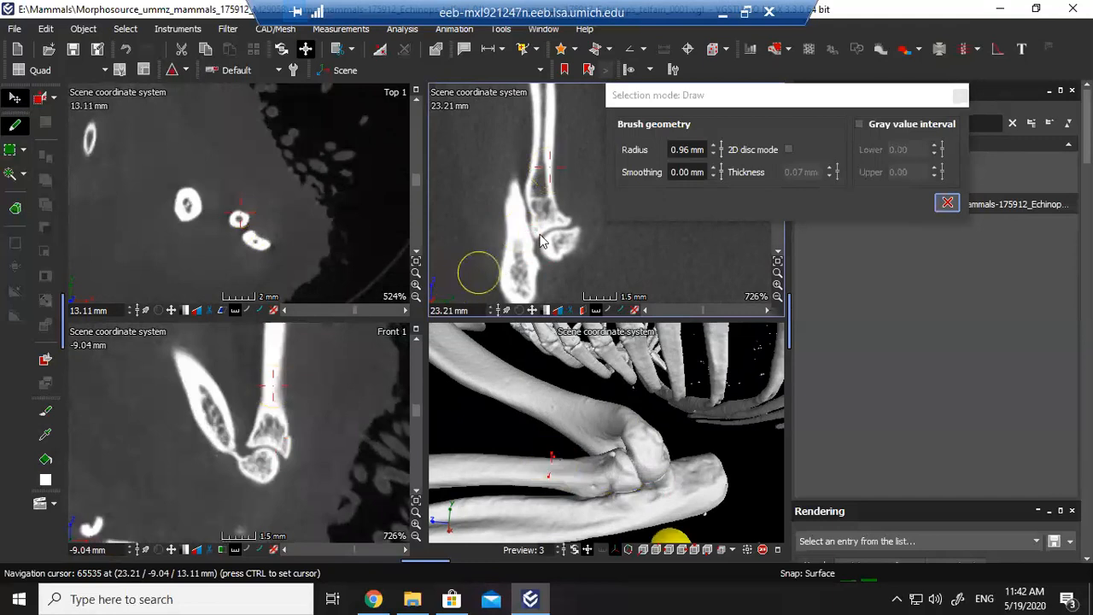
key(ctrl)
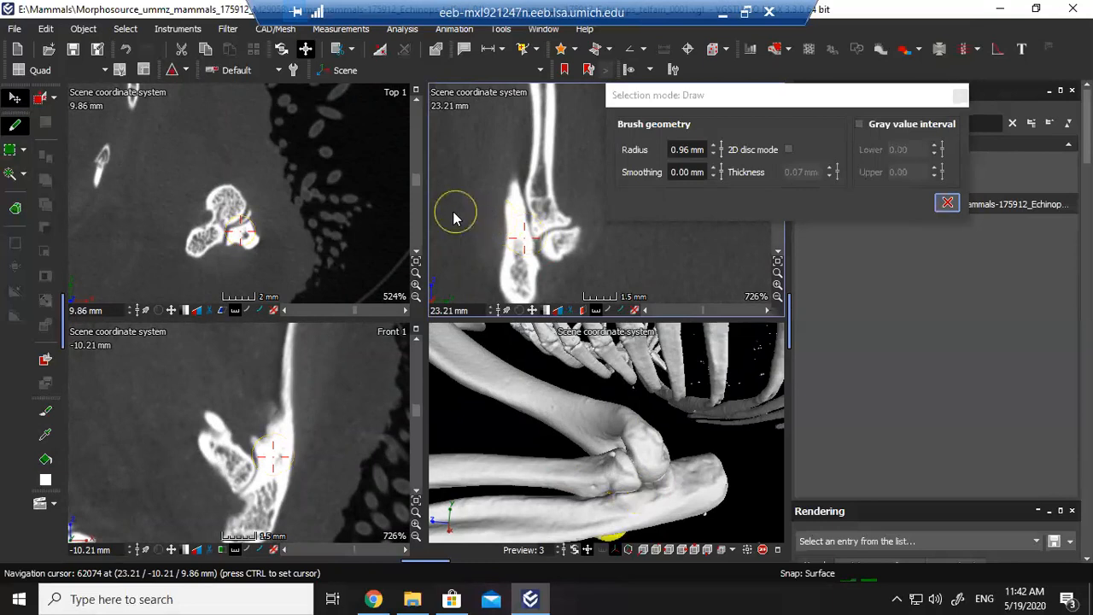
key(ctrl)
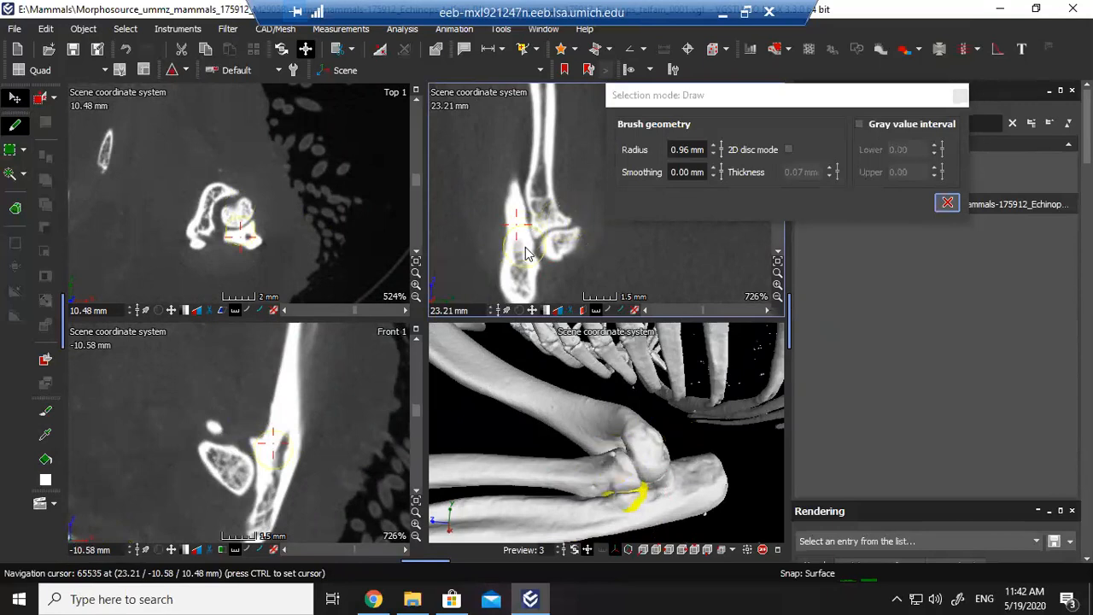
drag(525, 252, 525, 247)
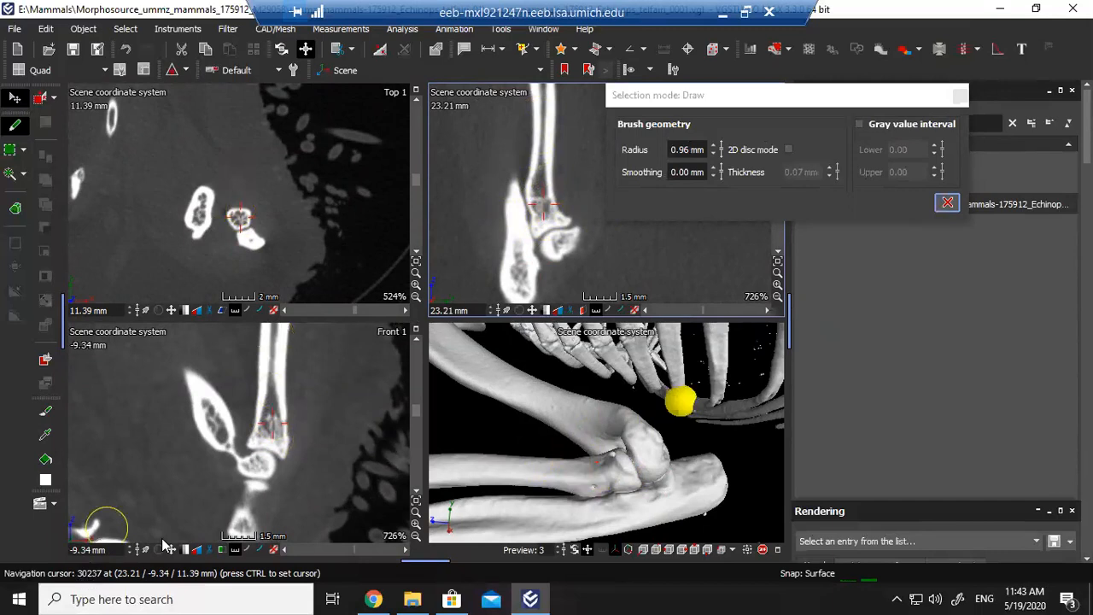
Follow the forearm bone's shaft away from the elbow in the Right view with the navigation cursor, returning to about 13 mm.
middle_drag(532, 155, 536, 254)
key(ctrl)
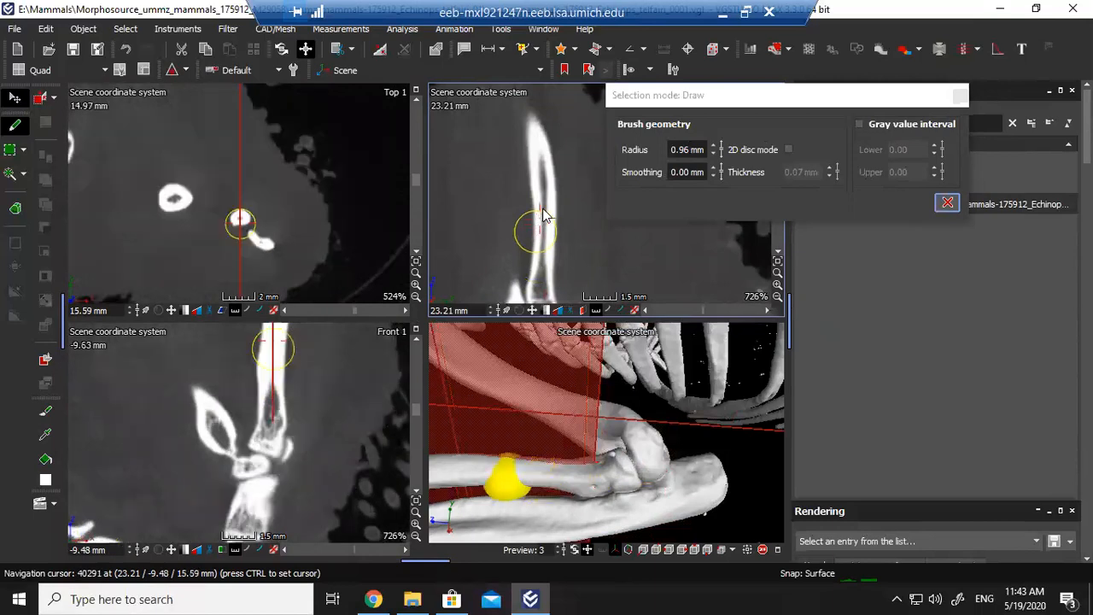
key(ctrl)
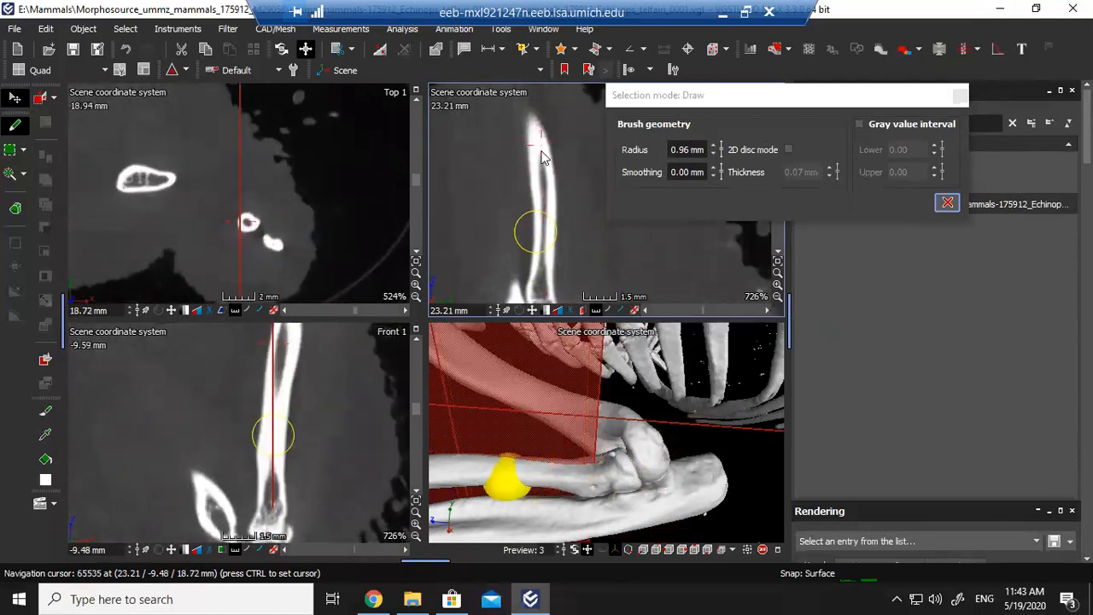
key(ctrl)
key(ctrl)
key(ctrl)
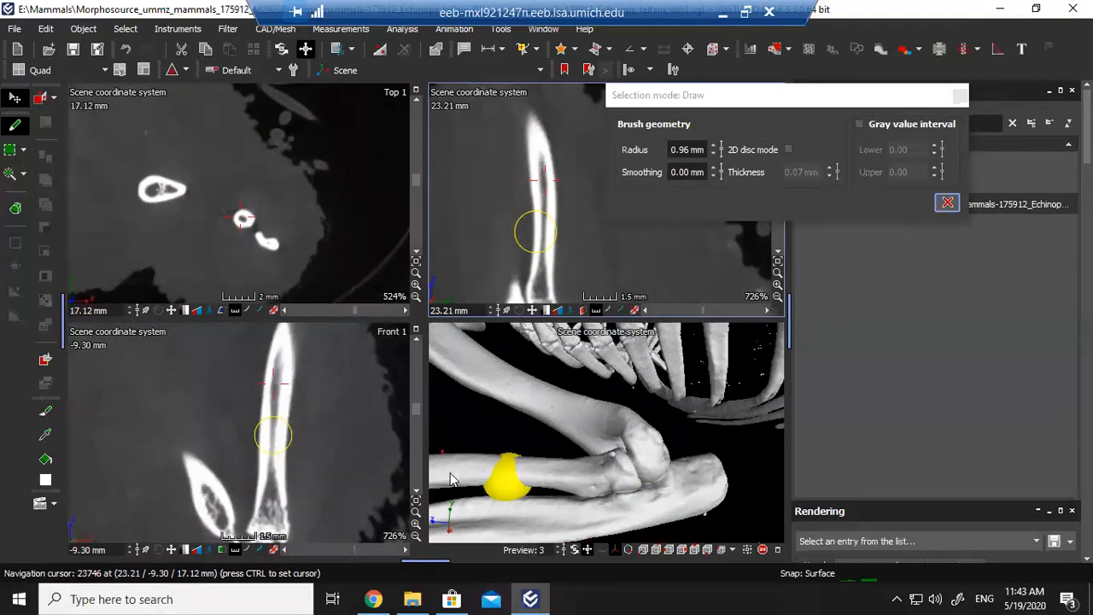
key(ctrl)
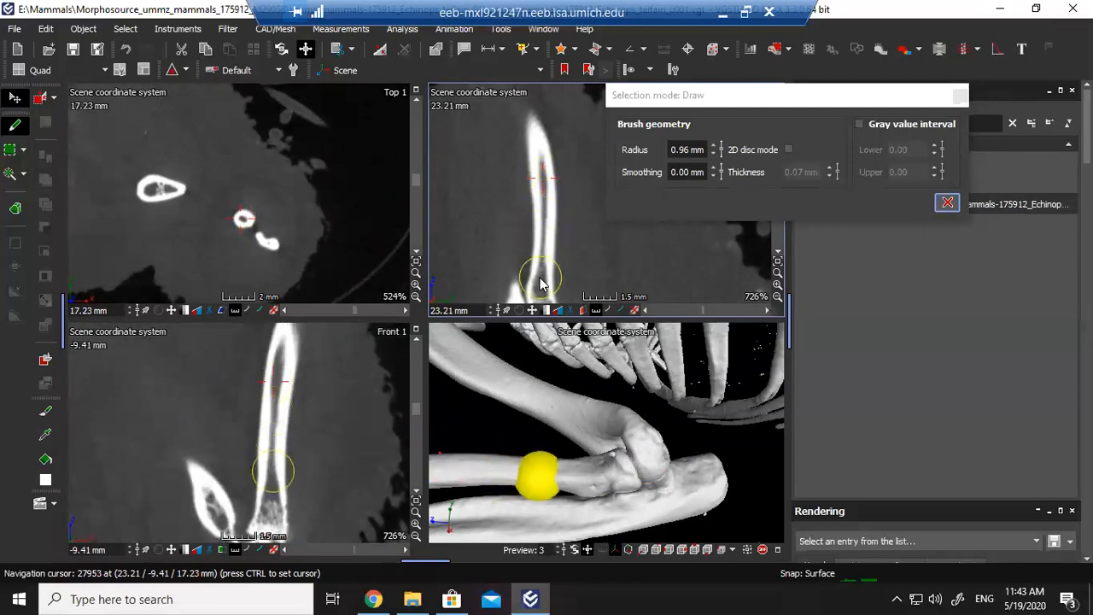
key(ctrl)
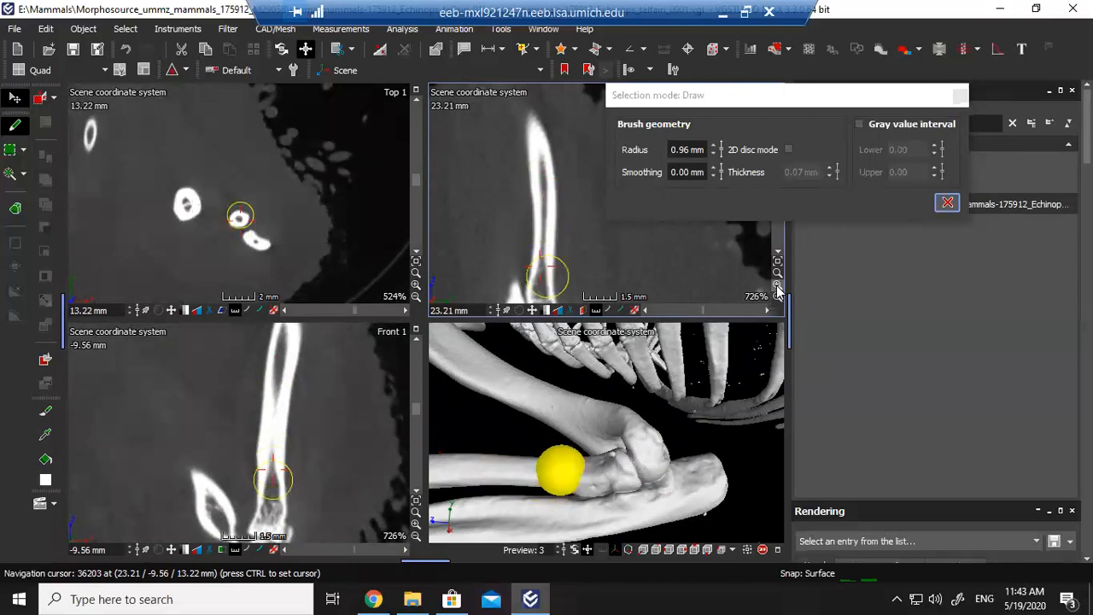
Enlarge the bone shaft in the Right view to 5804% and probe the gray values of its interior and bright wall.
click(778, 285)
click(778, 285)
click(778, 285)
key(ctrl)
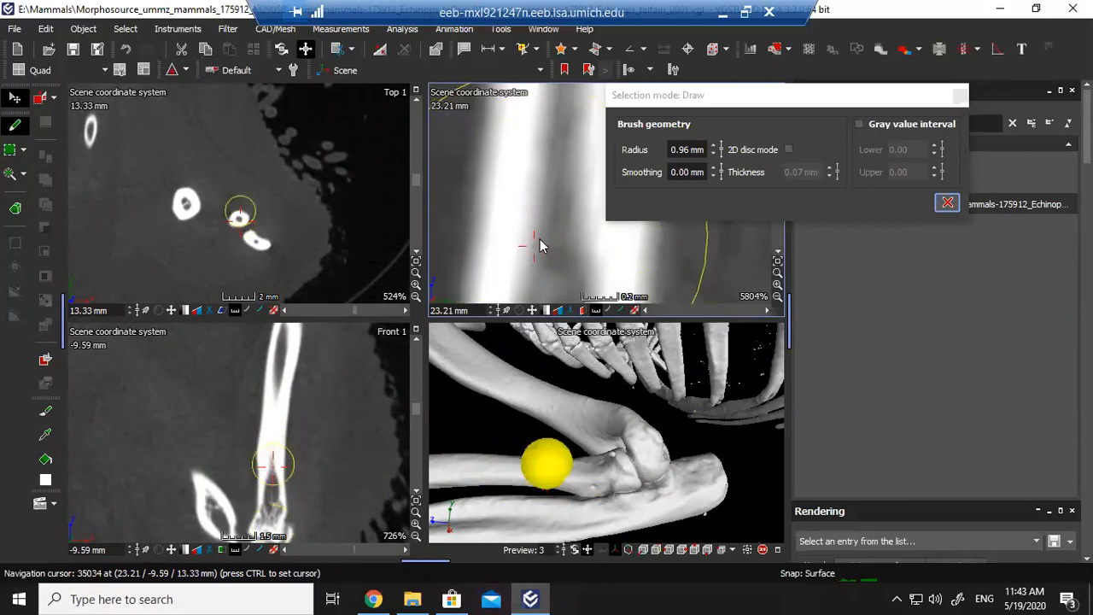
key(ctrl)
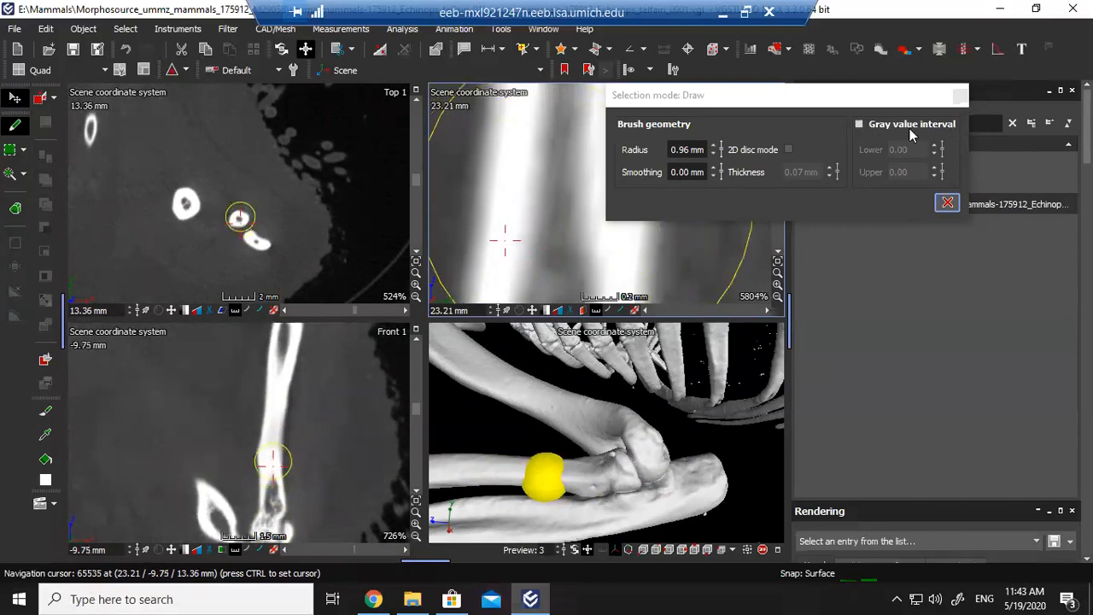
Restrict the drawing brush to a gray value interval from 30000 to 65535.
click(860, 124)
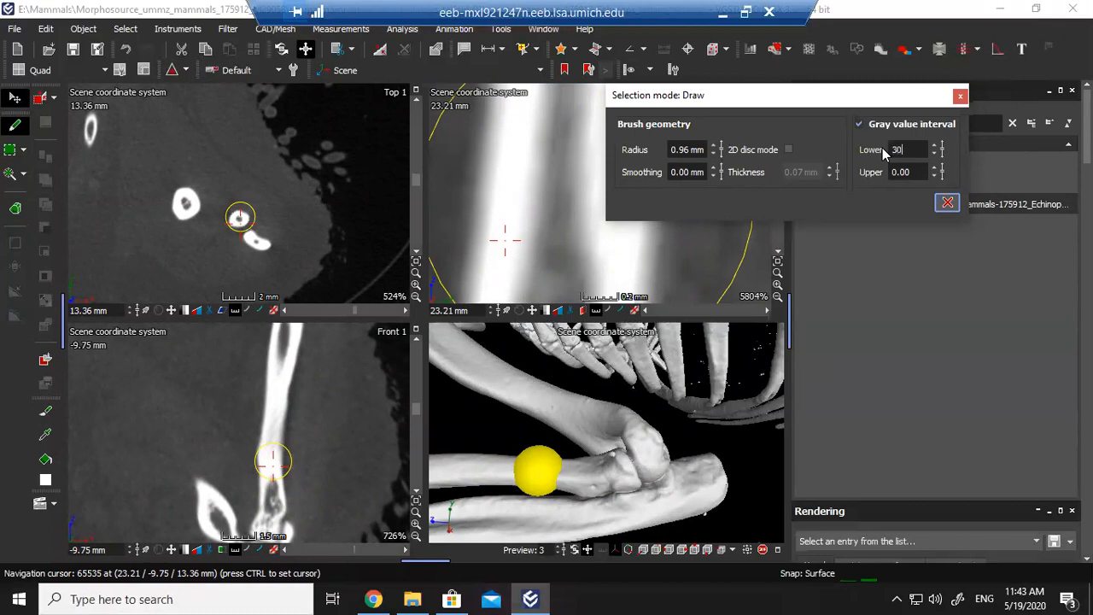
key(Tab)
text(6)
Zoom the Right view back out to 726% with the forearm bone and elbow joint in frame.
click(777, 296)
click(777, 297)
click(777, 297)
click(777, 296)
middle_drag(549, 216, 560, 186)
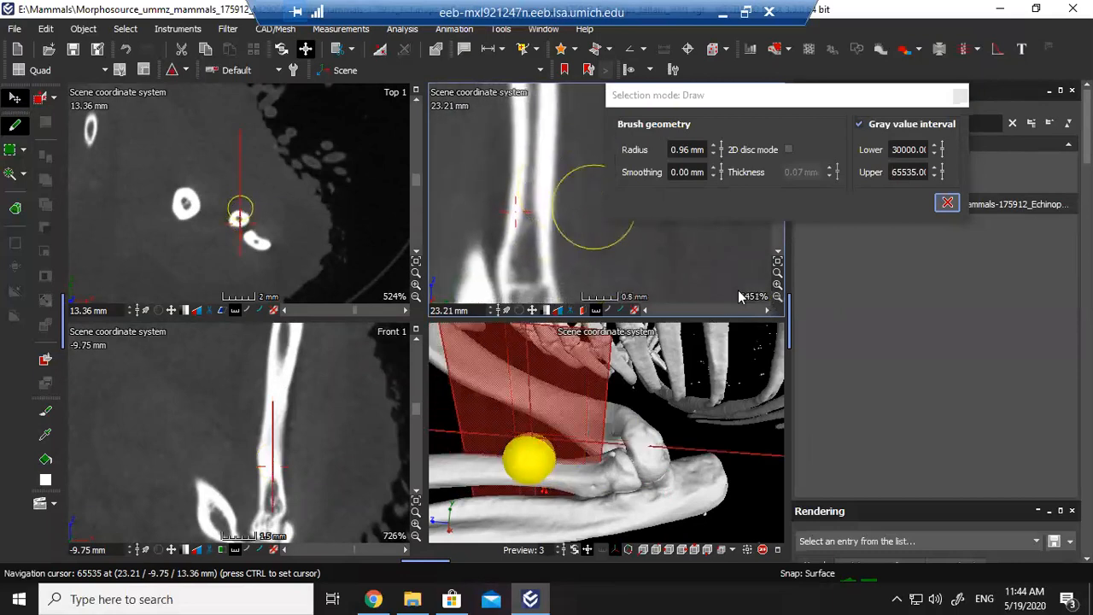
click(777, 297)
click(777, 296)
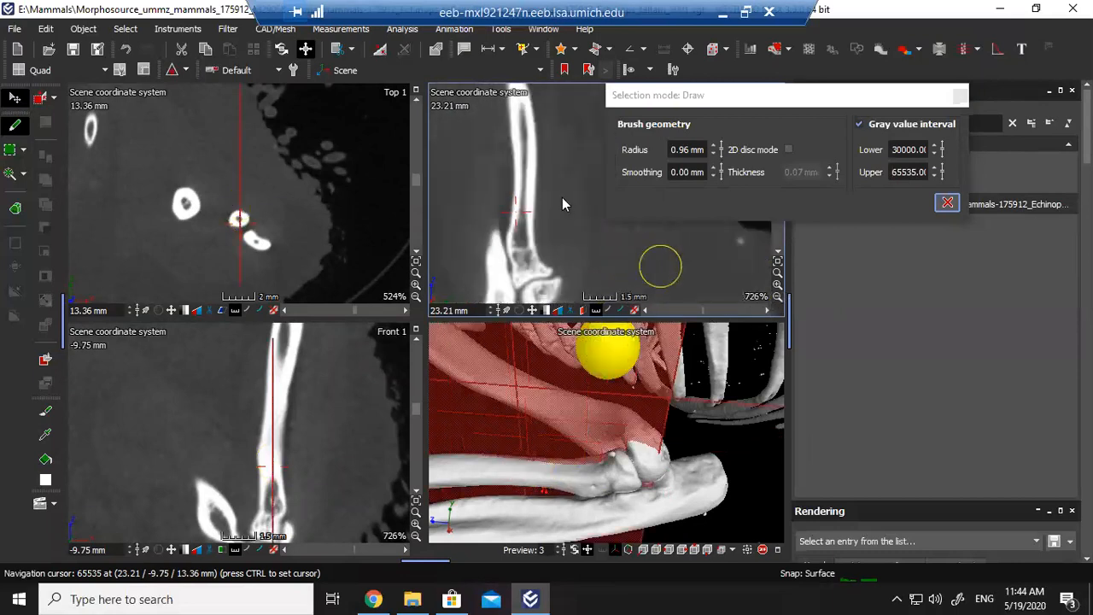
Place the navigation cursor on the upper arm bone near the elbow and paint the bone's full length in the Front view.
mouse_move(822, 96)
mouse_down()
mouse_move(921, 47)
mouse_move(899, 53)
mouse_up()
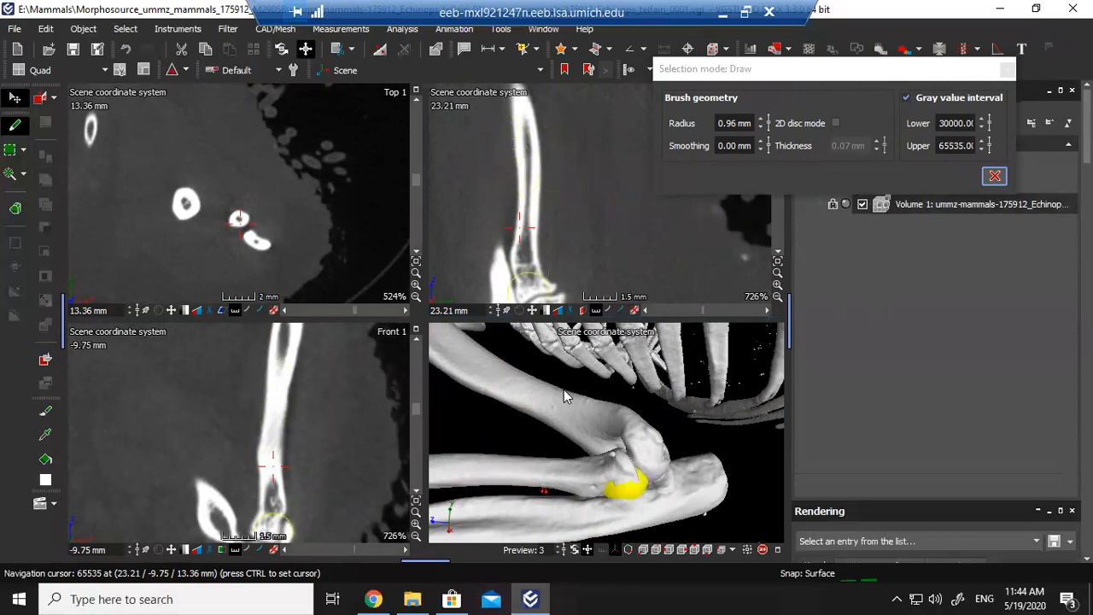
key(ctrl)
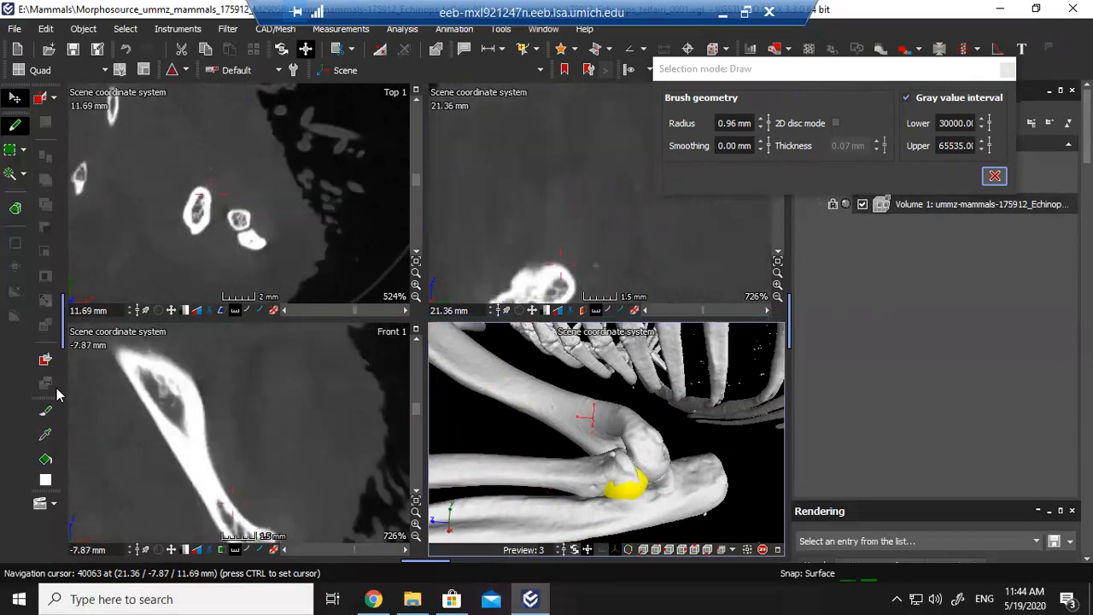
middle_drag(190, 401, 202, 338)
middle_drag(651, 271, 658, 181)
middle_drag(239, 419, 268, 447)
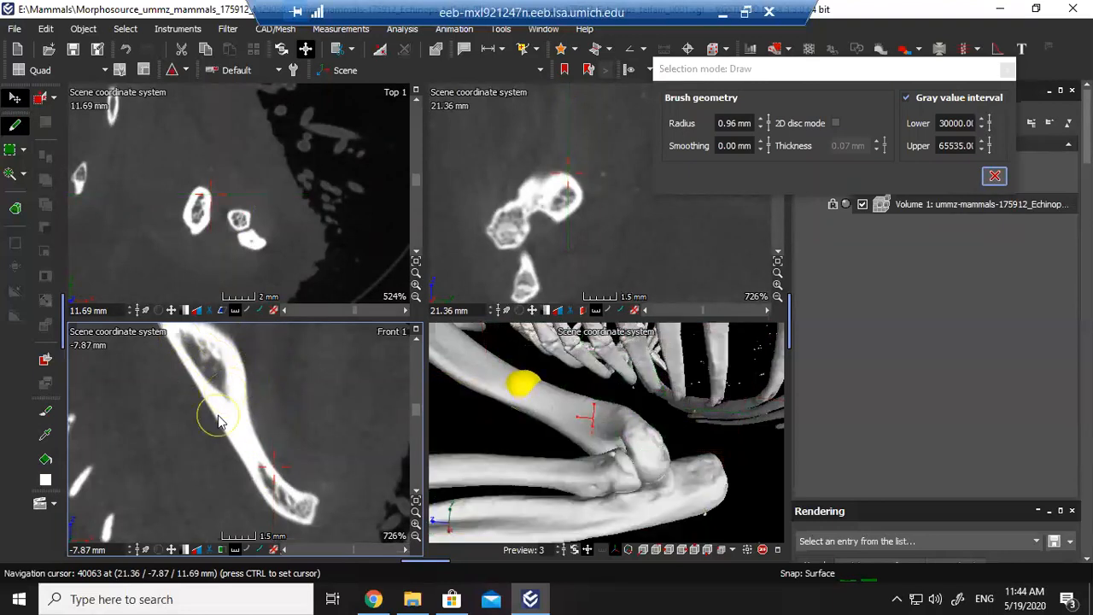
middle_drag(224, 413, 254, 451)
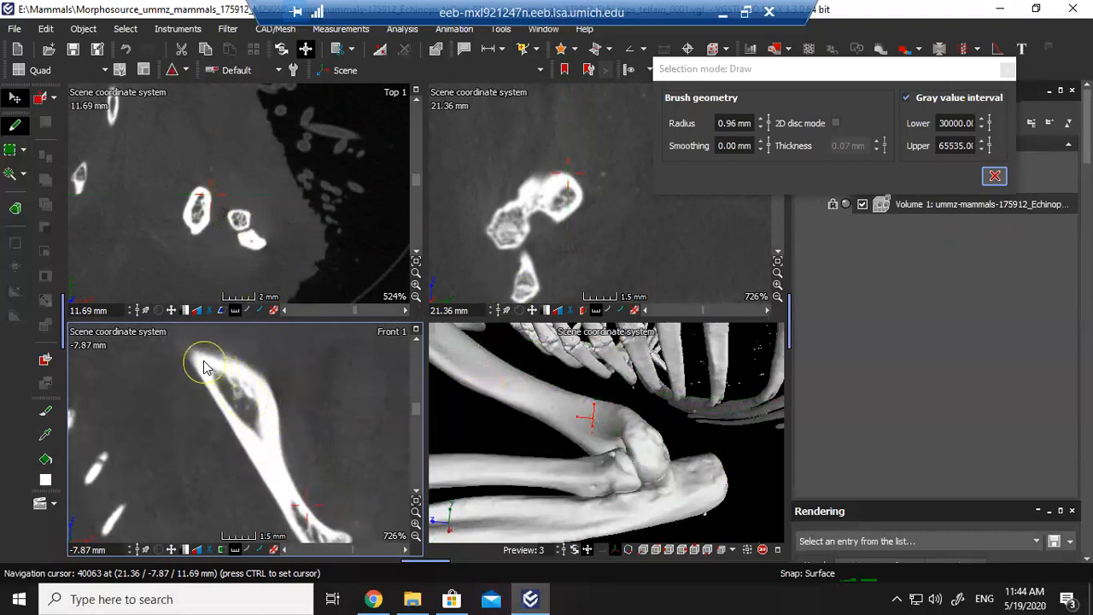
scroll(216, 363, down, 3)
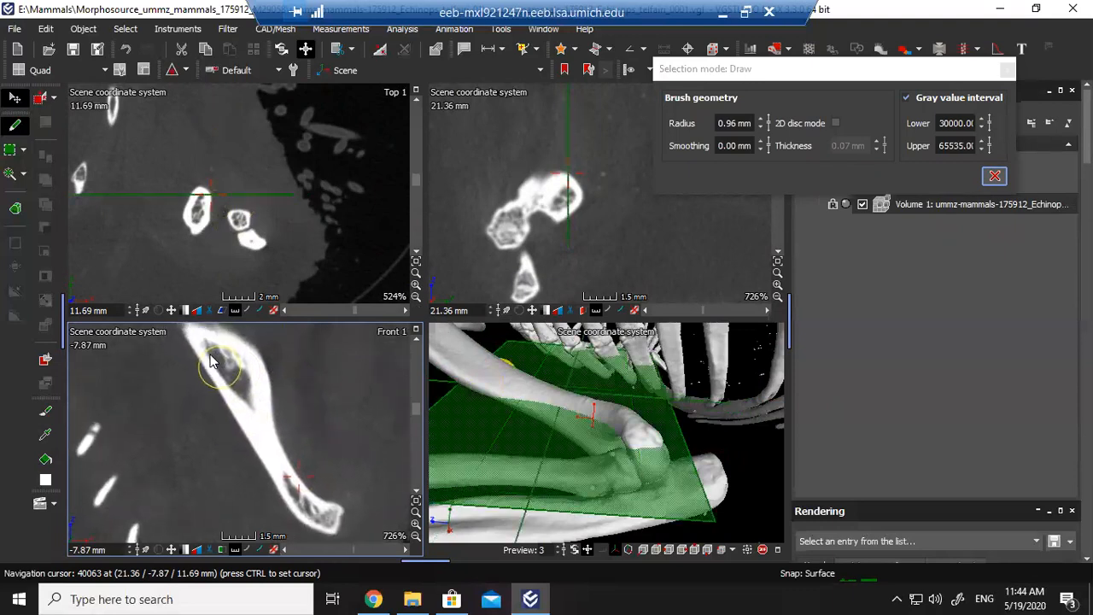
click(414, 536)
mouse_move(218, 379)
mouse_down()
mouse_move(239, 381)
mouse_move(264, 408)
mouse_move(245, 404)
mouse_move(263, 438)
mouse_move(281, 434)
mouse_move(318, 506)
mouse_move(304, 505)
mouse_up()
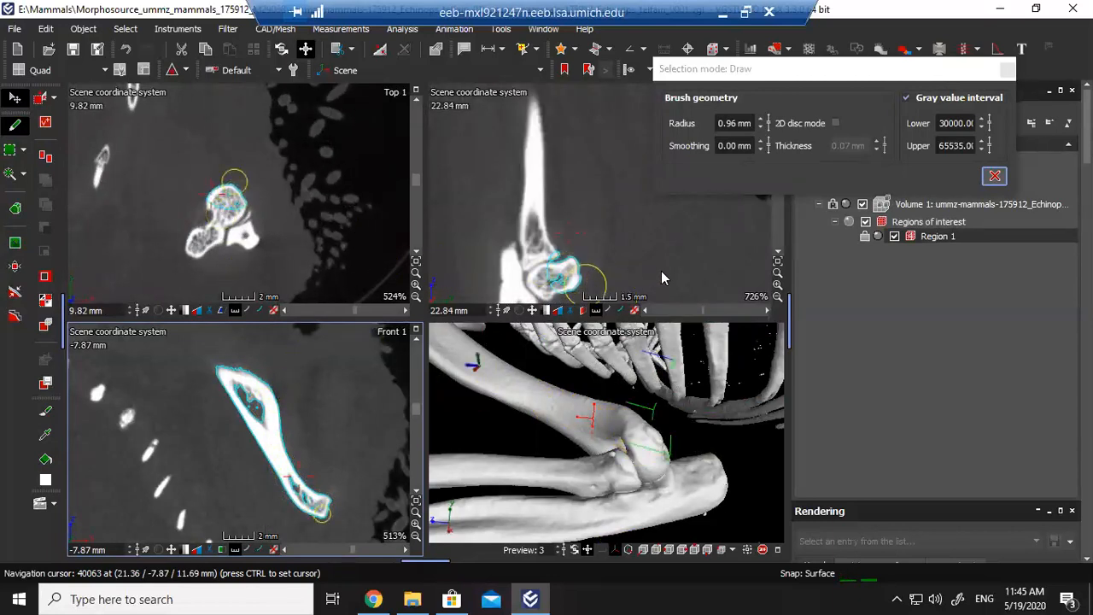
Continue painting the upper arm bone through neighbouring Front slices toward its shoulder end, at -6.85 and -6.78 mm.
middle_drag(596, 230, 587, 225)
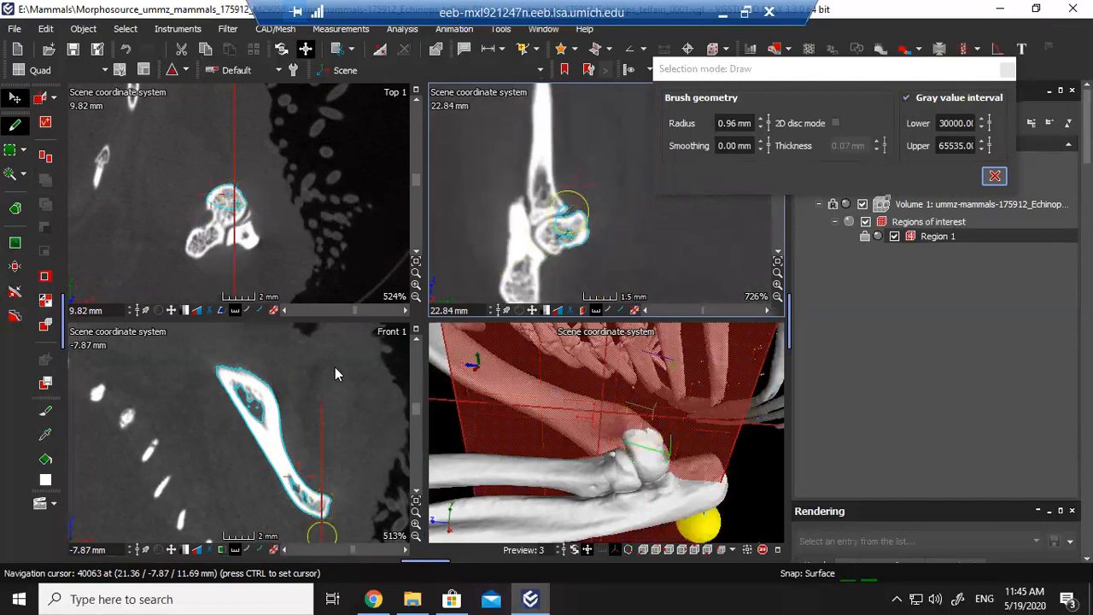
scroll(270, 457, up, 11)
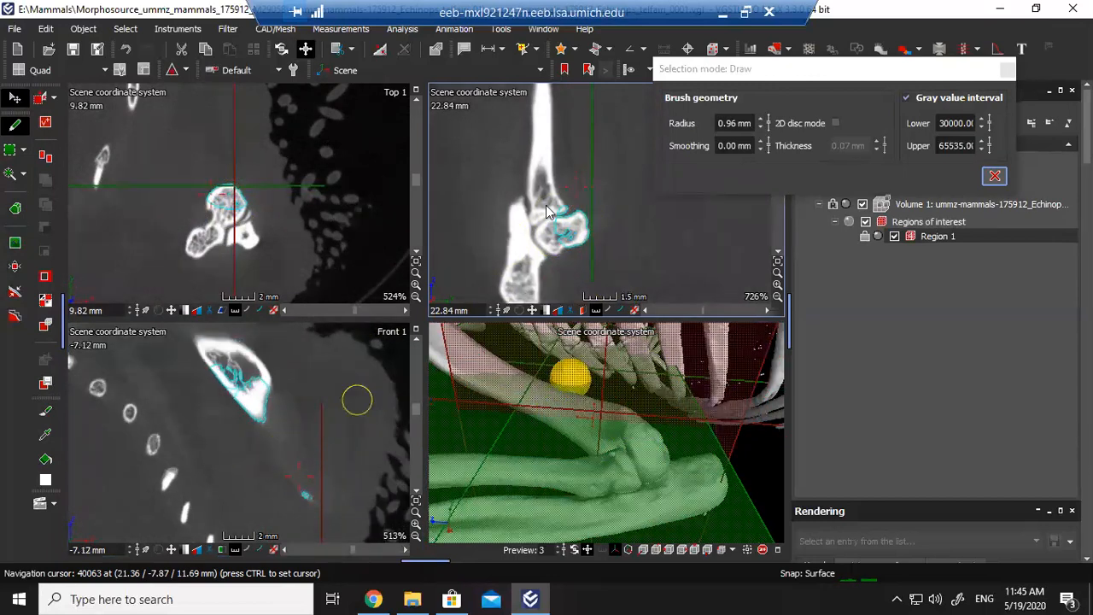
mouse_move(260, 391)
mouse_down()
mouse_move(247, 357)
mouse_move(245, 394)
mouse_up()
scroll(244, 389, up, 5)
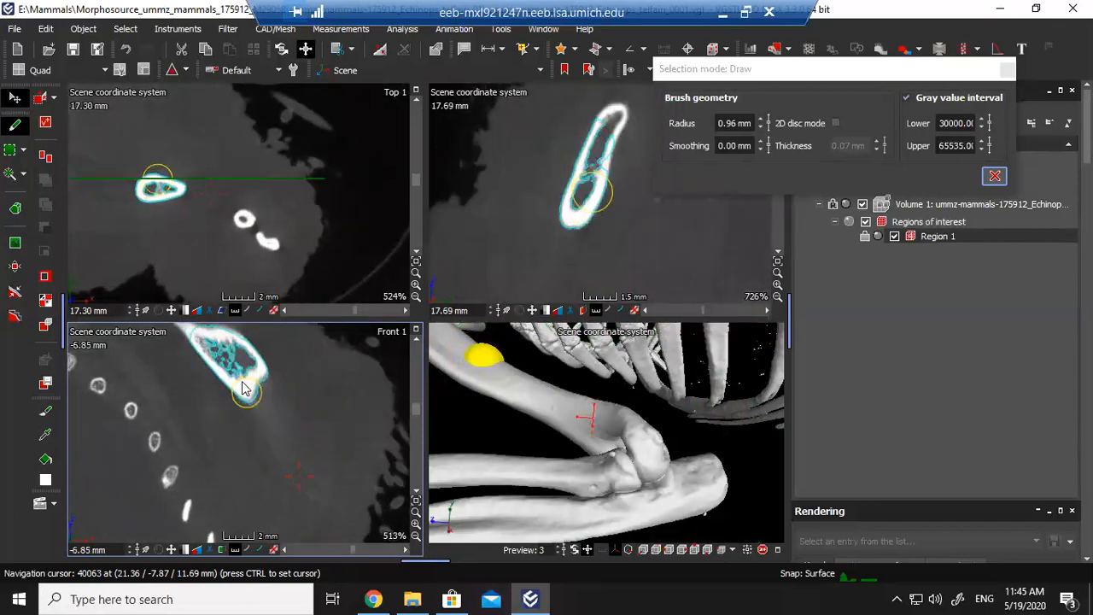
middle_drag(240, 380, 311, 448)
scroll(315, 434, up, 4)
drag(317, 421, 252, 390)
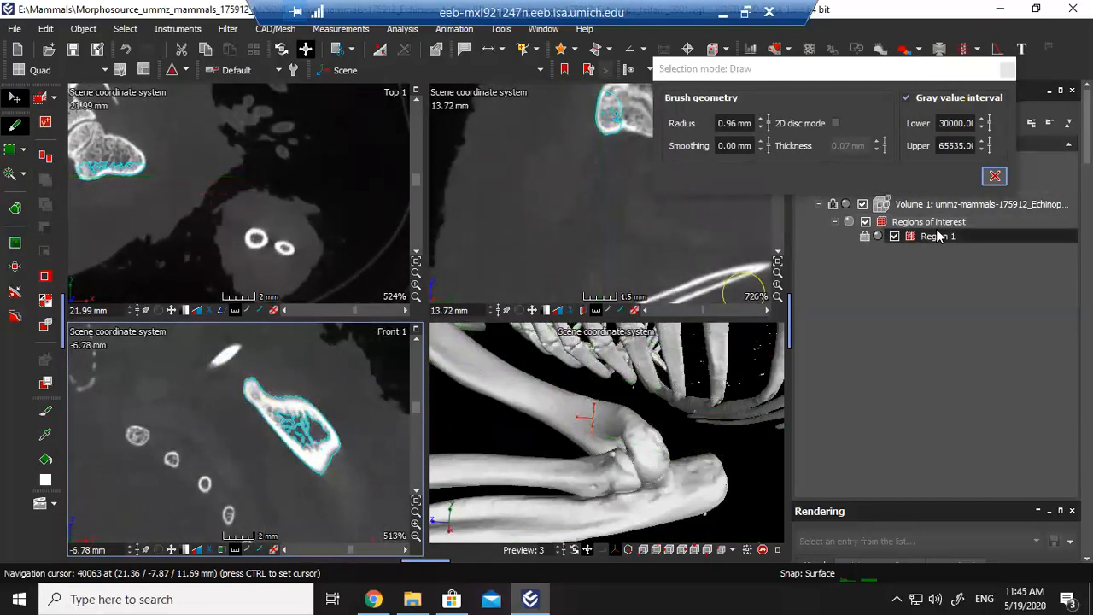
Select Region 1 and enable its own ROI render settings.
click(953, 205)
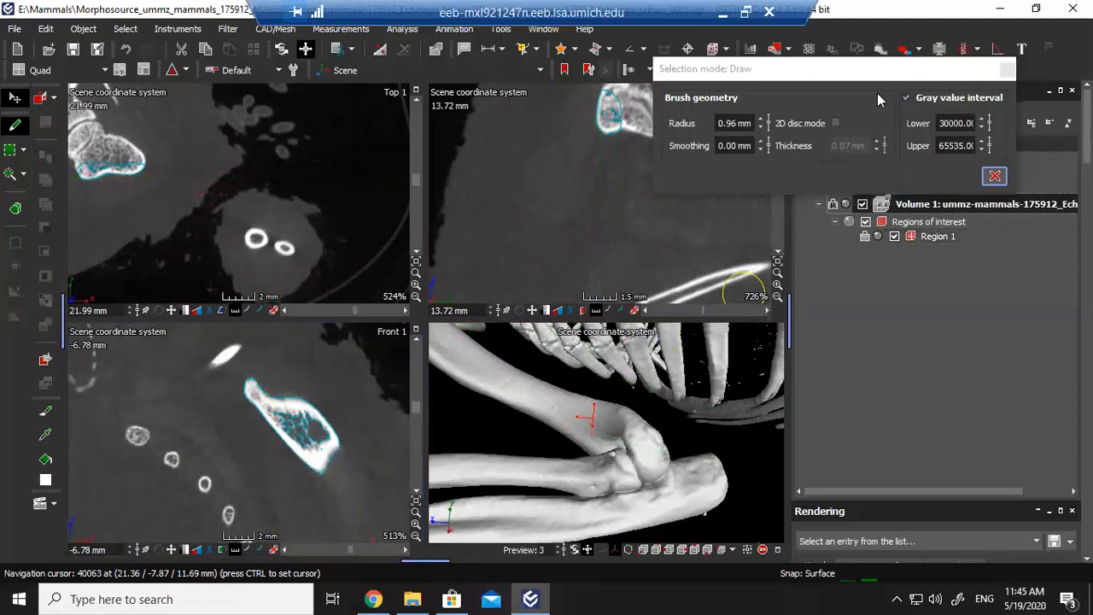
drag(858, 69, 799, 38)
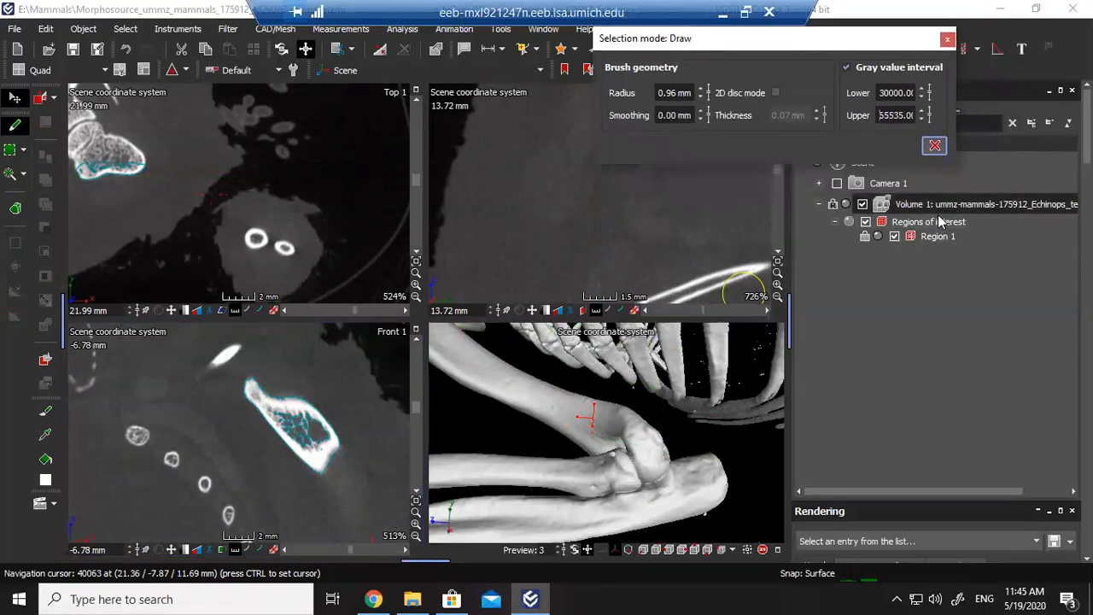
click(939, 237)
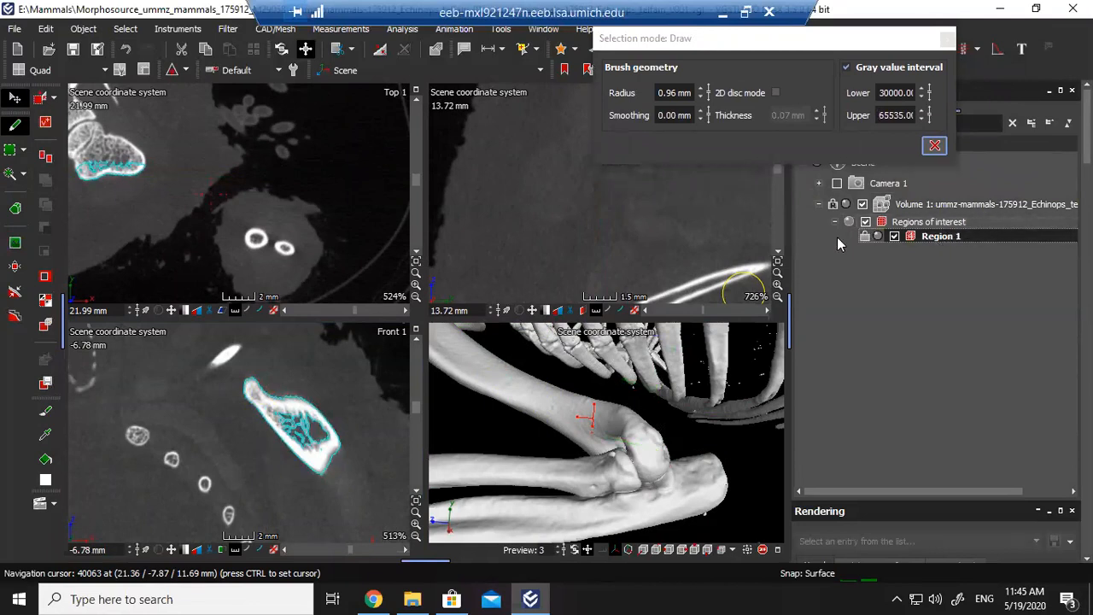
drag(1087, 136, 1087, 157)
scroll(867, 262, up, 3)
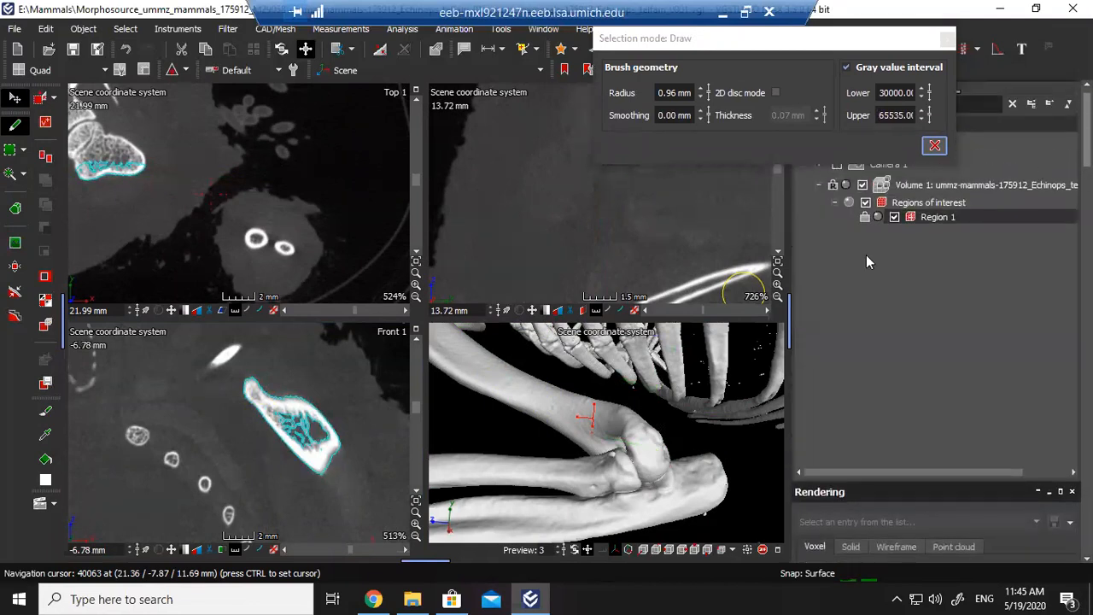
click(477, 373)
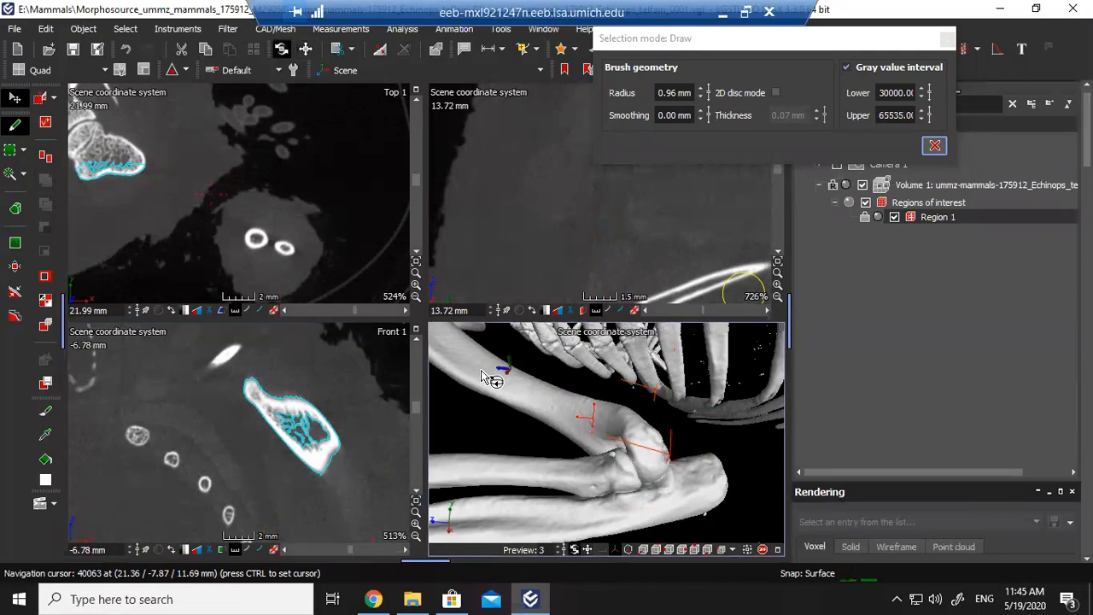
scroll(482, 371, down, 2)
scroll(474, 369, up, 2)
scroll(468, 366, down, 2)
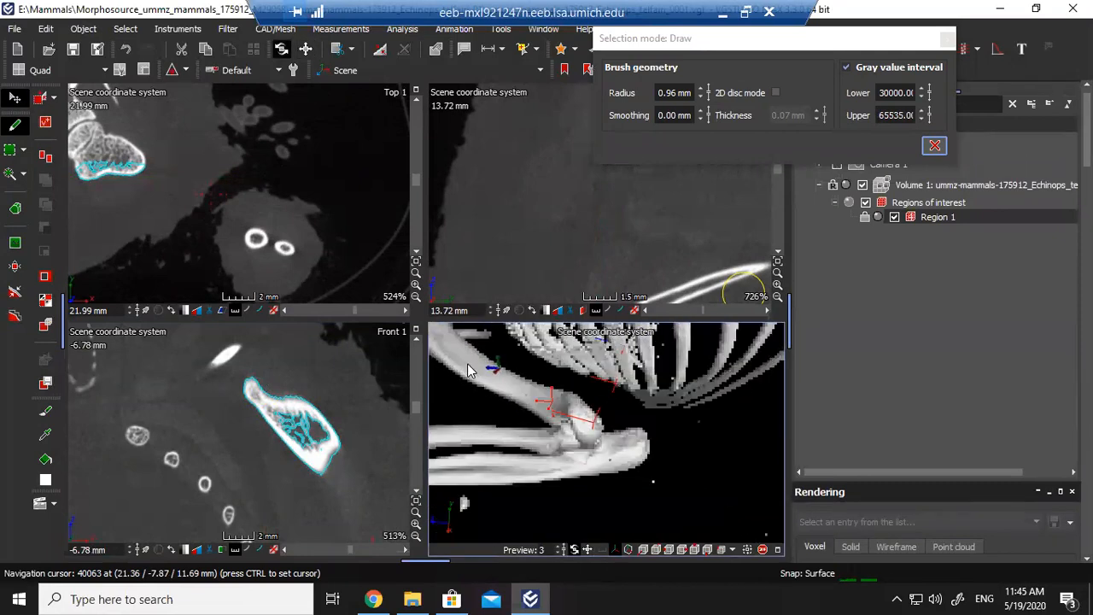
scroll(491, 375, up, 1)
click(953, 215)
drag(1085, 147, 1086, 233)
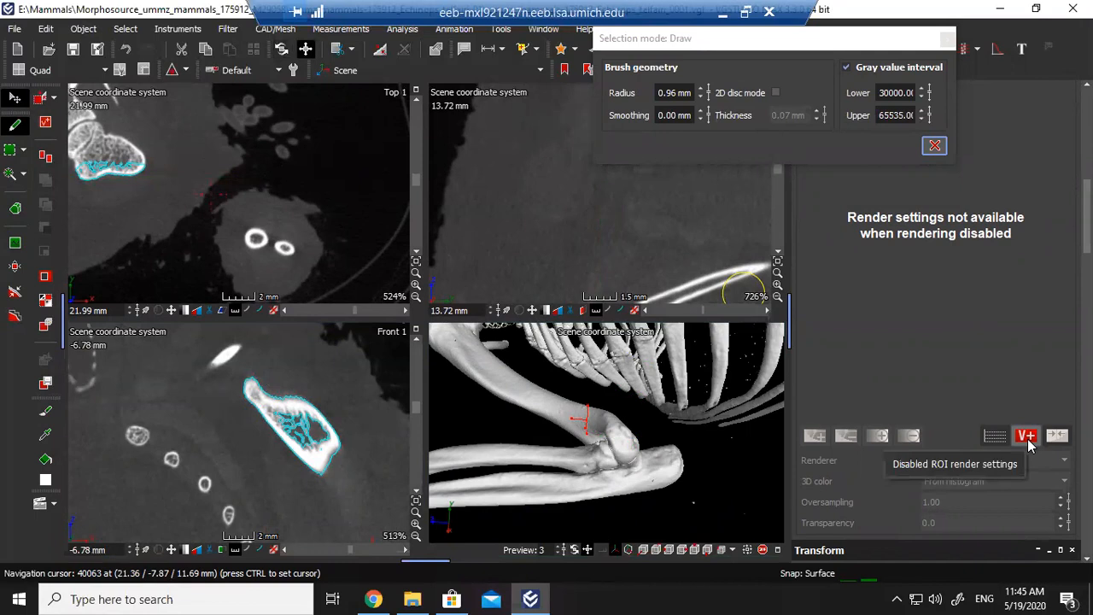
click(1027, 437)
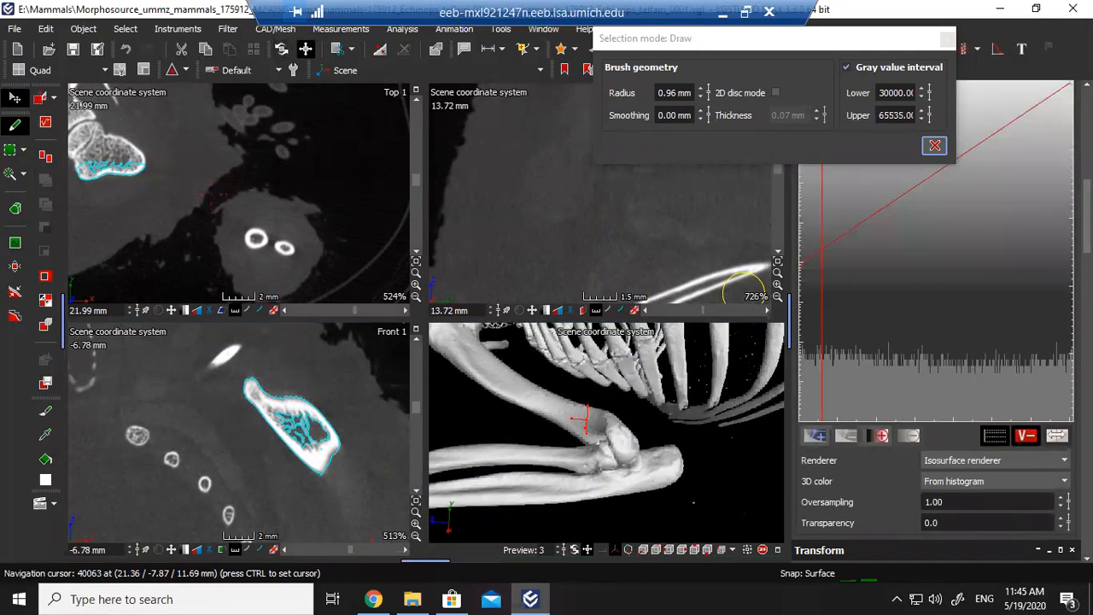
drag(1086, 216, 1086, 186)
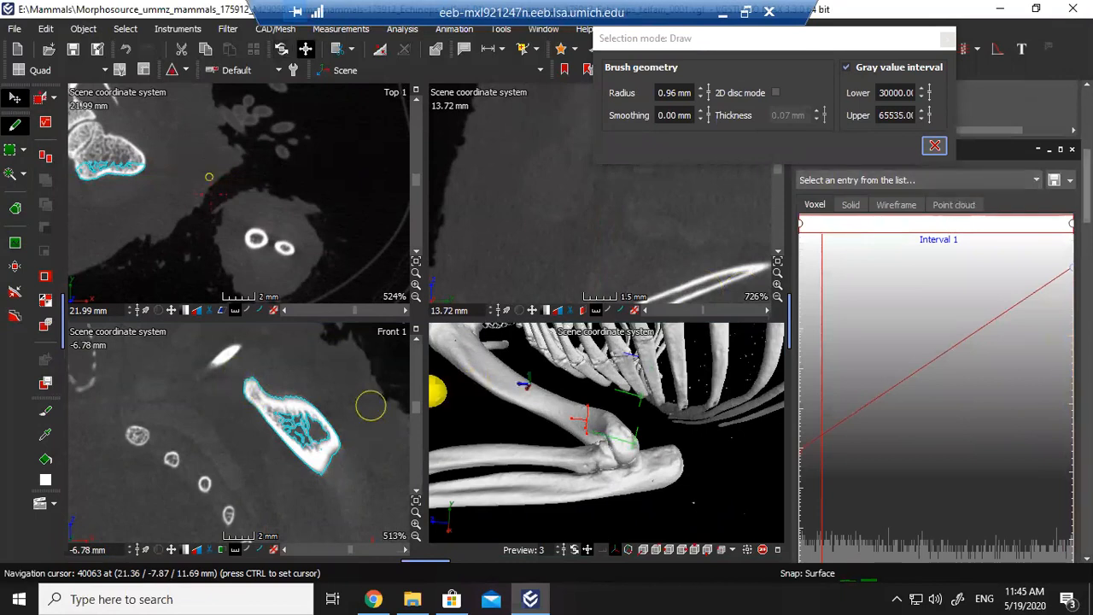
Frame the whole arm in the 3D view and set Volume 1's transparency to 95.
scroll(493, 380, down, 2)
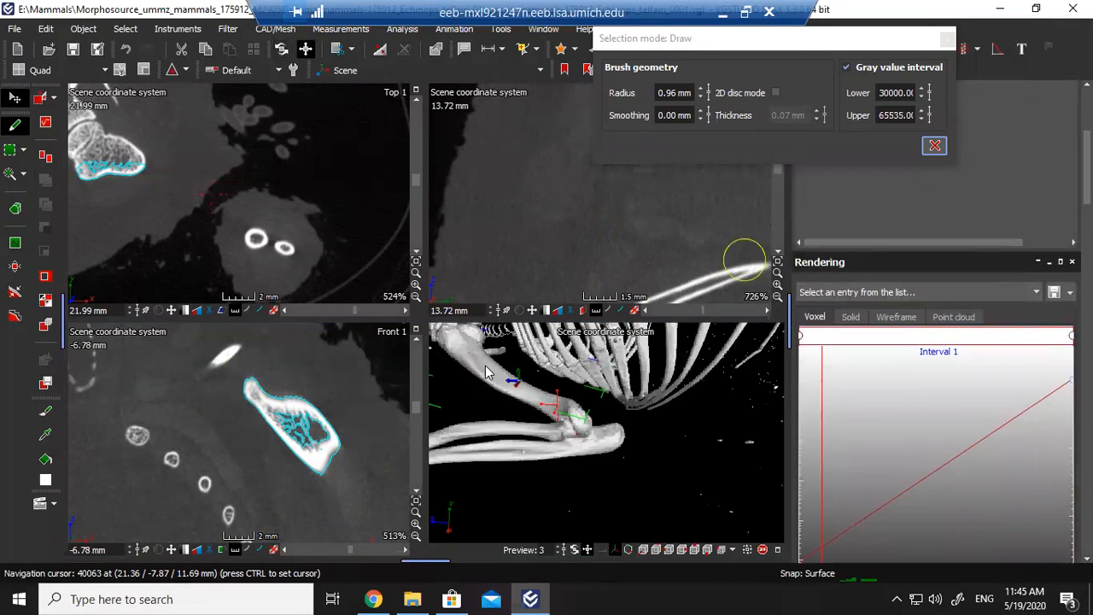
mouse_move(510, 387)
mouse_down()
mouse_move(485, 378)
mouse_move(688, 407)
mouse_up()
drag(1087, 166, 1087, 124)
click(1014, 205)
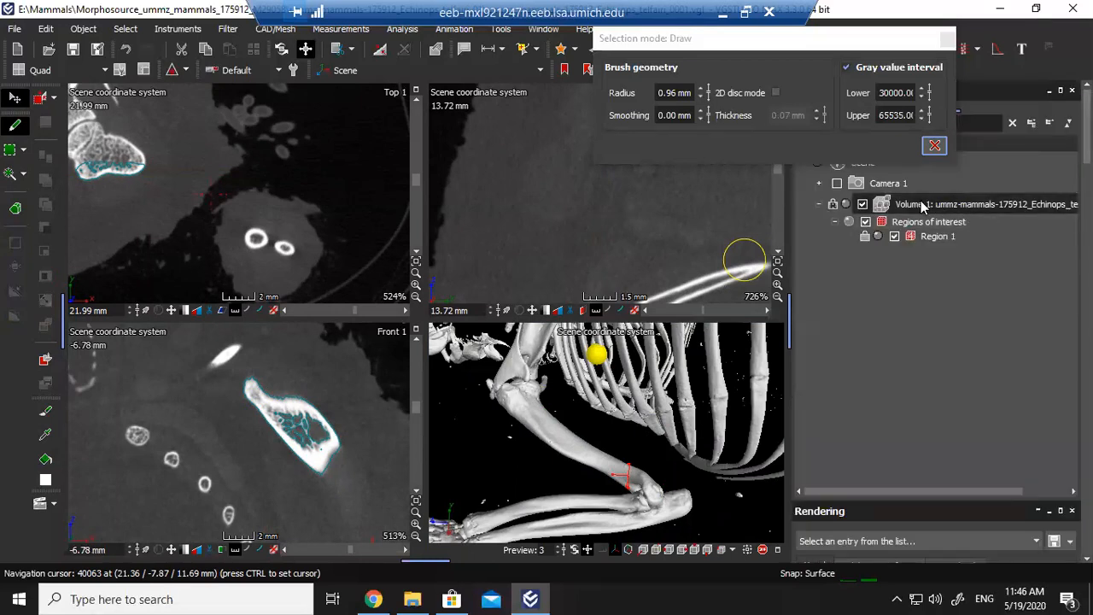
drag(1086, 125, 1087, 180)
scroll(951, 399, down, 5)
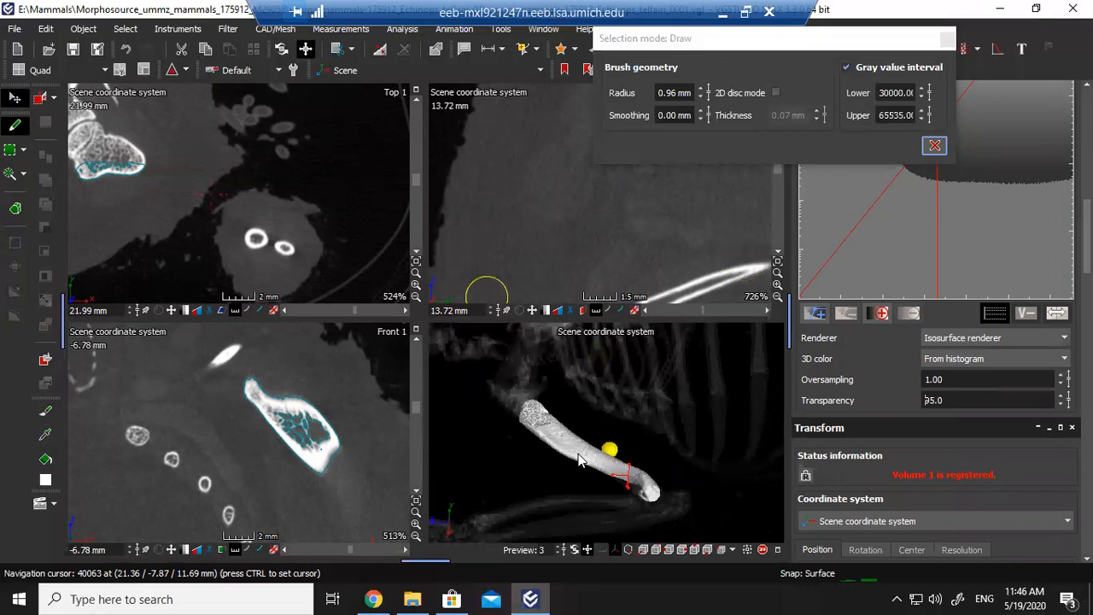
Select Region 1, locate the bone's open shoulder end in the 3D view and paint its cross-section in the Front view at -5.35 mm.
scroll(578, 461, up, 3)
drag(1086, 235, 1085, 123)
click(938, 237)
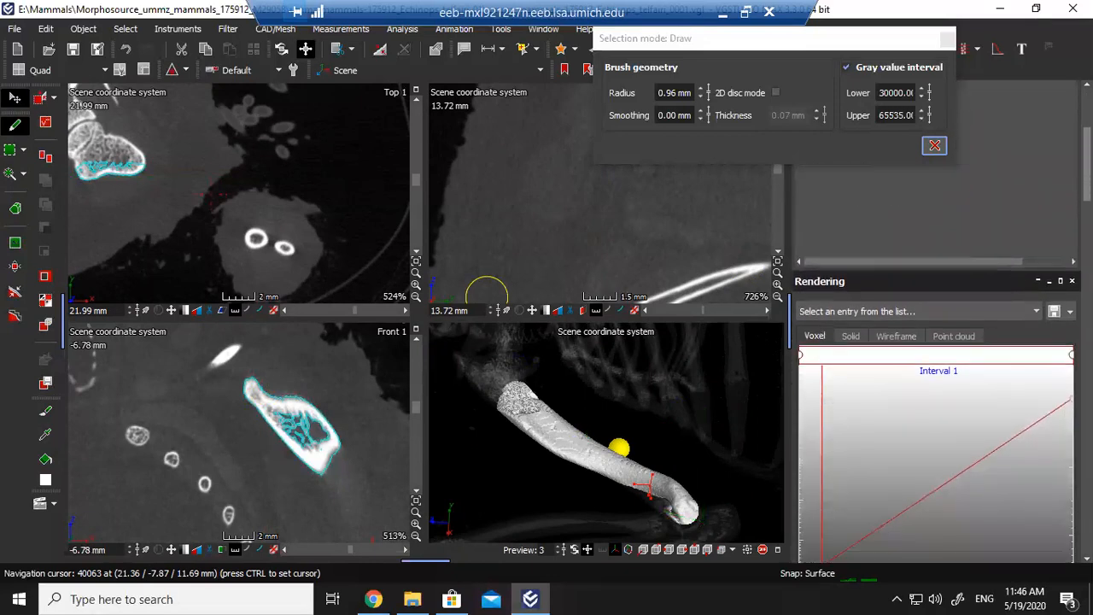
drag(590, 461, 656, 357)
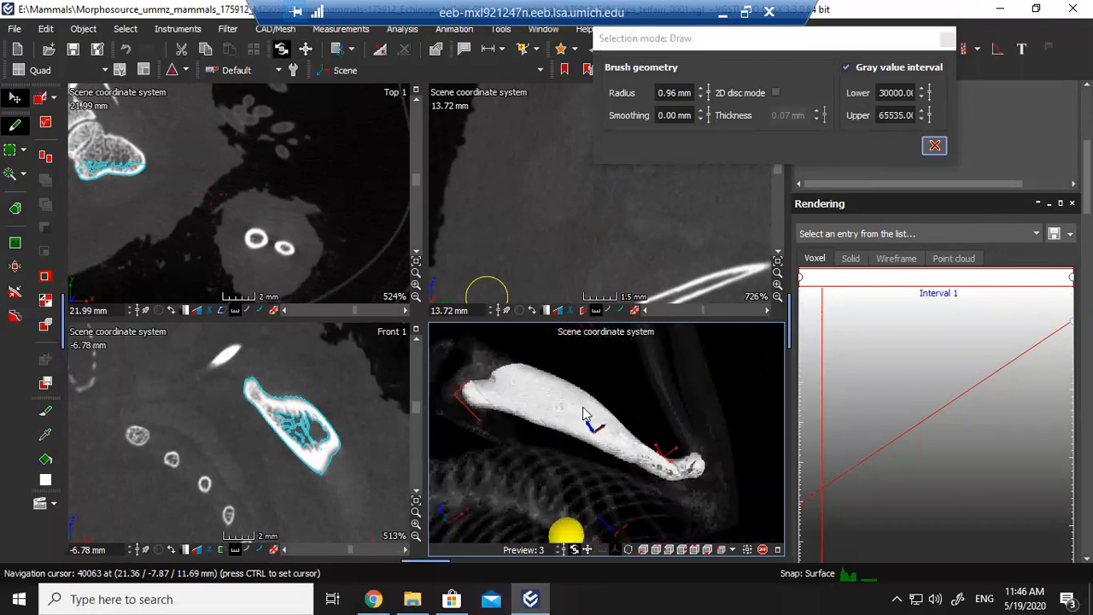
scroll(583, 406, up, 3)
drag(605, 411, 537, 487)
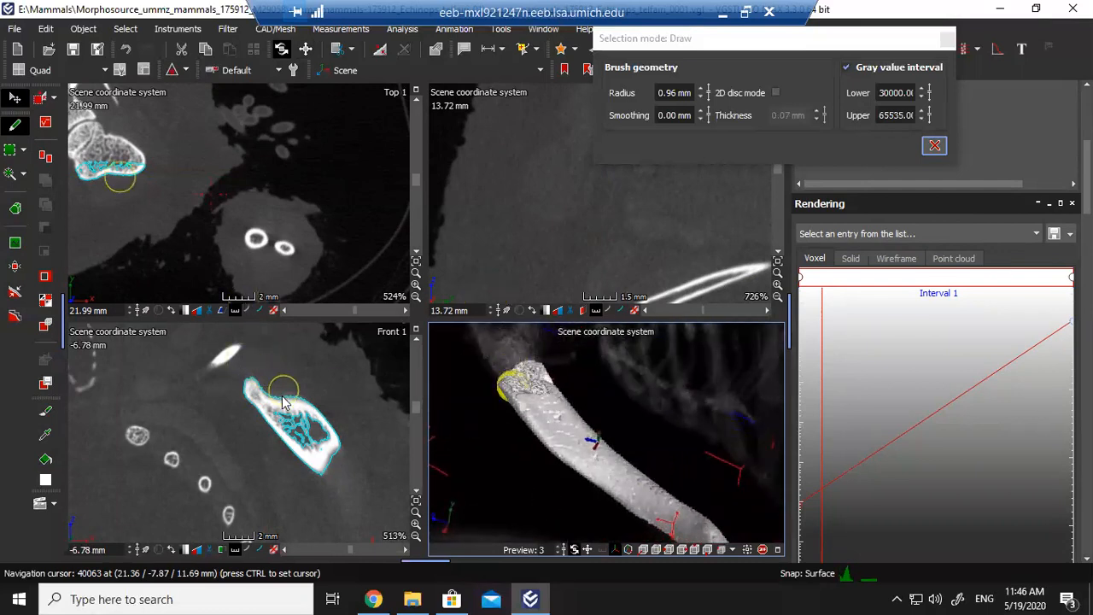
scroll(284, 401, up, 2)
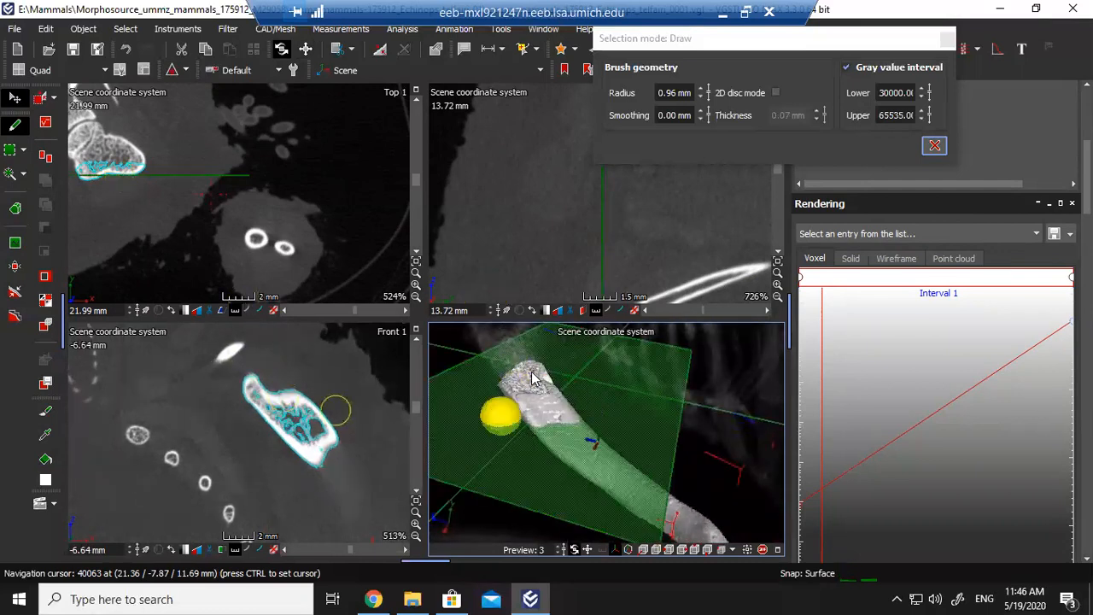
key(ctrl)
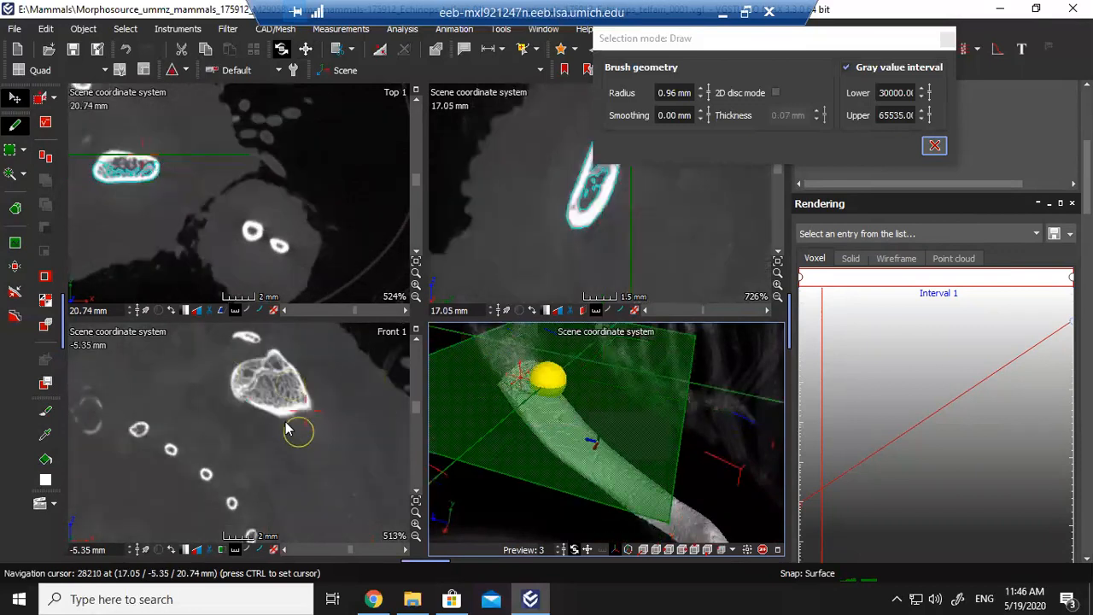
mouse_move(317, 396)
mouse_down()
mouse_move(252, 396)
mouse_move(269, 374)
mouse_move(297, 382)
mouse_up()
Place the navigation cursor in the shaft's surface gap below the shoulder end and fill it by painting in the enlarged Front view.
mouse_move(541, 427)
mouse_down()
mouse_move(536, 410)
mouse_move(563, 437)
mouse_move(554, 429)
mouse_up()
key(space)
scroll(551, 418, up, 4)
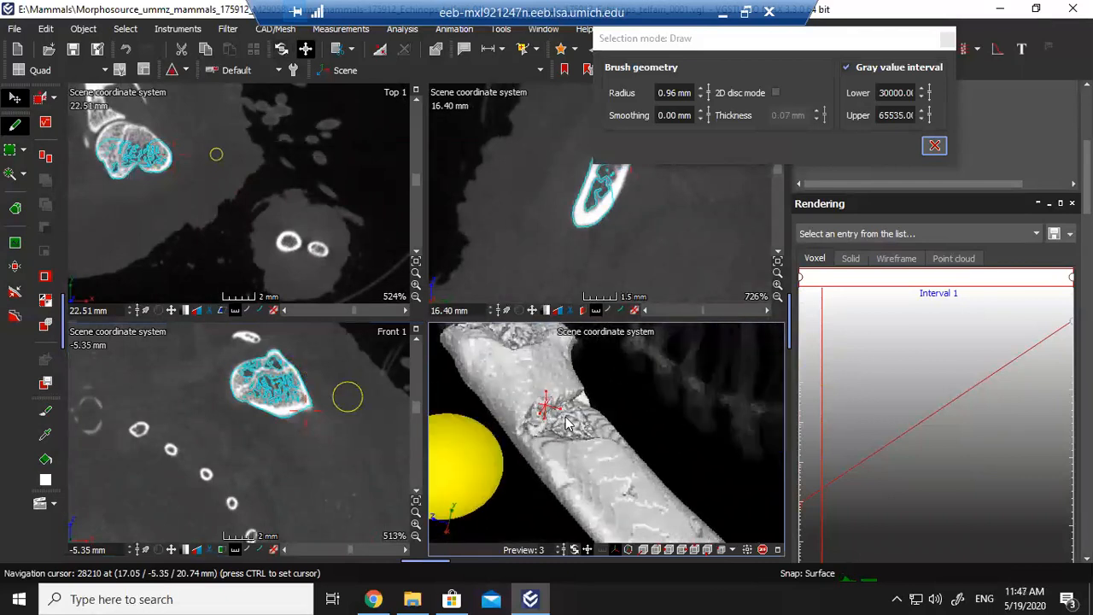
key(ctrl)
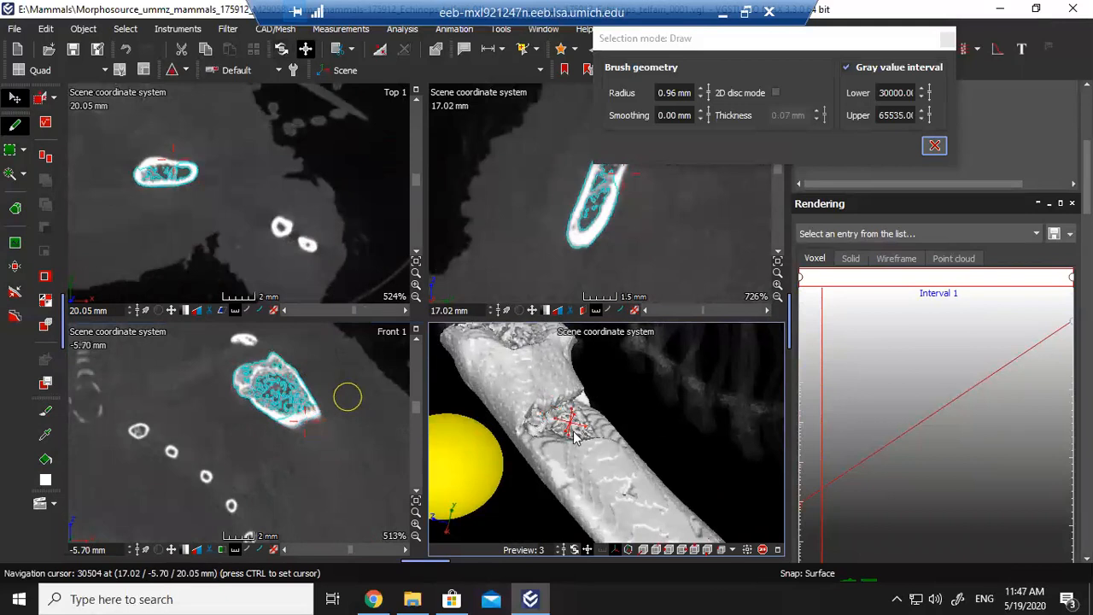
scroll(315, 452, down, 3)
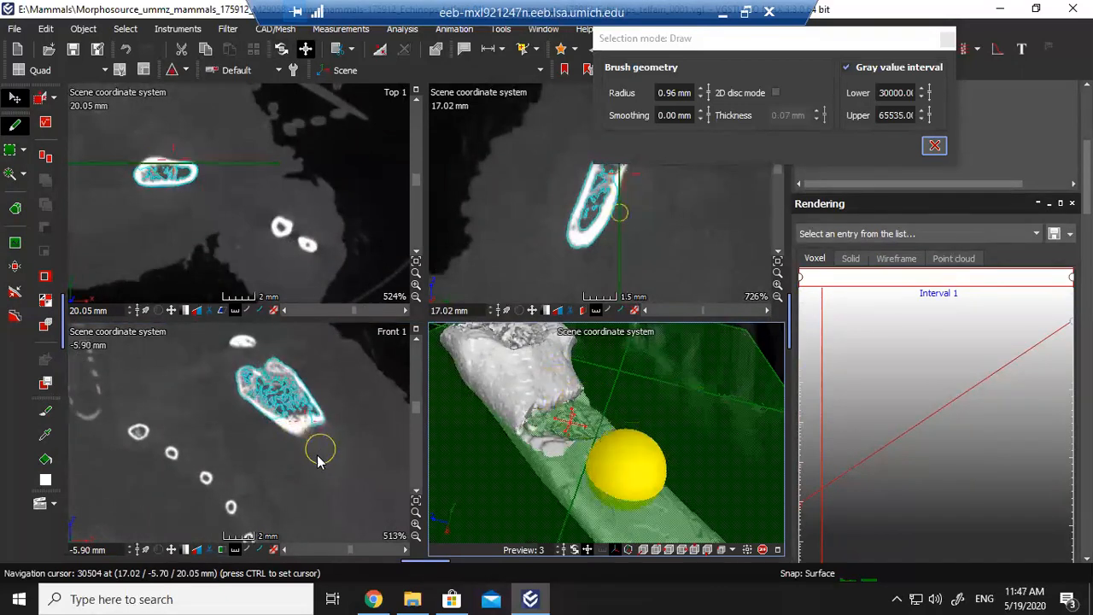
scroll(317, 459, down, 3)
click(415, 524)
click(416, 525)
click(416, 524)
mouse_move(294, 384)
mouse_down()
mouse_move(261, 396)
mouse_move(239, 425)
mouse_move(287, 456)
mouse_move(315, 449)
mouse_up()
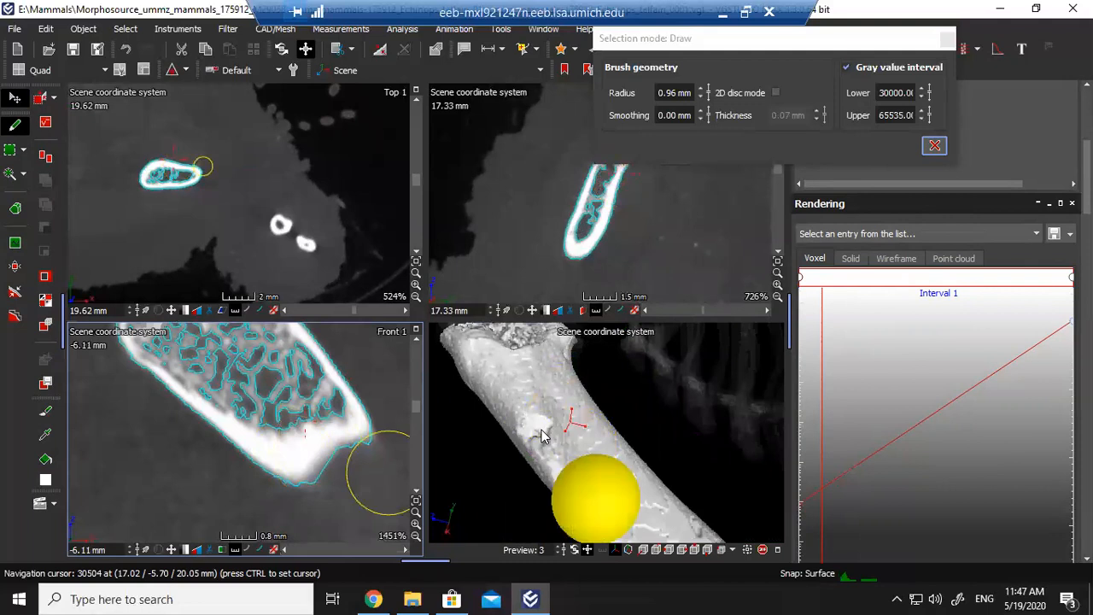
Place the navigation cursor at the bone's elbow end and clean up the selection around the small neighbouring bone in the Front view at -8.17 mm.
scroll(525, 416, down, 3)
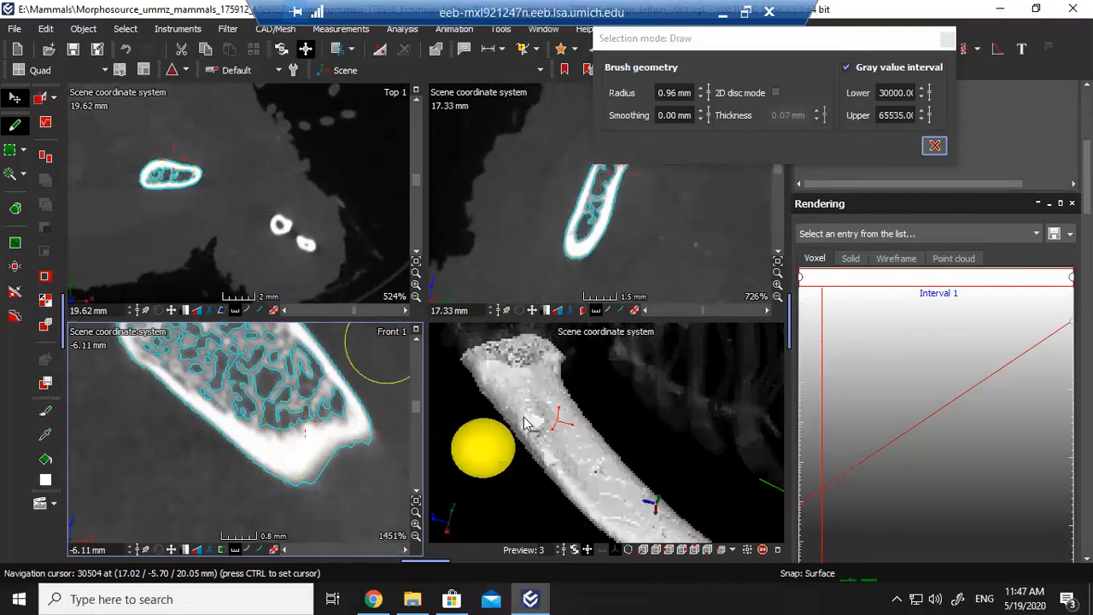
scroll(524, 419, down, 4)
mouse_move(568, 477)
middle_down()
mouse_move(588, 486)
mouse_move(539, 442)
mouse_move(543, 452)
mouse_move(572, 446)
middle_up()
scroll(605, 474, up, 2)
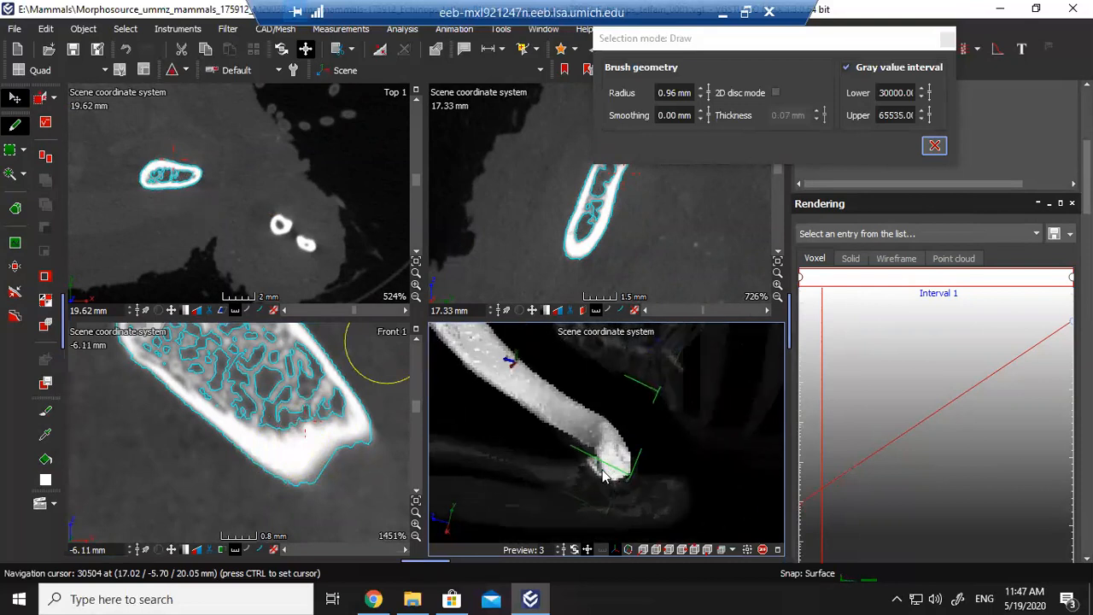
key(ctrl)
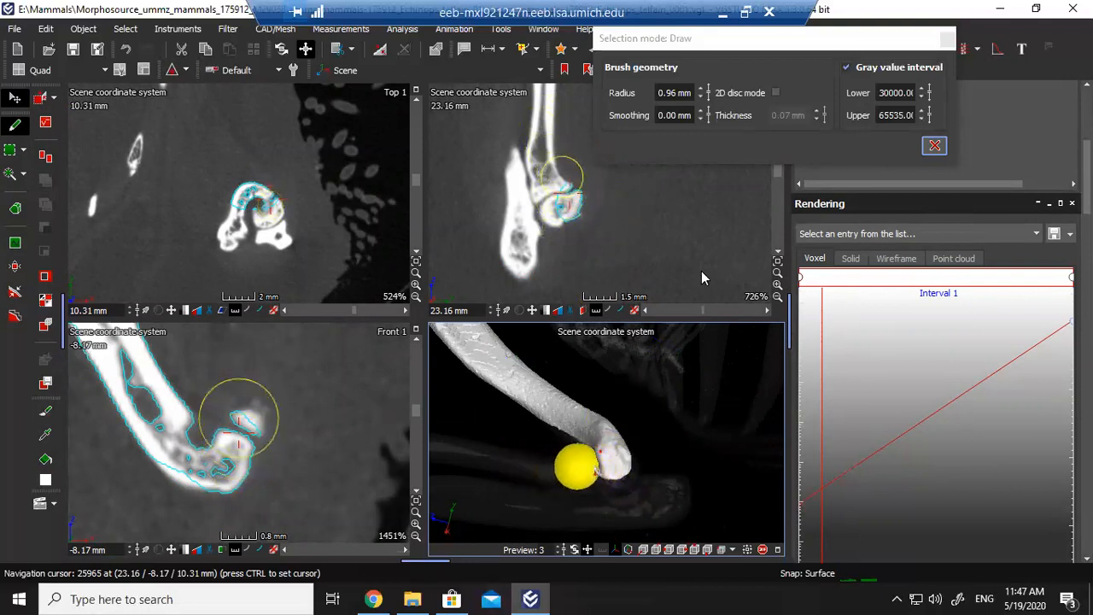
click(777, 284)
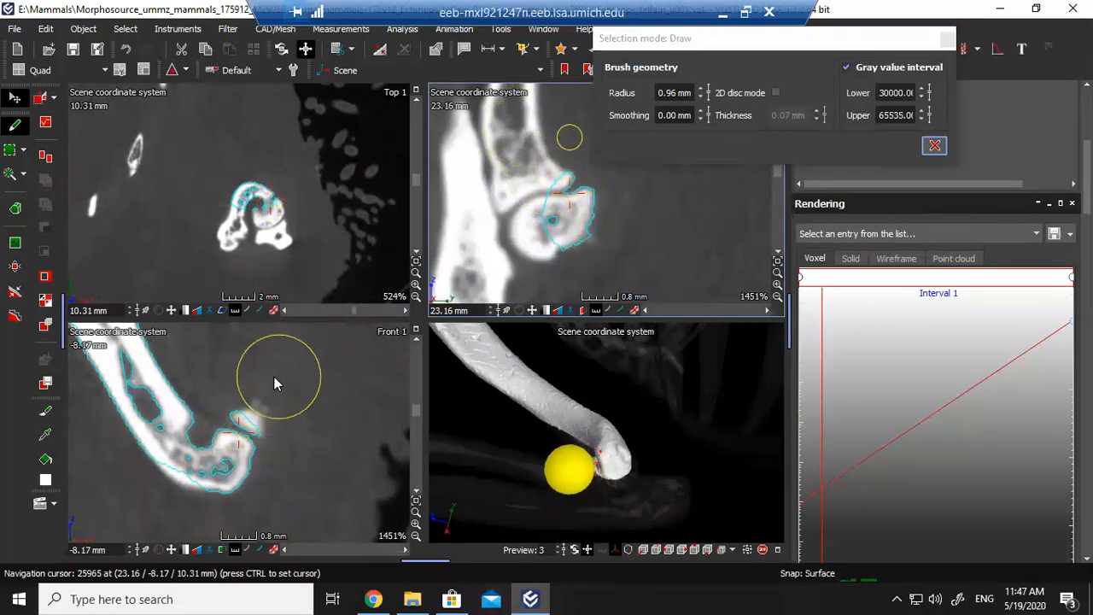
mouse_move(274, 377)
mouse_down()
mouse_move(272, 400)
mouse_move(266, 393)
mouse_up()
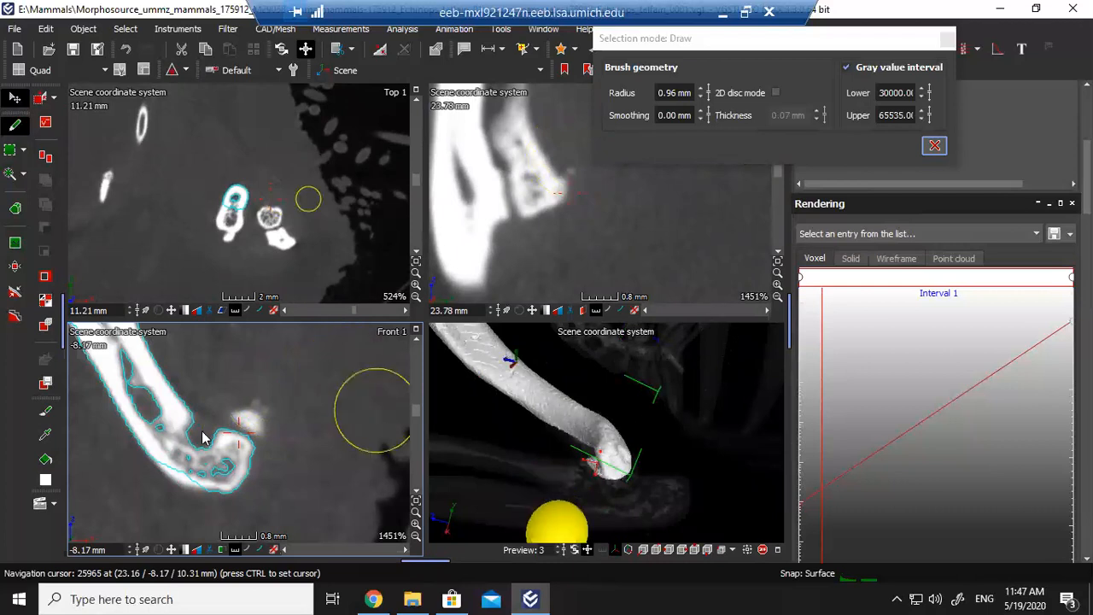
Place the navigation cursor on the middle of the shaft and paint the bone along its length in the Right view at 19.24 mm.
scroll(510, 455, down, 2)
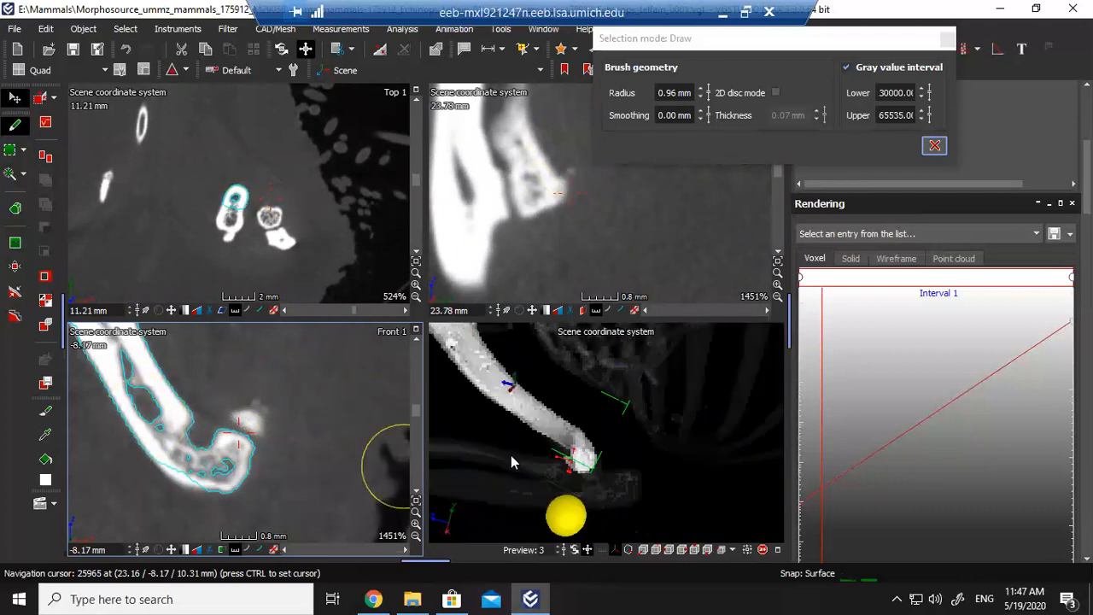
scroll(560, 454, down, 4)
scroll(517, 409, up, 2)
scroll(518, 415, up, 4)
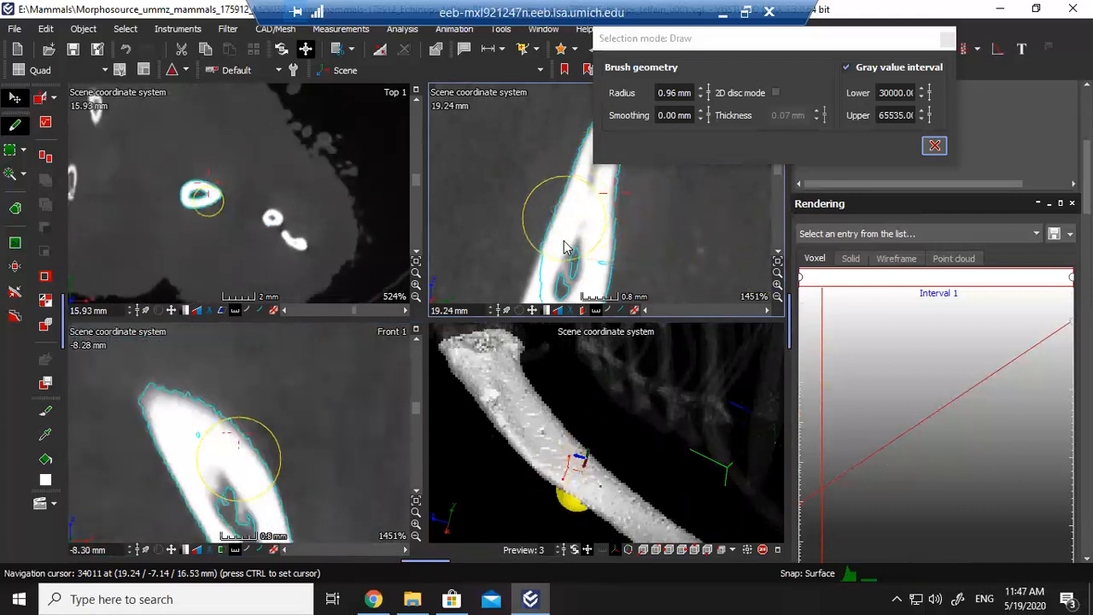
middle_drag(563, 240, 560, 129)
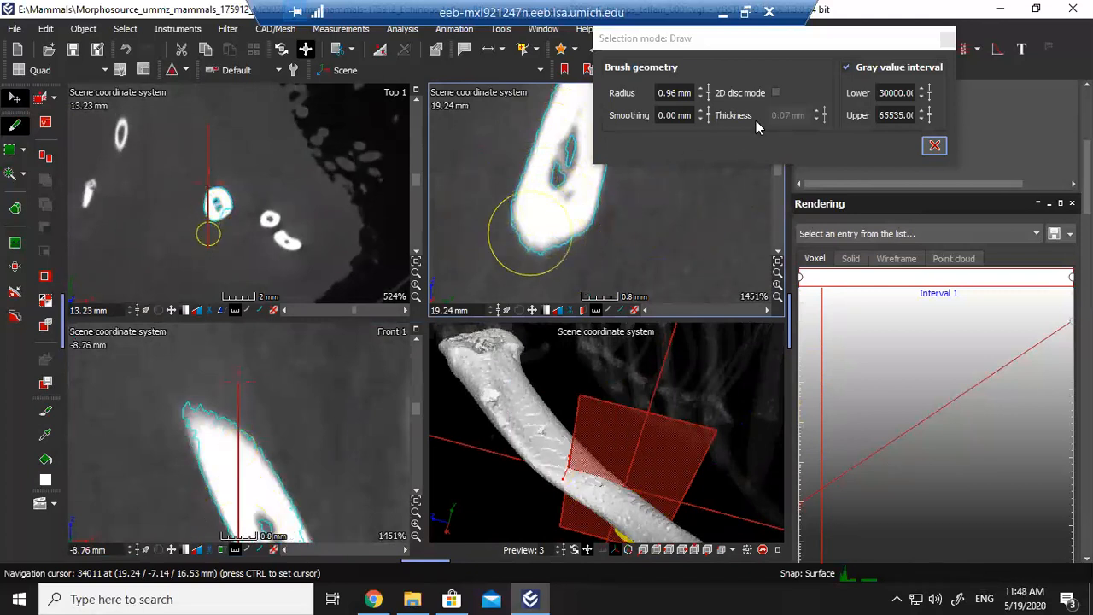
Reduce the brush radius to 0.68 mm and fill the shaft's cross-section in the Top view at 13.23 mm.
click(708, 92)
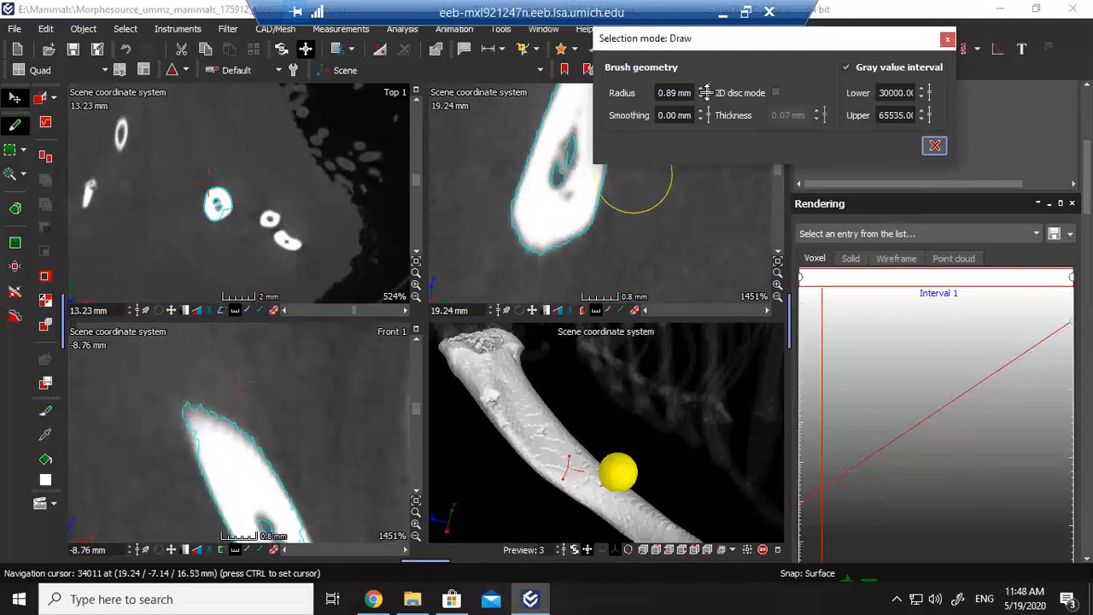
drag(708, 92, 710, 98)
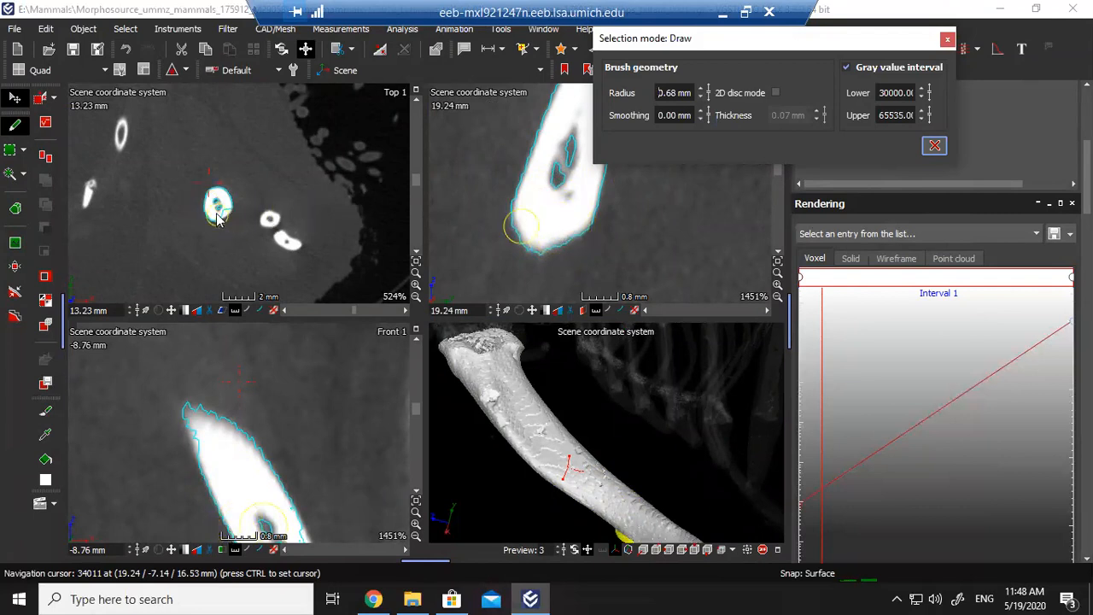
drag(222, 210, 226, 208)
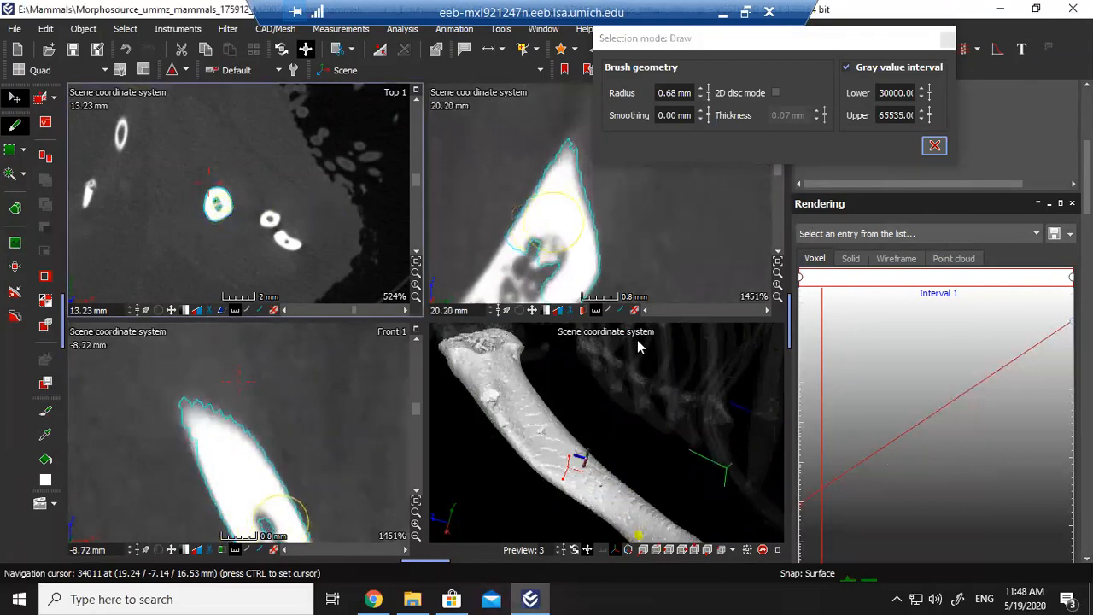
Place the navigation cursor in the surface gap near the elbow and paint the missing bone in the Right view at 21.19 mm.
scroll(665, 472, down, 3)
scroll(657, 504, up, 5)
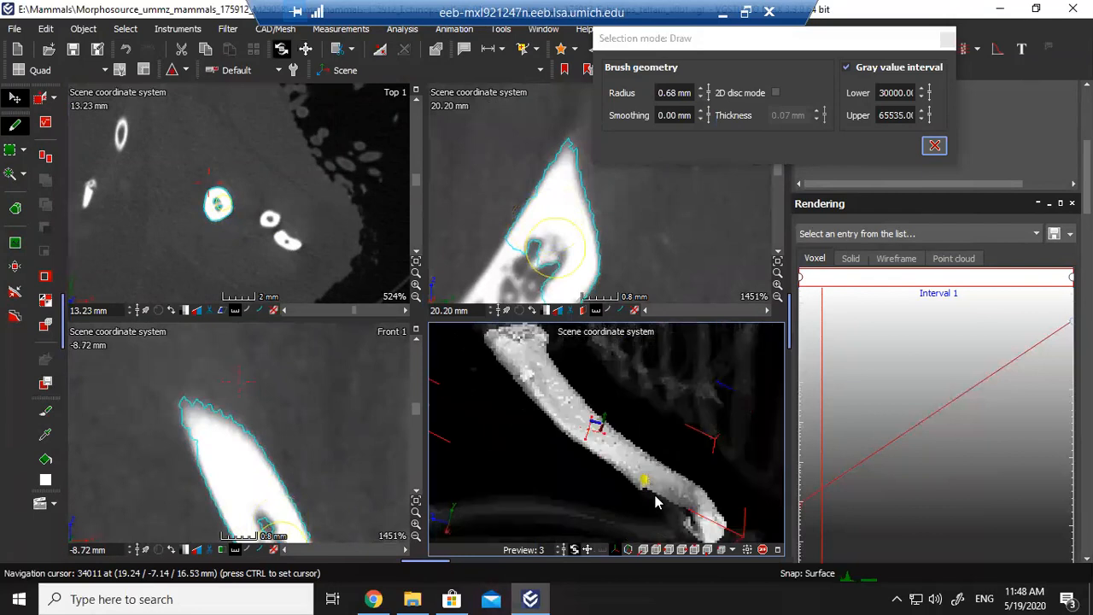
key(ctrl)
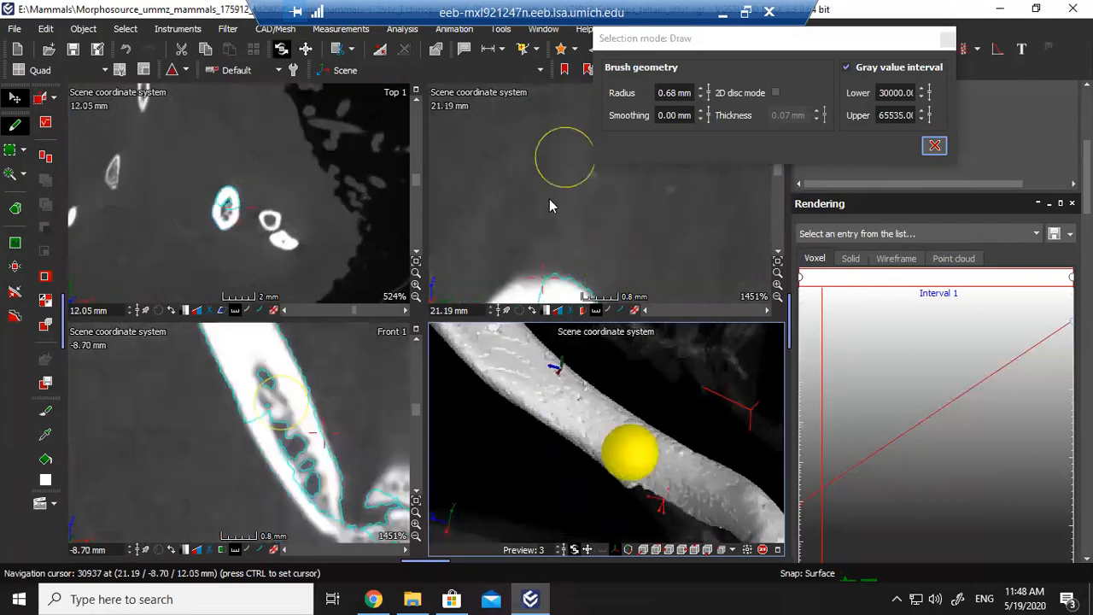
mouse_move(551, 166)
mouse_down()
mouse_move(546, 103)
mouse_move(491, 195)
mouse_up()
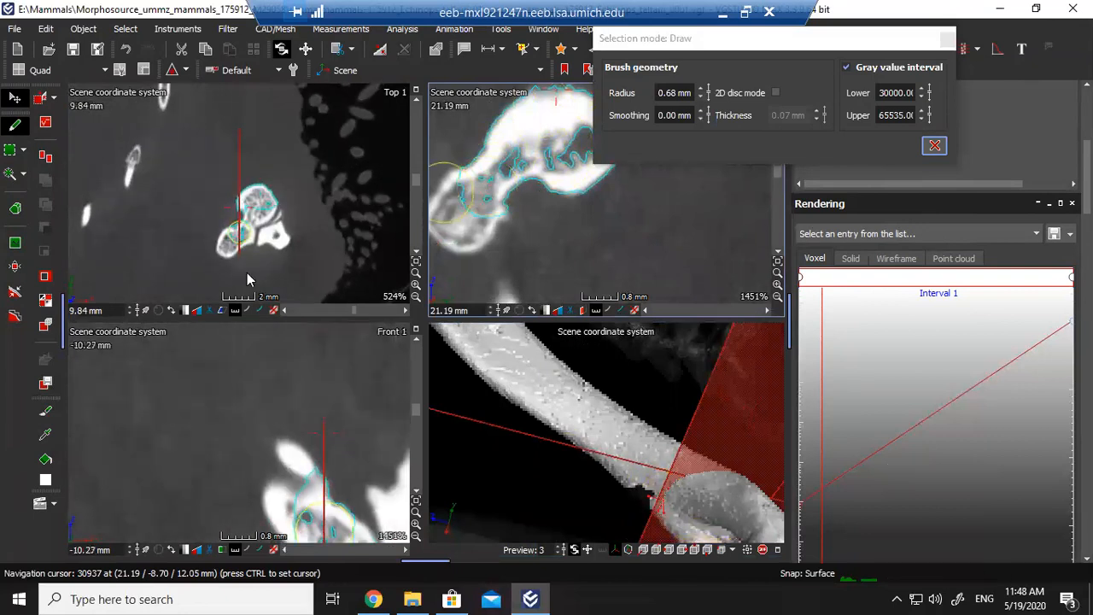
Paint the elbow end slice by slice in the Front view from -10.27 mm to the bone's outer tip near -11.98 mm.
middle_drag(297, 498, 263, 388)
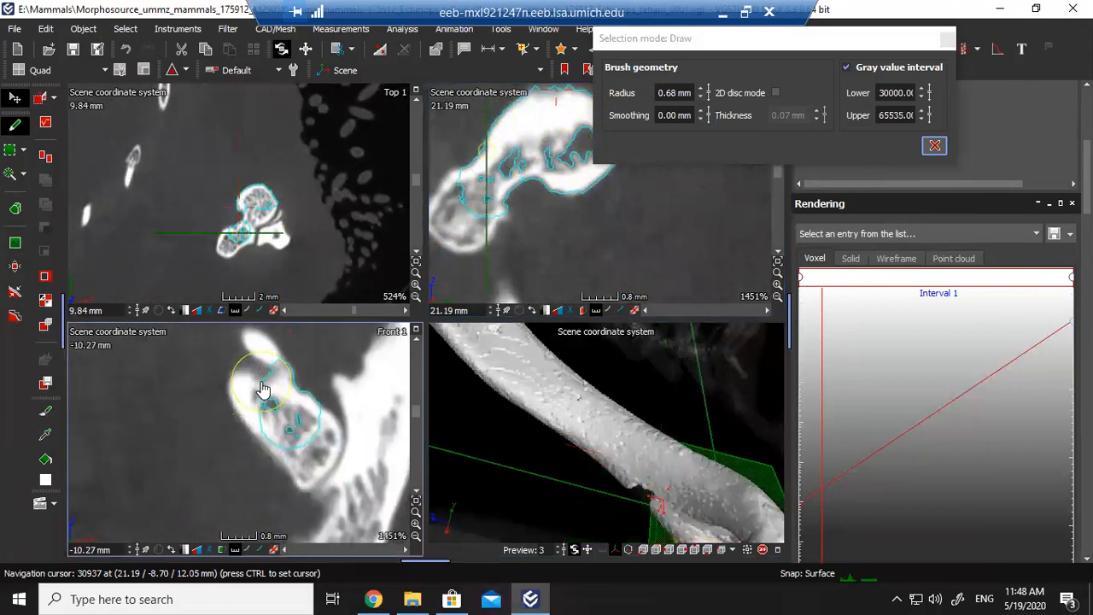
mouse_move(286, 435)
mouse_down()
mouse_move(256, 403)
mouse_move(305, 422)
mouse_move(312, 445)
mouse_move(296, 457)
mouse_move(264, 442)
mouse_move(256, 404)
mouse_move(281, 444)
mouse_move(310, 439)
mouse_move(310, 476)
mouse_move(265, 425)
mouse_move(218, 407)
mouse_move(236, 408)
mouse_up()
scroll(289, 450, down, 10)
scroll(296, 456, down, 4)
scroll(262, 419, down, 5)
scroll(230, 403, down, 5)
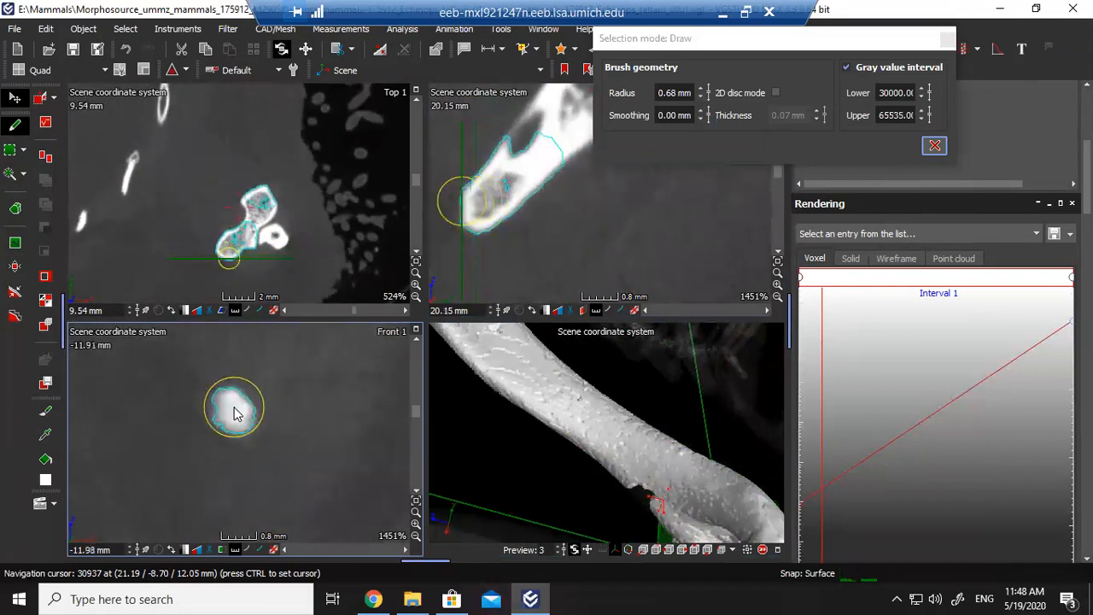
Work back through the Front view slices from -11.16 mm to -9.73 mm, filling the unselected parts of the elbow end.
scroll(240, 414, up, 15)
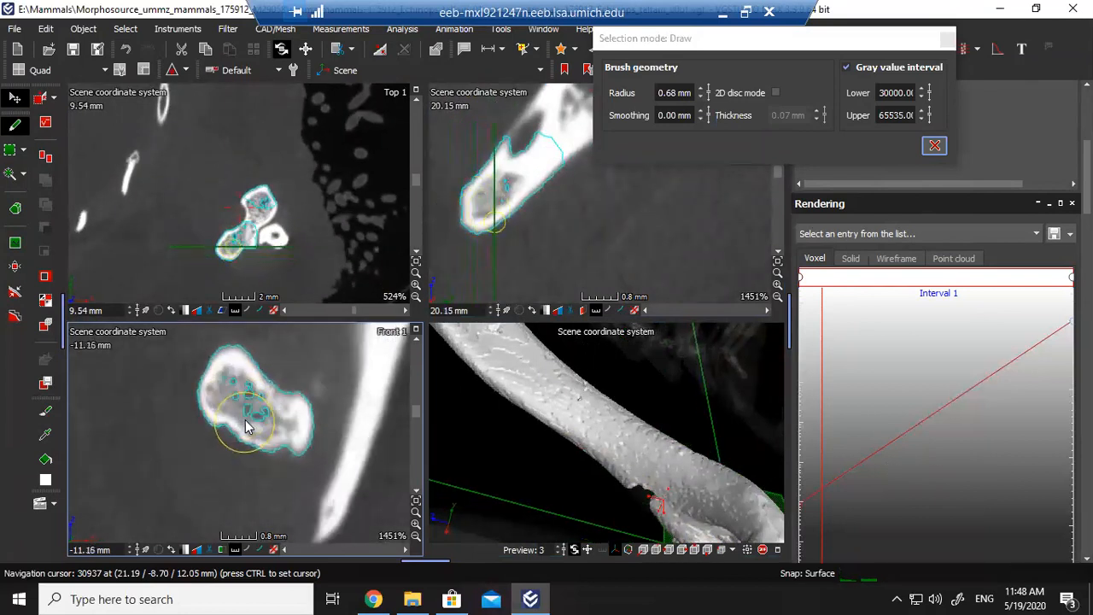
scroll(245, 422, up, 4)
mouse_move(265, 431)
mouse_down()
mouse_move(278, 442)
mouse_move(247, 443)
mouse_move(280, 452)
mouse_move(214, 363)
mouse_move(221, 396)
mouse_up()
scroll(239, 427, up, 5)
scroll(271, 443, up, 5)
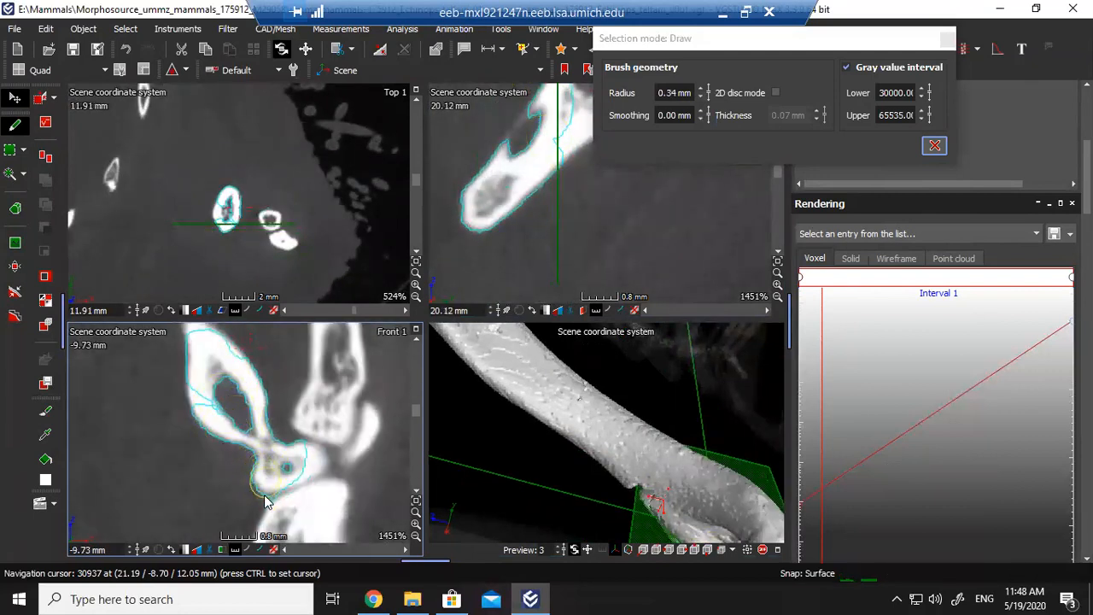
Use a 0.34 mm brush to complete the elbow joint surface and the ring-shaped bone above it in the Front view at -9.73 mm.
mouse_move(294, 457)
mouse_down()
mouse_move(310, 462)
mouse_move(296, 468)
mouse_up()
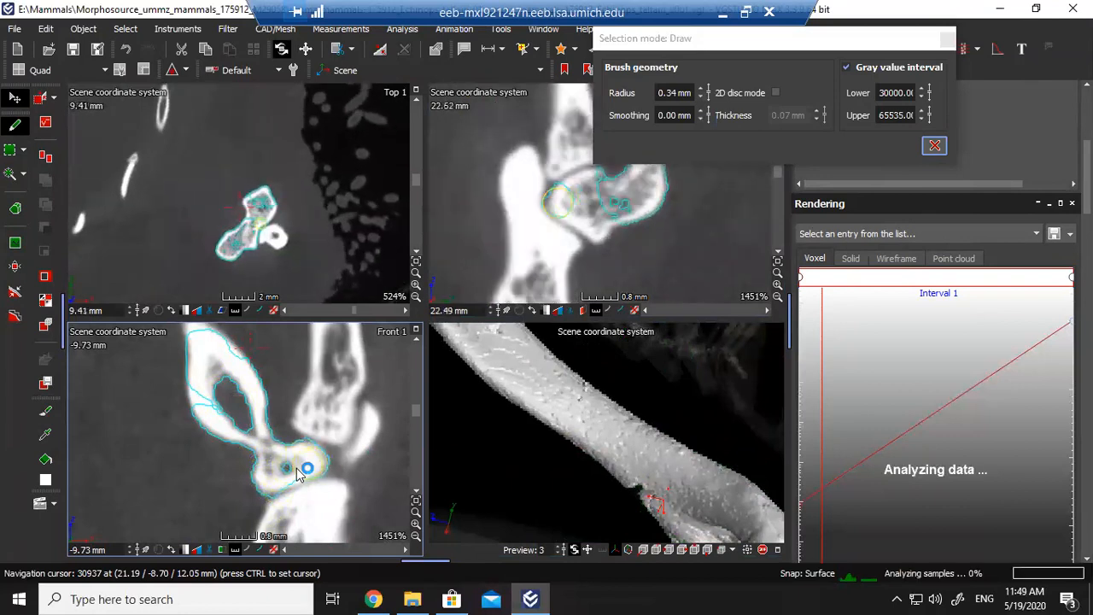
middle_drag(224, 411, 224, 438)
mouse_move(219, 437)
mouse_down()
mouse_move(202, 434)
mouse_move(194, 416)
mouse_up()
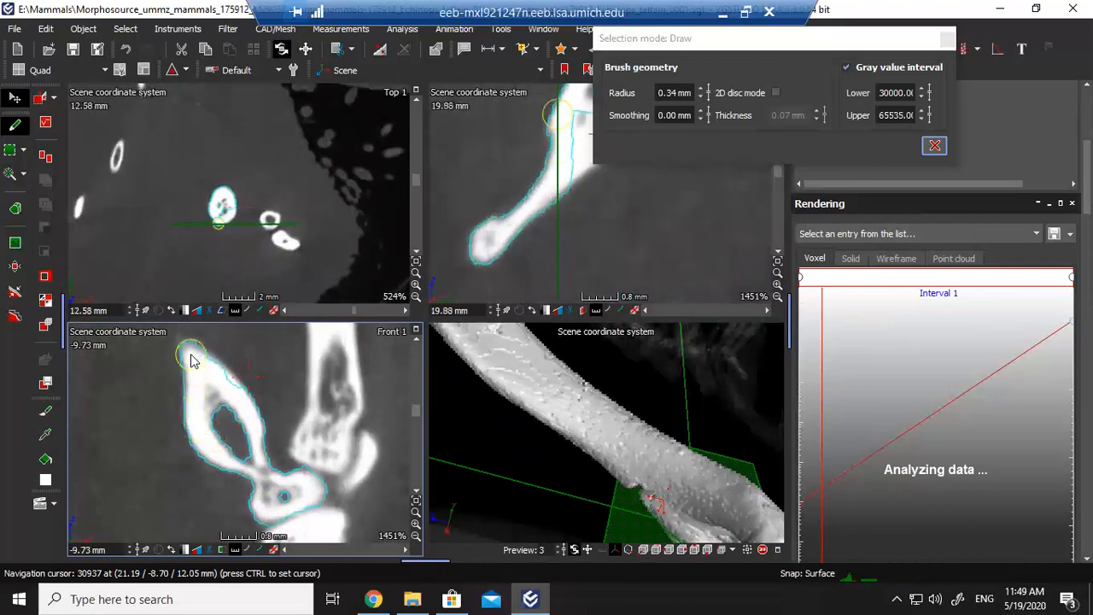
Check the Front view slices around -10.07 mm and fill the lower shaft at -9.32 mm with a 0.61 mm brush.
scroll(247, 453, down, 8)
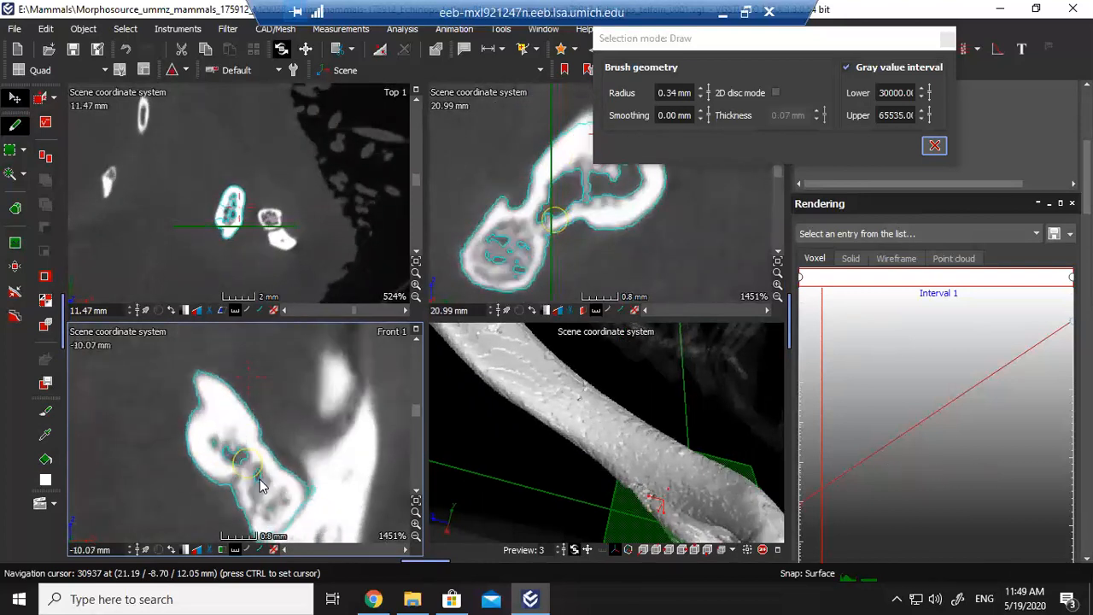
scroll(329, 439, up, 3)
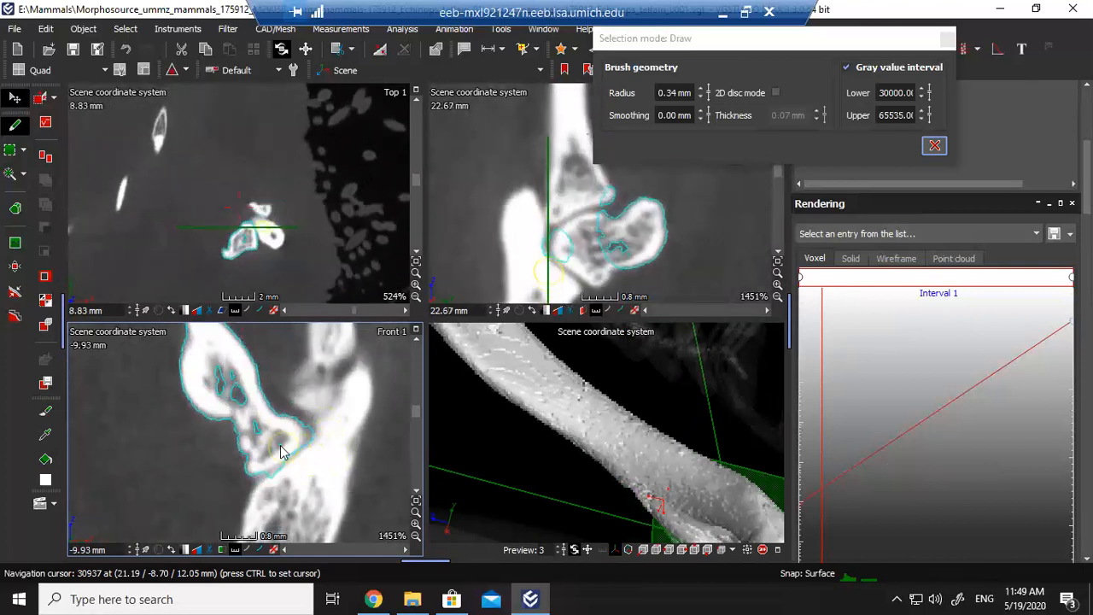
scroll(283, 452, up, 8)
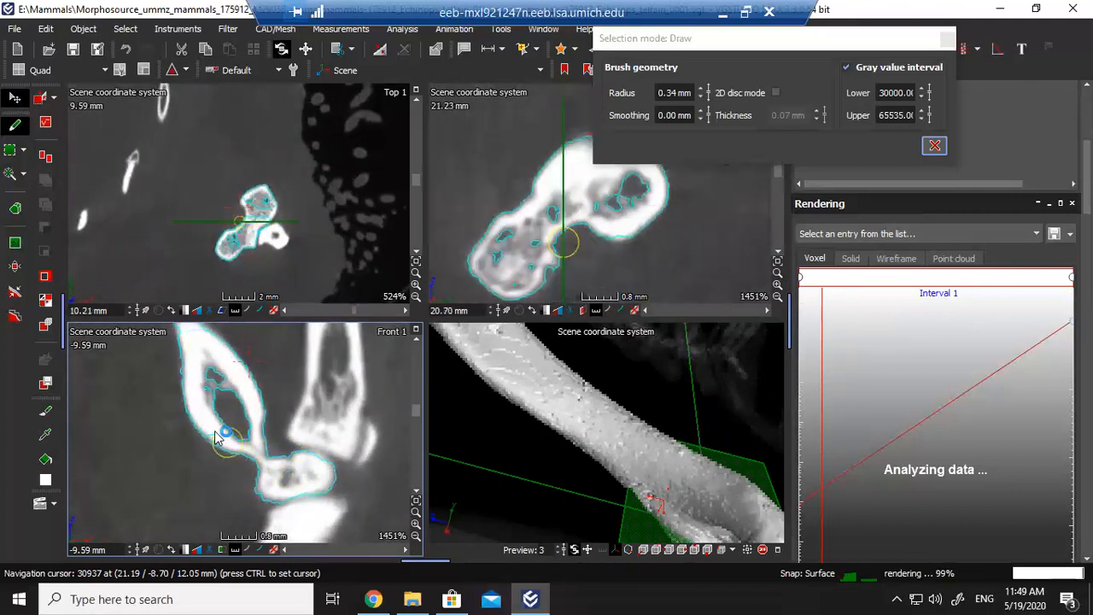
scroll(216, 440, up, 6)
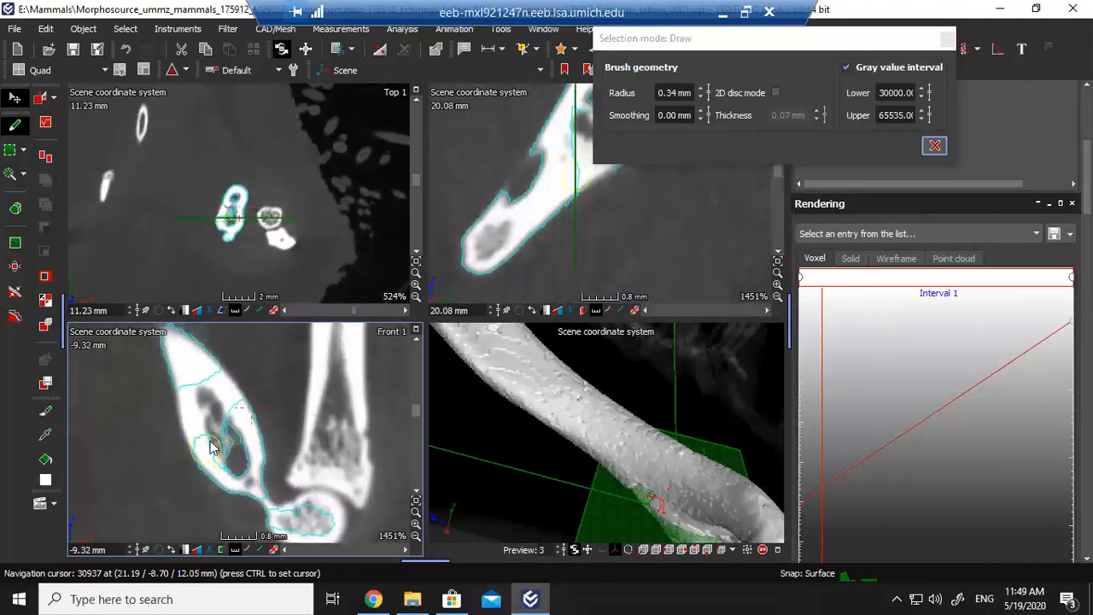
mouse_move(196, 398)
mouse_down()
mouse_move(237, 391)
mouse_move(242, 404)
mouse_up()
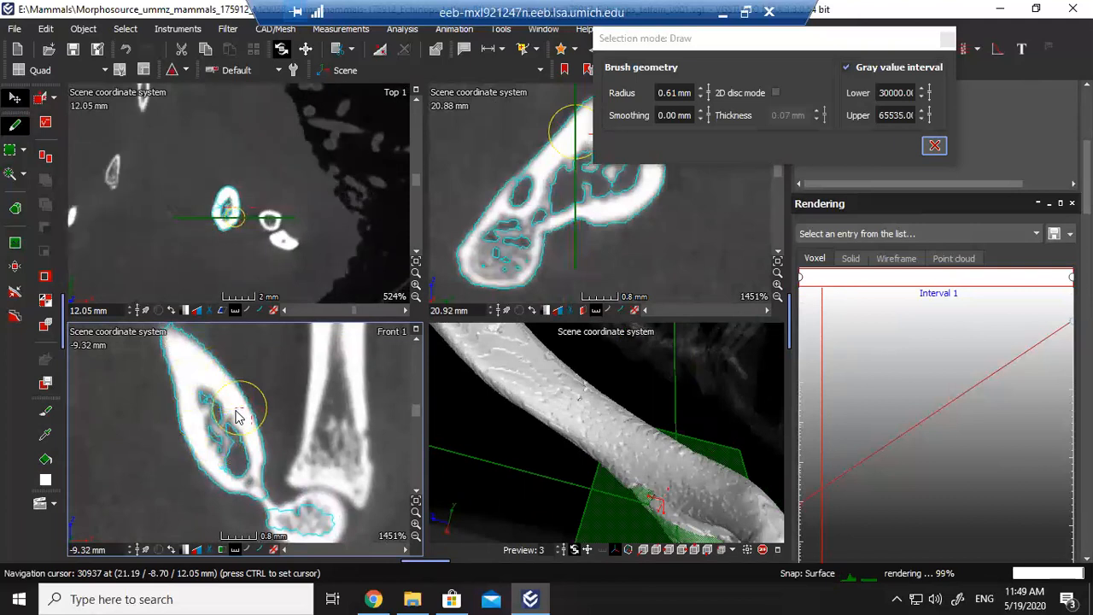
Paint the rounded elbow joint head with a 0.41 mm brush in the Front view slices between -8.97 mm and -8.63 mm.
scroll(233, 414, up, 8)
middle_drag(227, 444, 210, 402)
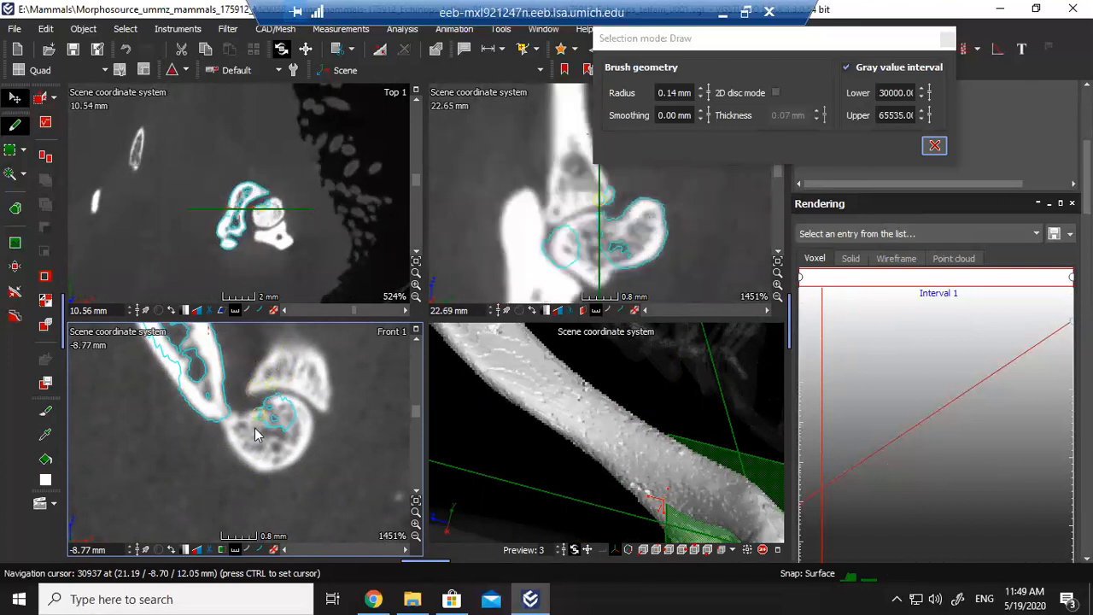
scroll(235, 429, up, 2)
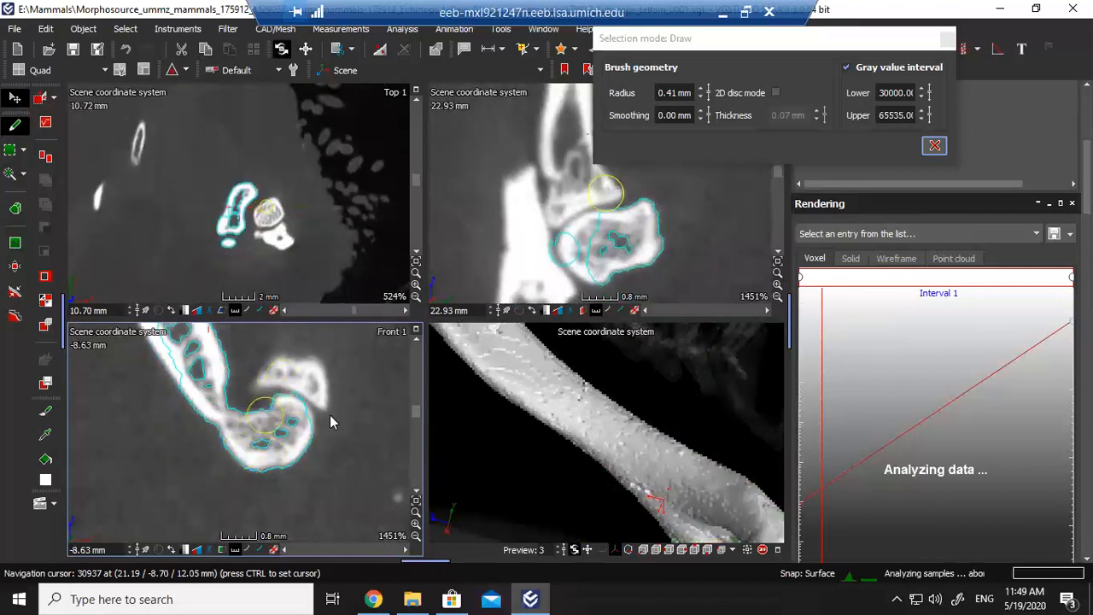
scroll(256, 432, down, 10)
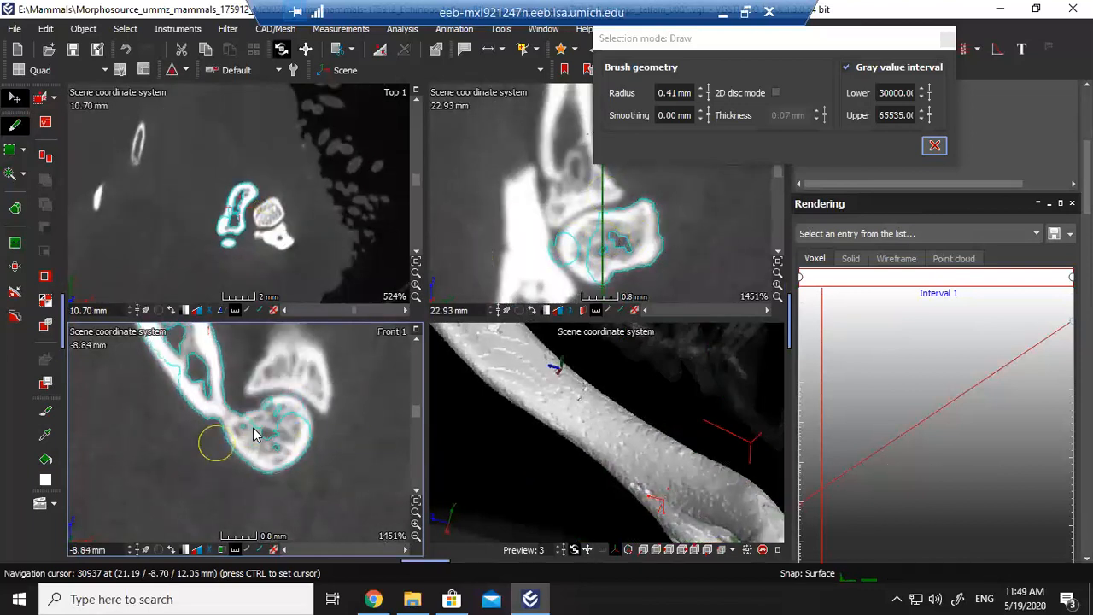
mouse_move(274, 430)
mouse_down()
mouse_move(245, 429)
mouse_move(276, 417)
mouse_move(293, 433)
mouse_move(269, 453)
mouse_move(199, 403)
mouse_up()
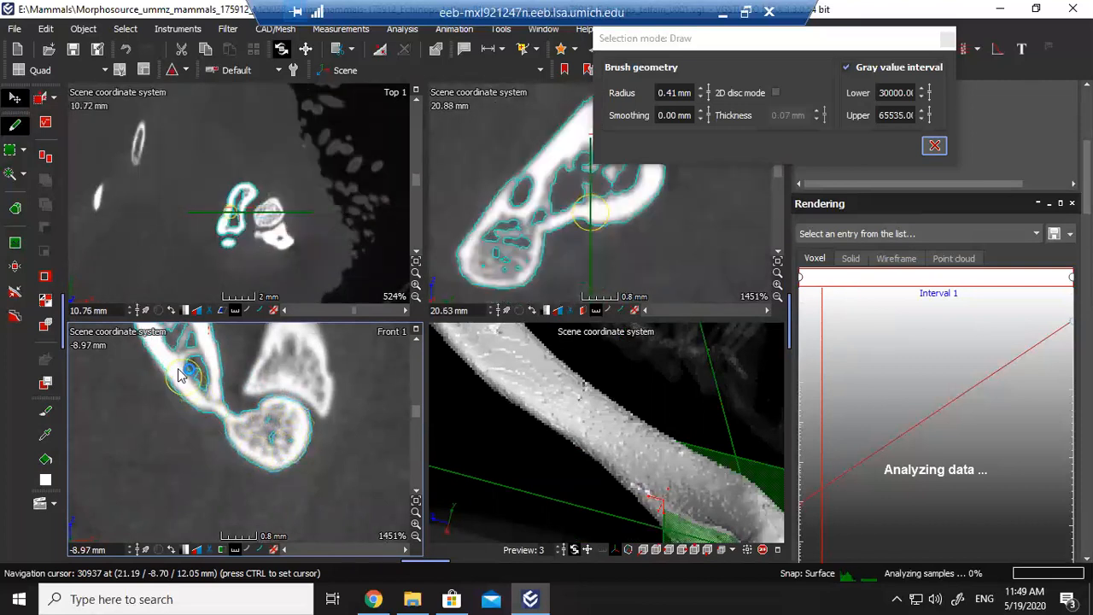
Recheck the elbow in the Front view slices to -10.20 mm and fill the lower shaft near -8.36 mm, enlarging the brush to 0.75 mm.
scroll(226, 397, down, 16)
scroll(243, 444, down, 20)
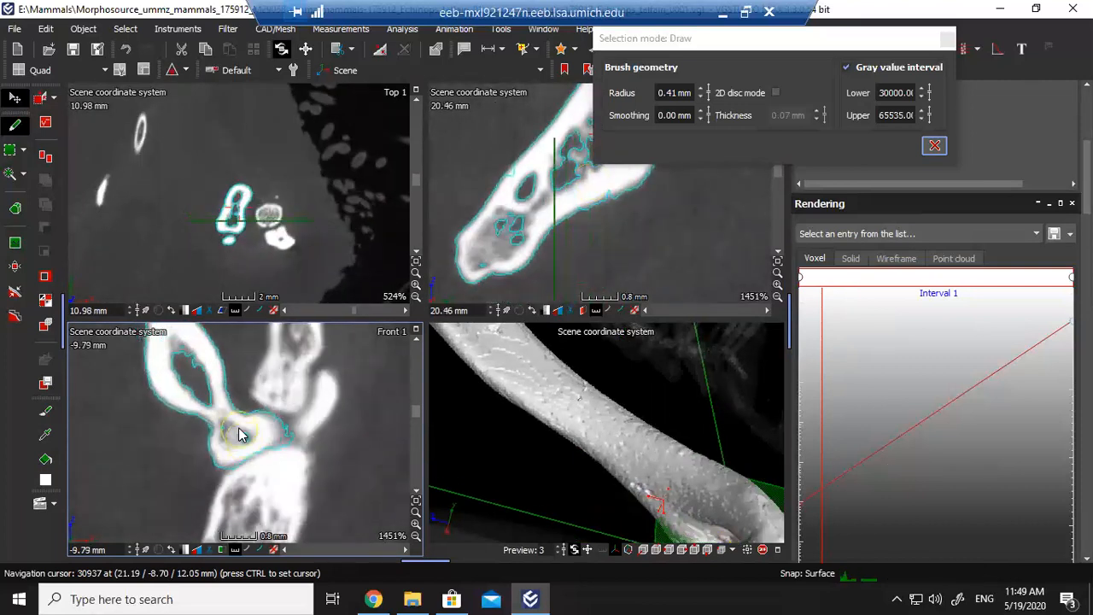
scroll(237, 470, up, 20)
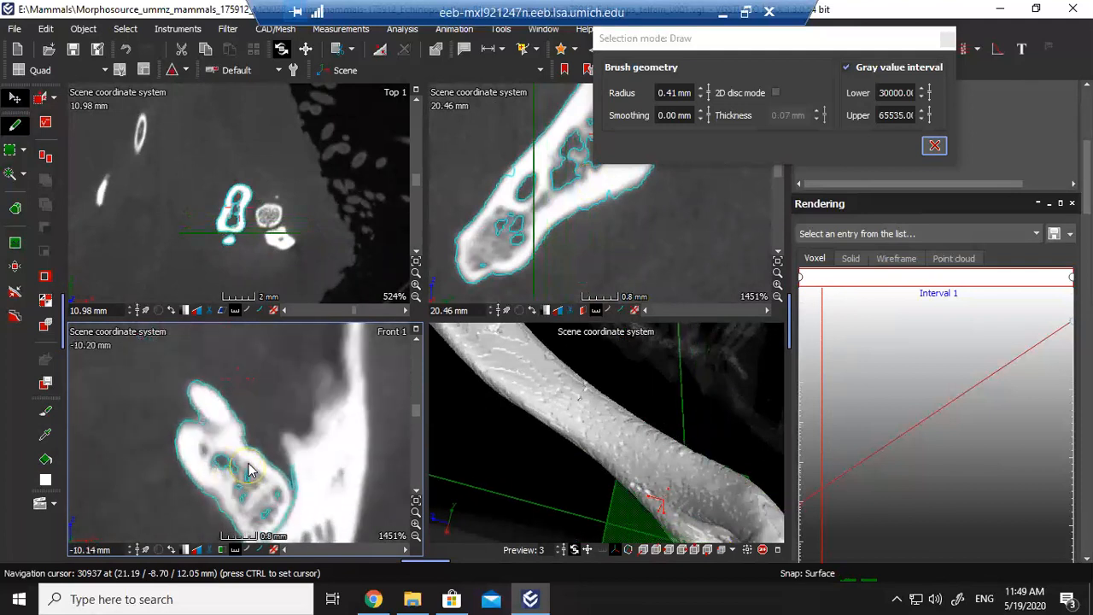
scroll(233, 453, up, 2)
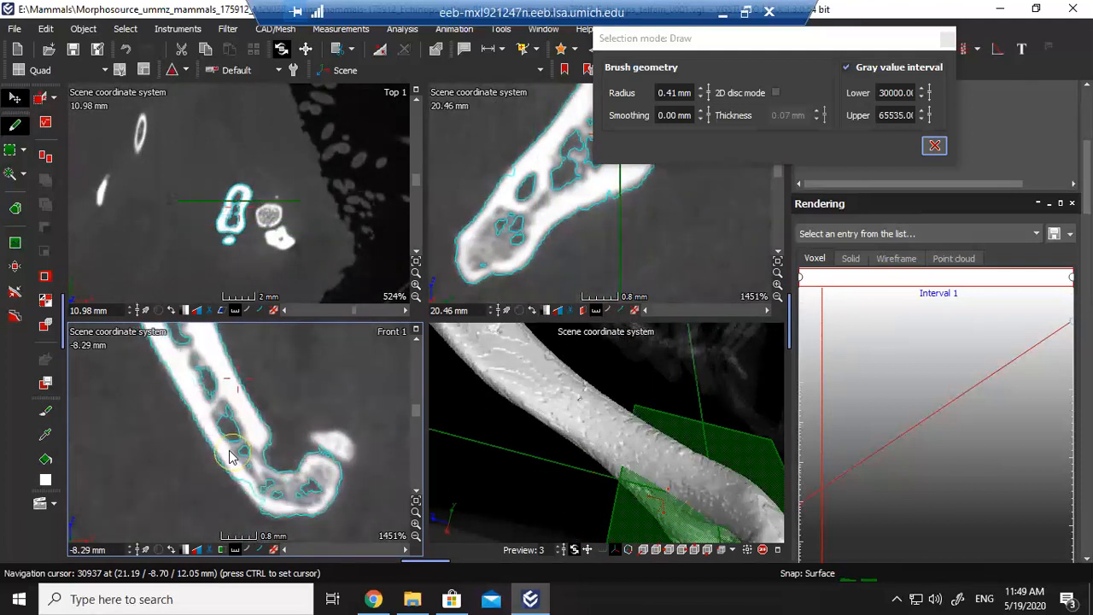
scroll(229, 458, down, 6)
mouse_move(227, 477)
mouse_down()
mouse_move(250, 485)
mouse_move(252, 499)
mouse_move(168, 357)
mouse_up()
scroll(193, 400, up, 2)
middle_drag(168, 358, 218, 488)
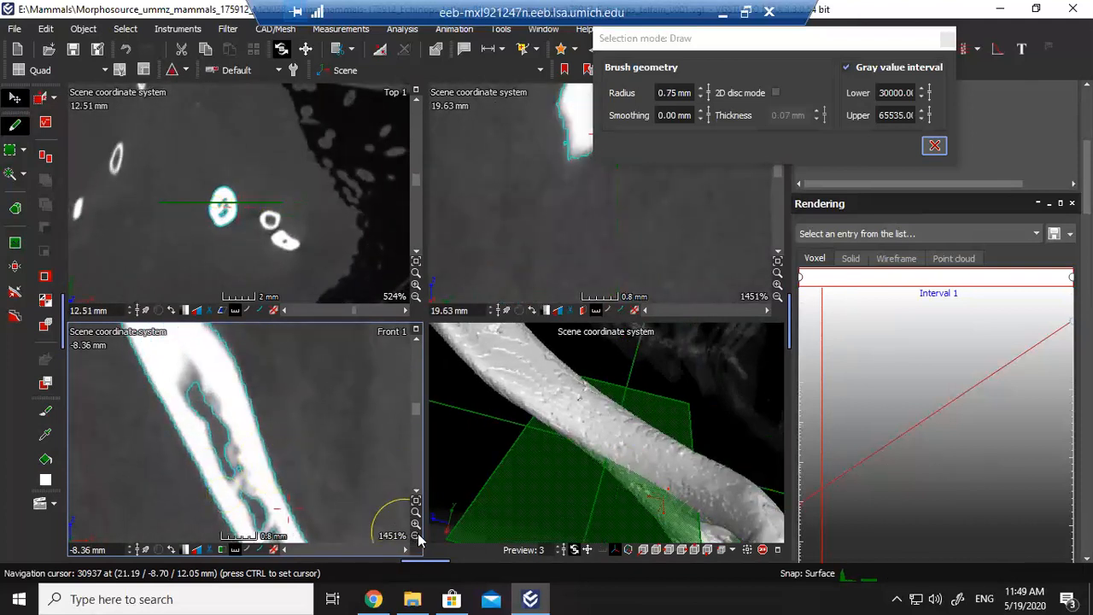
Fill the upper shaft and shoulder end with the 0.75 mm brush in the Front view slices from -8.36 mm to -6.04 mm.
click(417, 536)
drag(214, 407, 220, 391)
scroll(221, 395, up, 4)
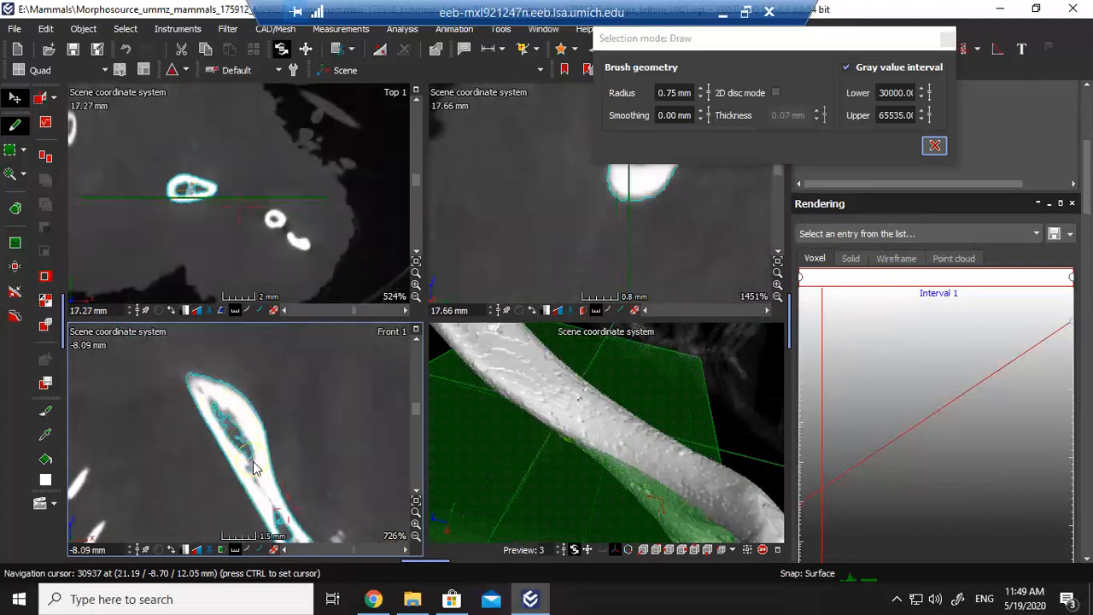
scroll(256, 461, up, 13)
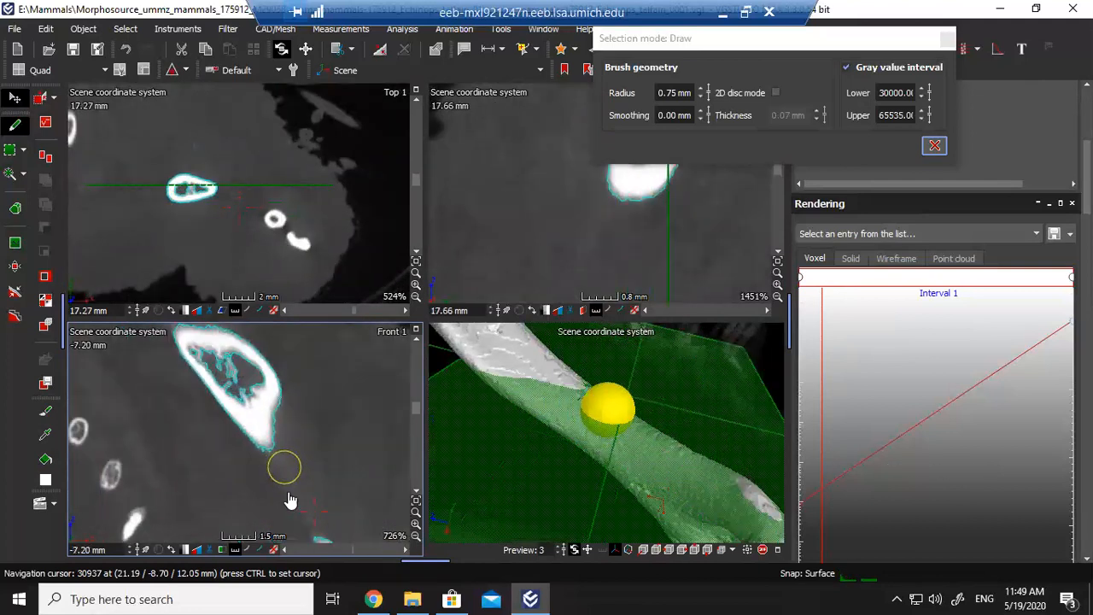
scroll(289, 499, up, 10)
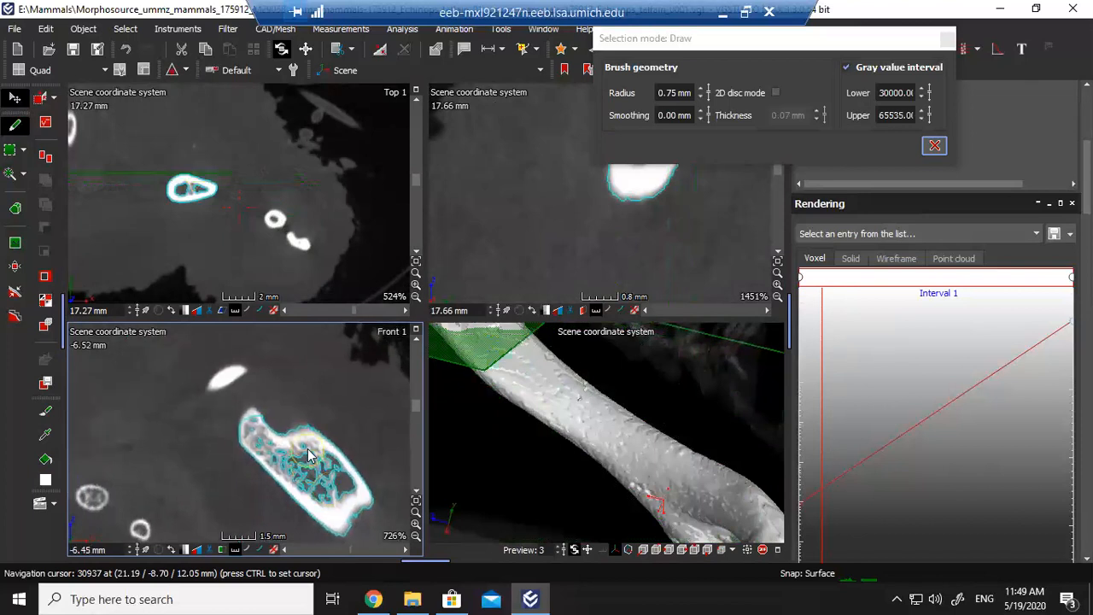
scroll(309, 455, up, 7)
click(259, 414)
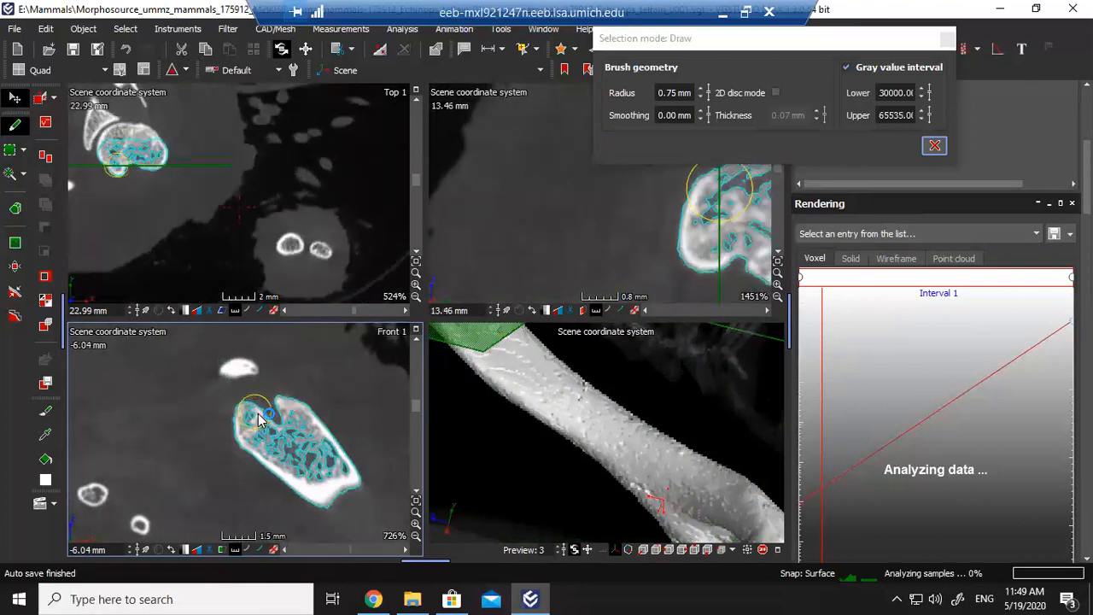
Paint the shoulder joint head in the Front view and check its slices from -6.04 mm up to -3.10 mm.
scroll(260, 418, up, 20)
mouse_move(260, 412)
mouse_down()
mouse_move(242, 411)
mouse_move(244, 442)
mouse_move(285, 395)
mouse_move(301, 409)
mouse_move(295, 424)
mouse_move(278, 402)
mouse_move(253, 430)
mouse_move(266, 442)
mouse_move(274, 417)
mouse_up()
scroll(290, 428, up, 5)
scroll(289, 427, up, 8)
scroll(273, 425, up, 5)
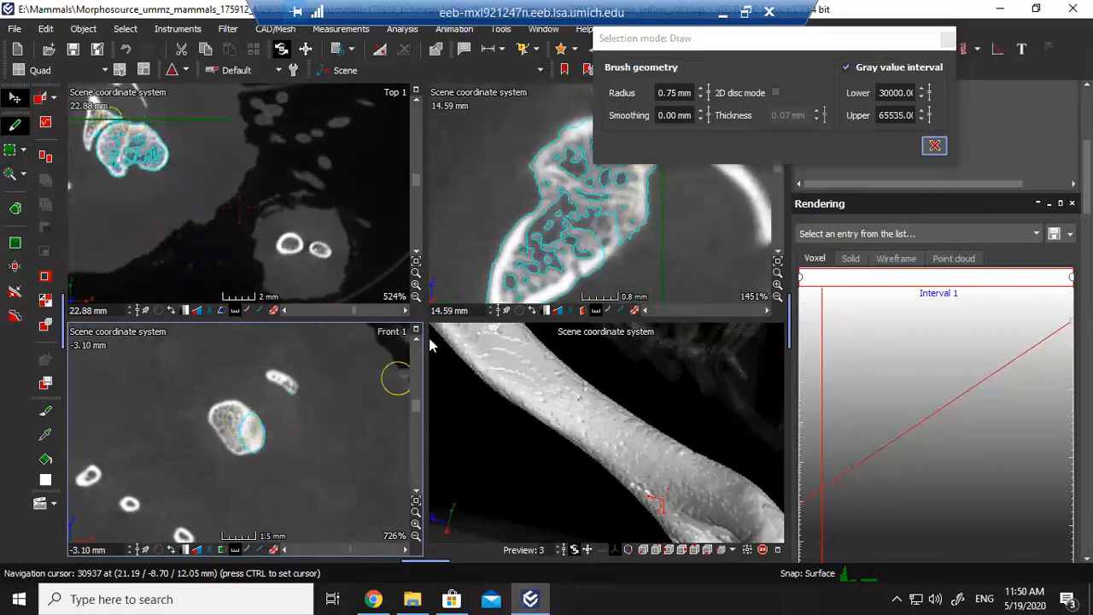
Clear the selection spilling onto the shoulder blade and touch up the joint head in the side view at 13.14 mm.
middle_drag(631, 210, 545, 287)
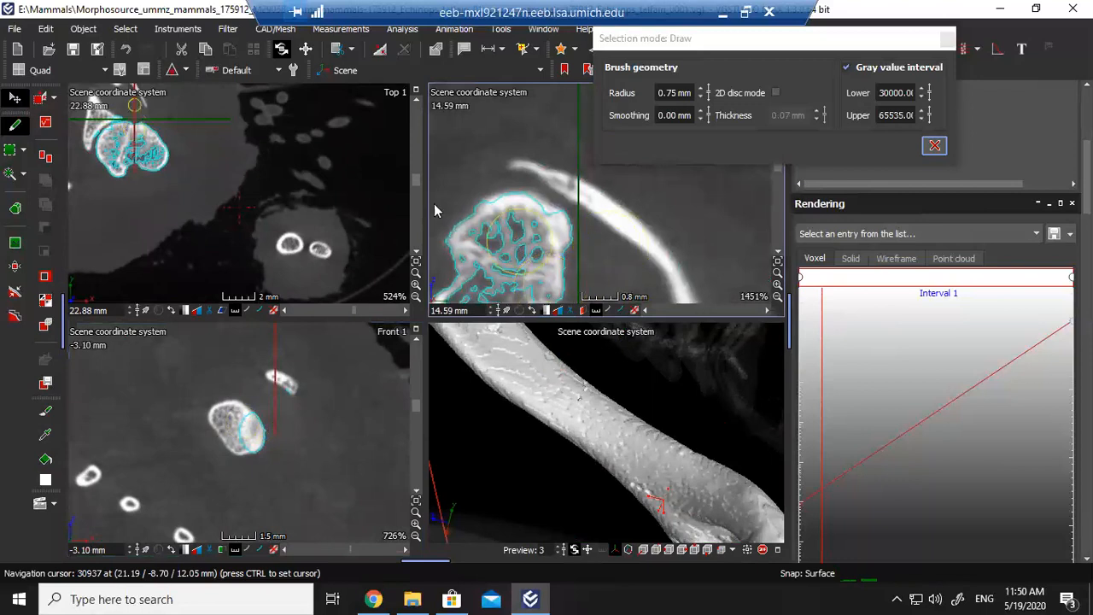
click(119, 114)
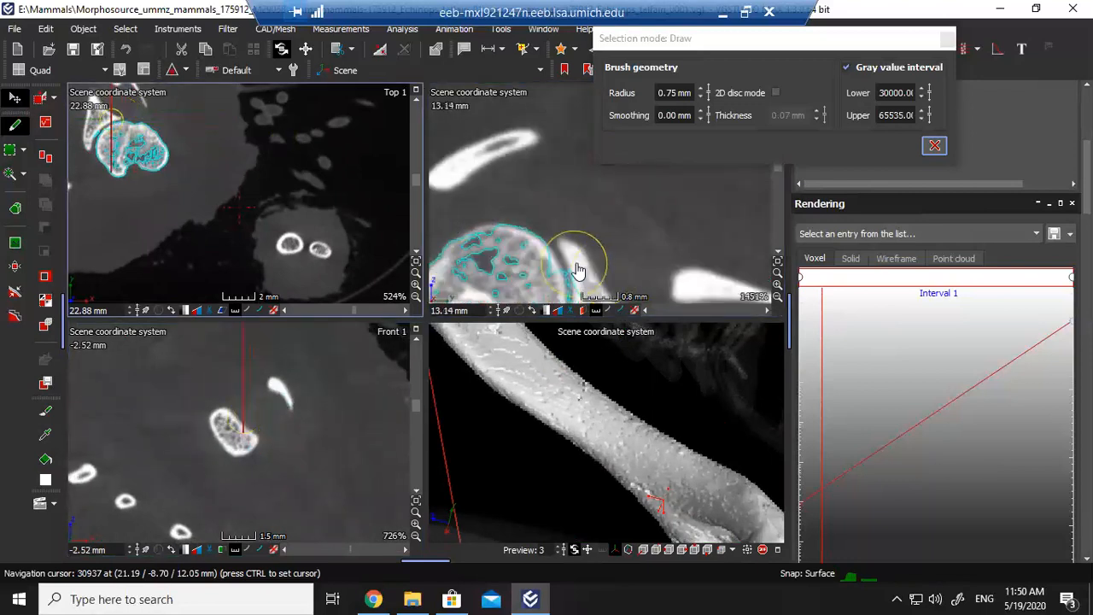
middle_drag(578, 265, 555, 151)
drag(584, 176, 574, 219)
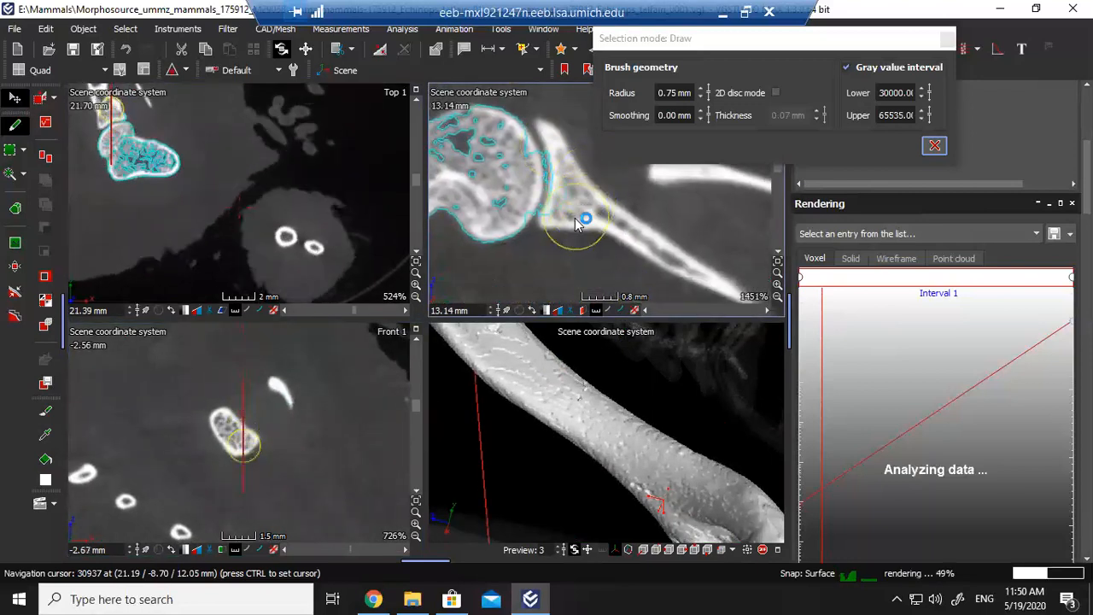
click(511, 165)
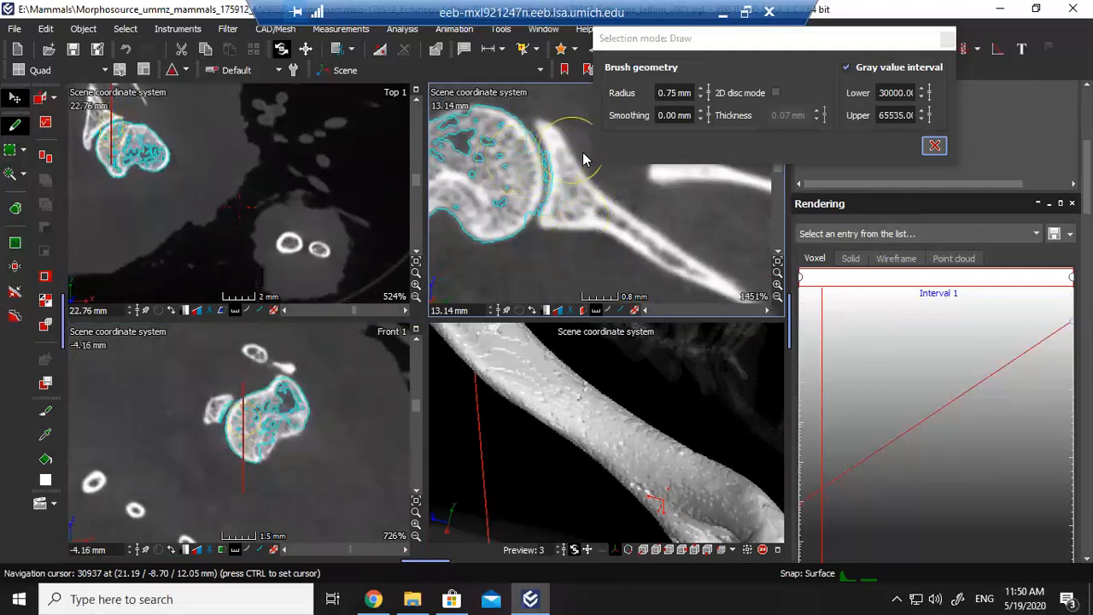
Clean the selection edge beside the shoulder blade and fill the joint head in the side view slices around 14 mm.
scroll(584, 190, down, 5)
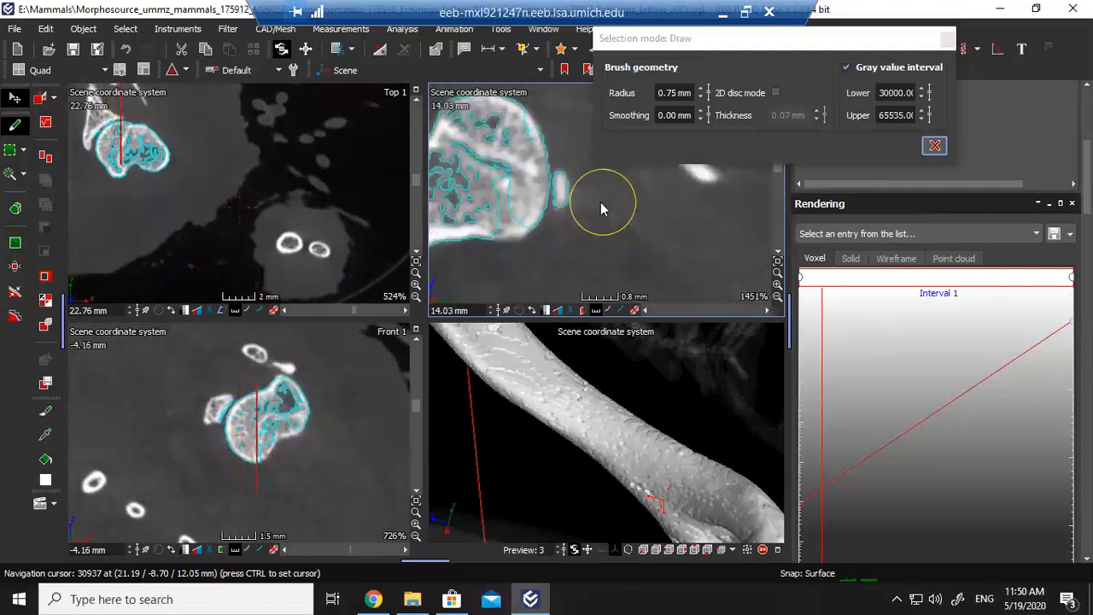
scroll(595, 181, up, 6)
drag(591, 178, 577, 241)
scroll(573, 234, down, 5)
mouse_move(493, 195)
mouse_down()
mouse_move(502, 222)
mouse_move(513, 140)
mouse_up()
scroll(601, 195, down, 2)
scroll(601, 199, up, 5)
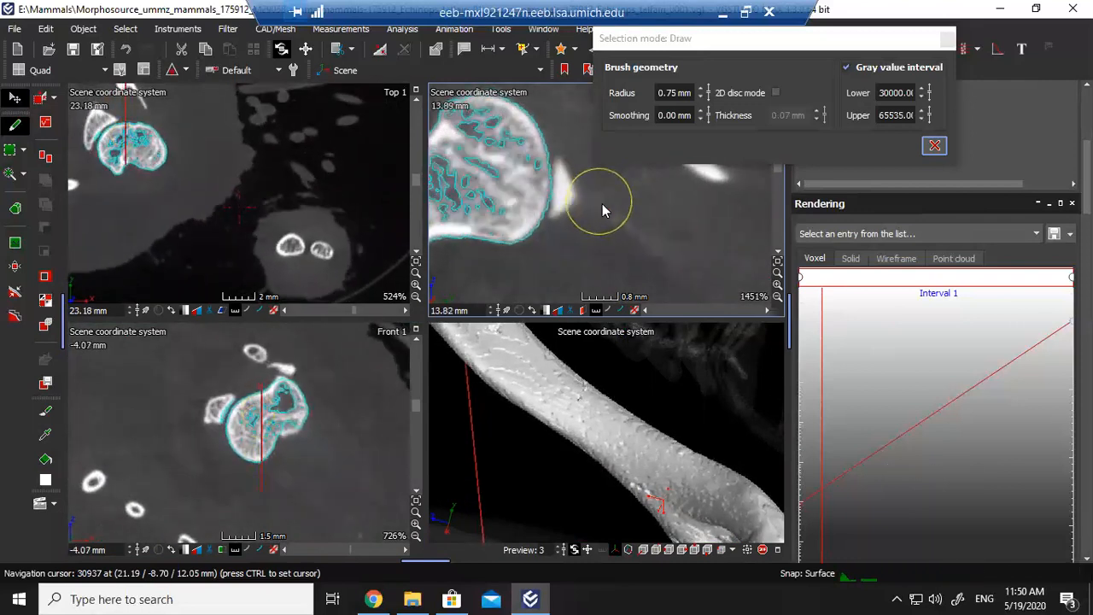
Separate the joint head from the shoulder blade and fill the head's interior and outer edge in the side view at 12.80 mm.
scroll(593, 192, up, 1)
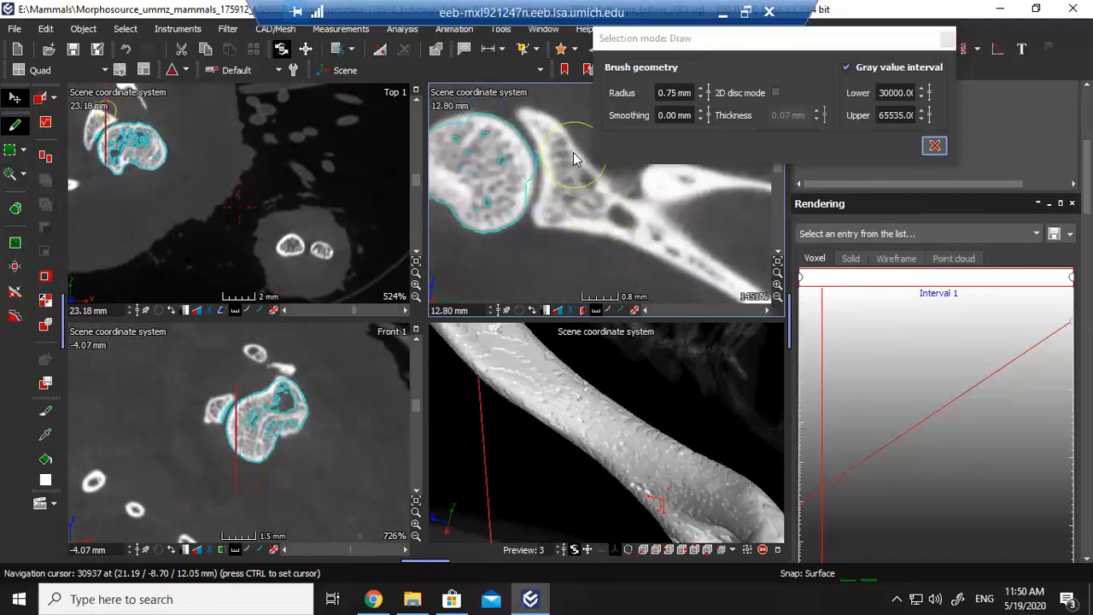
drag(573, 158, 536, 181)
click(501, 181)
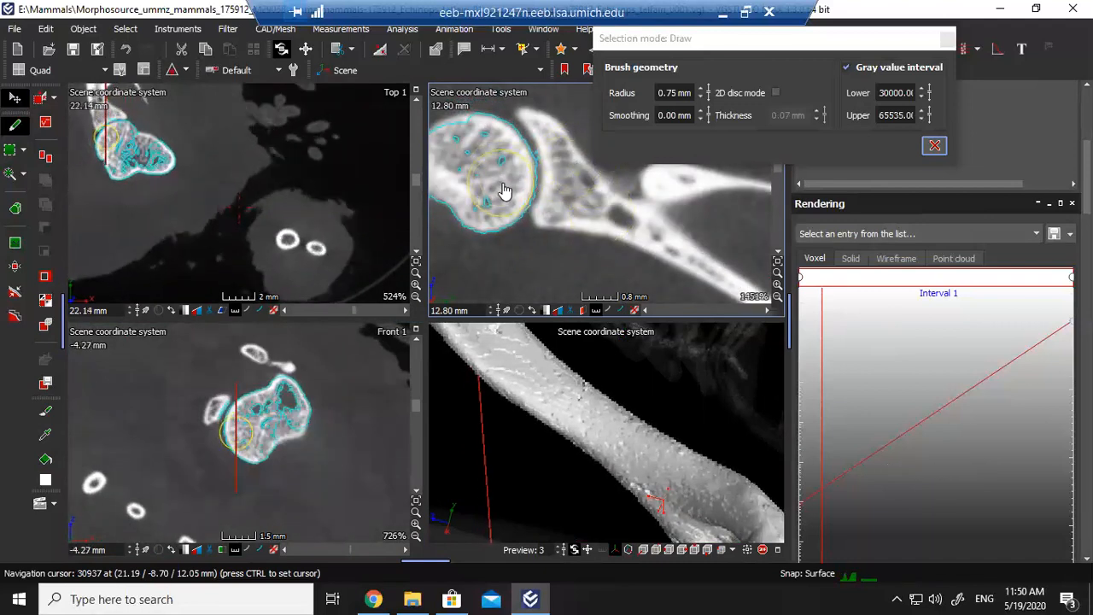
middle_drag(503, 187, 544, 204)
click(510, 157)
mouse_move(508, 155)
mouse_down()
mouse_move(475, 201)
mouse_move(475, 237)
mouse_up()
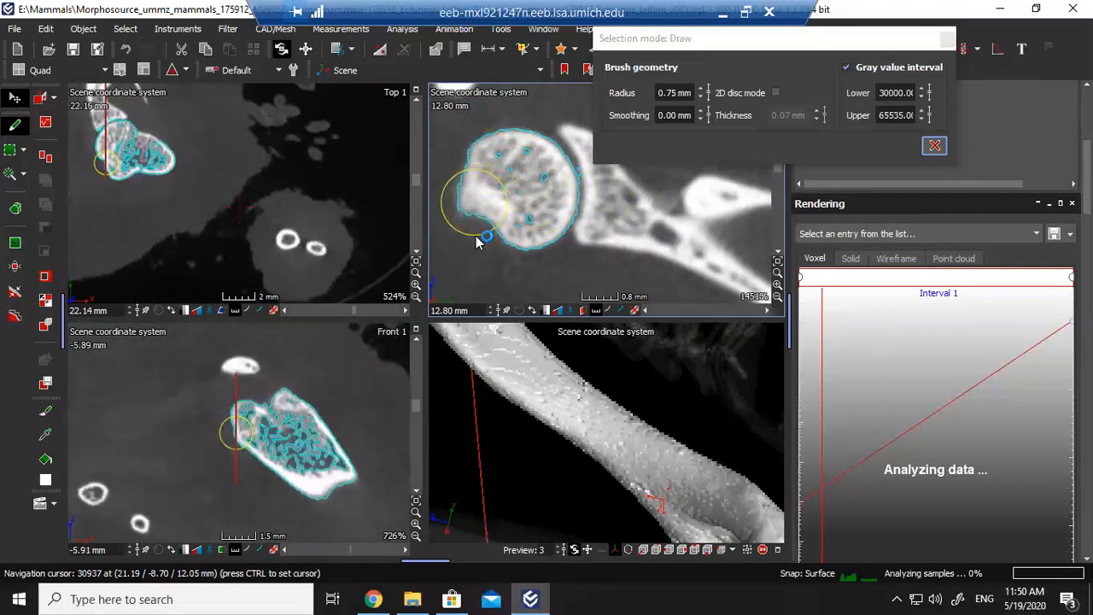
Inspect the shoulder end in the 3D view and place the navigation cursor on it.
scroll(602, 463, down, 3)
drag(609, 468, 550, 425)
key(ctrl)
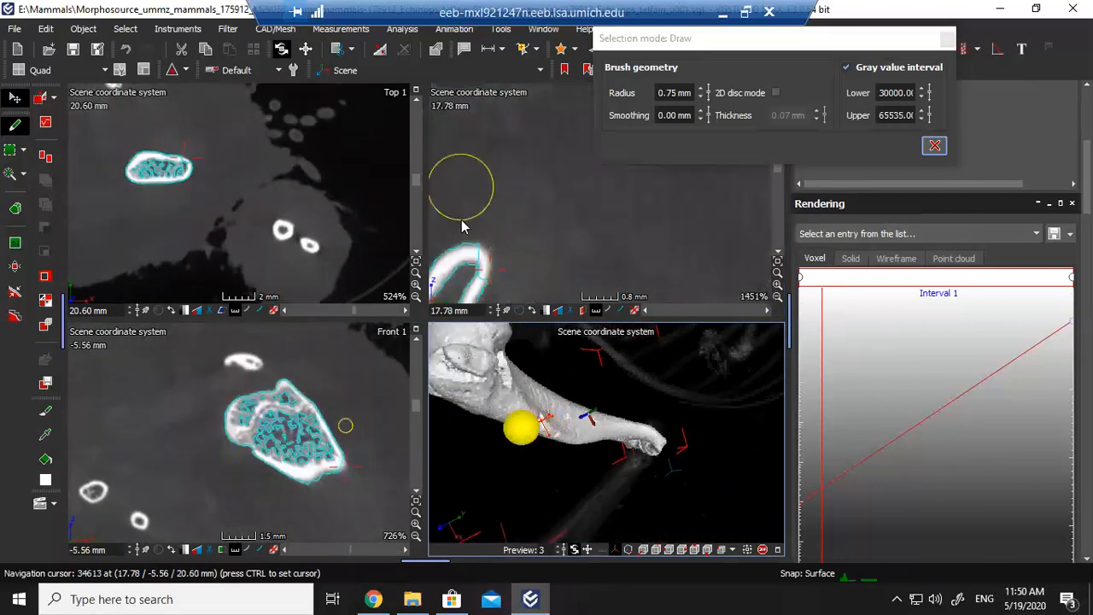
key(ctrl)
key(ctrl)
mouse_move(475, 225)
mouse_down()
mouse_move(514, 193)
mouse_move(539, 202)
mouse_move(549, 143)
mouse_up()
mouse_move(499, 411)
mouse_down()
mouse_move(524, 431)
mouse_move(555, 419)
mouse_move(467, 410)
mouse_move(499, 405)
mouse_up()
drag(572, 454, 590, 436)
Maximize the 3D view and examine the whole segmented bone from several sides for gaps.
click(777, 550)
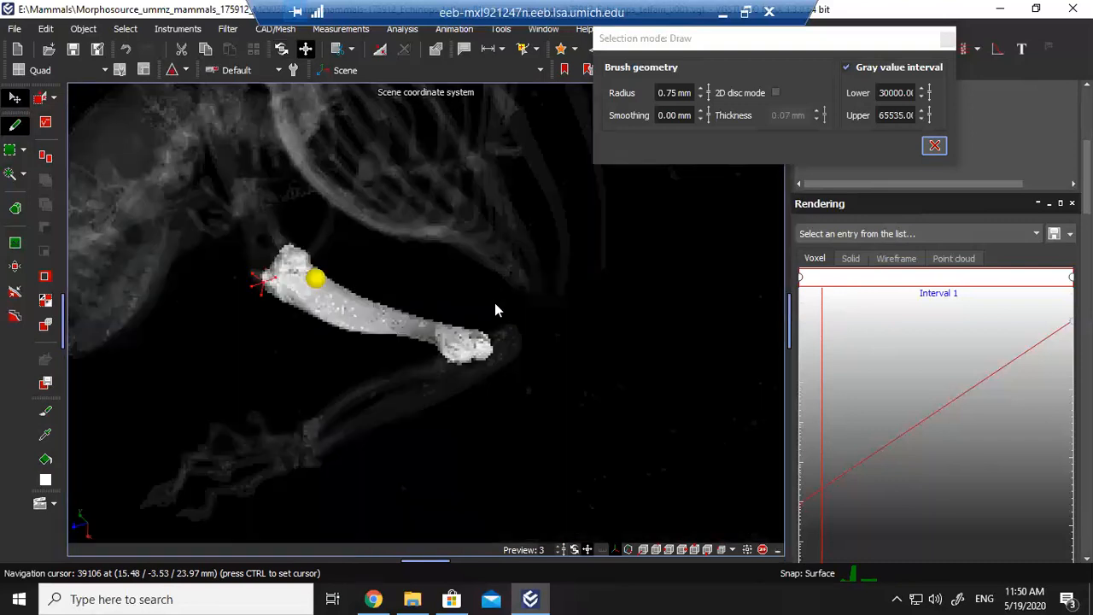
scroll(342, 316, up, 3)
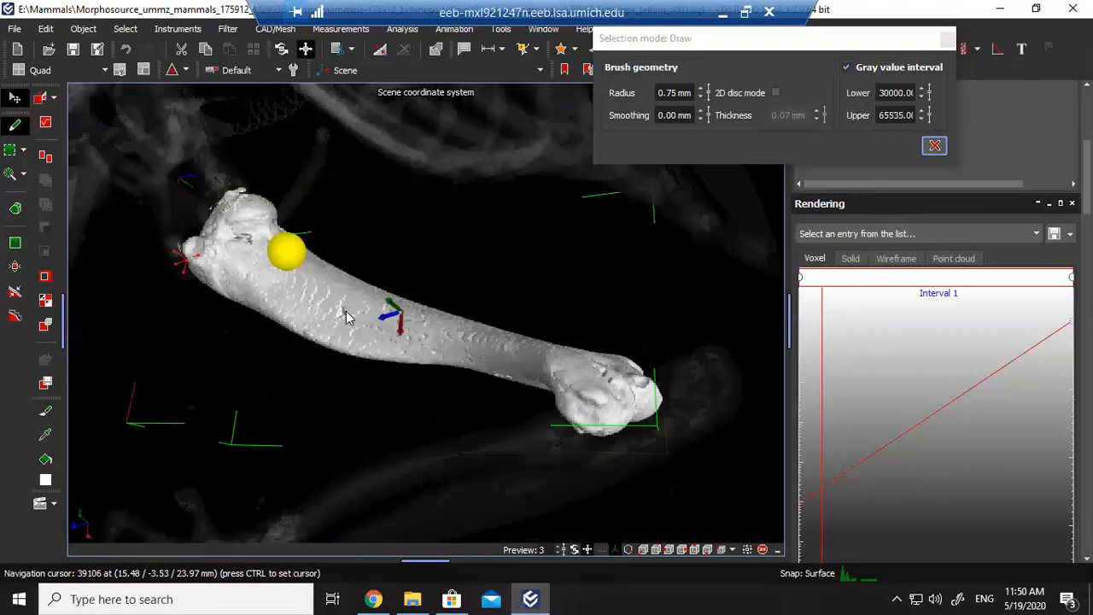
drag(371, 331, 400, 235)
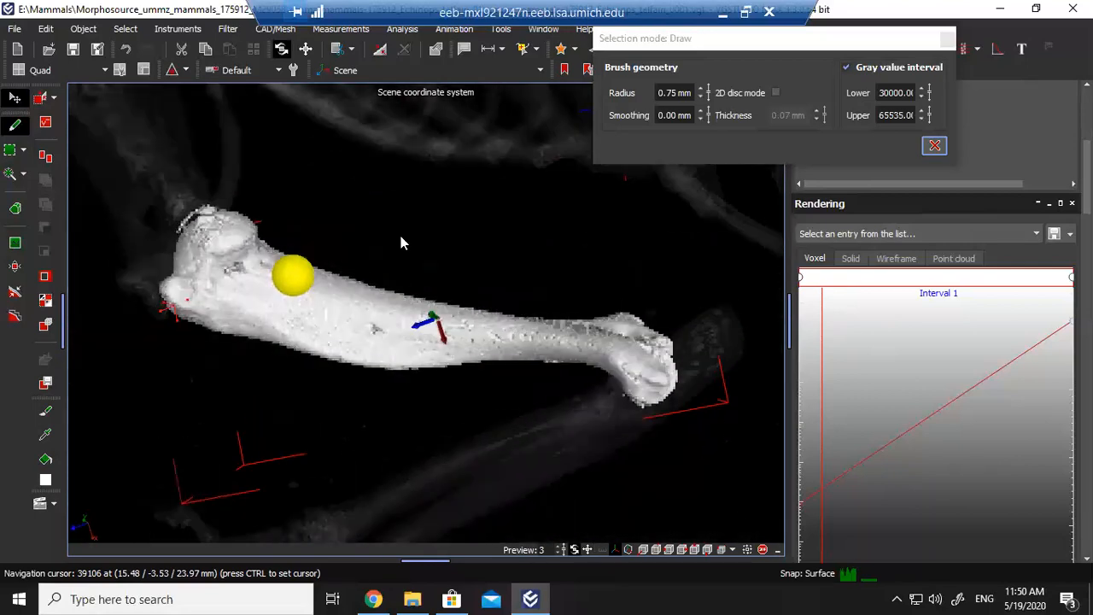
drag(383, 365, 469, 203)
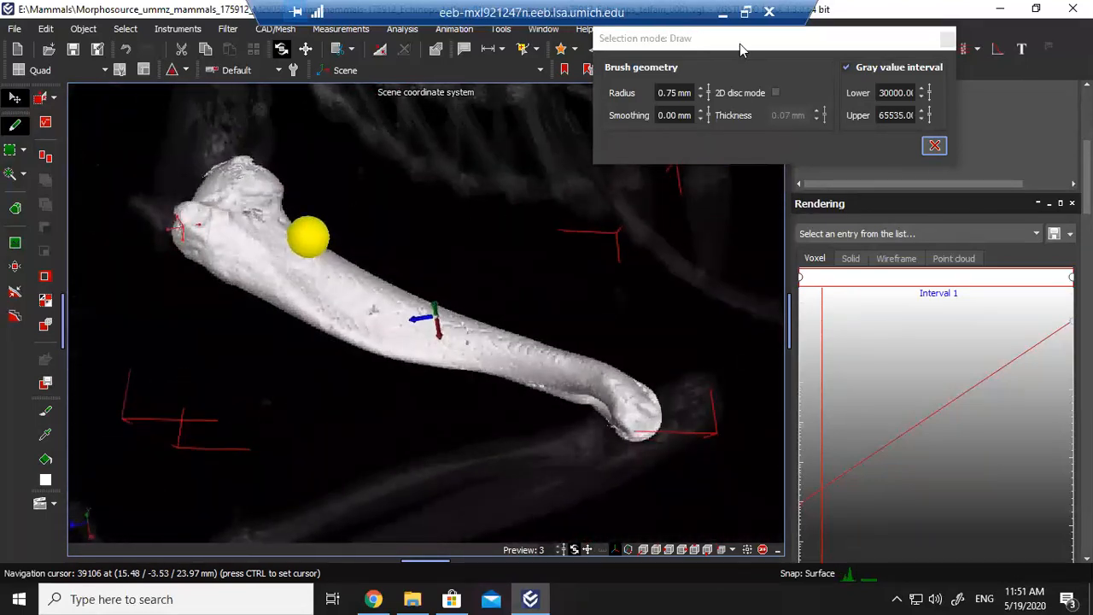
Move the Draw settings clear of the scene tree and rename Region 1 as Left Humerus.
drag(740, 44, 439, 51)
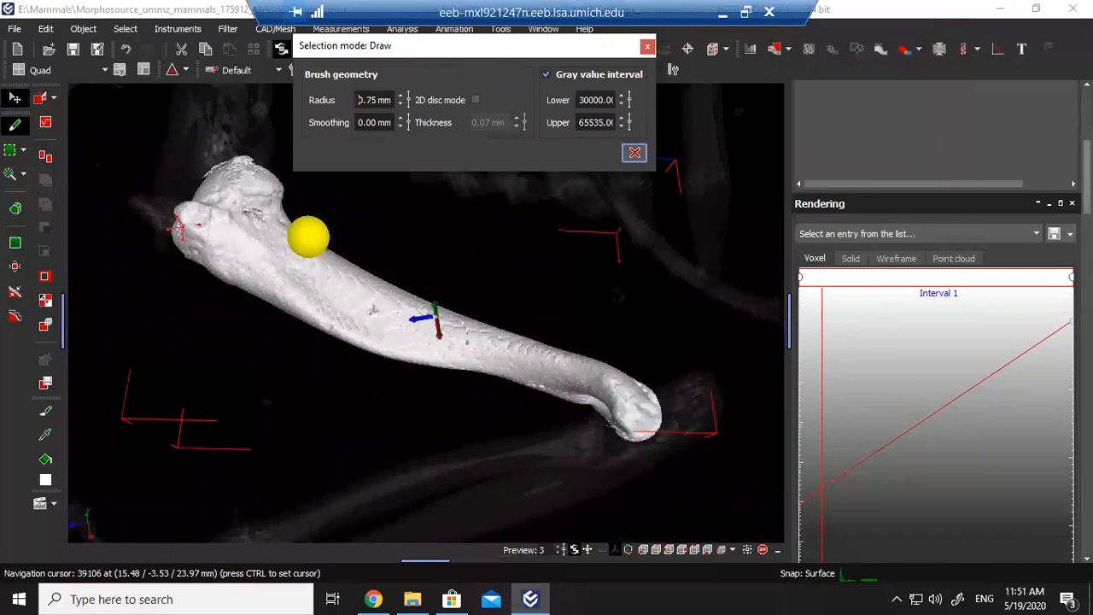
scroll(938, 342, up, 3)
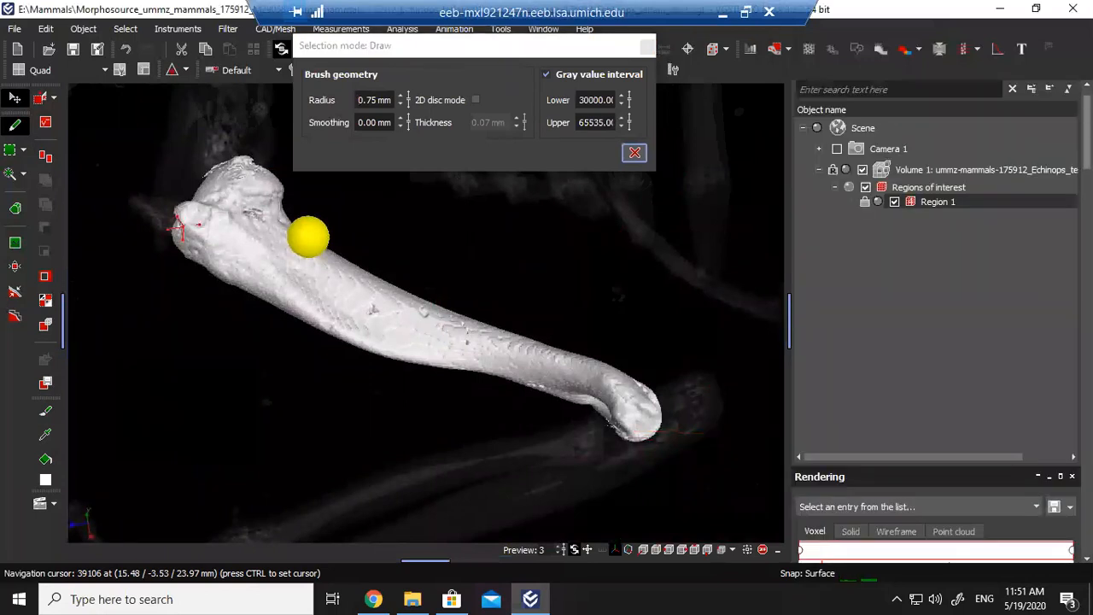
click(938, 202)
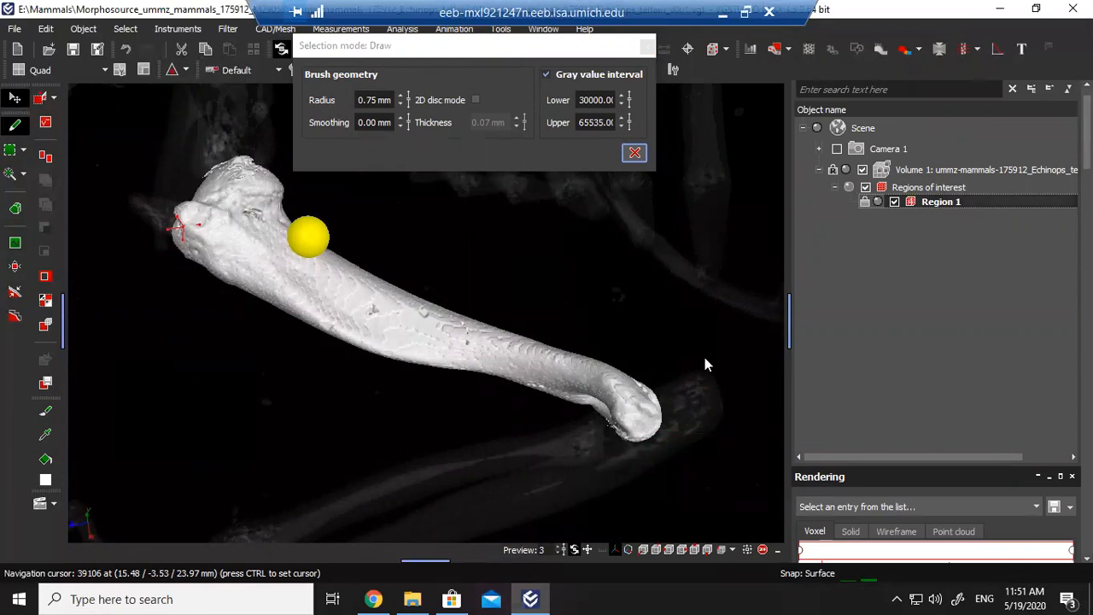
scroll(704, 356, down, 5)
drag(670, 403, 702, 363)
click(944, 202)
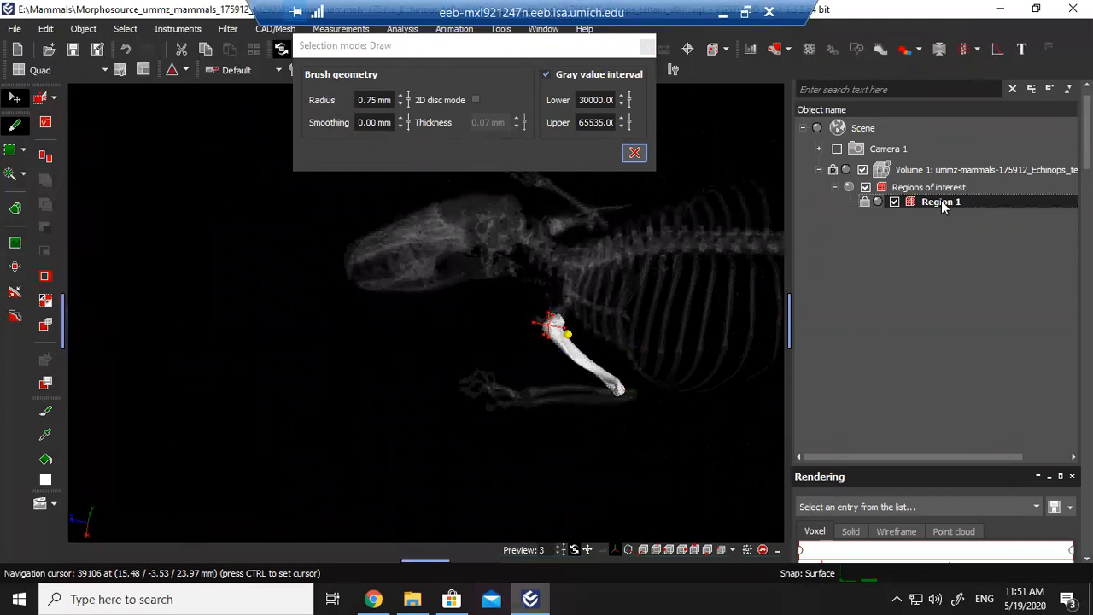
right_click(941, 202)
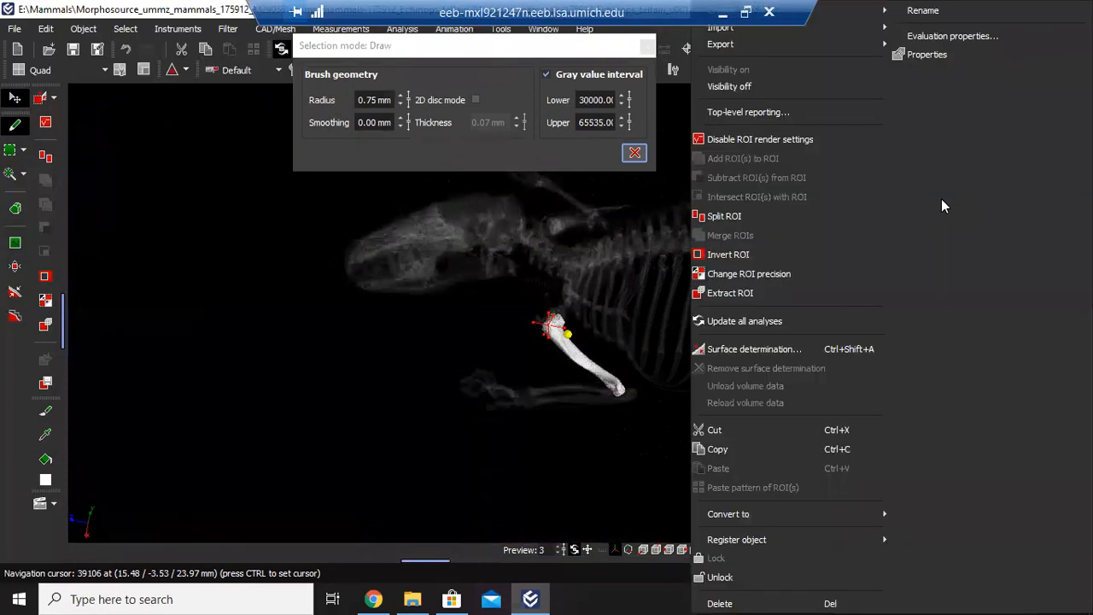
click(948, 10)
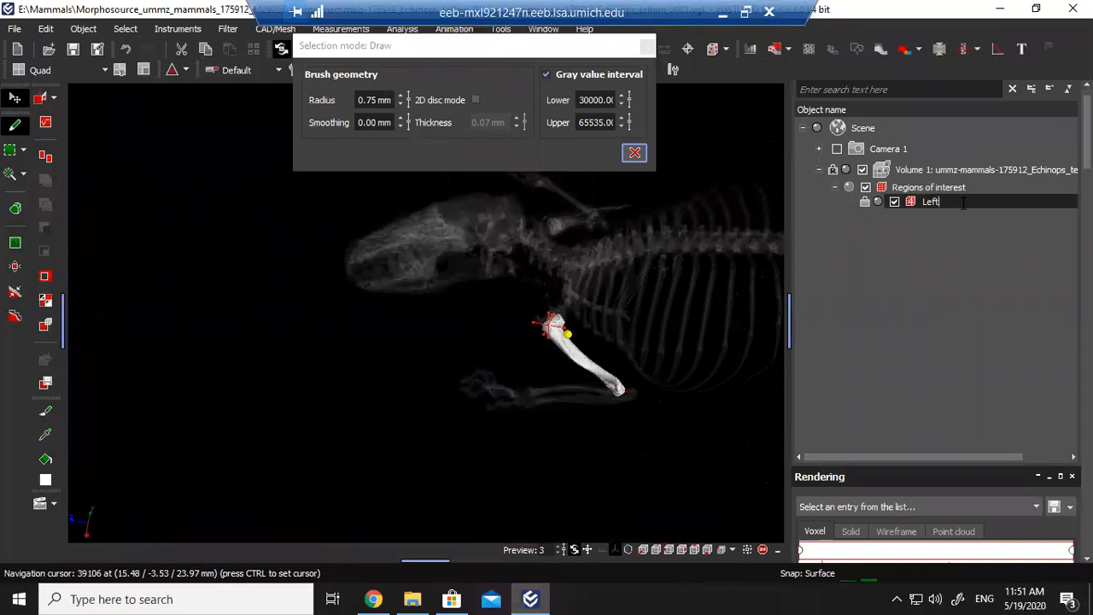
key(Return)
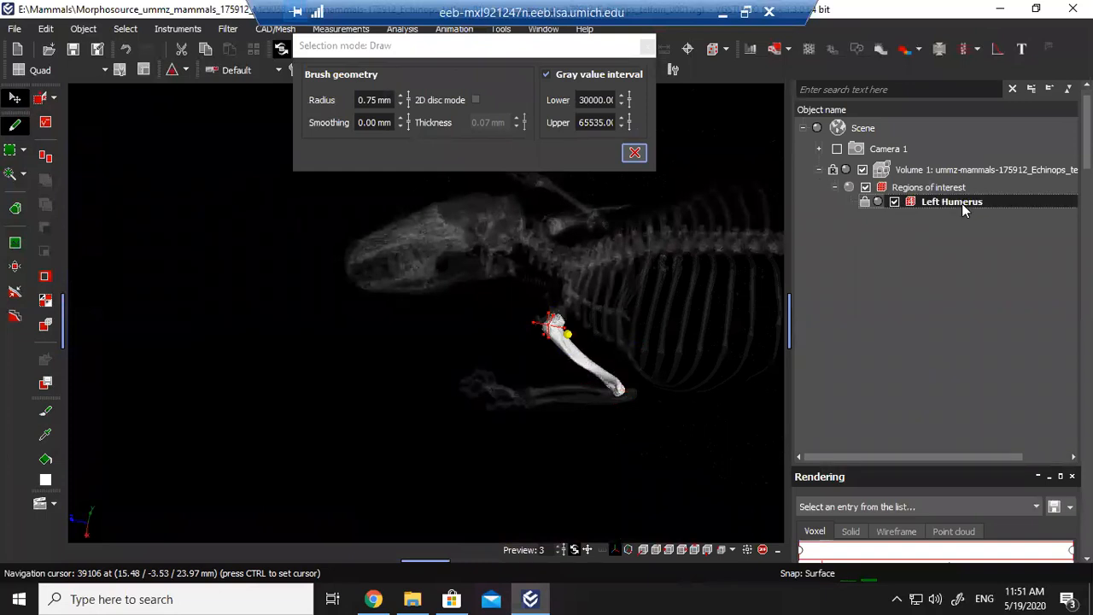
Toggle the Left Humerus region's visibility off and on, and examine the bone against the surrounding skeleton from different angles.
scroll(615, 381, up, 3)
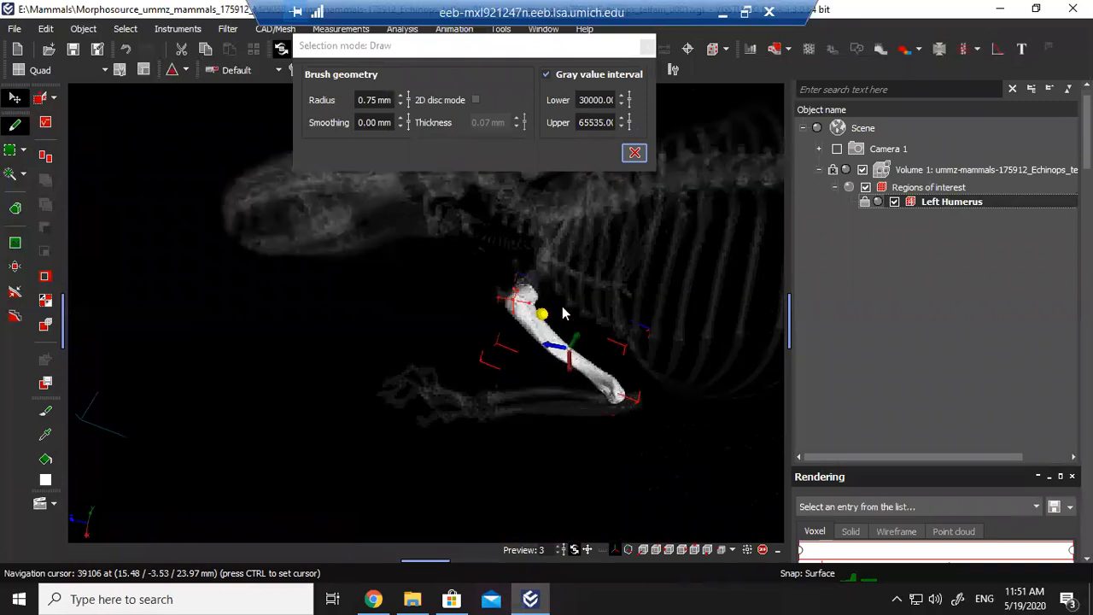
click(894, 201)
click(894, 202)
click(895, 201)
click(895, 202)
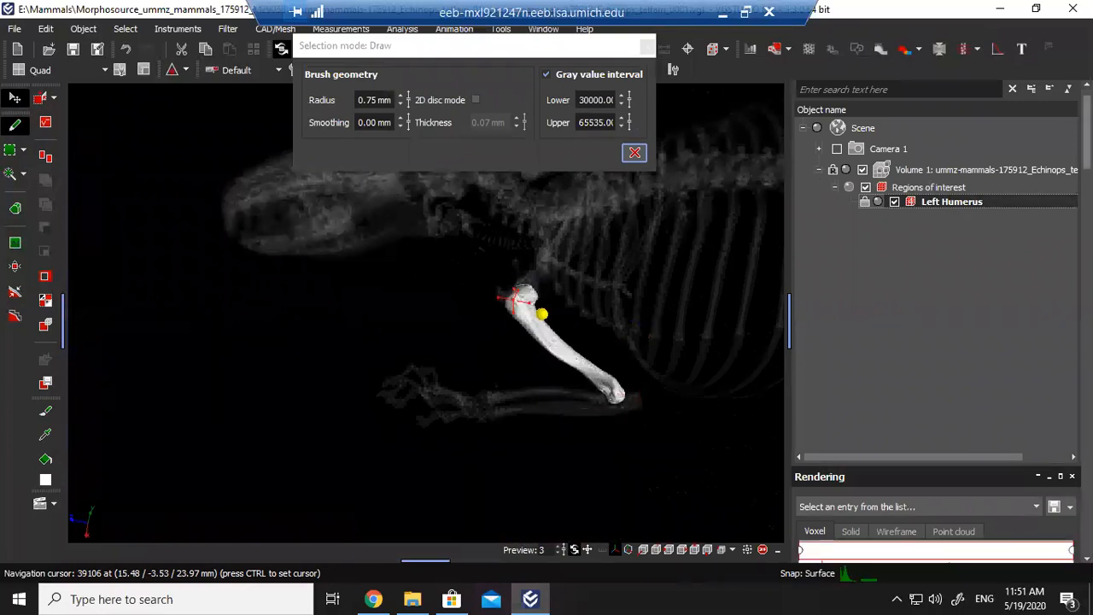
scroll(1064, 214, down, 5)
scroll(590, 288, up, 3)
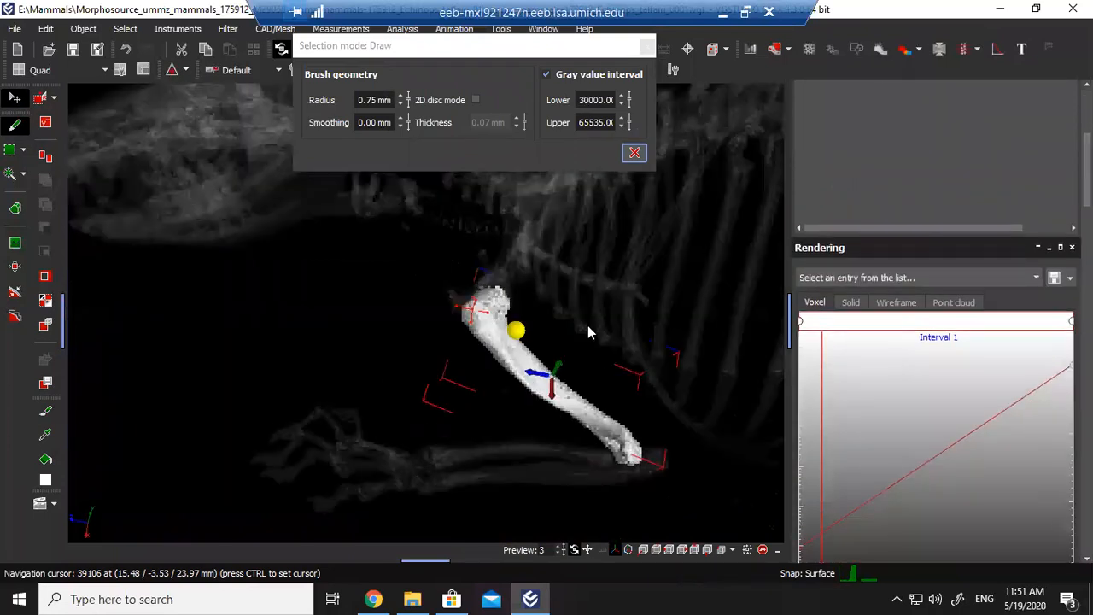
drag(1087, 152, 1087, 174)
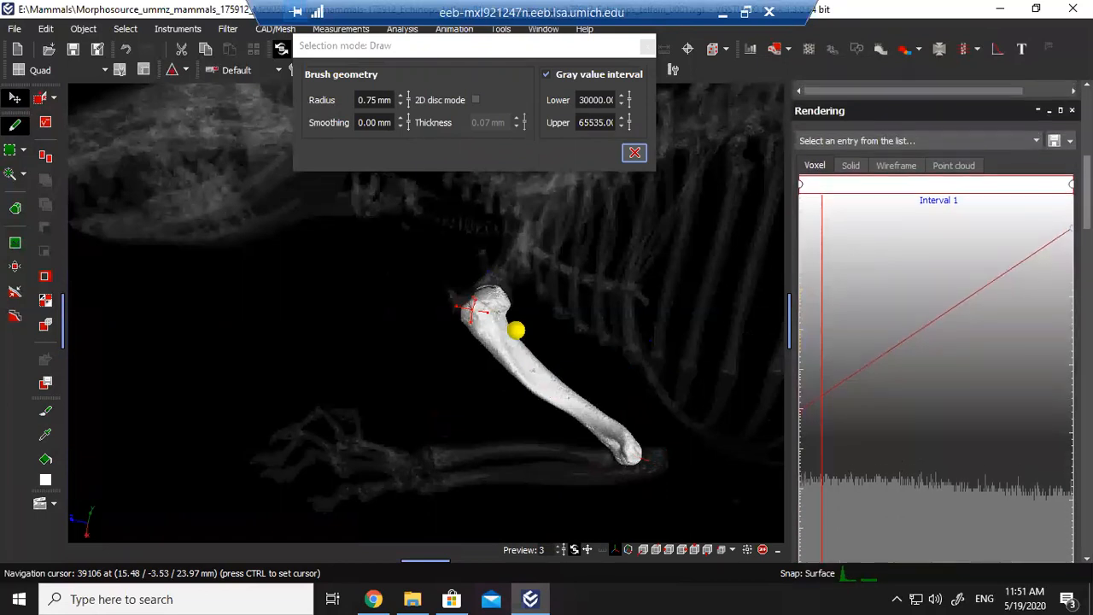
scroll(534, 372, up, 2)
drag(665, 423, 507, 362)
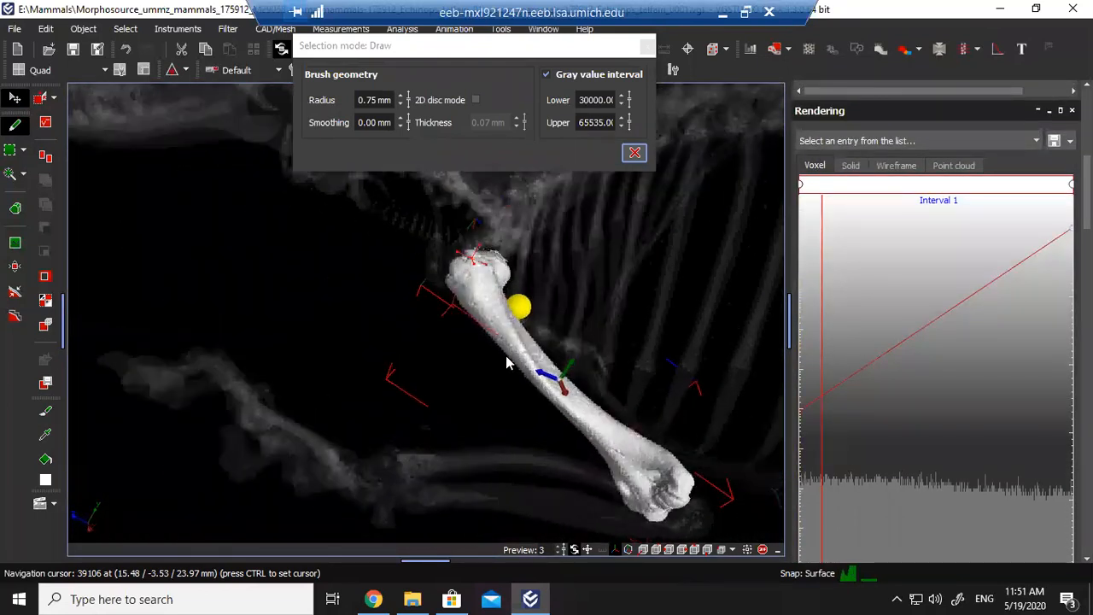
drag(570, 350, 558, 347)
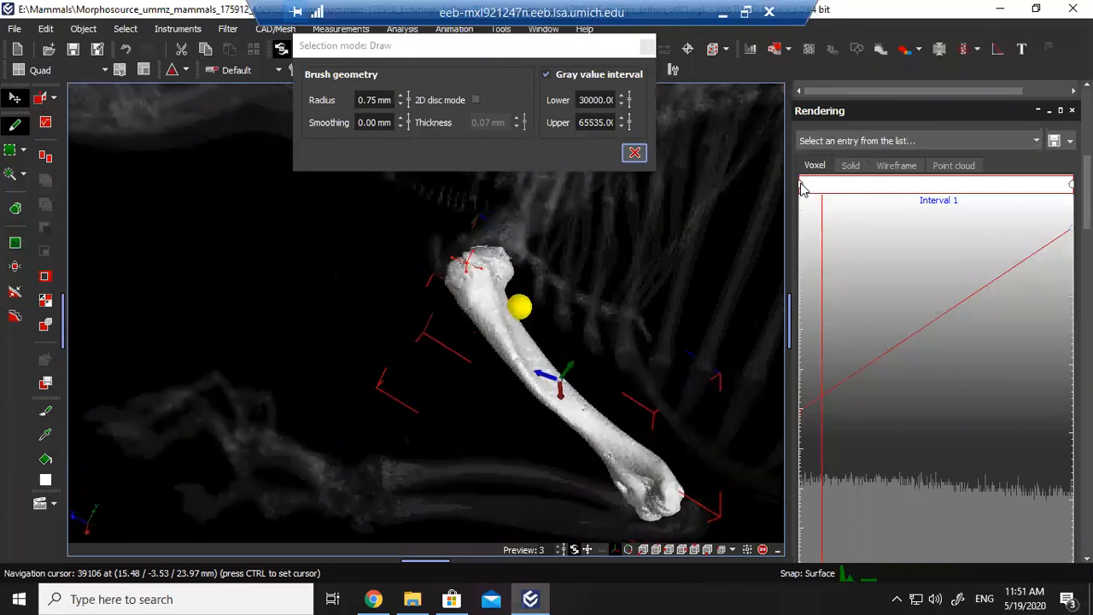
Select the Left Humerus region and add a color point at the lower threshold line of Interval 1 in its voxel rendering.
drag(1087, 198, 1086, 132)
click(961, 218)
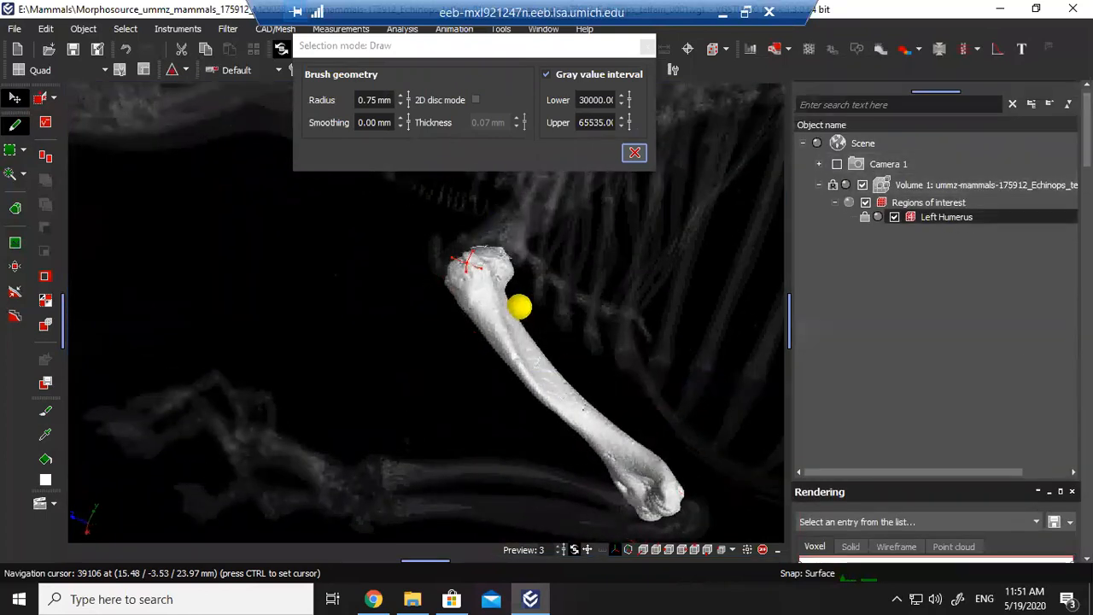
scroll(905, 256, down, 5)
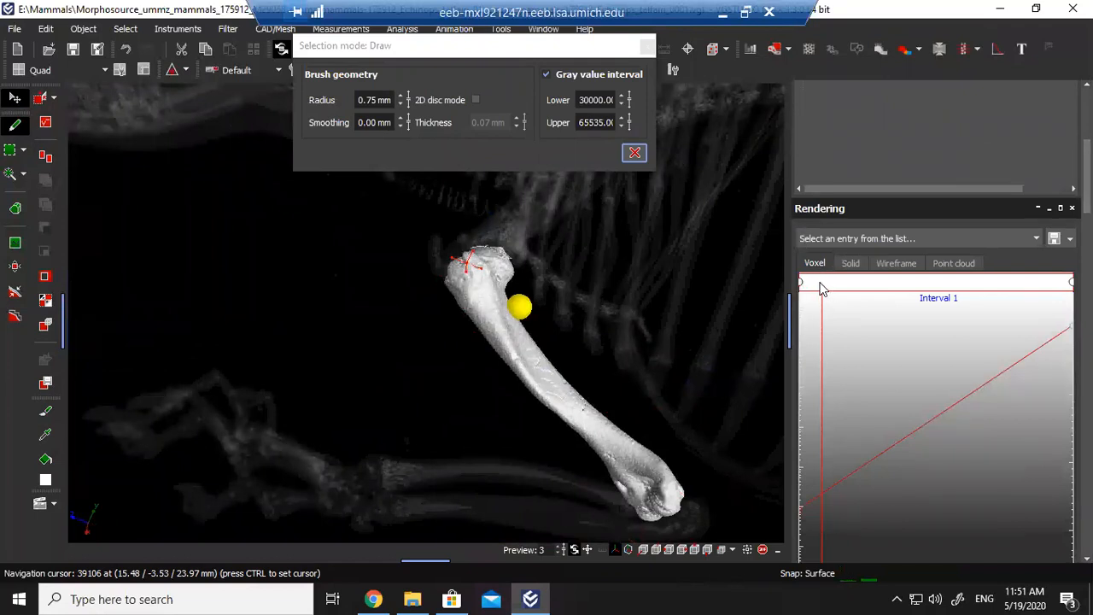
click(820, 282)
drag(819, 282, 821, 283)
Color the point at the lower threshold line of Interval 1 bright cyan (#03e6ff).
double_click(821, 284)
mouse_move(652, 124)
mouse_down()
mouse_move(546, 162)
mouse_move(316, 170)
mouse_move(335, 162)
mouse_up()
drag(344, 219, 285, 186)
click(304, 187)
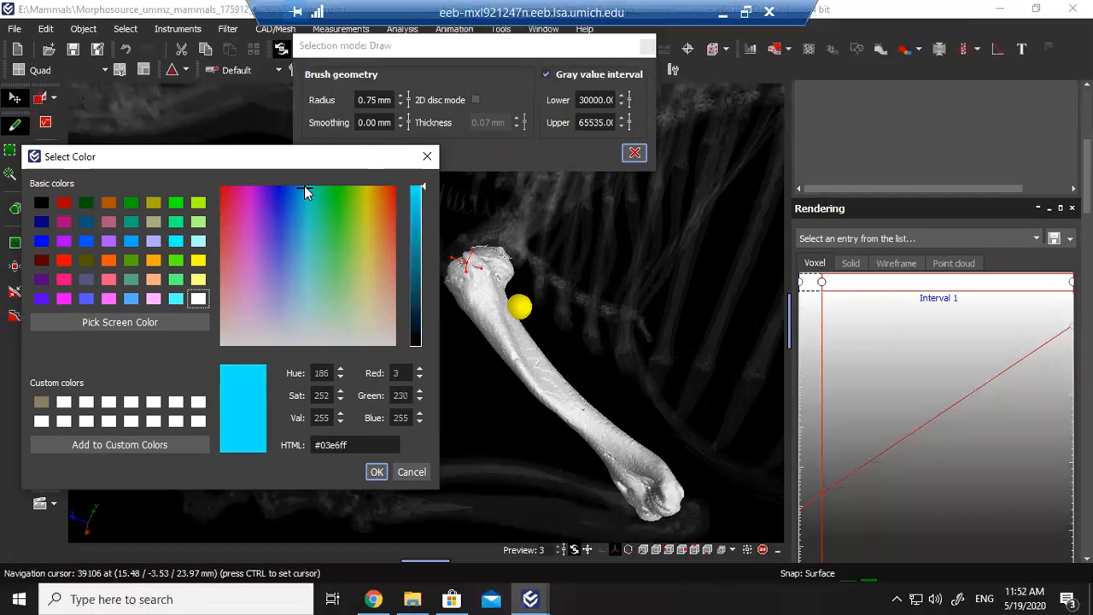
click(376, 472)
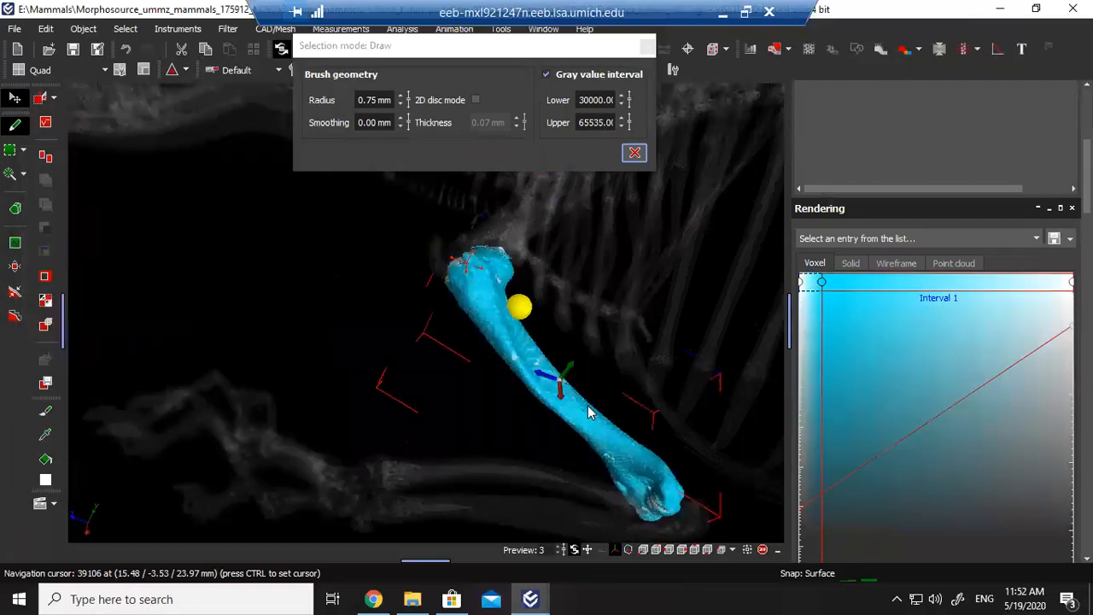
click(759, 48)
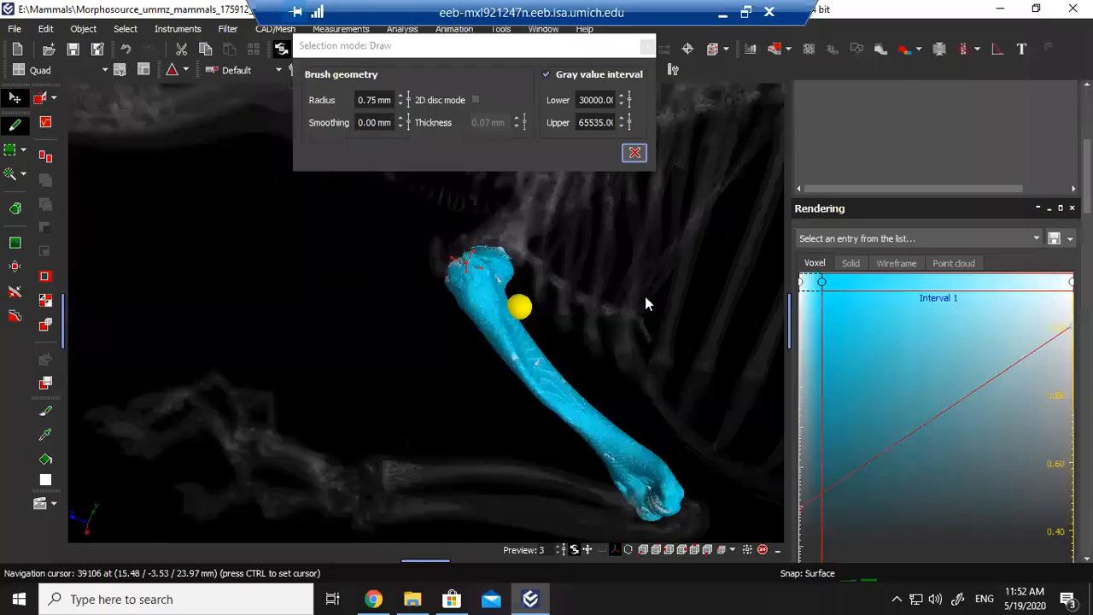
Move the Draw settings clear of the bone and color the upper end point of Interval 1 bright cyan (#0bebff).
scroll(522, 362, up, 3)
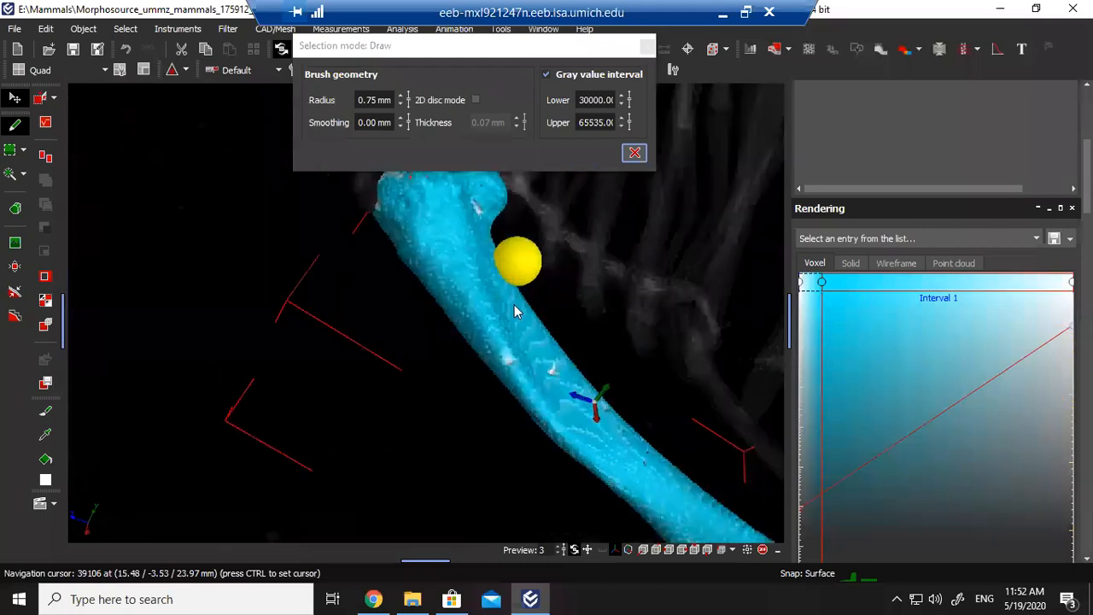
scroll(864, 273, down, 3)
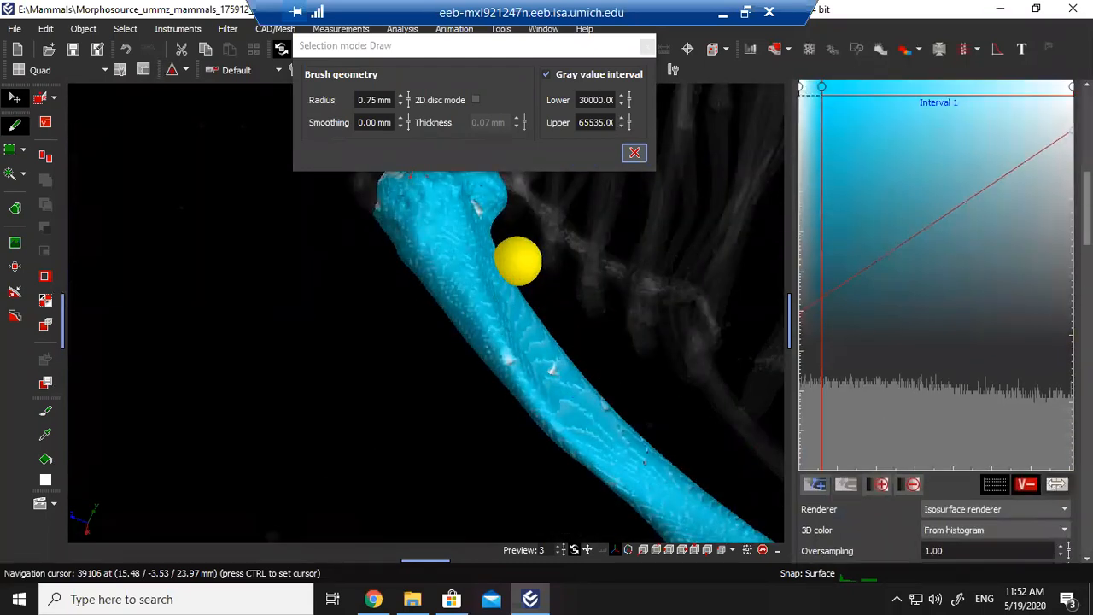
drag(473, 342, 581, 325)
drag(598, 53, 749, 22)
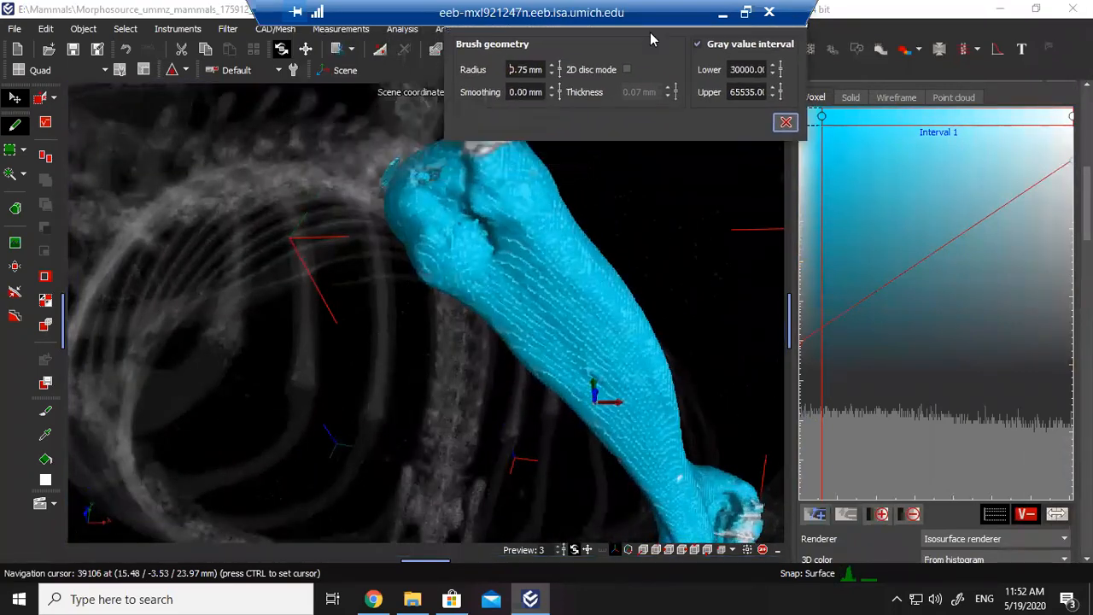
drag(537, 272, 559, 266)
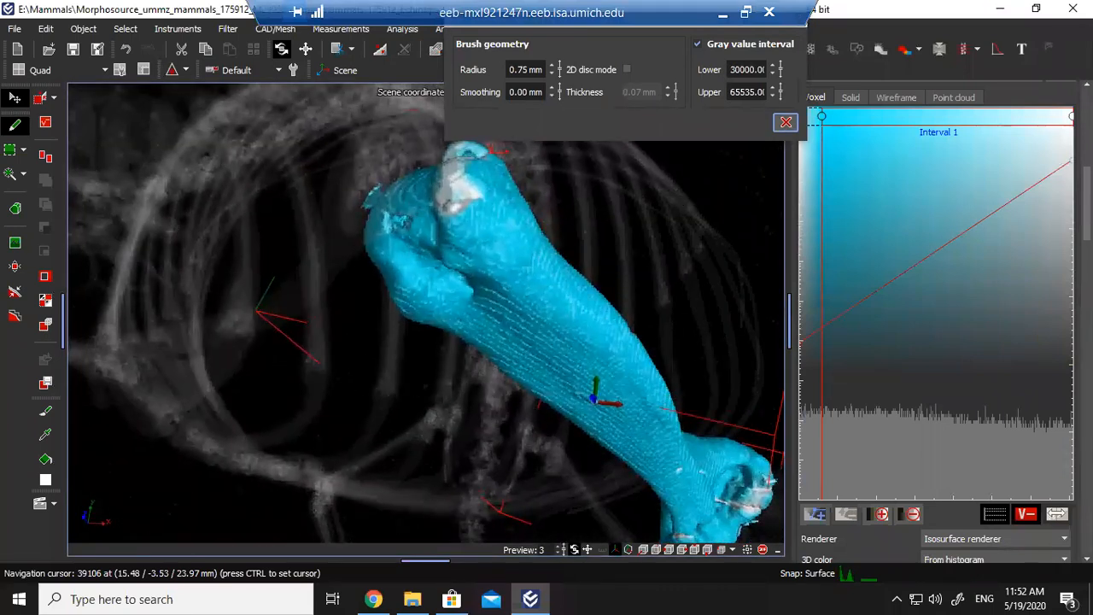
double_click(1072, 116)
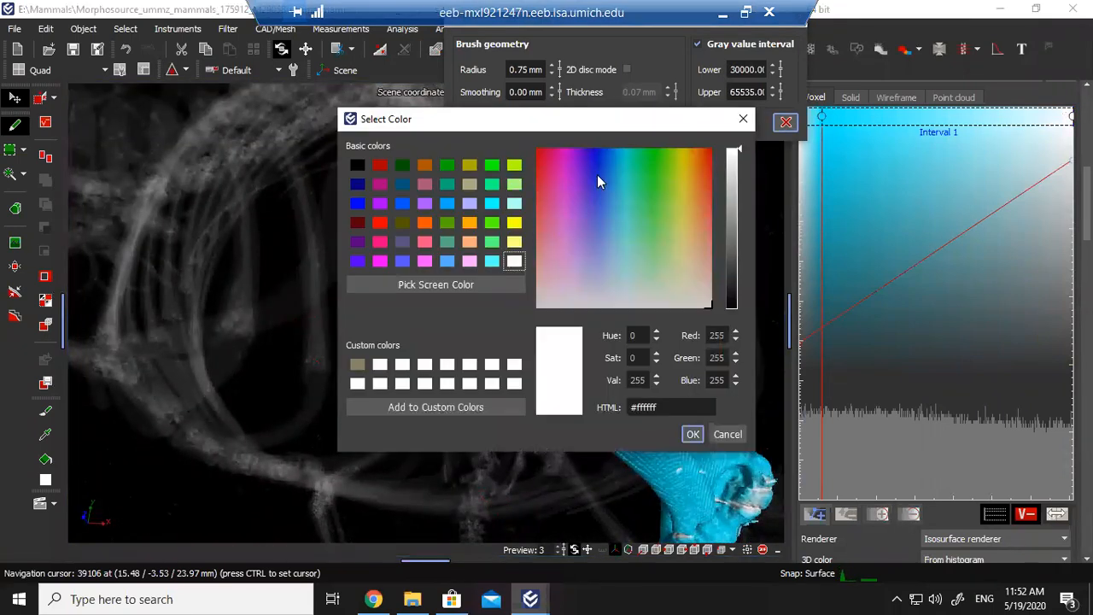
click(619, 161)
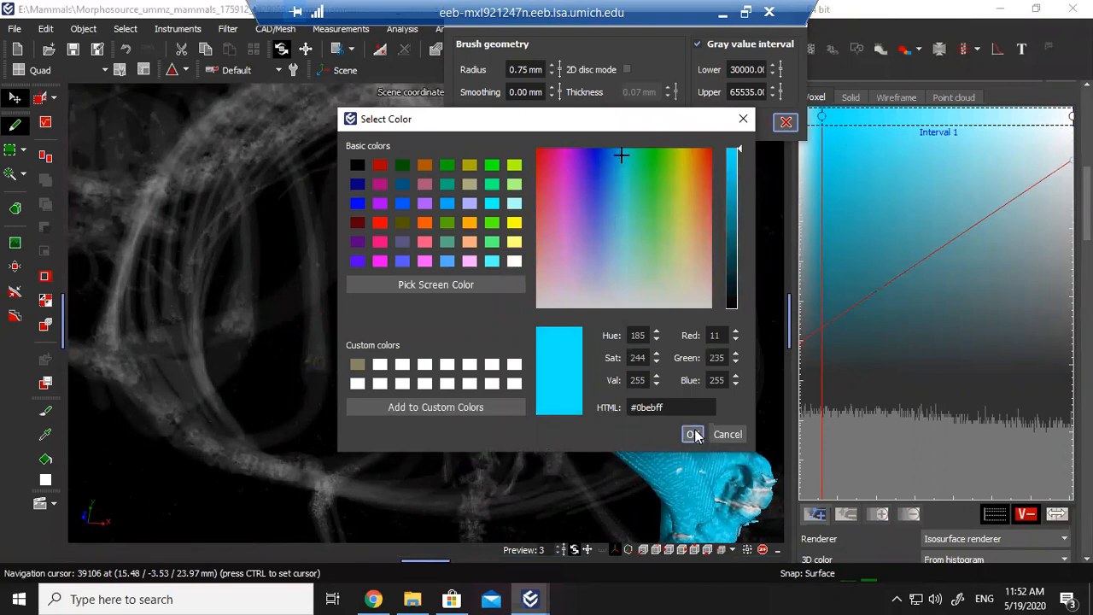
click(692, 434)
Try higher and lower isosurface threshold positions in Interval 1 and compare how the humerus renders.
drag(507, 248, 565, 290)
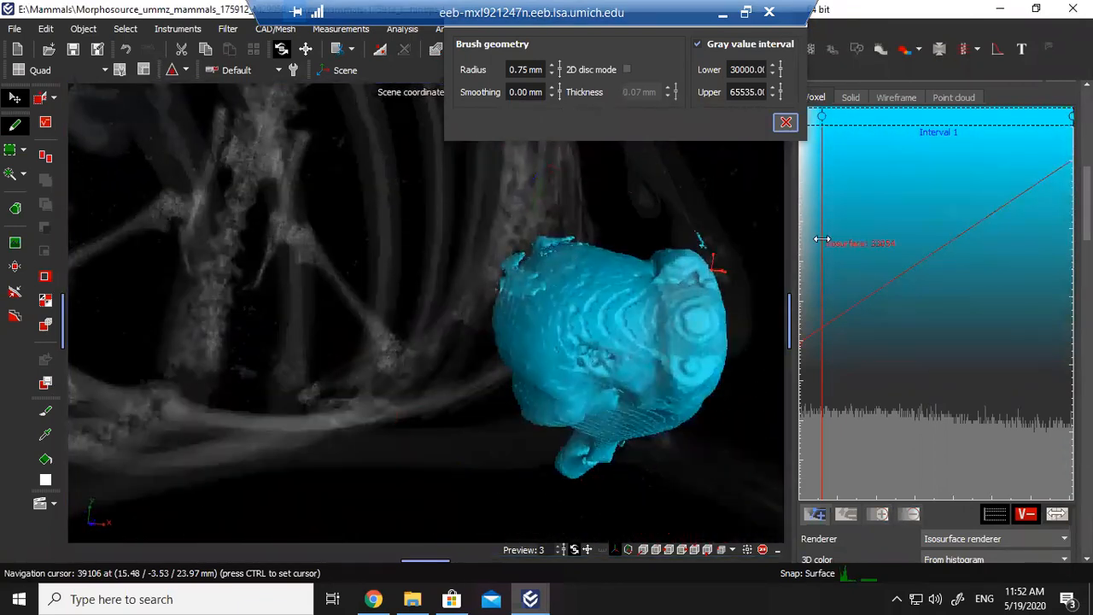
drag(820, 242, 942, 271)
mouse_move(630, 366)
mouse_down()
mouse_move(581, 365)
mouse_move(465, 323)
mouse_up()
mouse_move(946, 322)
mouse_down()
mouse_move(1026, 323)
mouse_move(910, 325)
mouse_move(1042, 319)
mouse_move(846, 317)
mouse_move(793, 330)
mouse_up()
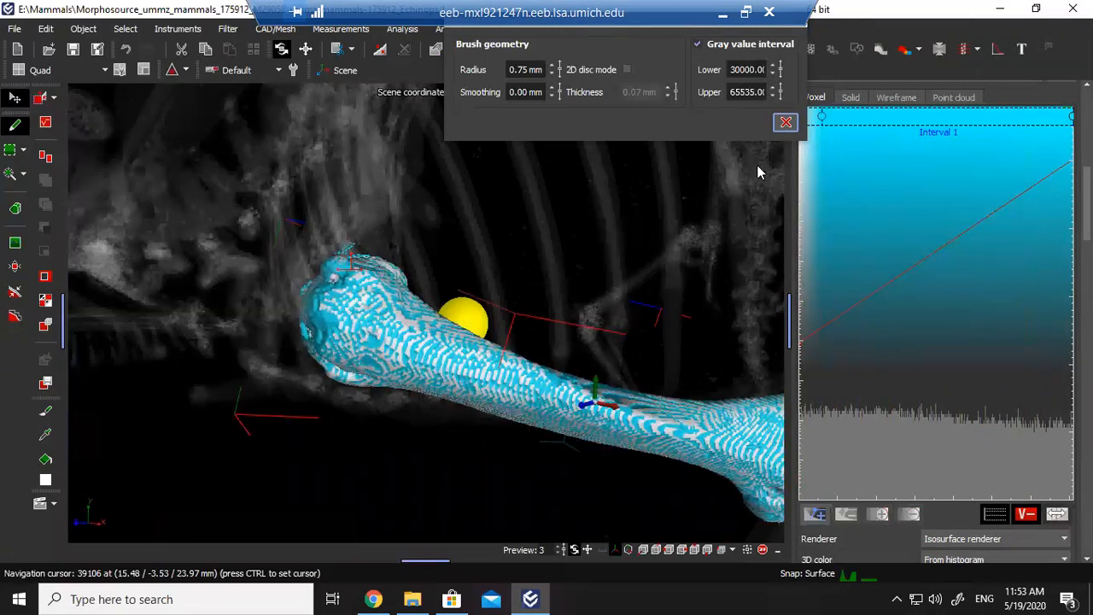
drag(800, 297, 815, 297)
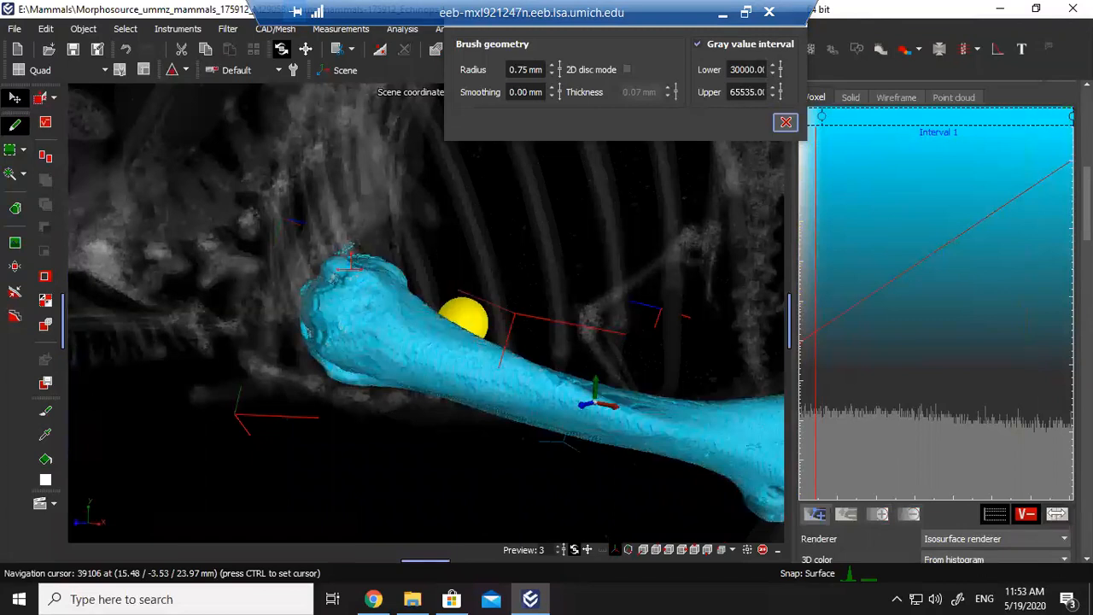
Color the lower end point of Interval 1 cyan and raise the isosurface threshold line from the histogram's low end.
scroll(803, 284, up, 3)
double_click(800, 277)
drag(629, 186, 617, 155)
click(691, 434)
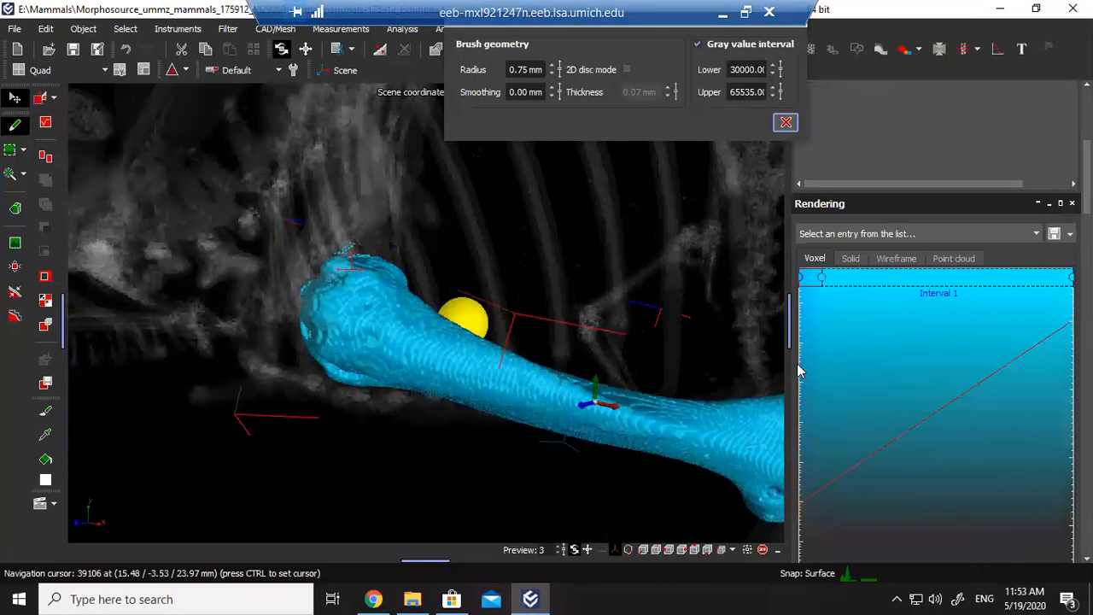
drag(802, 369, 865, 378)
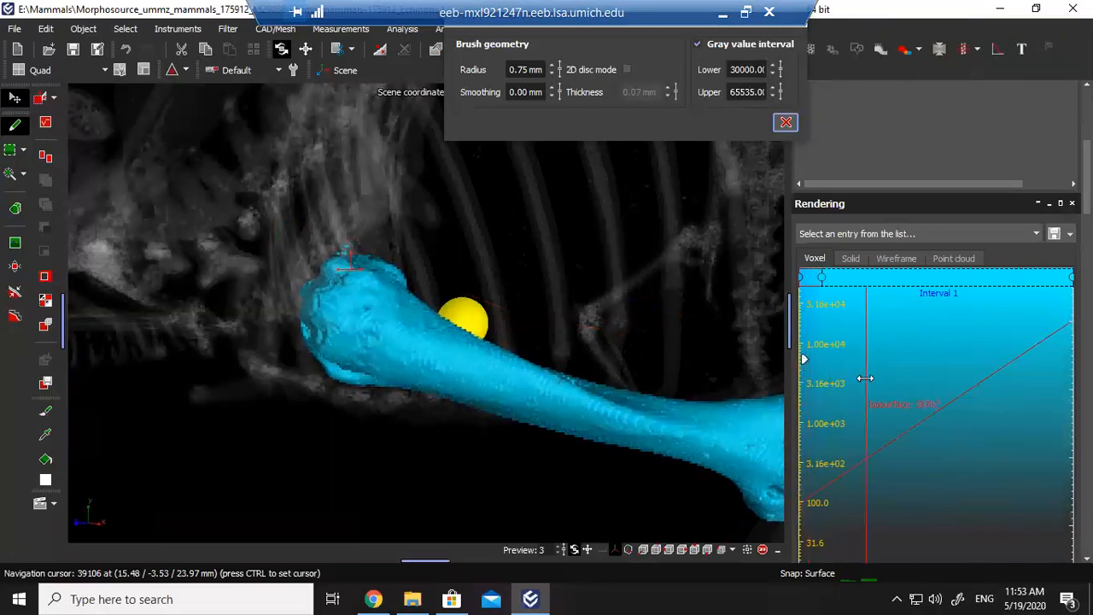
Examine the cyan humerus from several angles for holes and restore the four-view layout.
scroll(514, 350, down, 3)
drag(672, 412, 641, 453)
scroll(527, 391, up, 5)
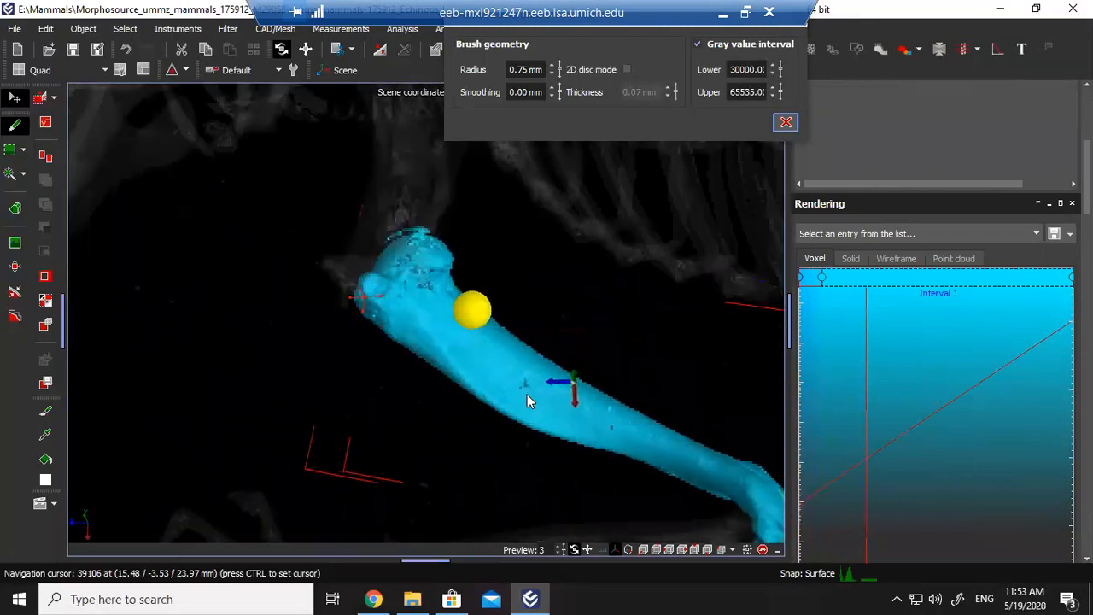
drag(547, 411, 628, 374)
scroll(612, 371, down, 4)
drag(665, 339, 537, 319)
click(776, 552)
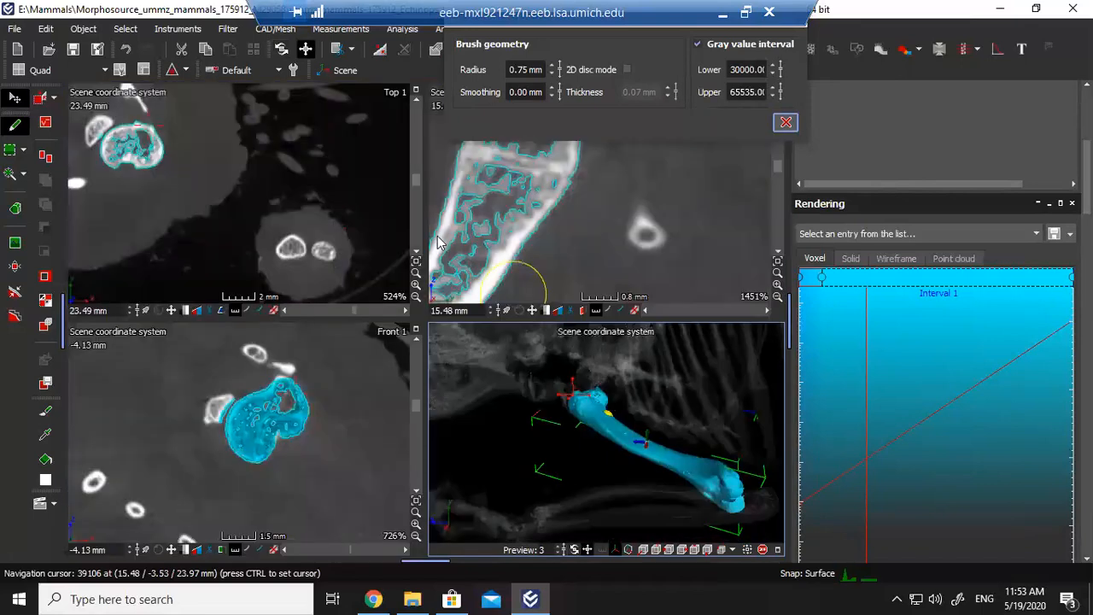
Center the slices on the surface flaws along the humerus shaft and paint the missing bone edge in the Right 1 slice.
scroll(632, 427, up, 5)
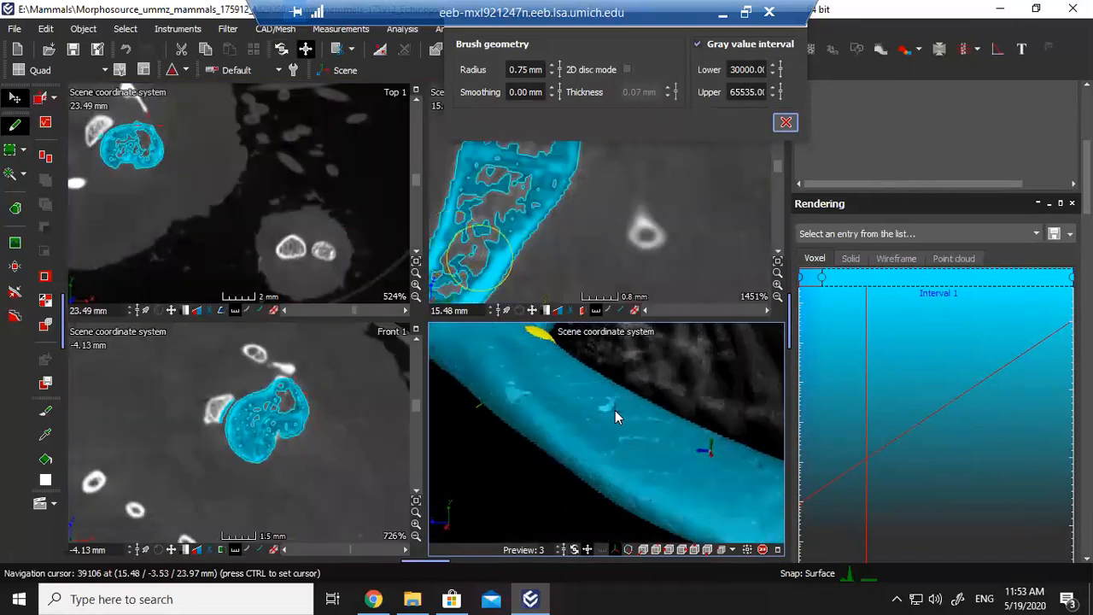
key(ctrl)
click(502, 194)
scroll(598, 443, down, 5)
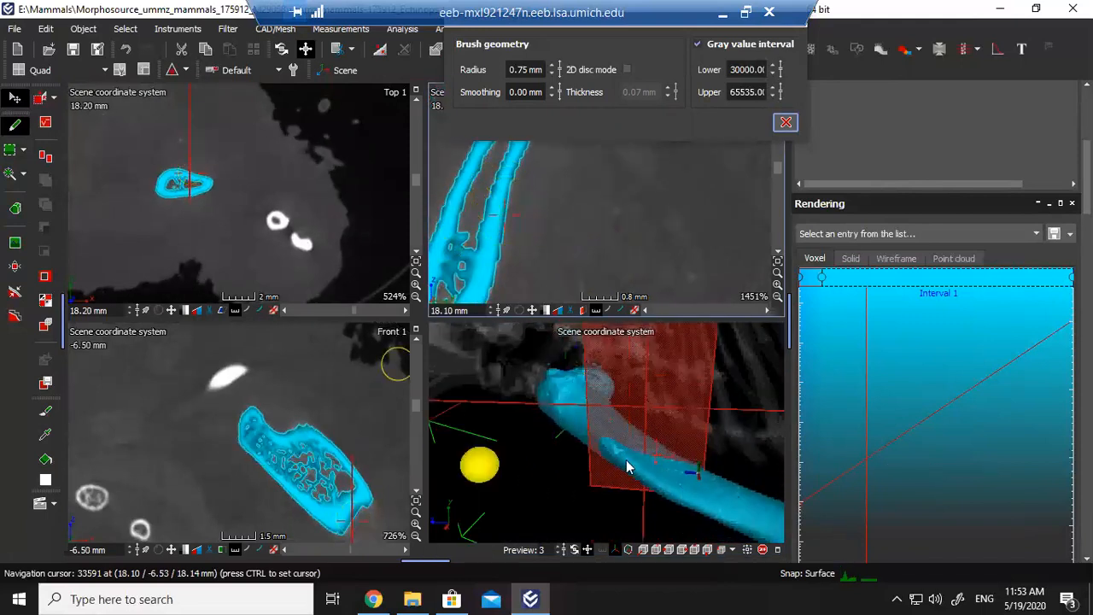
scroll(626, 467, up, 5)
key(ctrl)
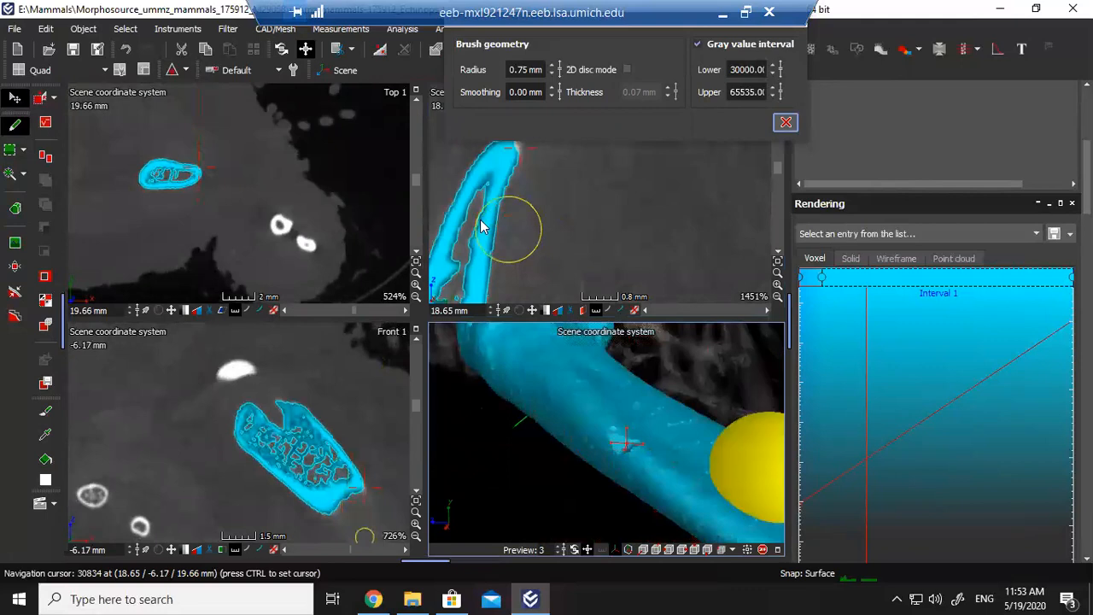
drag(485, 179, 507, 165)
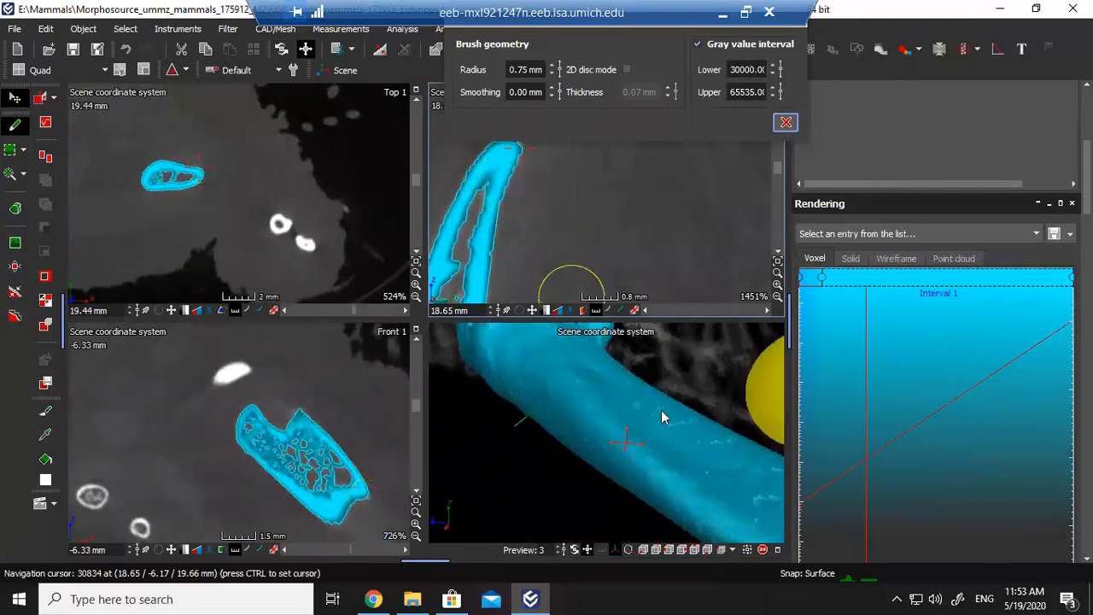
Center the slices on the elbow end of the humerus and paint the missed bone edge in the Front 1 slice.
scroll(657, 439, down, 5)
mouse_move(665, 457)
mouse_down()
mouse_move(616, 428)
mouse_move(642, 465)
mouse_move(619, 464)
mouse_move(672, 497)
mouse_move(632, 456)
mouse_move(651, 465)
mouse_up()
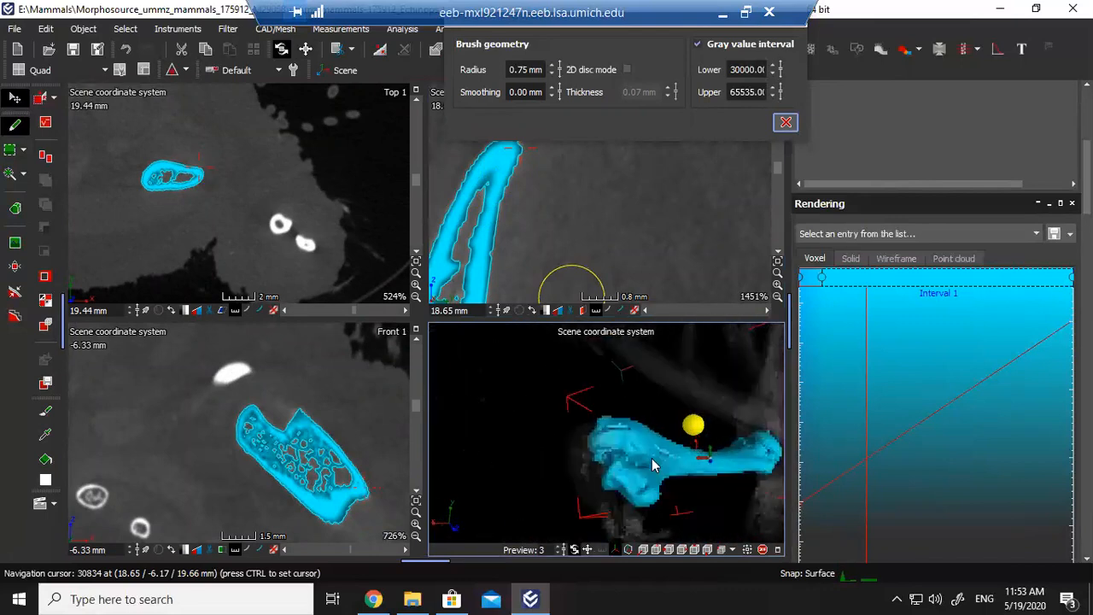
scroll(652, 461, up, 2)
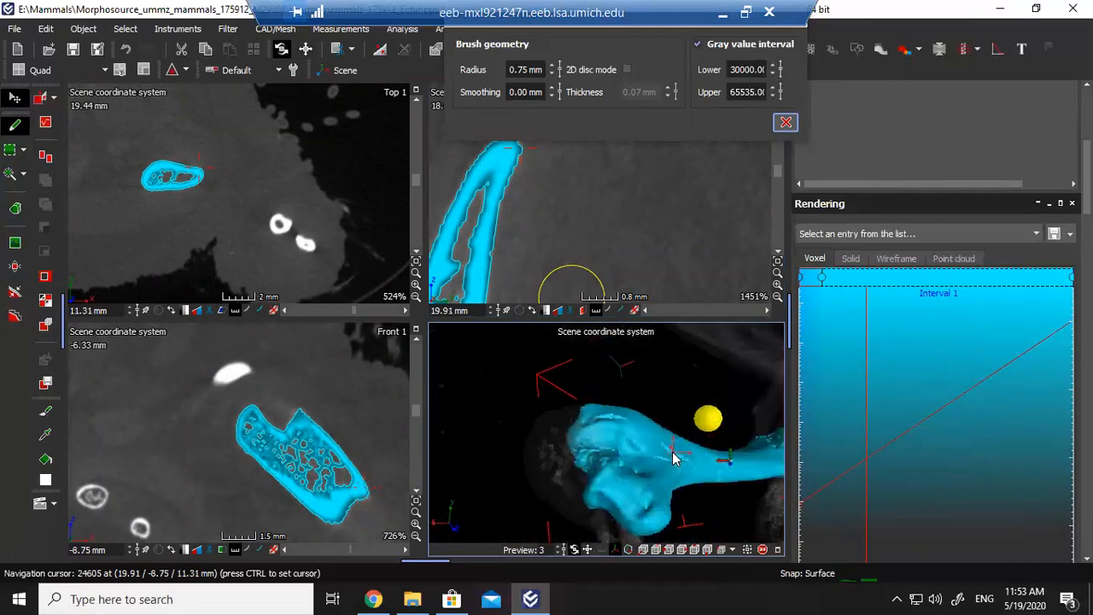
key(ctrl)
key(ctrl)
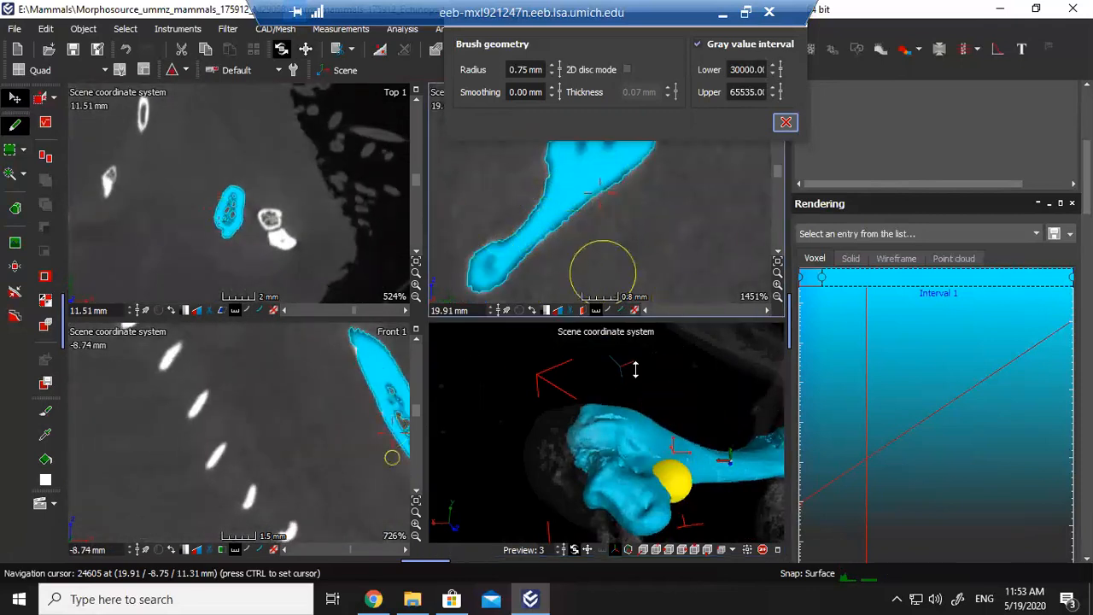
drag(626, 431, 631, 433)
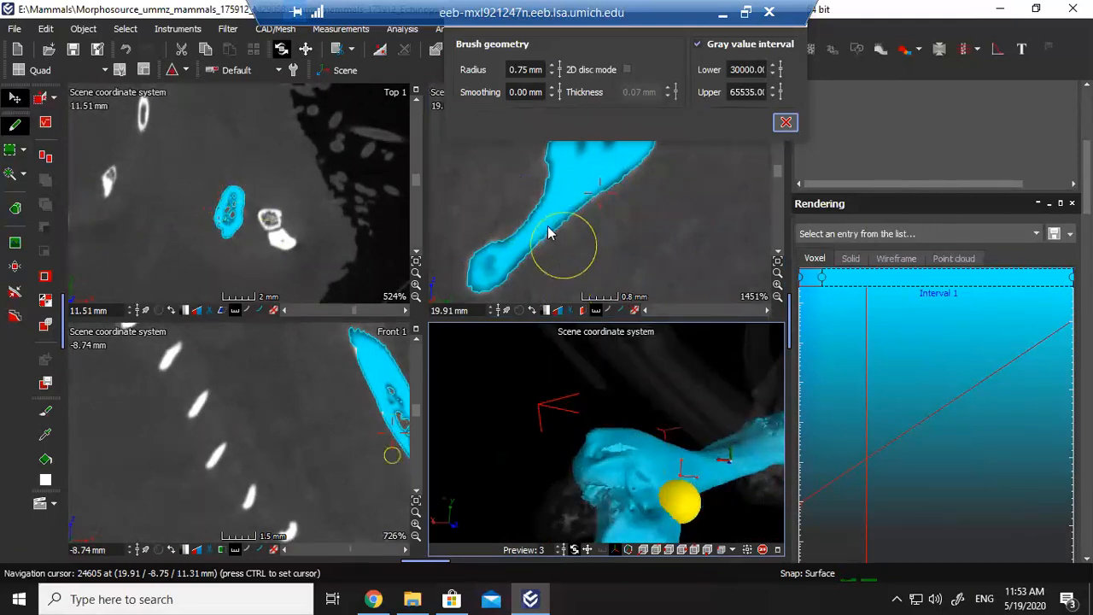
scroll(543, 257, up, 4)
middle_drag(371, 360, 327, 362)
mouse_move(314, 361)
mouse_down()
mouse_move(331, 368)
mouse_move(365, 436)
mouse_up()
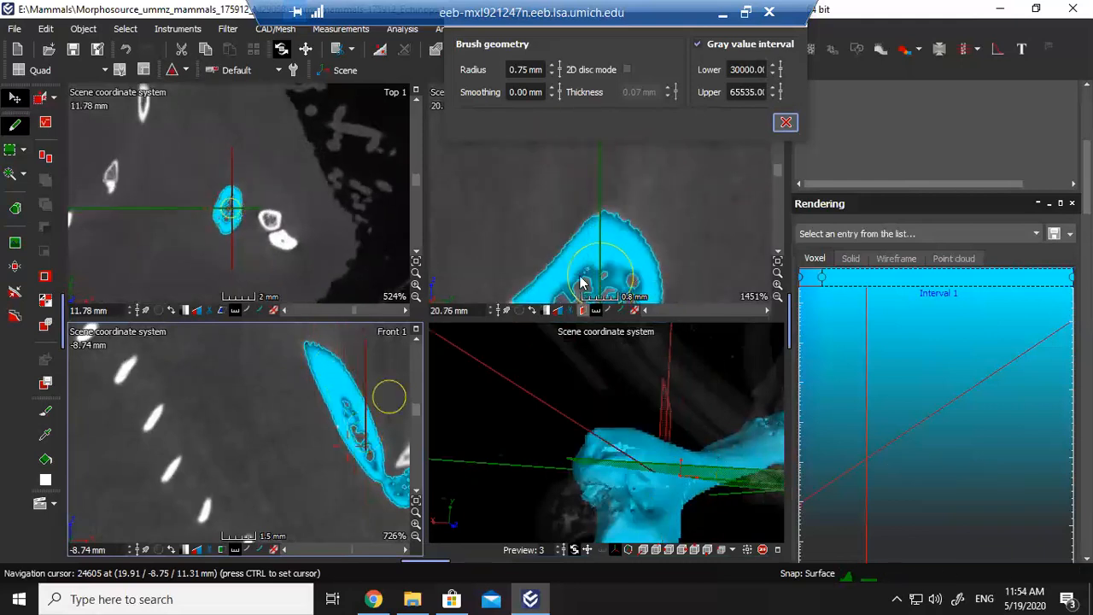
Center the slices on the elbow joint surface and fill its missed bone edges, reducing the brush radius to 0.55 mm.
ctrl+click(614, 448)
drag(323, 472, 363, 499)
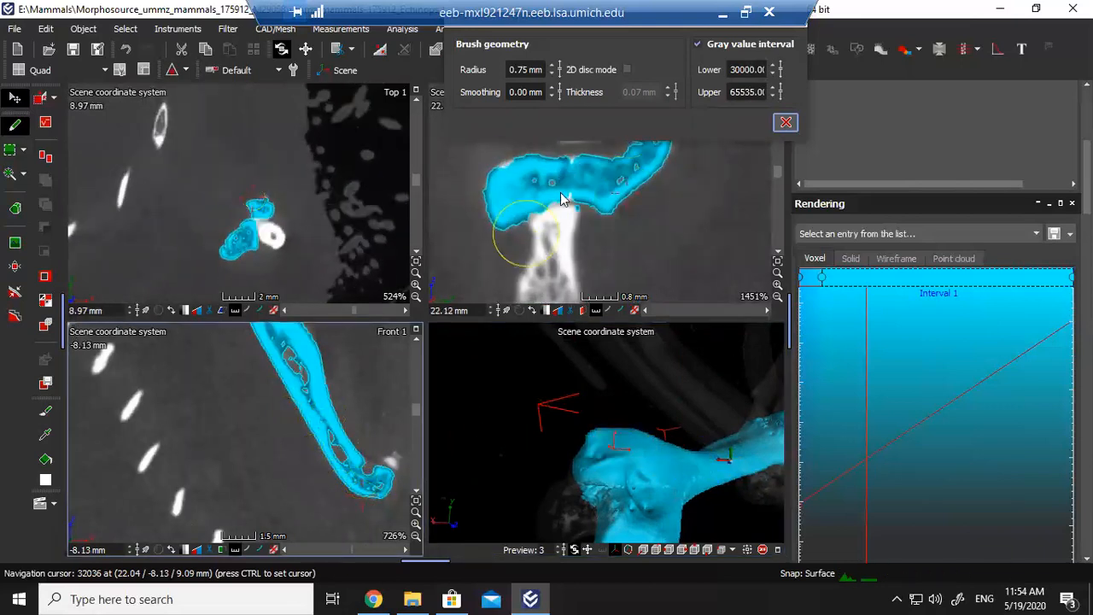
shift+scroll(587, 178, down, 4)
mouse_move(586, 175)
mouse_down()
mouse_move(509, 176)
mouse_move(583, 220)
mouse_move(572, 236)
mouse_up()
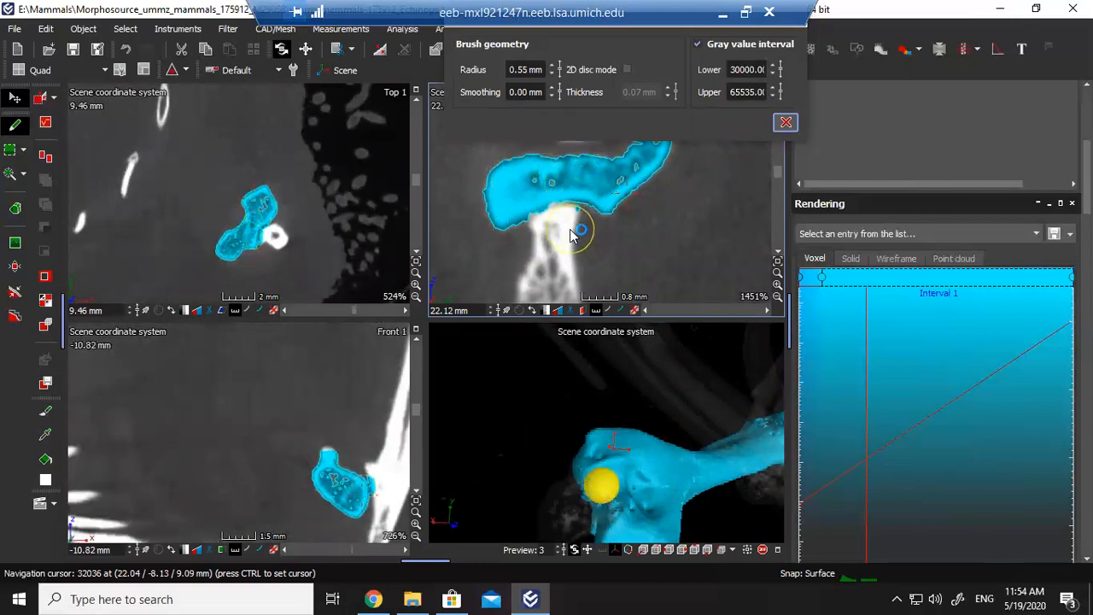
click(571, 229)
Enlarge the Front 1 slice, reduce the brush radius to 0.41 mm, and paint the narrow bone bridge at the elbow end.
scroll(659, 492, down, 4)
drag(660, 492, 523, 453)
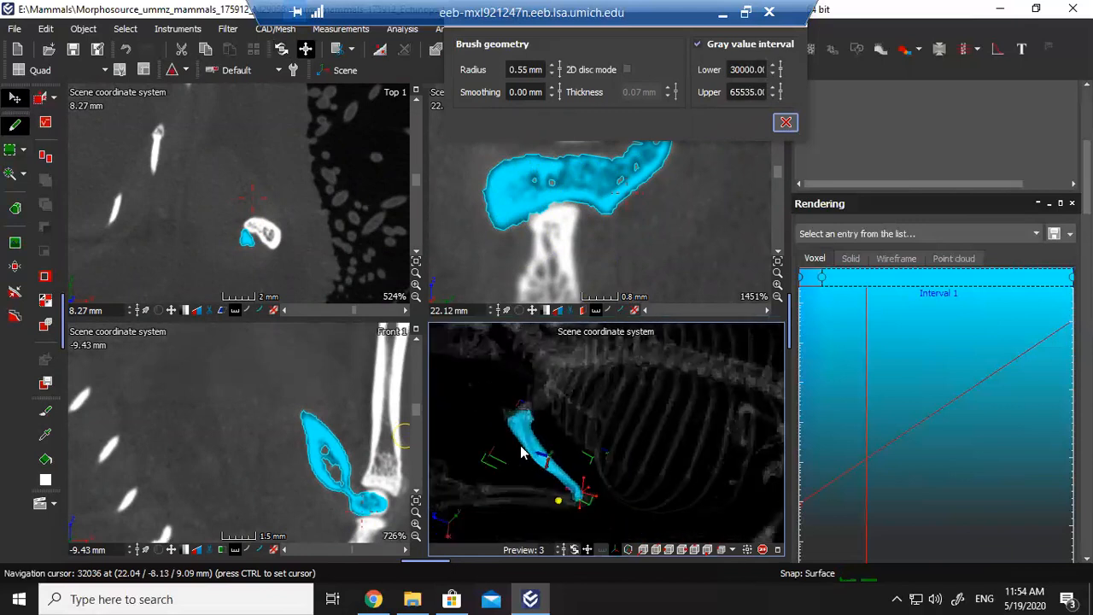
scroll(522, 452, up, 3)
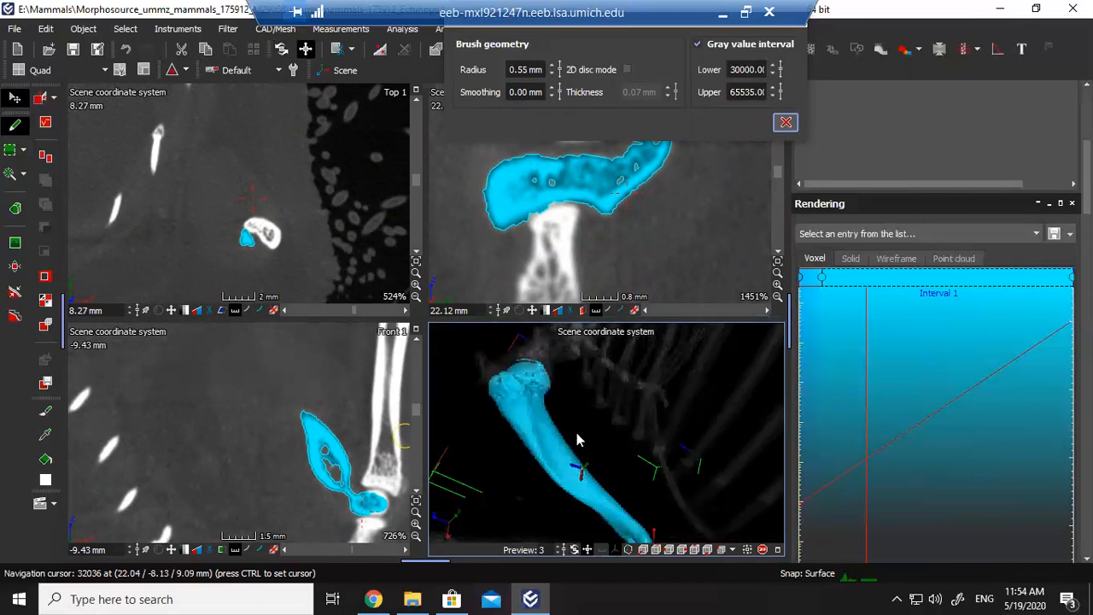
click(416, 525)
click(416, 524)
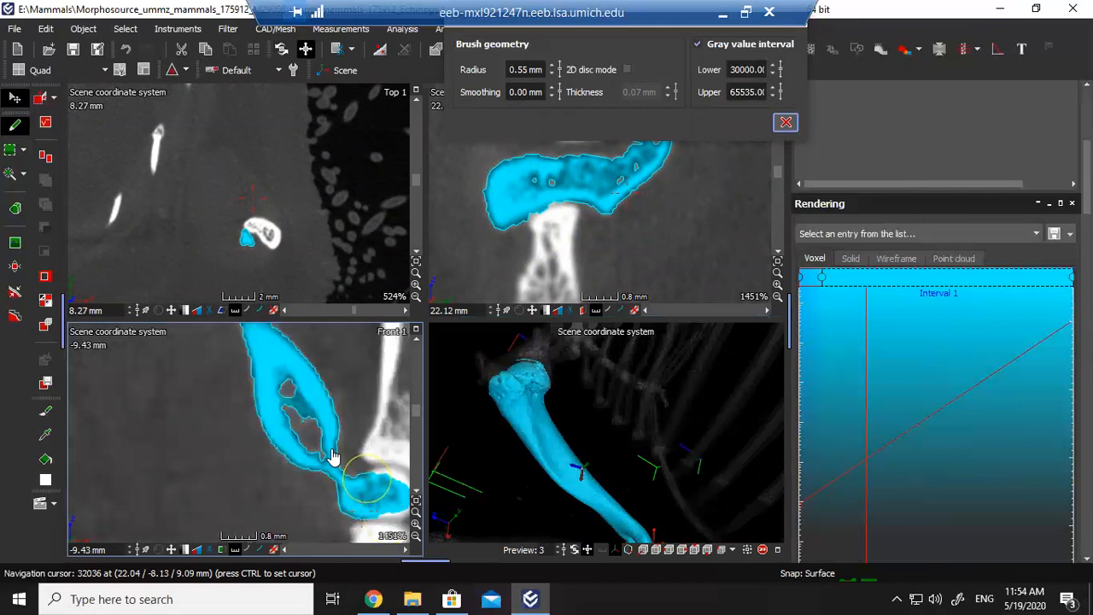
middle_drag(331, 451, 336, 459)
ctrl+scroll(321, 441, down, 3)
drag(327, 442, 341, 451)
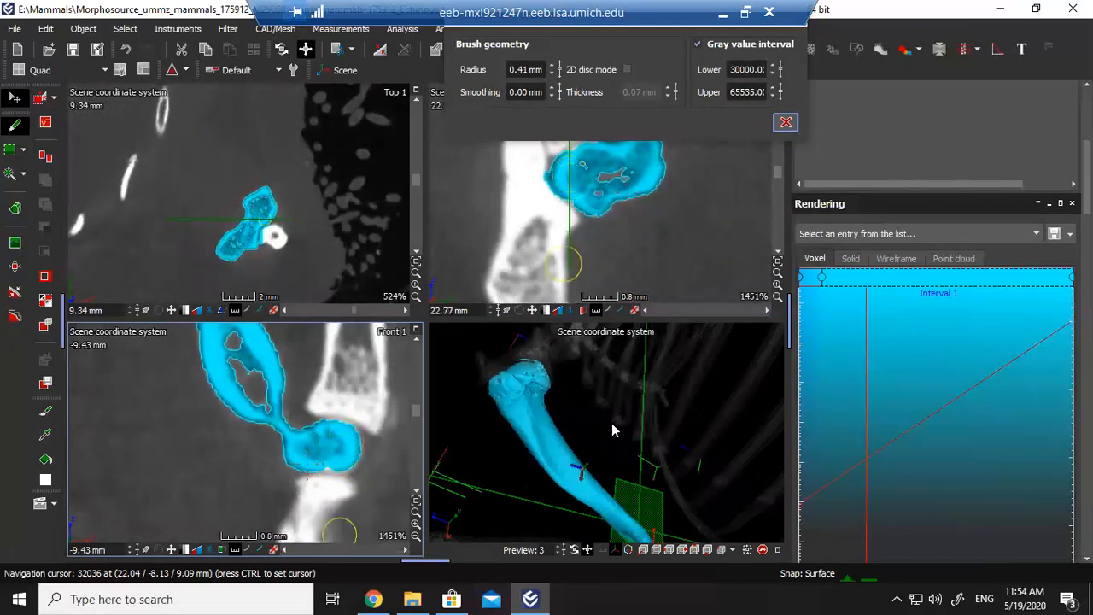
Leave the Draw selection mode and switch to the Region growing selection mode.
scroll(602, 453, down, 5)
drag(596, 469, 598, 423)
scroll(628, 461, up, 5)
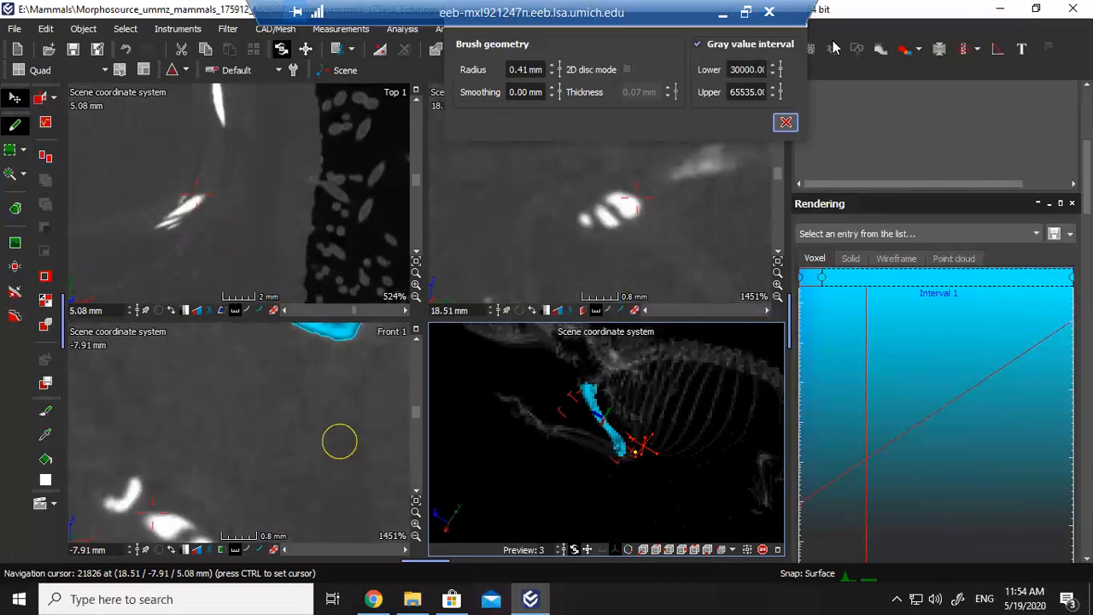
click(786, 123)
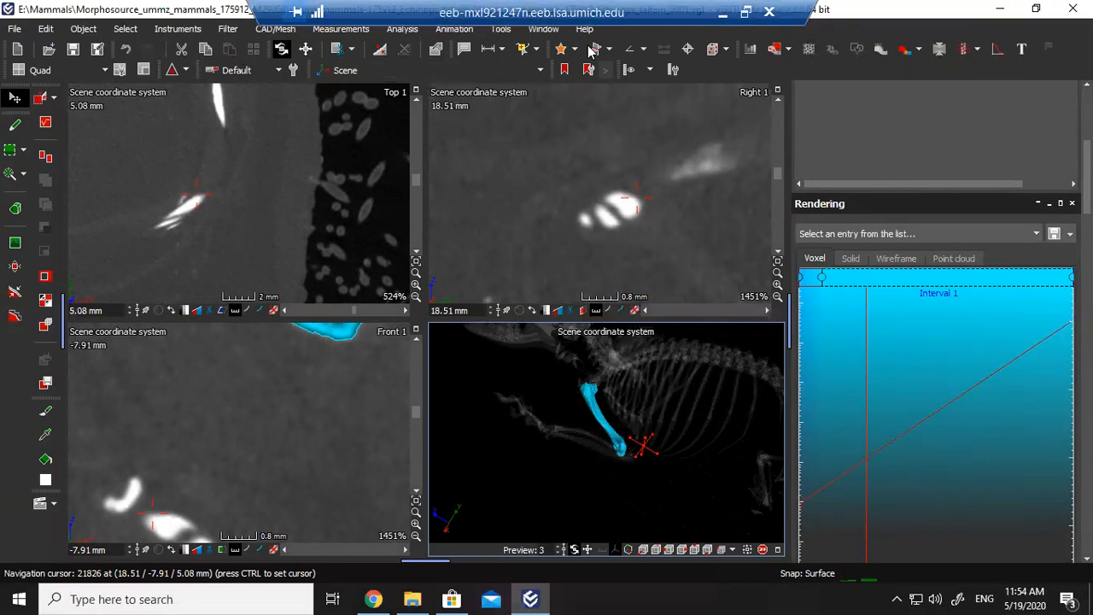
click(125, 28)
mouse_move(132, 54)
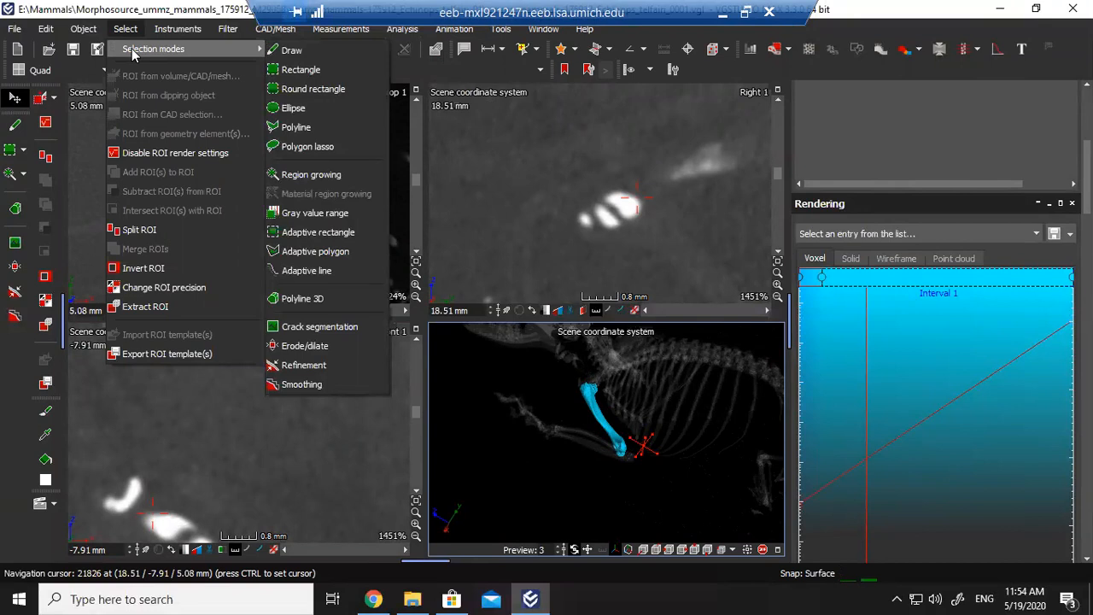
click(314, 174)
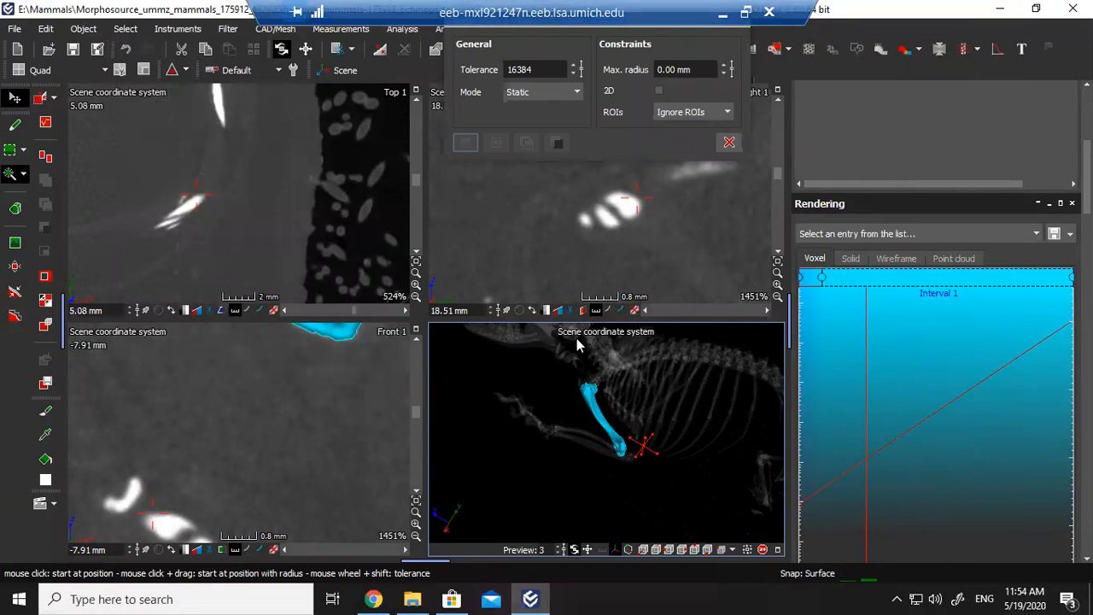
Center the slices on the forearm bone beneath the humerus's elbow end and move the Region growing dialog clear of the Right 1 slice.
click(330, 396)
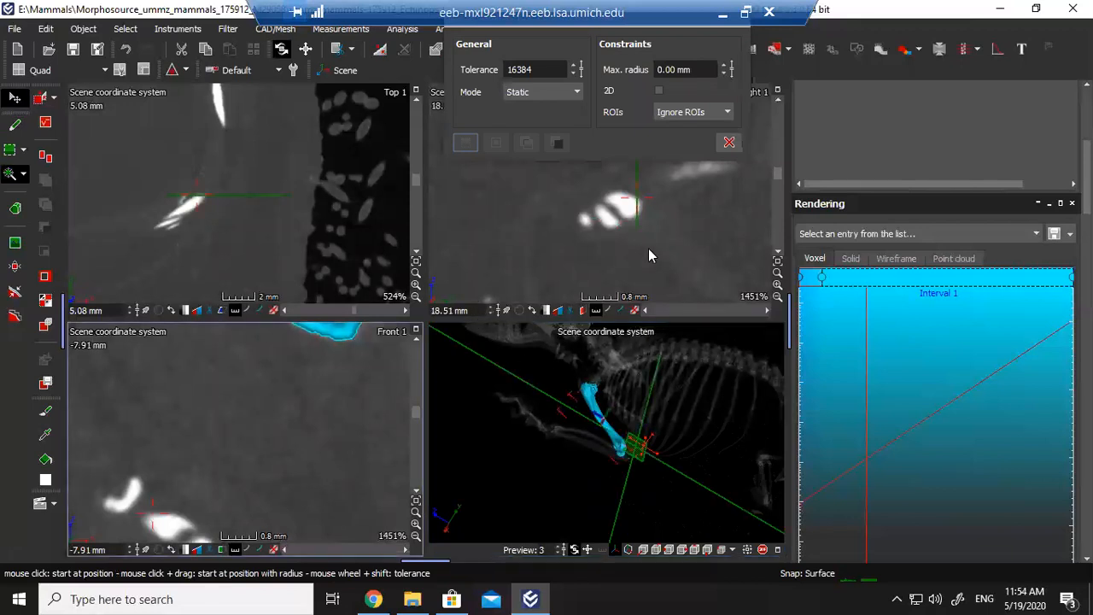
scroll(683, 468, up, 5)
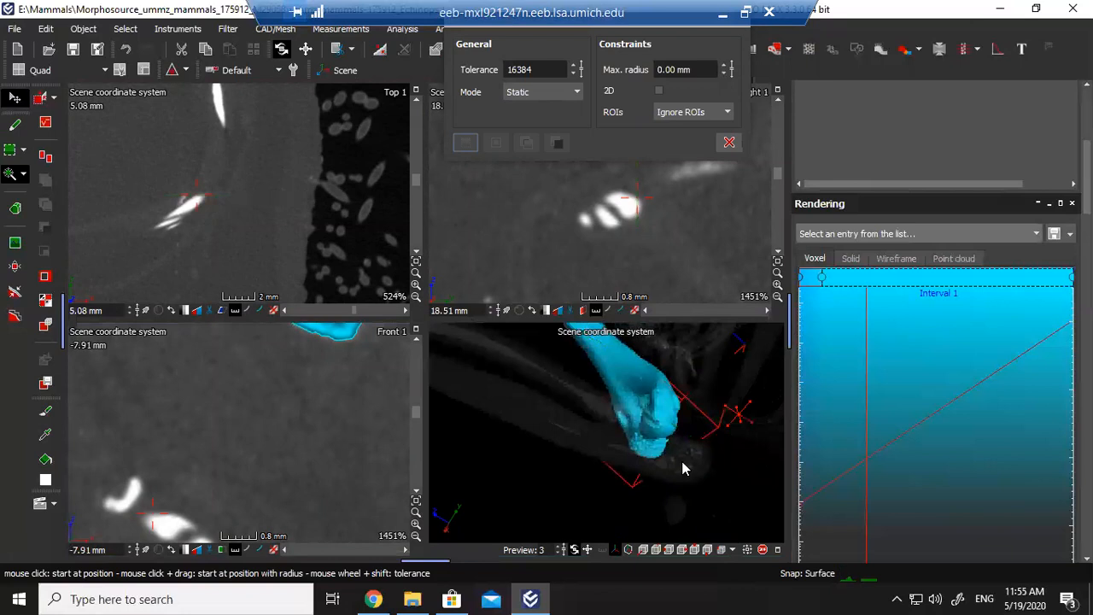
click(680, 463)
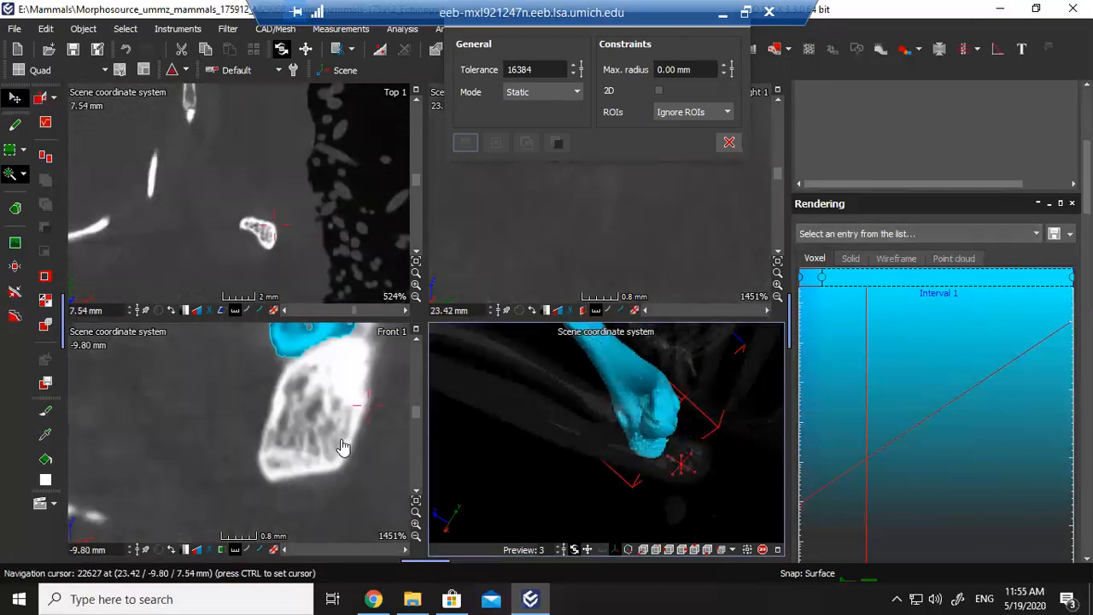
middle_drag(340, 446, 309, 468)
middle_drag(265, 264, 283, 286)
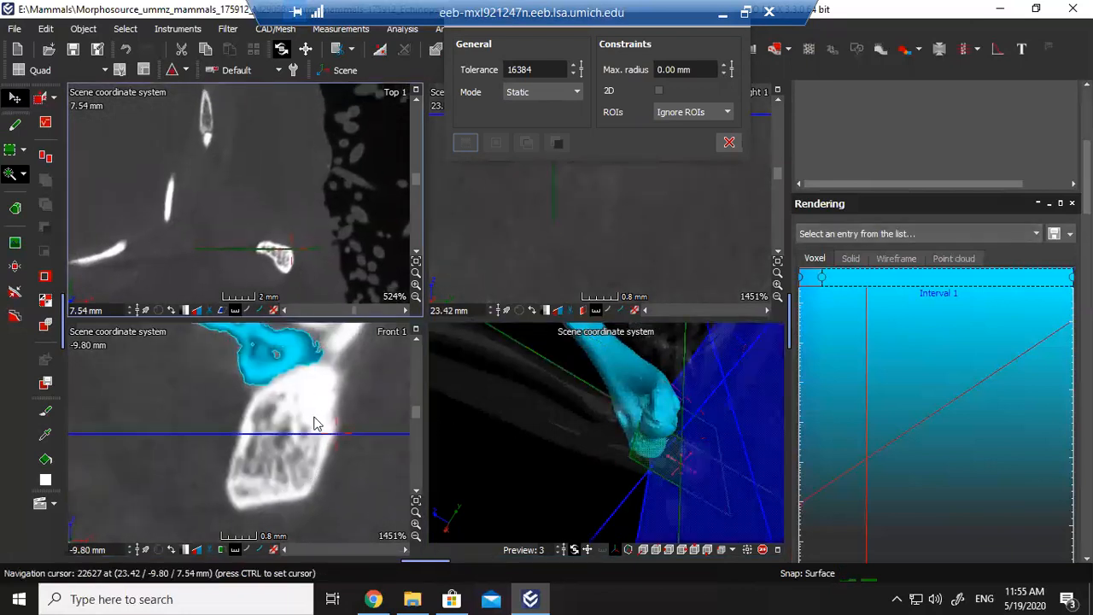
click(296, 455)
drag(467, 26, 94, 97)
middle_drag(604, 213, 618, 298)
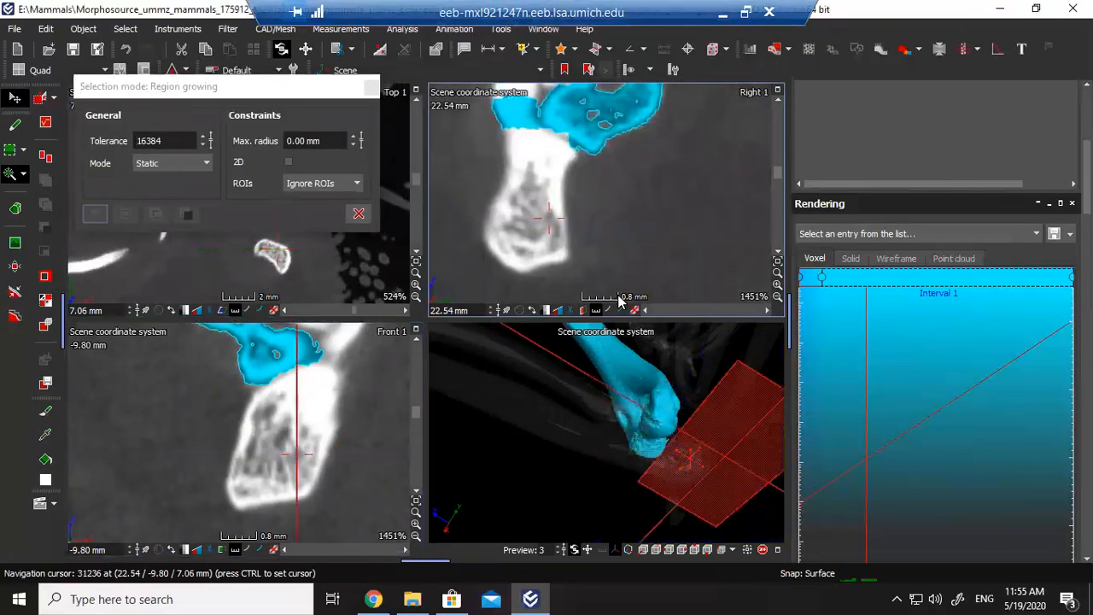
middle_drag(621, 185, 614, 220)
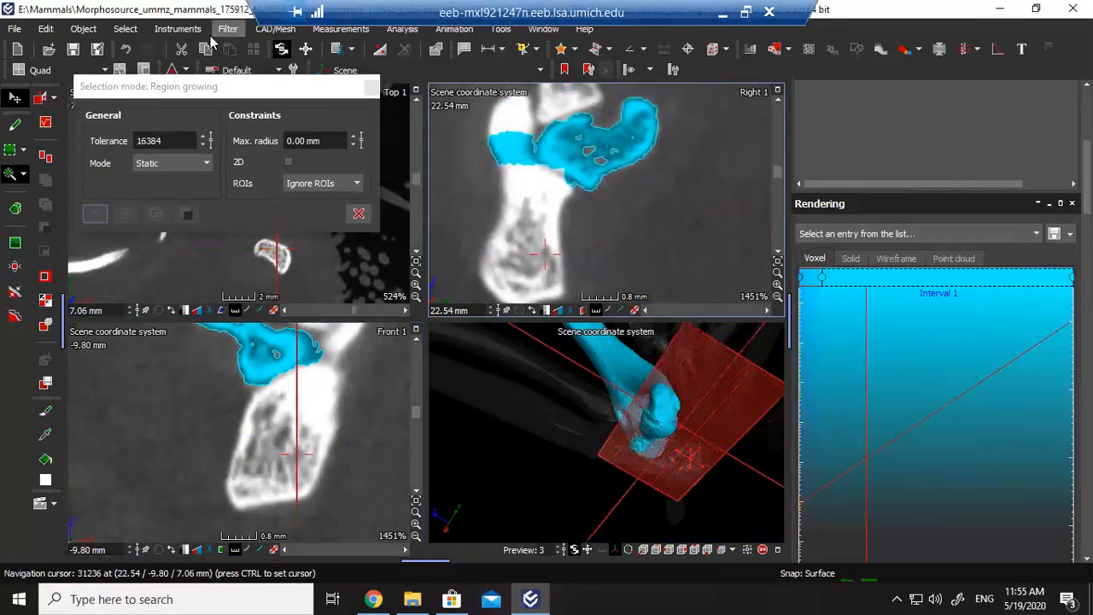
Inspect the forearm bone next to the elbow joint in the 3D view and through the Right 1 slices.
mouse_move(660, 405)
mouse_down()
mouse_move(681, 409)
mouse_move(692, 434)
mouse_move(680, 406)
mouse_up()
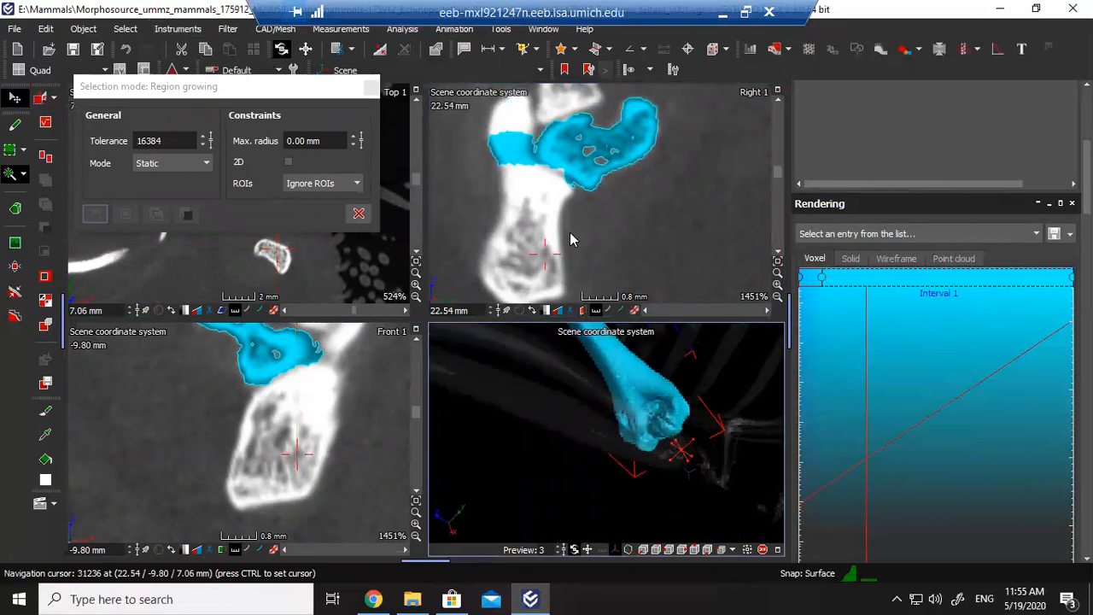
scroll(572, 238, up, 5)
scroll(571, 237, up, 8)
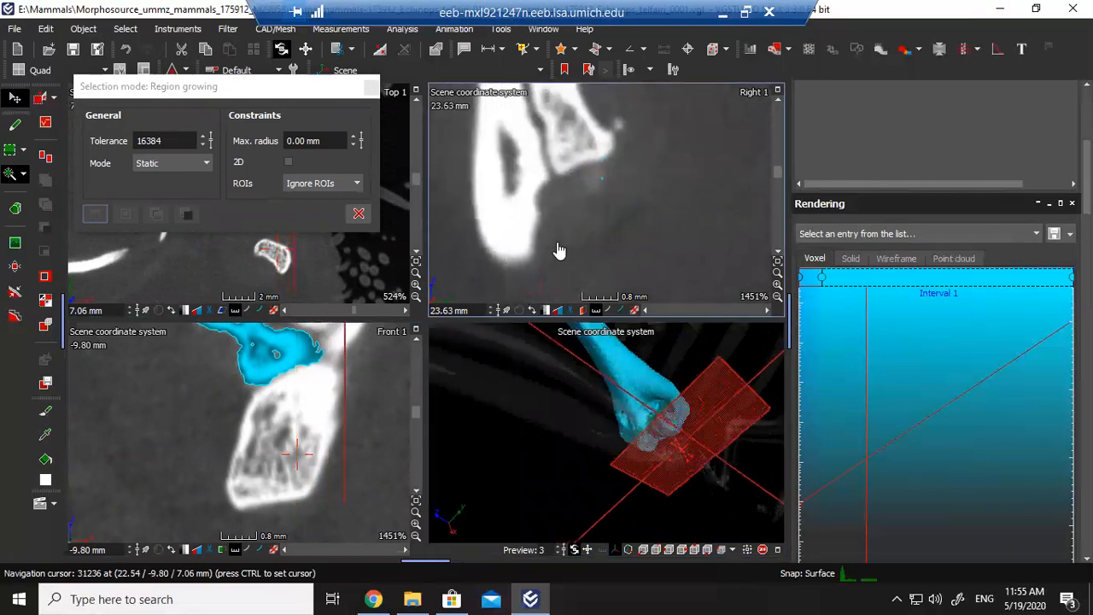
click(777, 297)
middle_drag(690, 218, 688, 252)
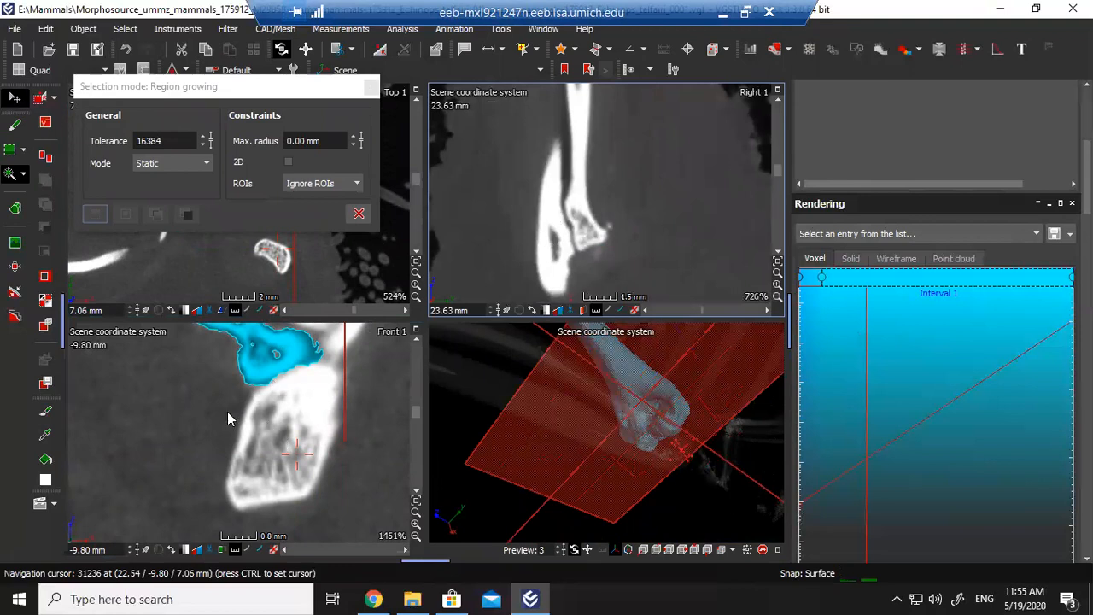
Reposition the Region growing dialog and center the slices on the forearm bone just below the humerus joint in the Front 1 slice.
drag(256, 98, 326, 121)
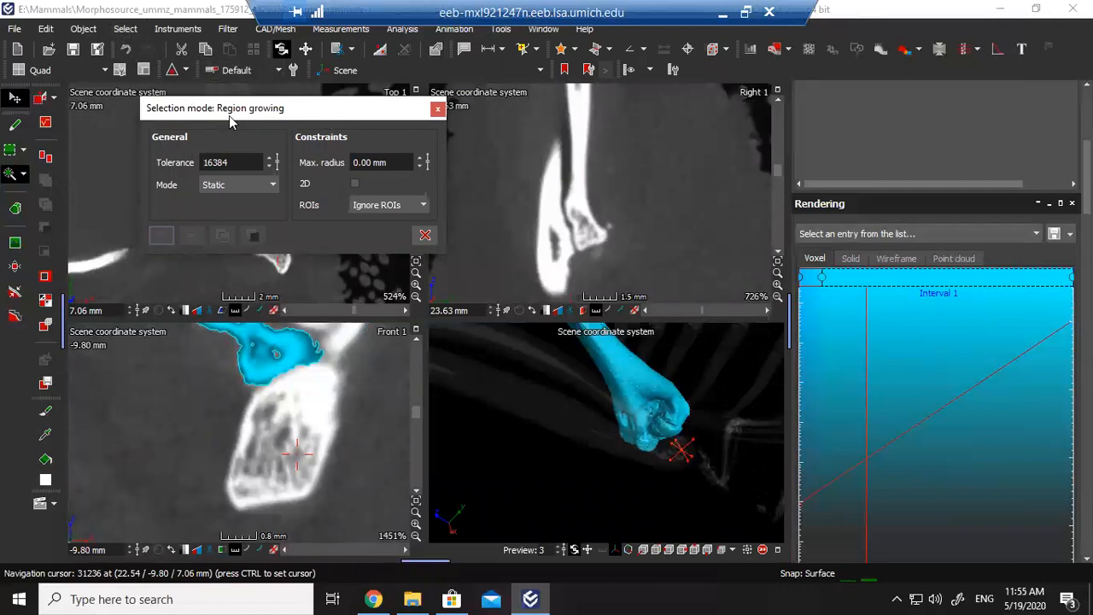
drag(270, 112, 354, 132)
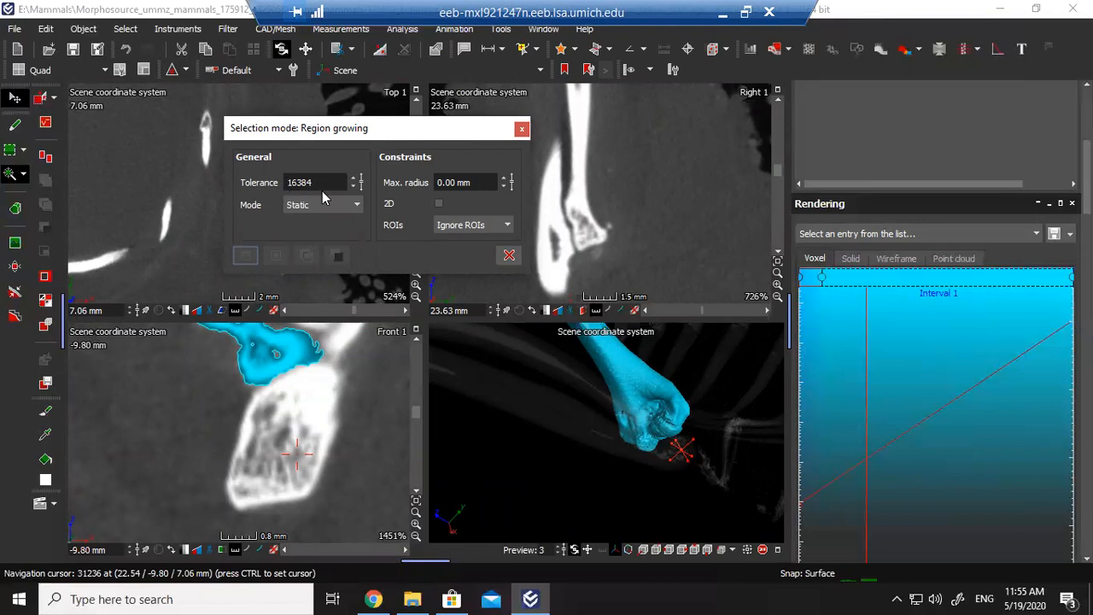
drag(312, 181, 284, 185)
click(314, 178)
mouse_move(315, 186)
mouse_down()
mouse_move(279, 188)
mouse_move(317, 184)
mouse_up()
click(301, 182)
click(318, 183)
ctrl+click(313, 410)
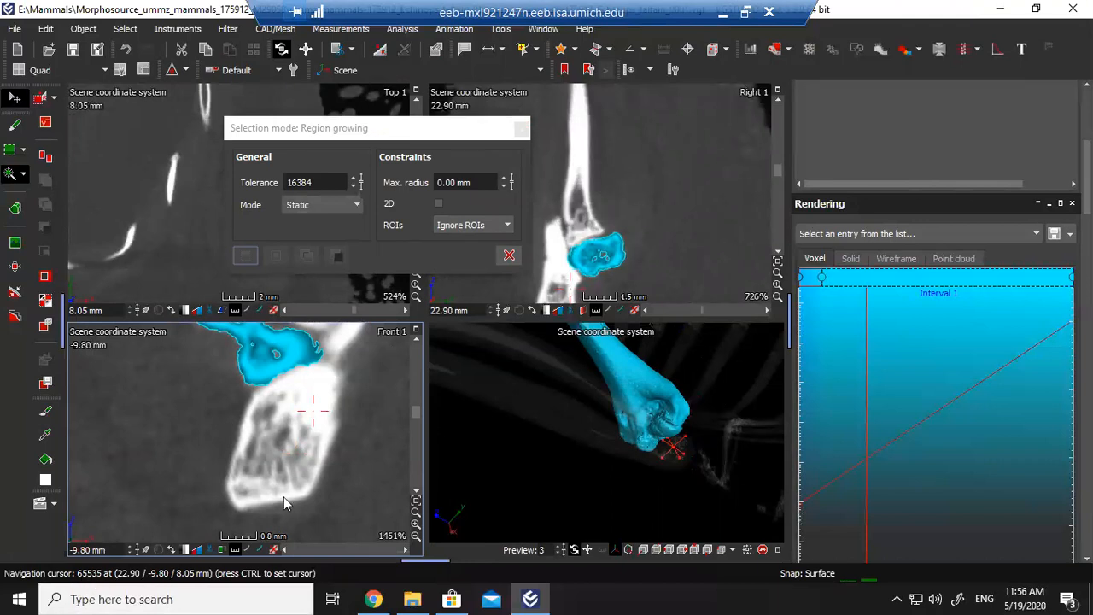
scroll(285, 430, up, 5)
scroll(269, 461, down, 5)
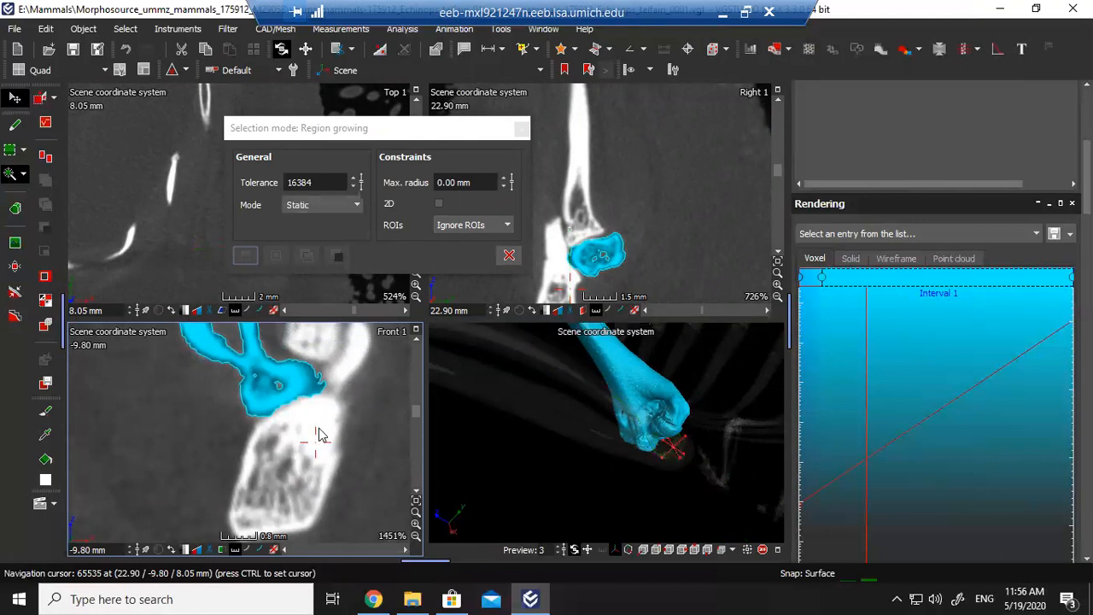
Bring the Left Humerus entry into view in the Scene Tree and examine the forearm bone's shaft through the Right 1 slices.
drag(1086, 177, 1087, 126)
mouse_move(321, 182)
mouse_down()
mouse_move(282, 182)
mouse_move(331, 187)
mouse_up()
click(291, 180)
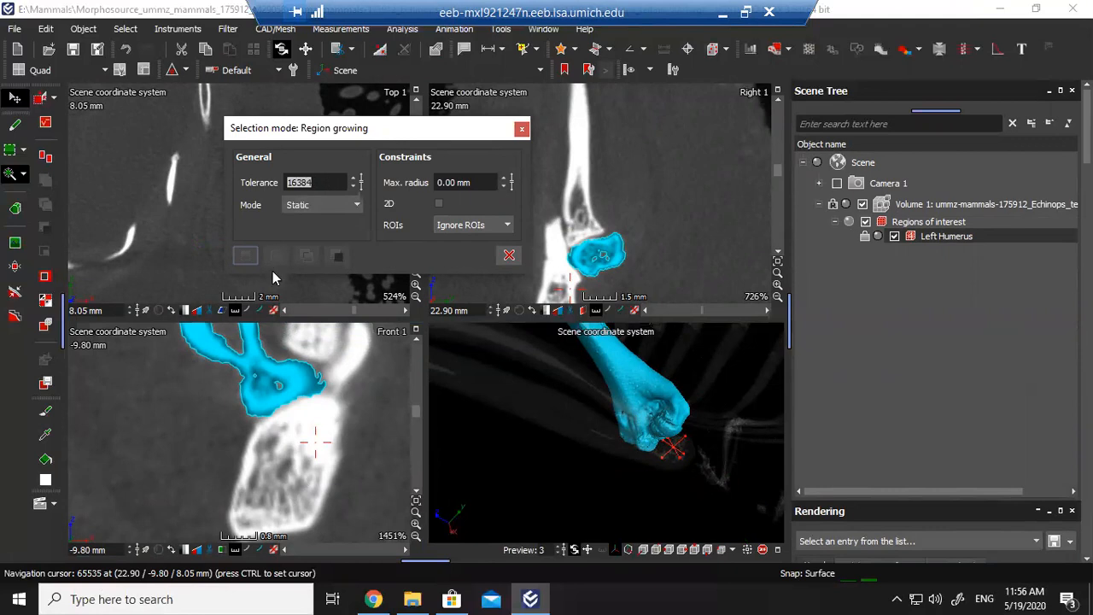
drag(623, 169, 639, 236)
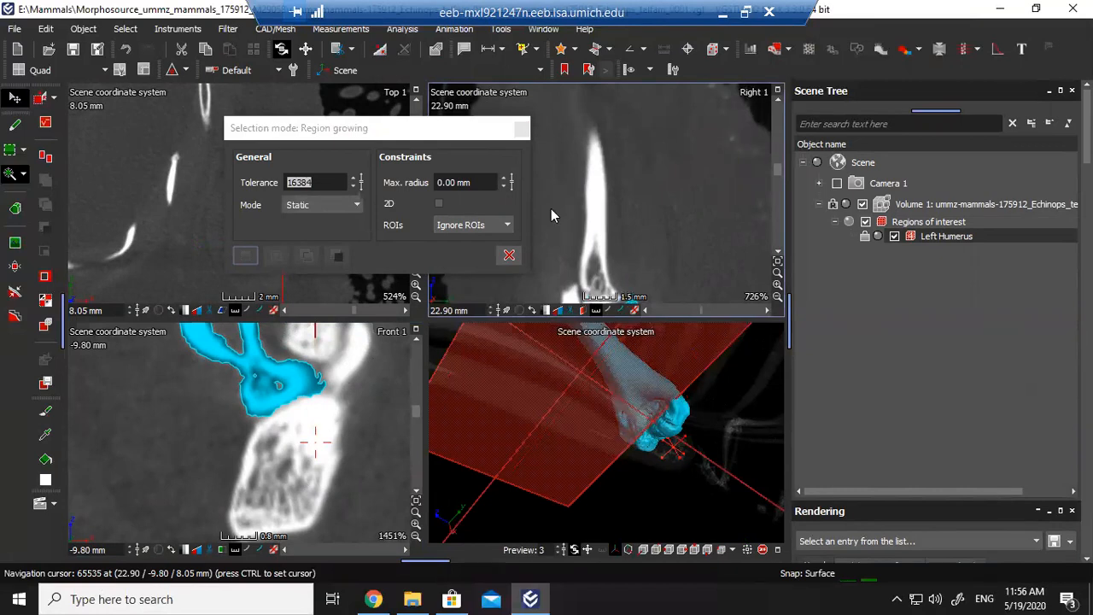
scroll(557, 206, down, 4)
scroll(584, 225, down, 5)
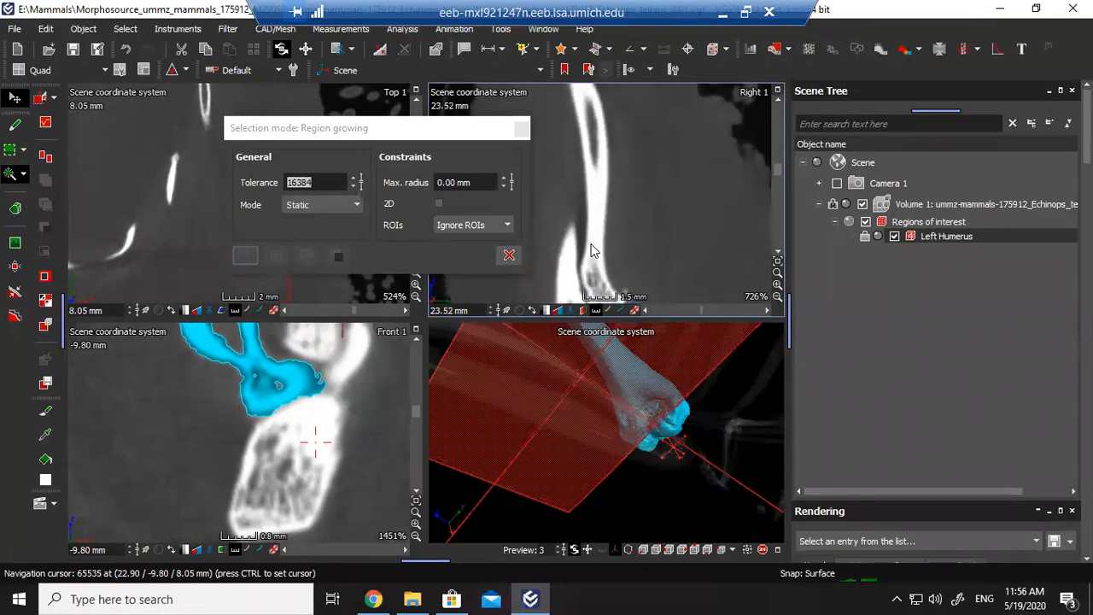
click(776, 296)
scroll(602, 192, down, 2)
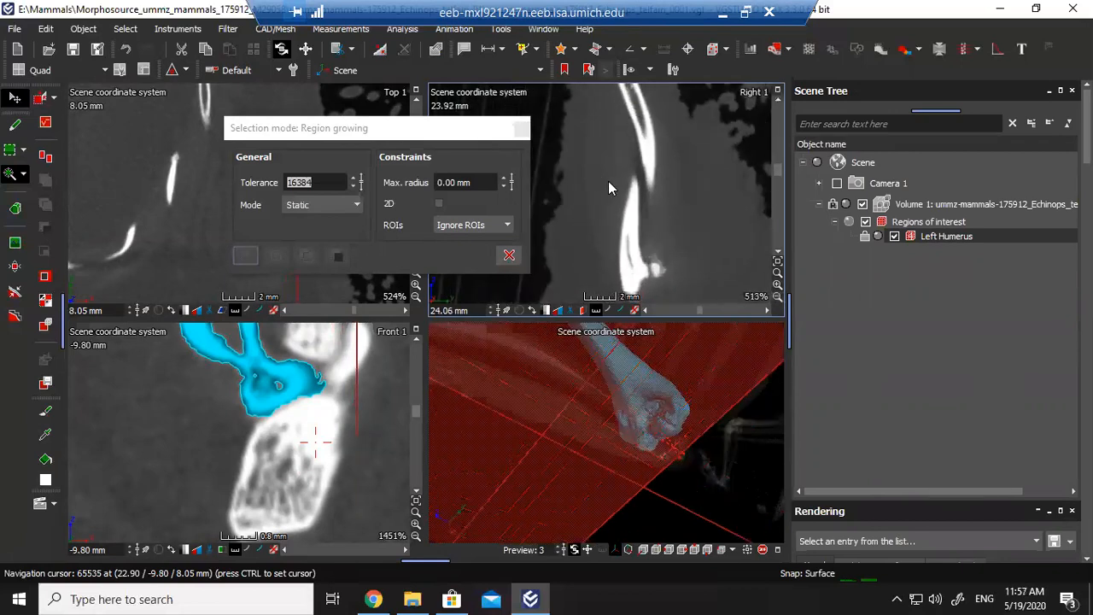
scroll(623, 219, down, 4)
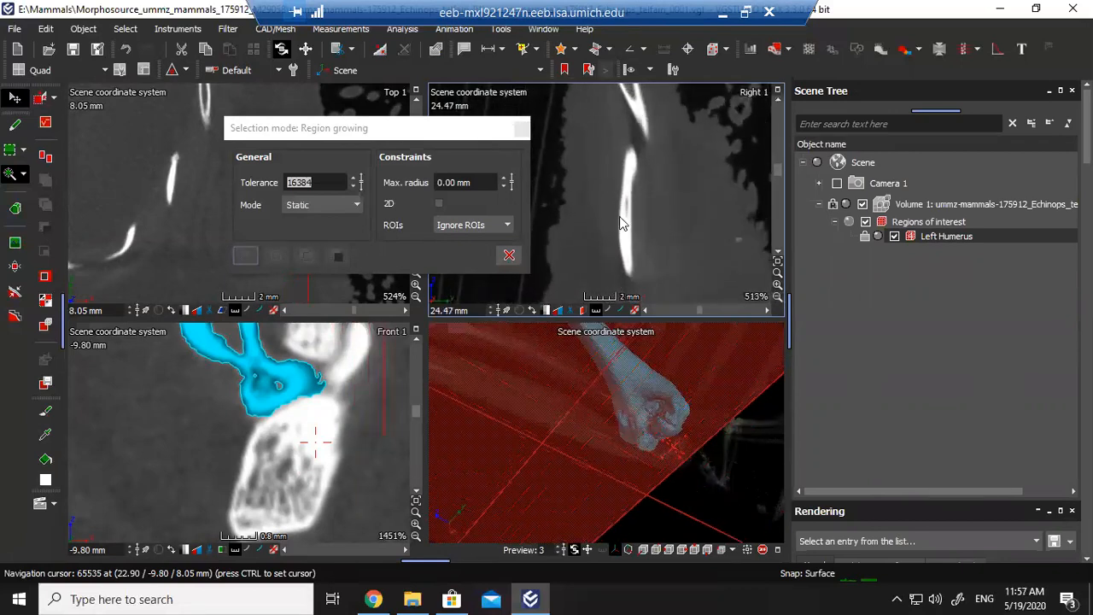
Set Region growing to avoid other visible ROIs and keep its mode on Static.
drag(404, 134, 311, 88)
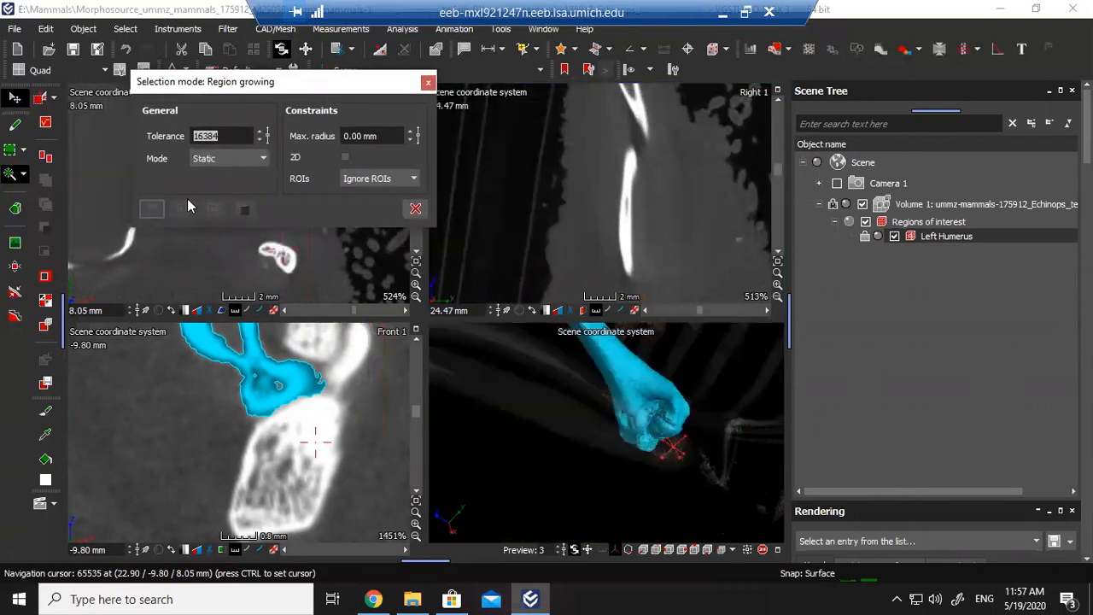
click(379, 180)
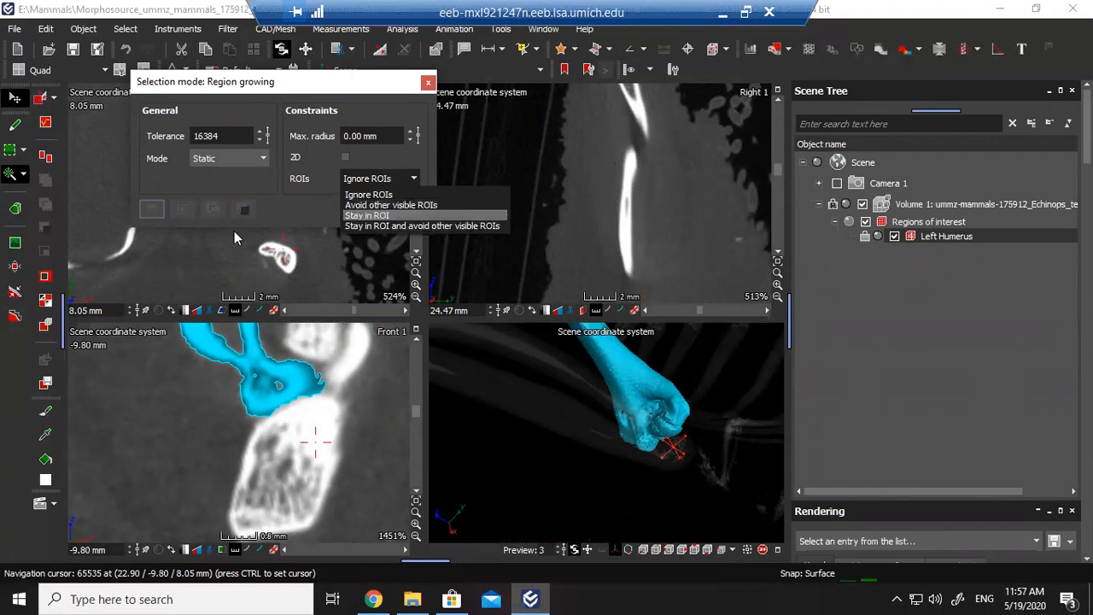
click(292, 89)
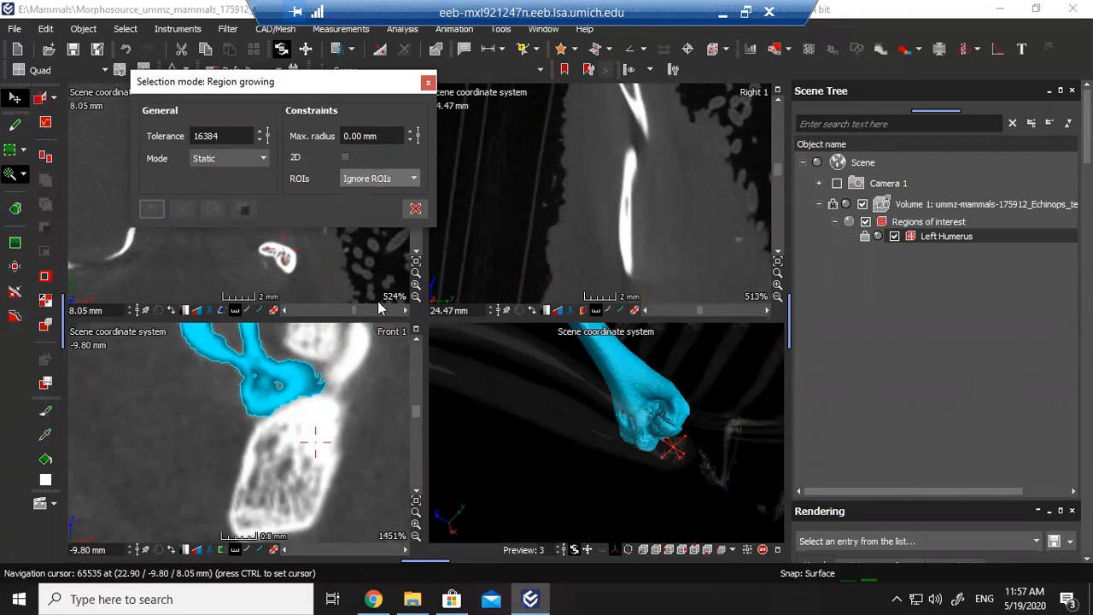
click(380, 181)
click(389, 207)
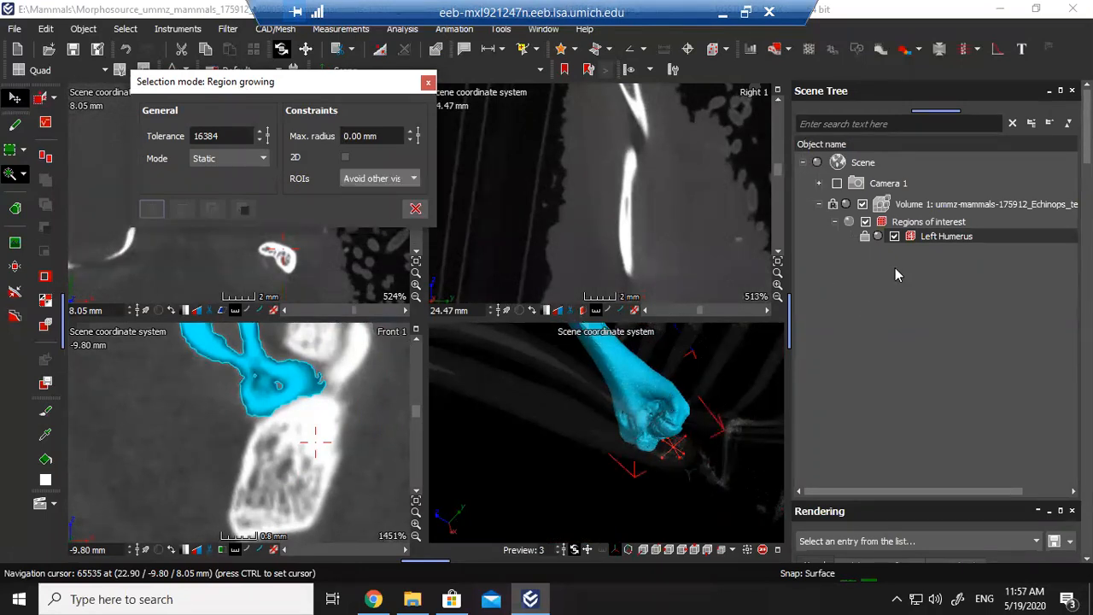
drag(531, 388, 502, 389)
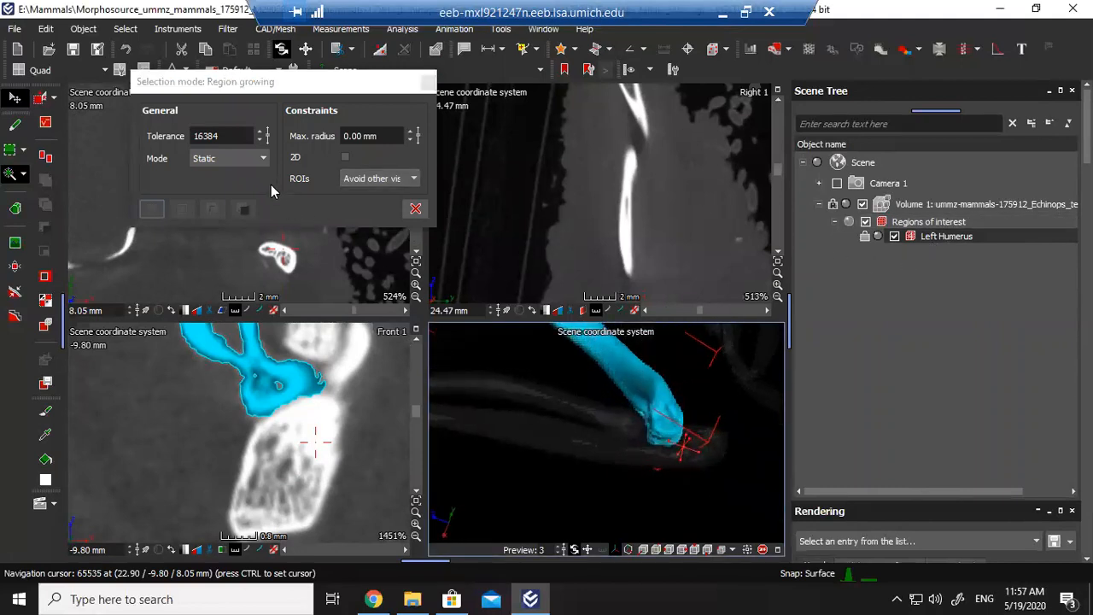
click(242, 161)
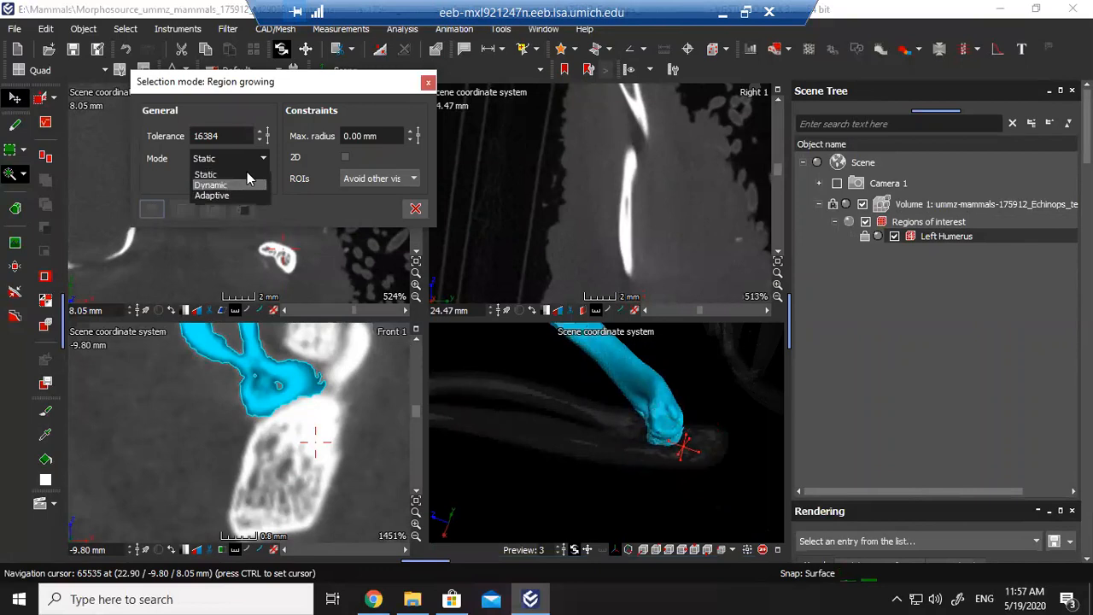
click(208, 176)
click(249, 160)
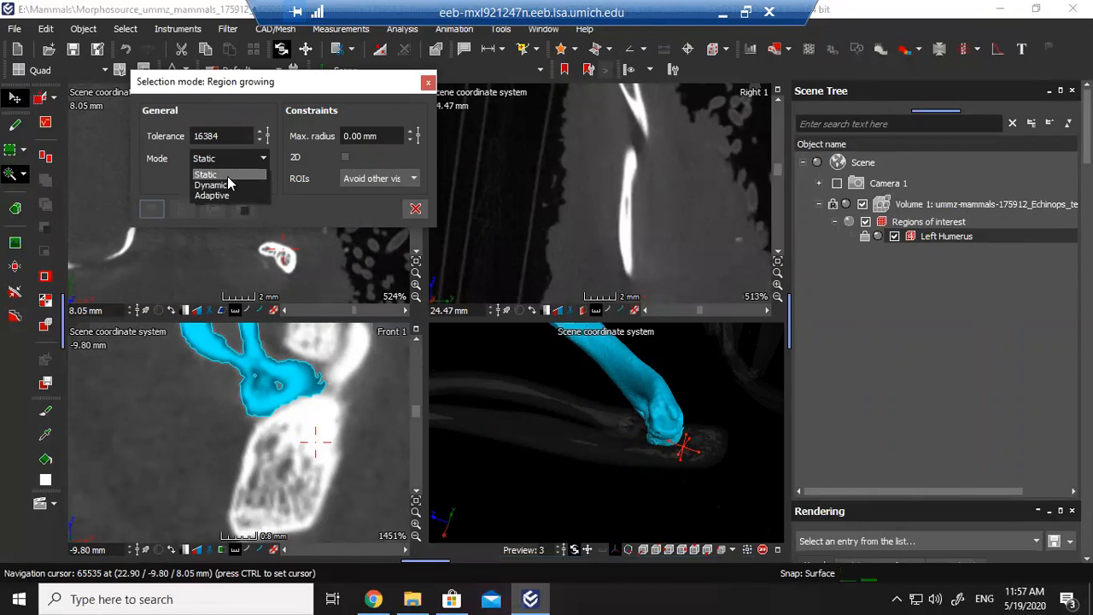
click(226, 177)
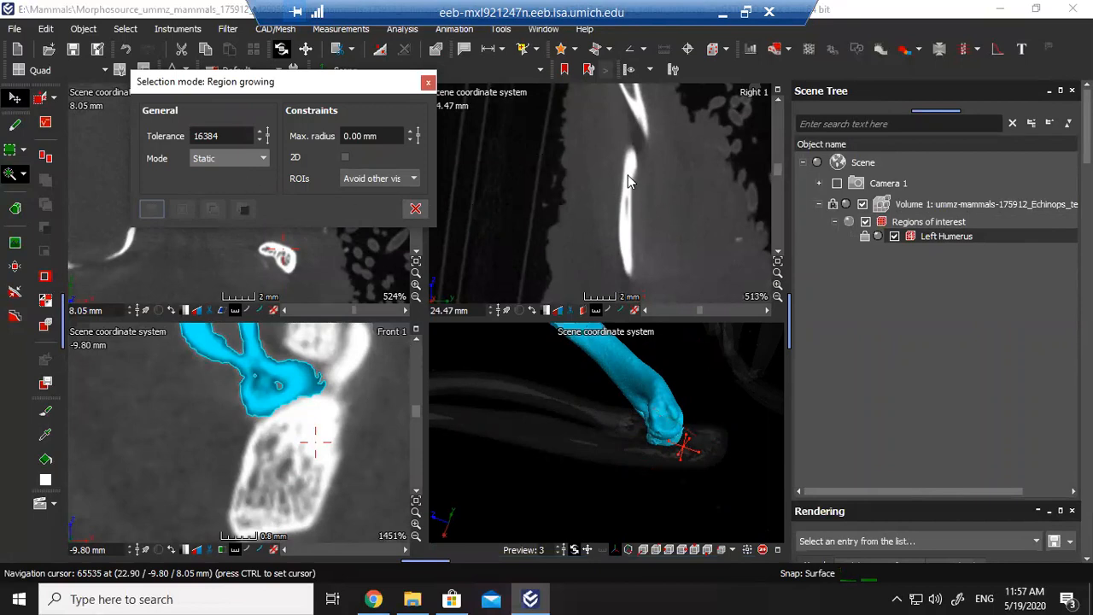
Set the Region growing tolerance to 10000 and grow a selection from the forearm bone's shaft in the Right 1 slice.
drag(226, 136, 147, 140)
click(221, 138)
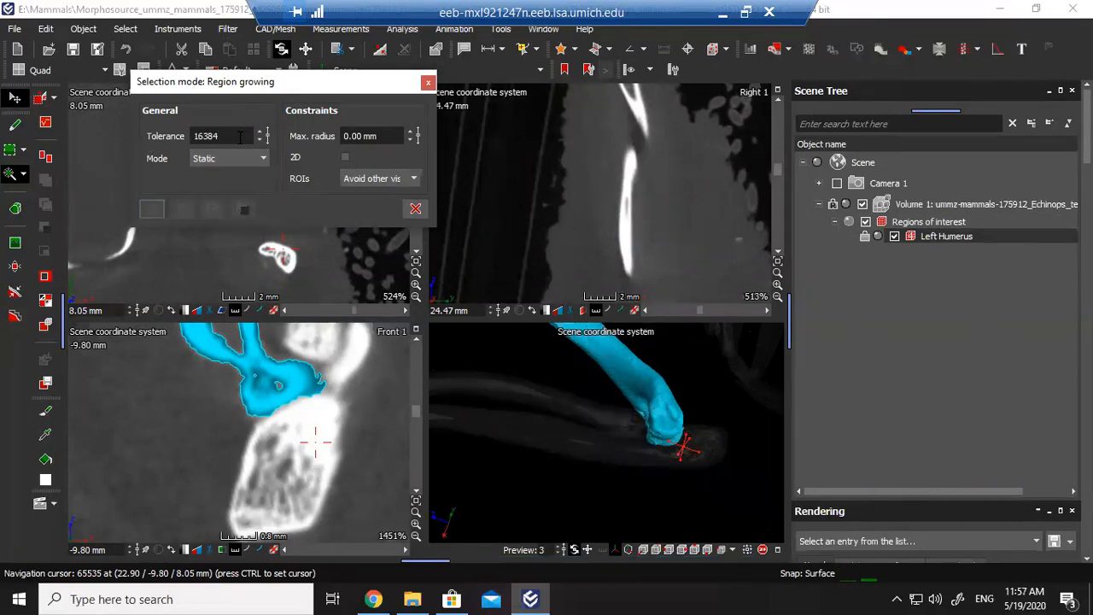
drag(221, 138, 184, 143)
text(10000)
ctrl+click(622, 229)
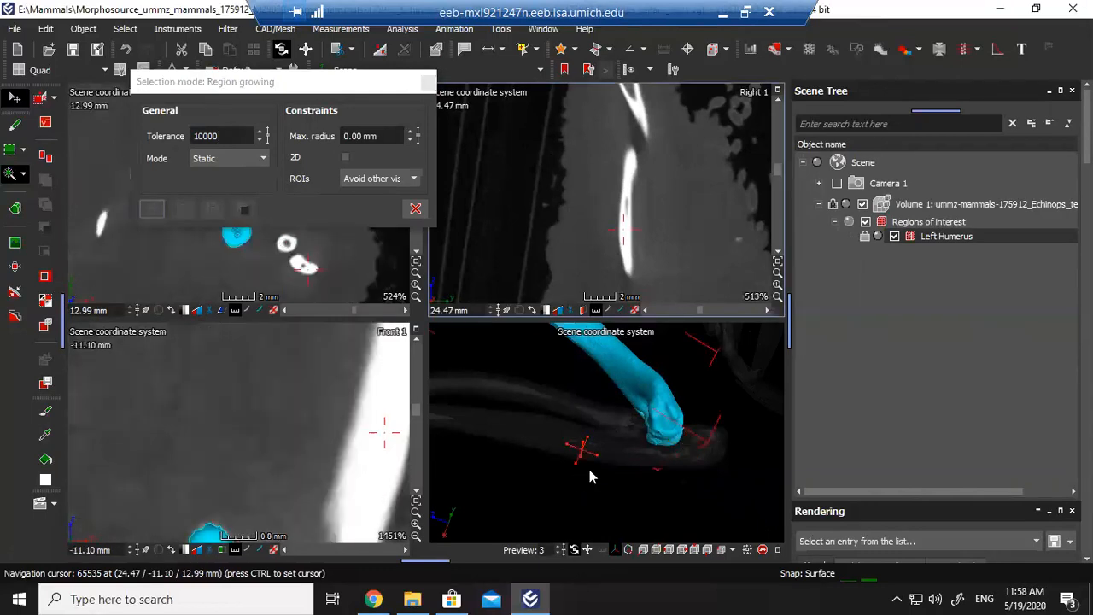
click(626, 186)
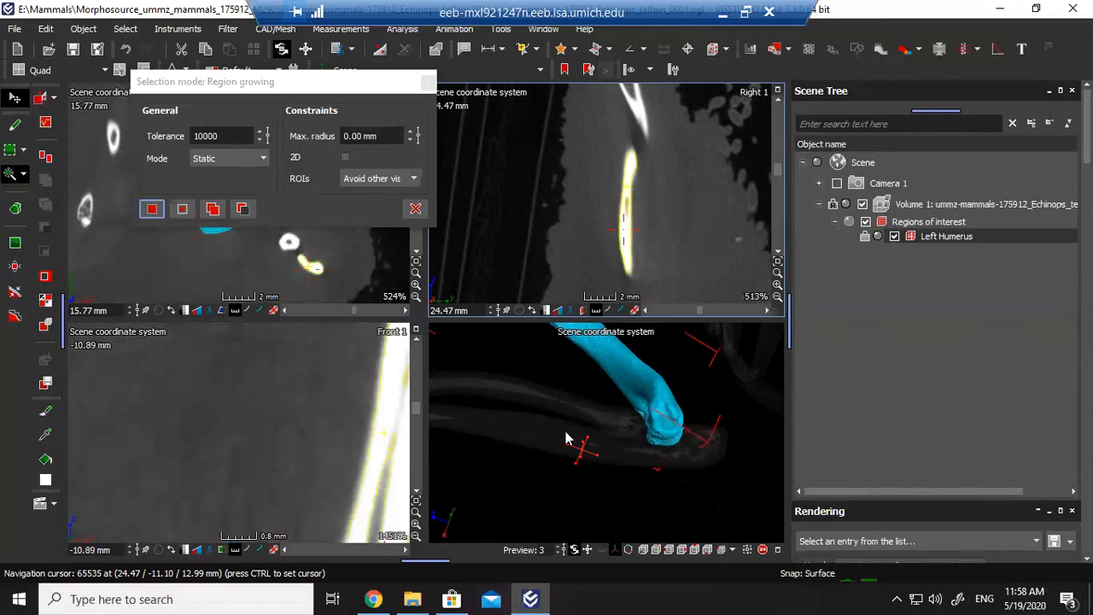
Examine how far the grown selection extends along the forearm bone and toward its neighbours, mainly through the Front 1 slices.
scroll(360, 426, up, 2)
middle_drag(360, 431, 280, 411)
scroll(280, 411, down, 1)
click(417, 298)
click(416, 296)
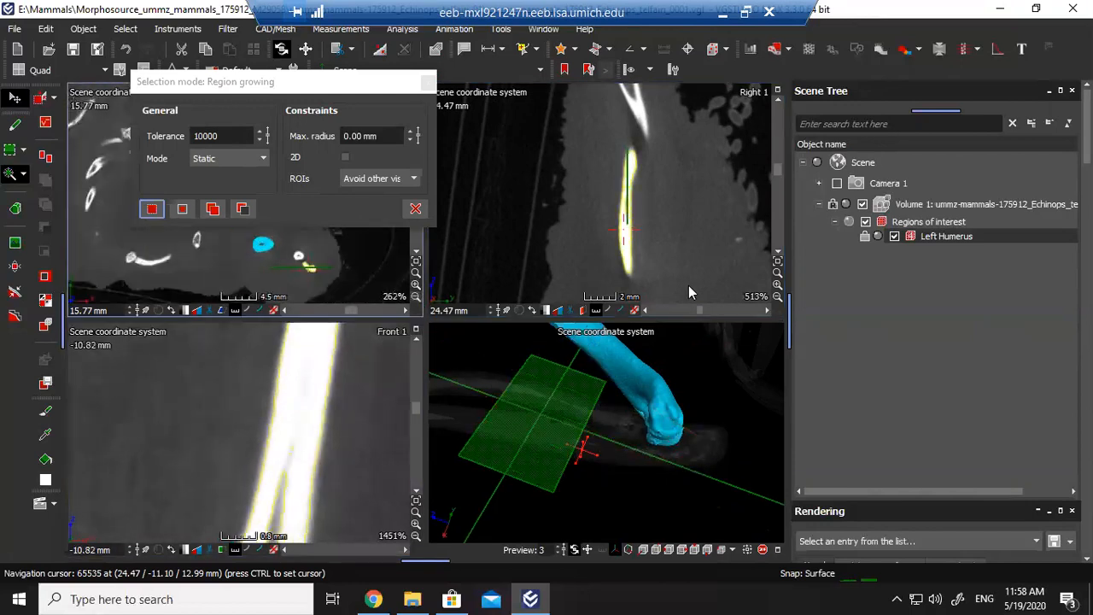
click(776, 296)
middle_drag(243, 419, 201, 404)
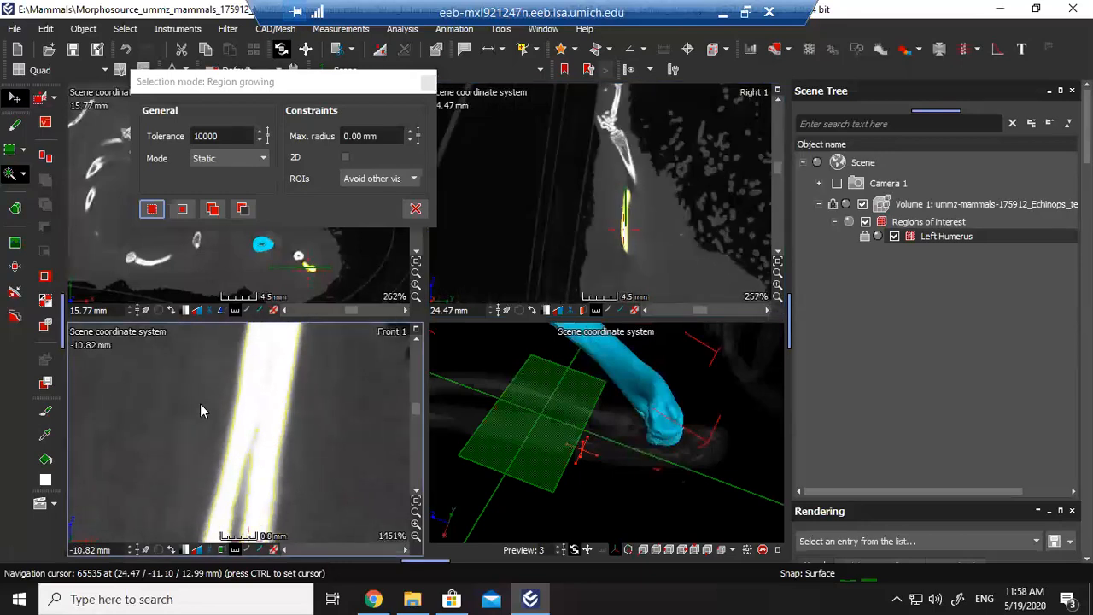
click(415, 536)
click(415, 536)
click(415, 536)
scroll(338, 465, up, 4)
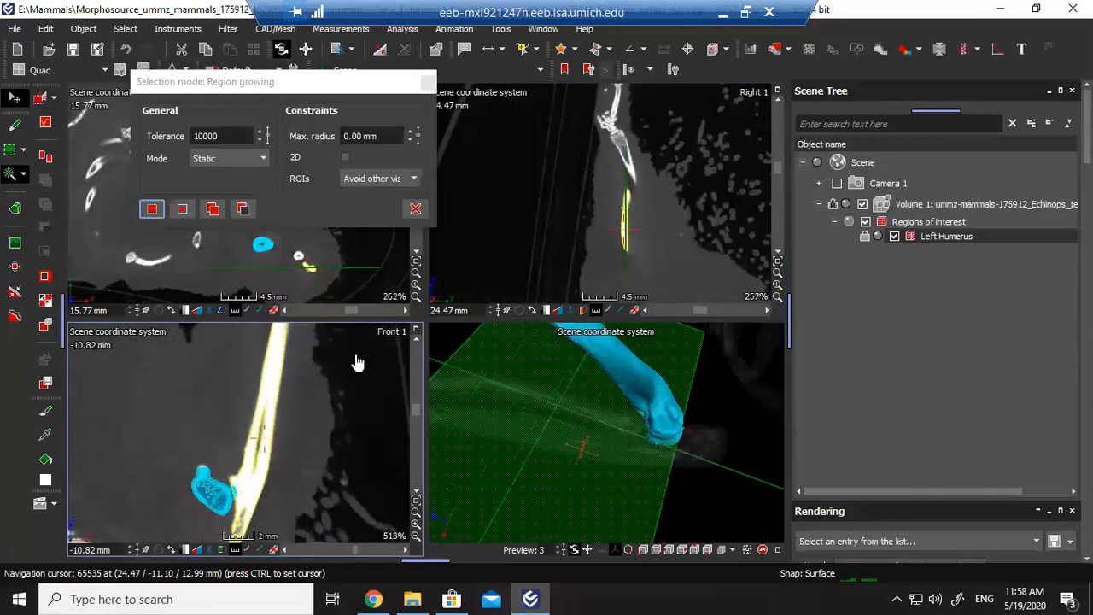
scroll(267, 501, down, 10)
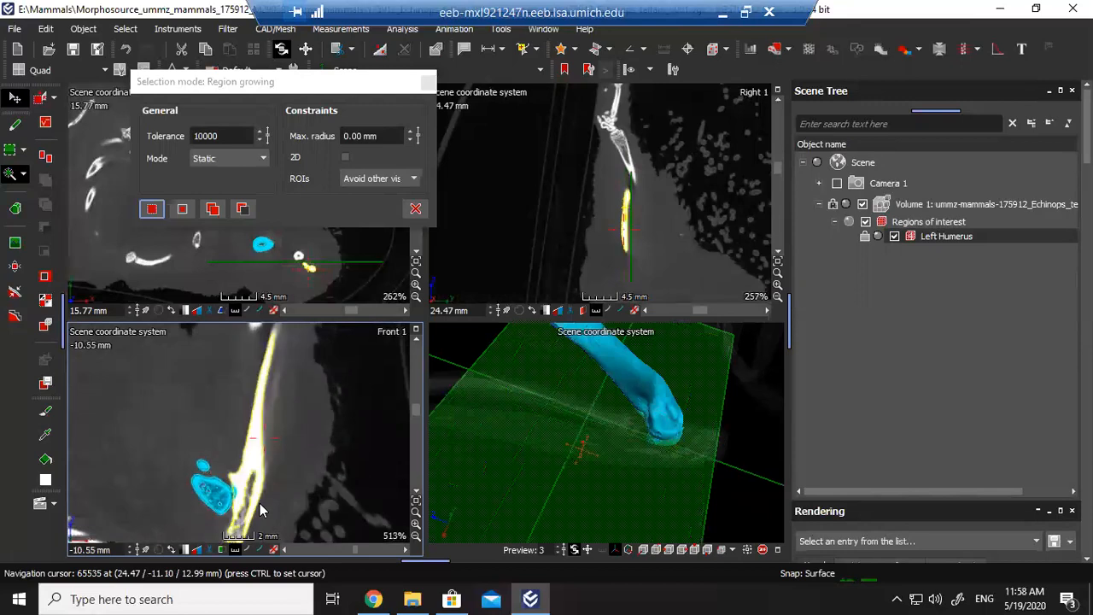
scroll(282, 395, down, 4)
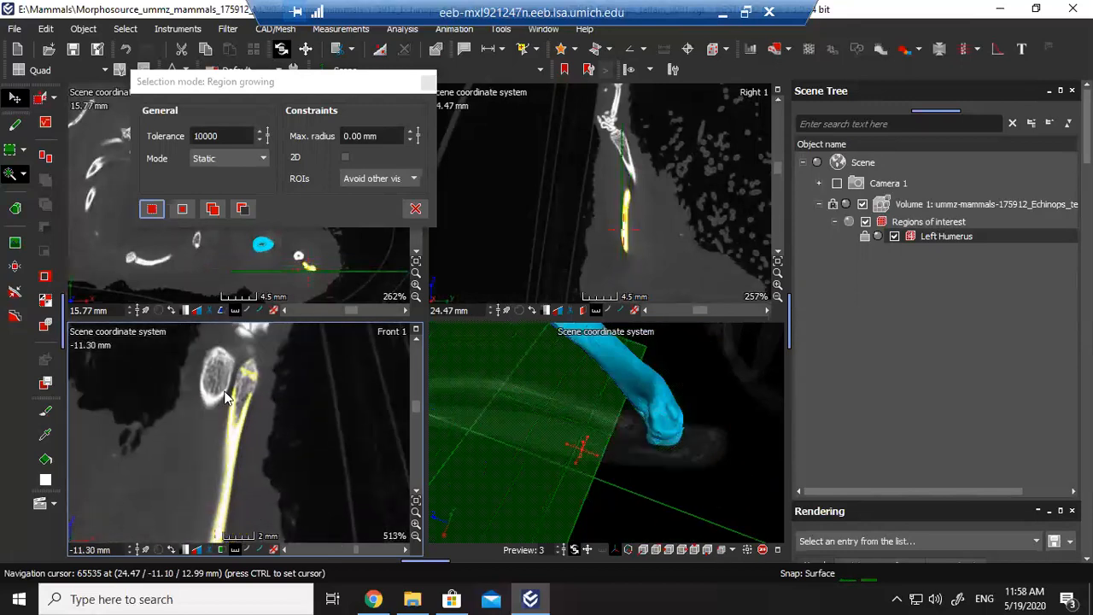
scroll(253, 394, up, 4)
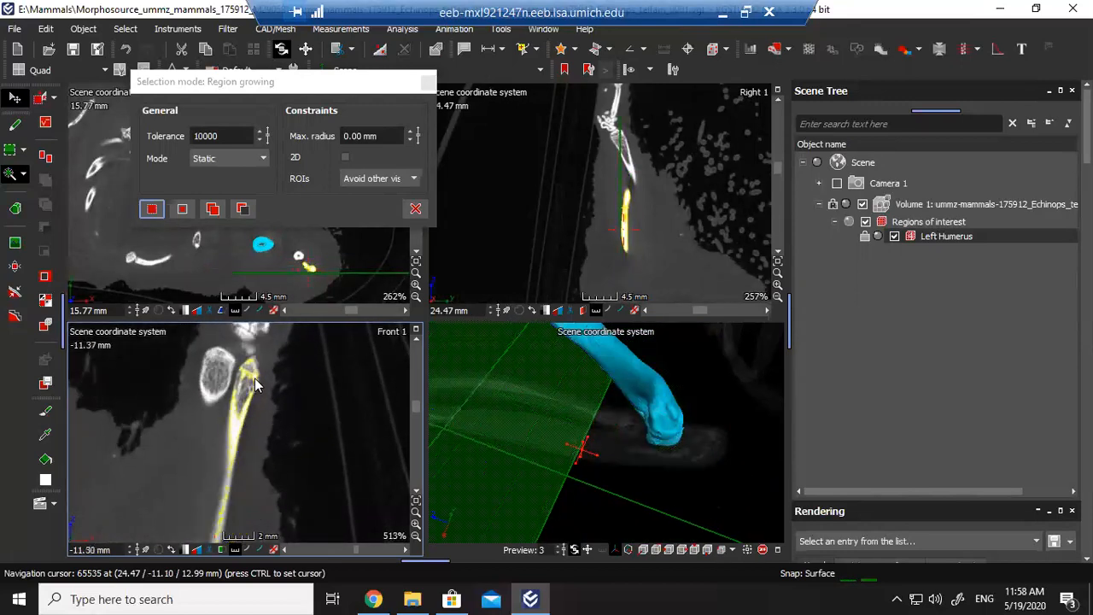
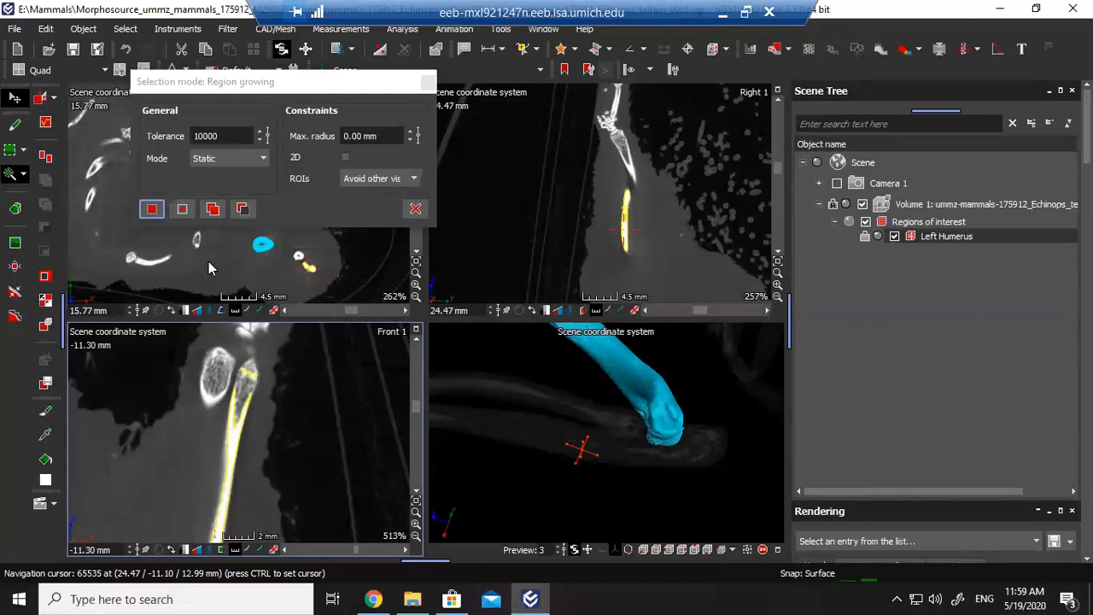
Create a region of interest from the grown forearm bone selection and give the new region its own volume rendering settings.
click(152, 210)
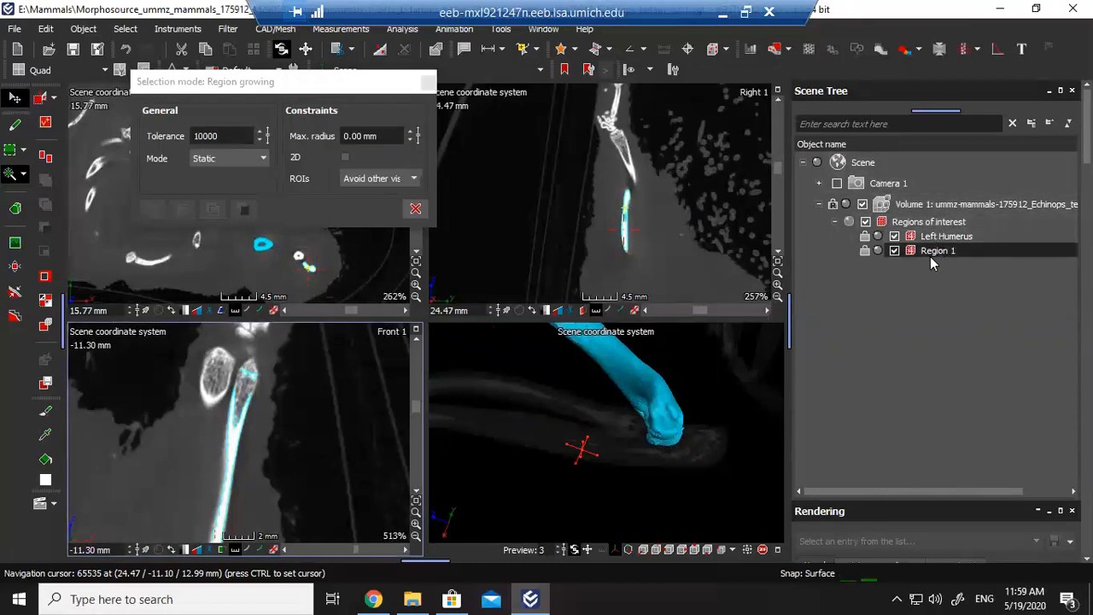
drag(1086, 128, 1086, 142)
scroll(837, 338, down, 8)
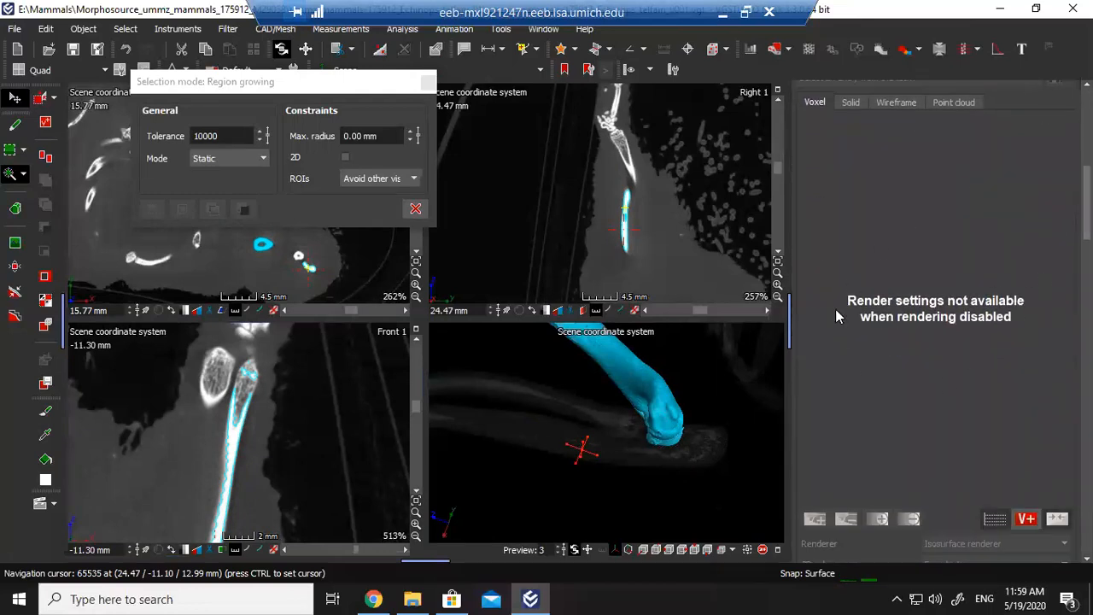
drag(1086, 201, 1085, 245)
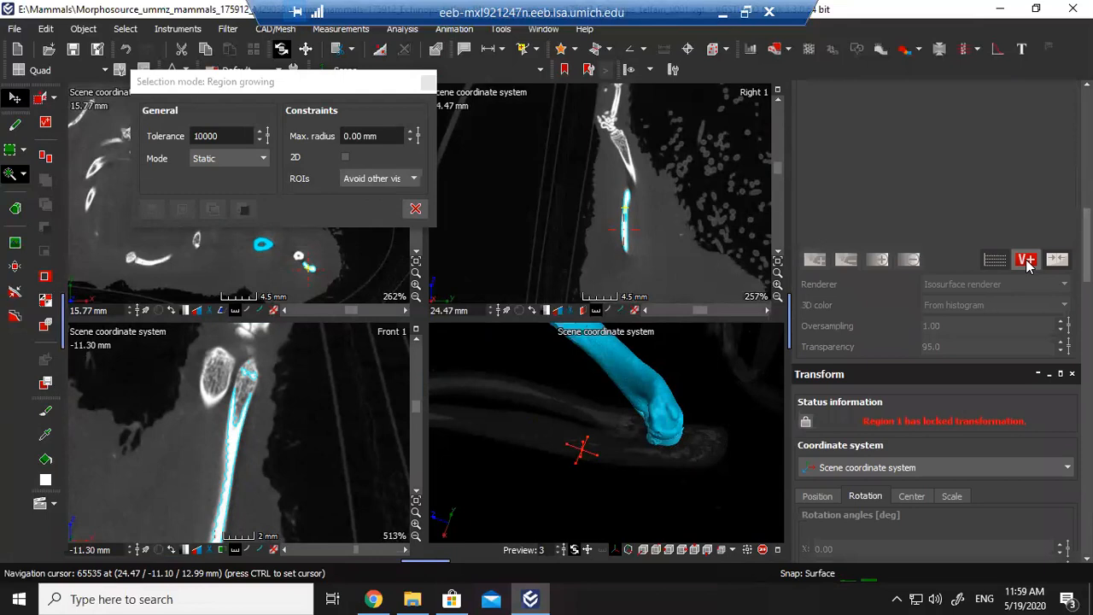
click(1026, 260)
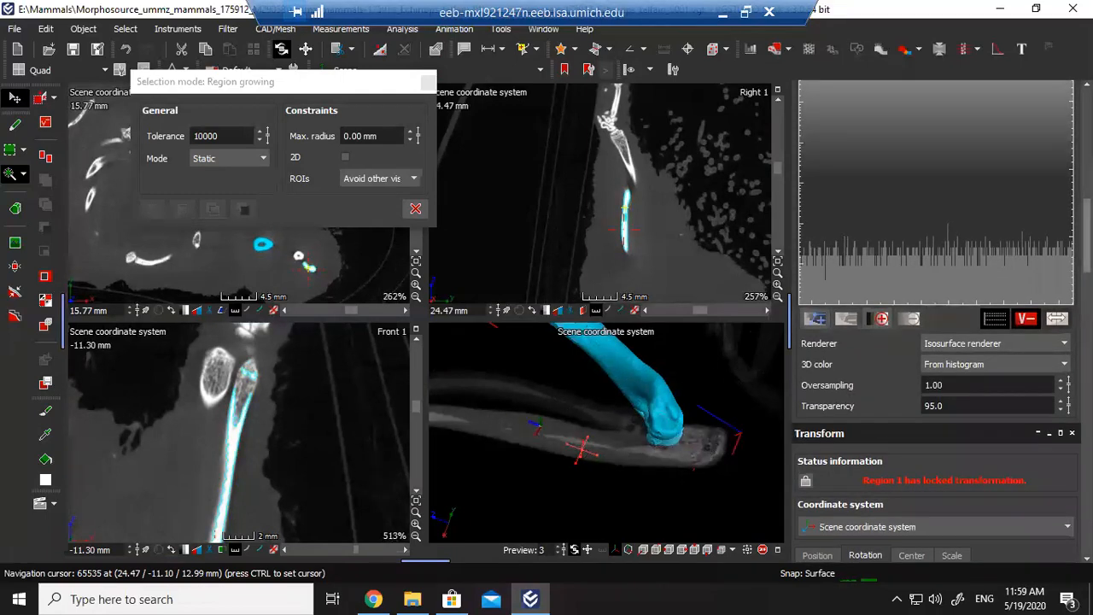
Review the rendering settings of the new Region 1 and of the parent Echinops volume, including their transparency.
drag(1086, 239, 1087, 141)
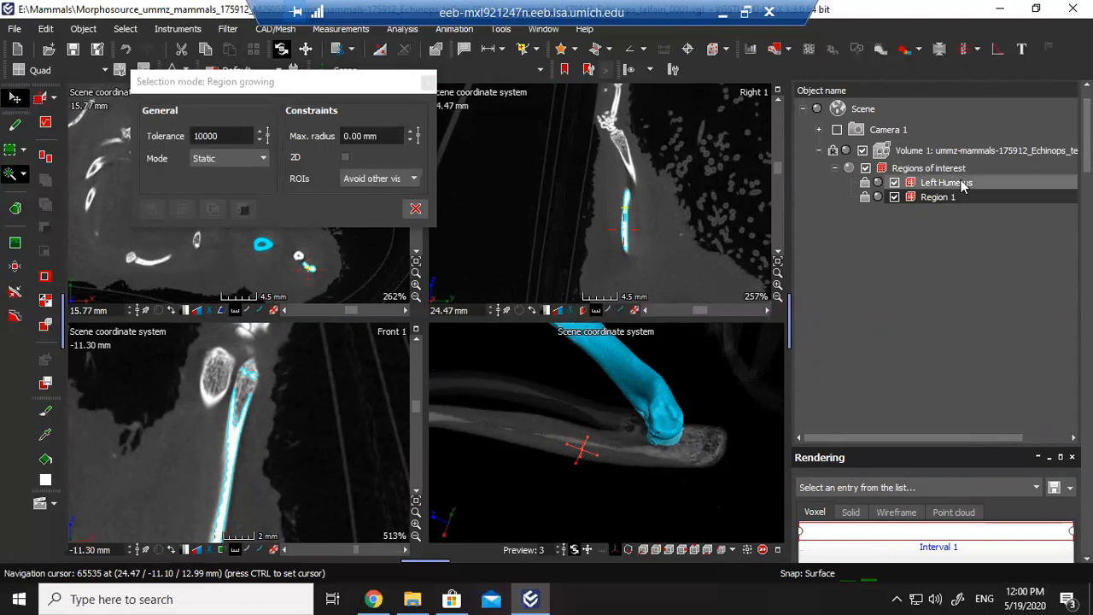
scroll(939, 194, down, 5)
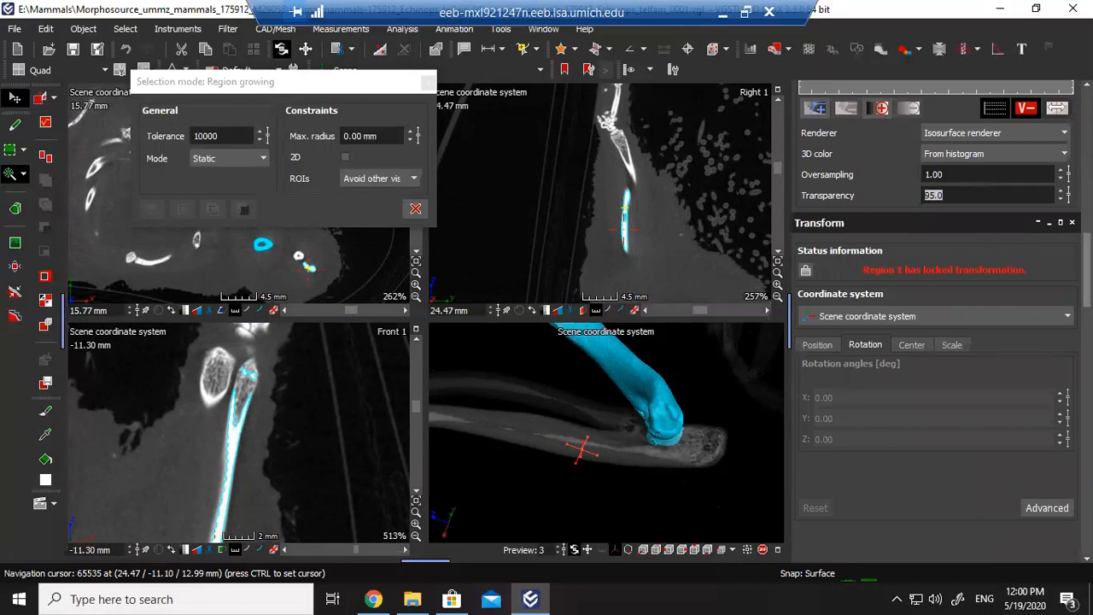
scroll(945, 194, up, 5)
scroll(969, 214, up, 1)
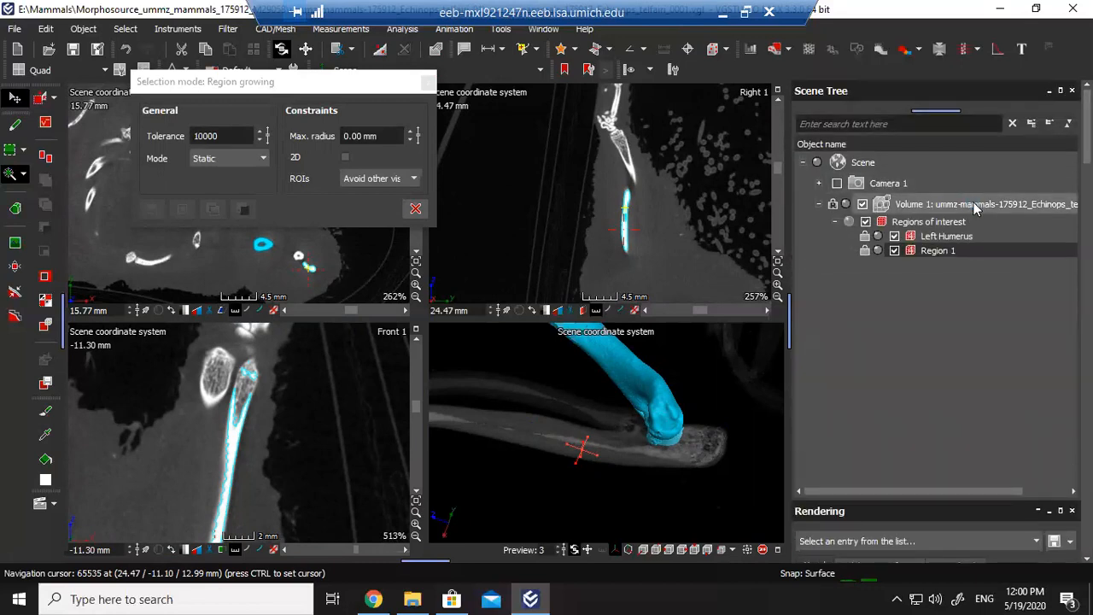
click(973, 204)
scroll(939, 536, down, 8)
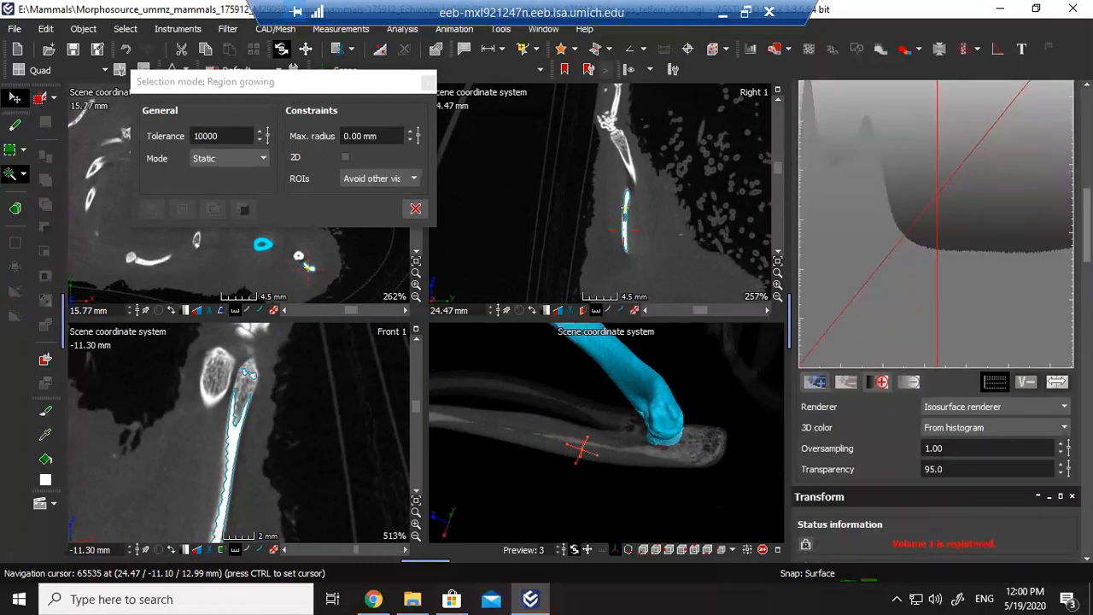
scroll(936, 321, up, 8)
Select Region 1 and set its rendering transparency to 0.
click(937, 251)
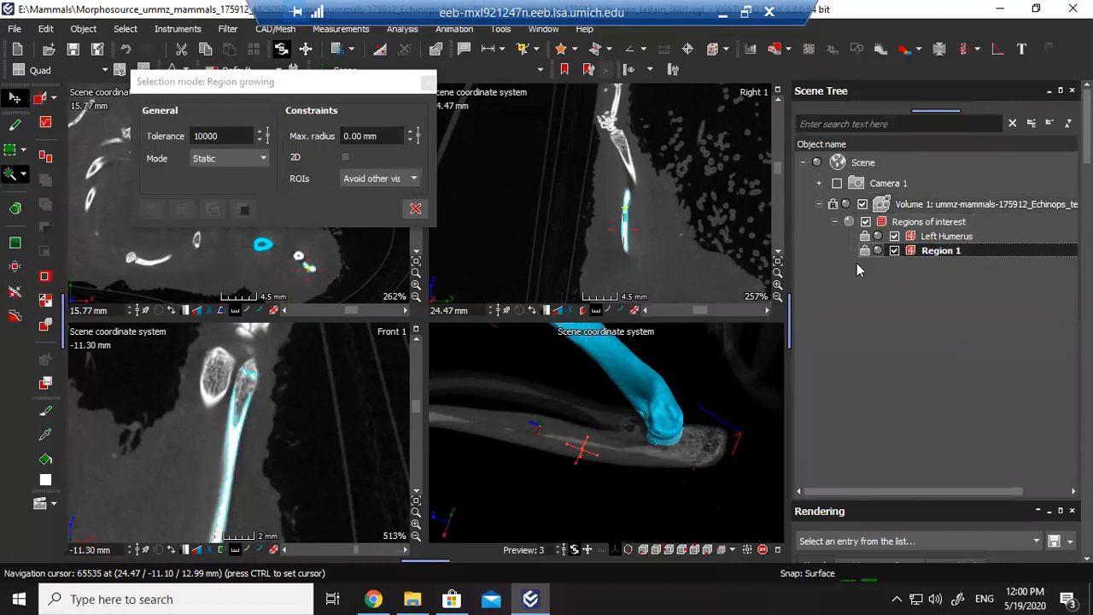
scroll(947, 391, down, 8)
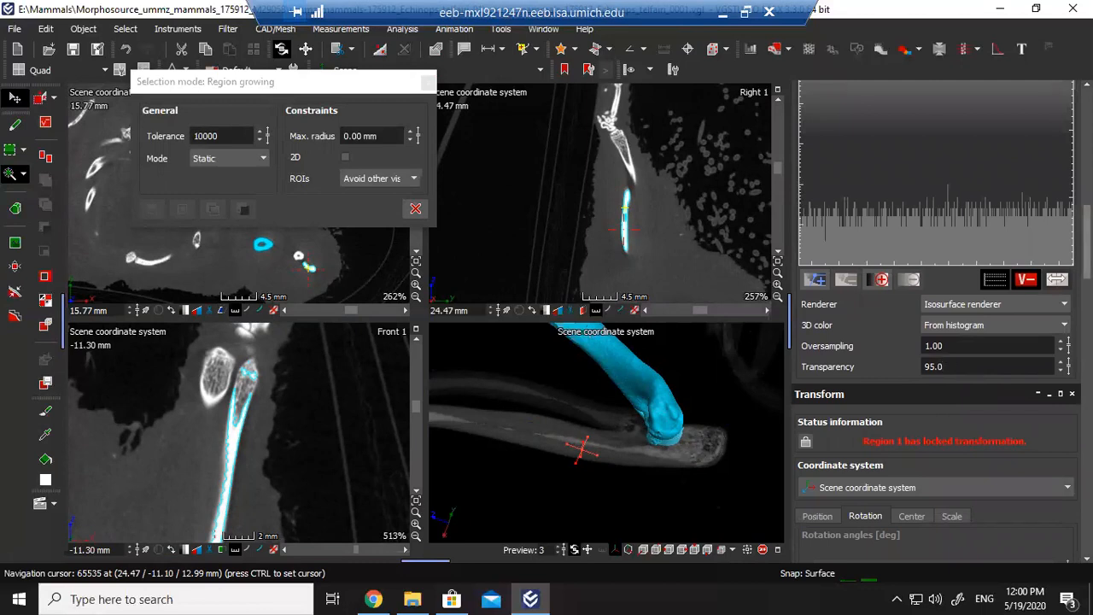
scroll(936, 321, up, 4)
scroll(939, 256, up, 3)
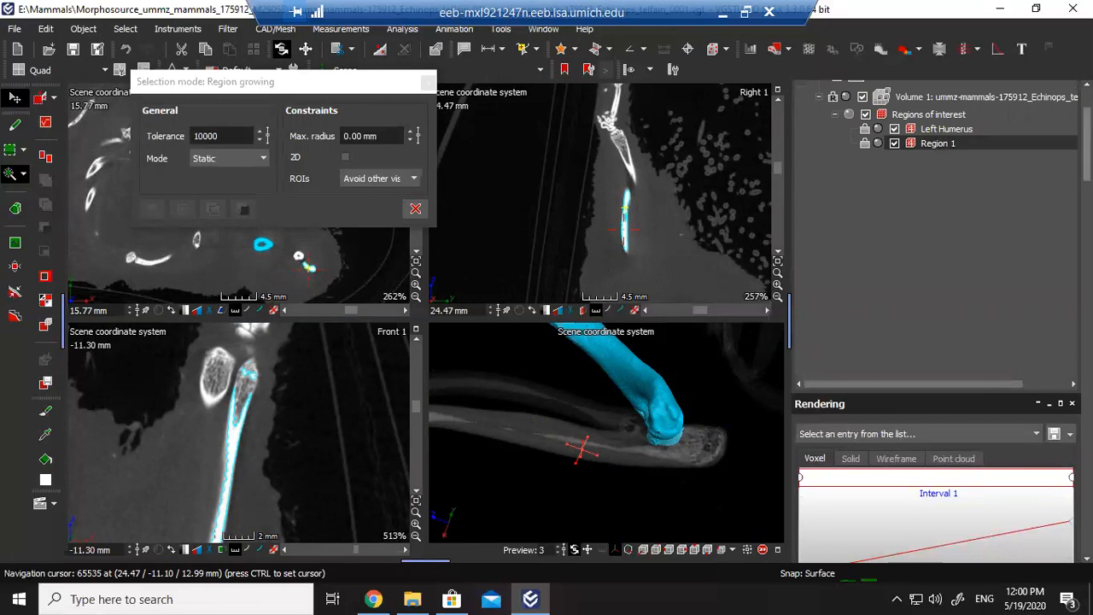
scroll(936, 321, down, 5)
scroll(979, 361, down, 1)
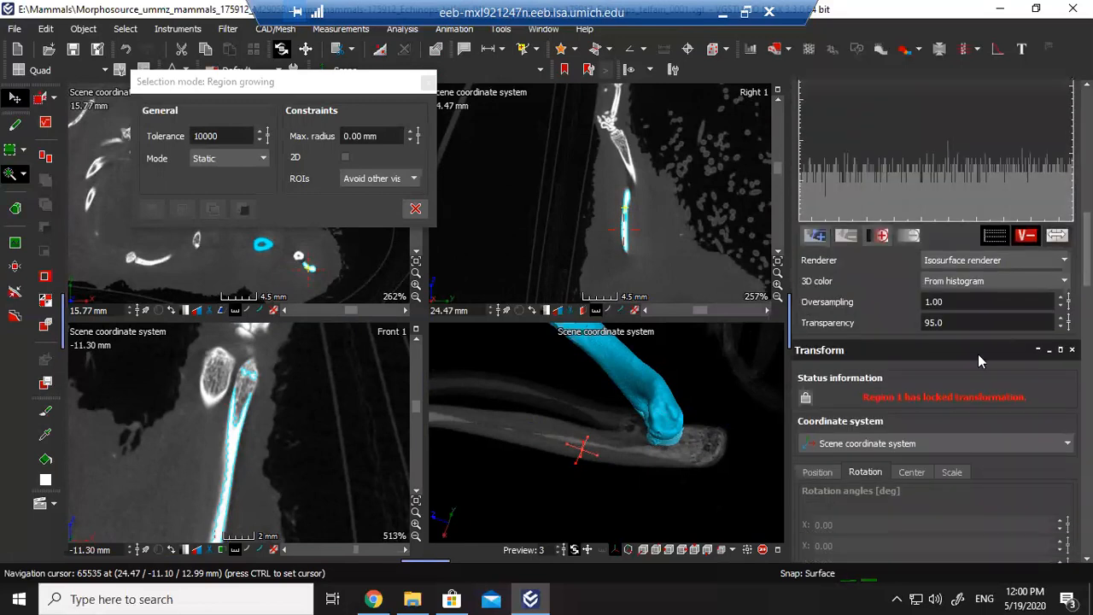
key(Return)
text(0)
key(Return)
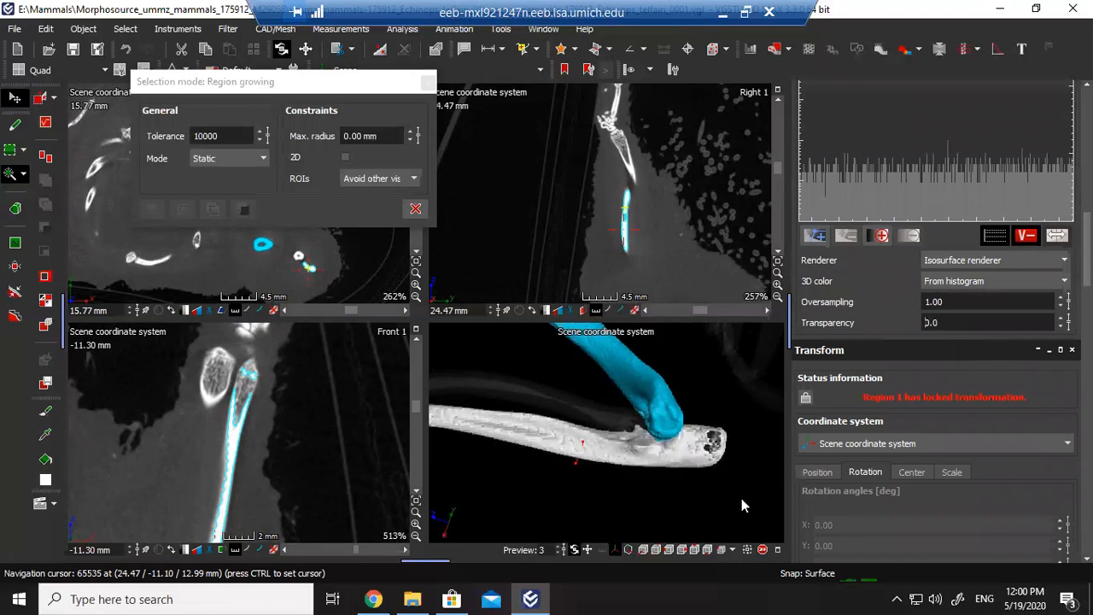
Examine the surface of Region 1 at the forearm bone's wrist end in the 3D view.
scroll(617, 429, down, 4)
drag(622, 430, 855, 457)
scroll(607, 454, up, 4)
scroll(621, 453, up, 6)
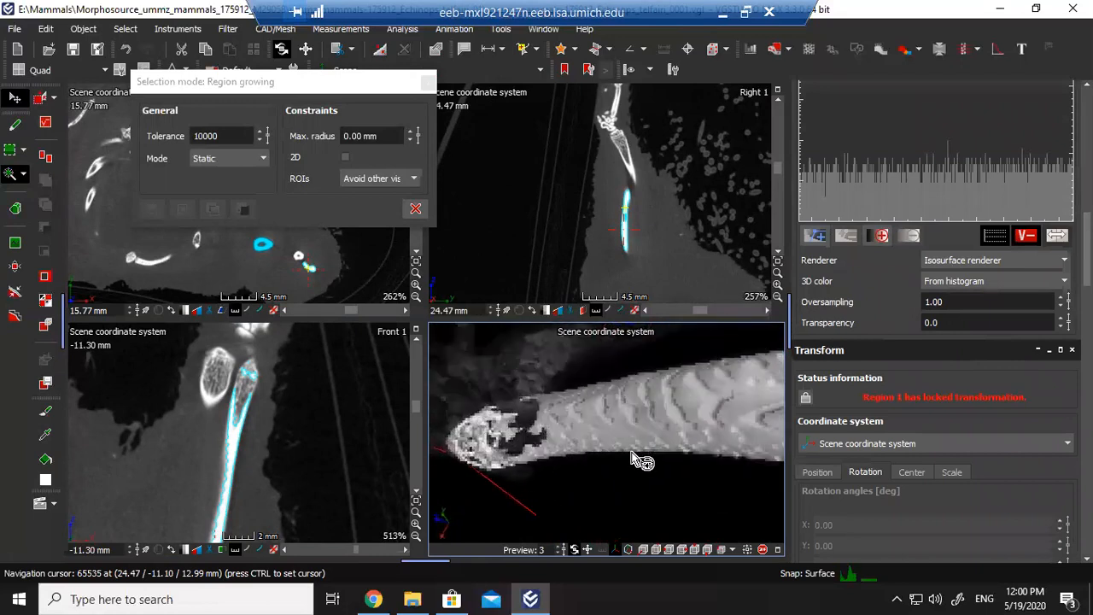
scroll(568, 448, down, 4)
key(space)
drag(574, 439, 595, 440)
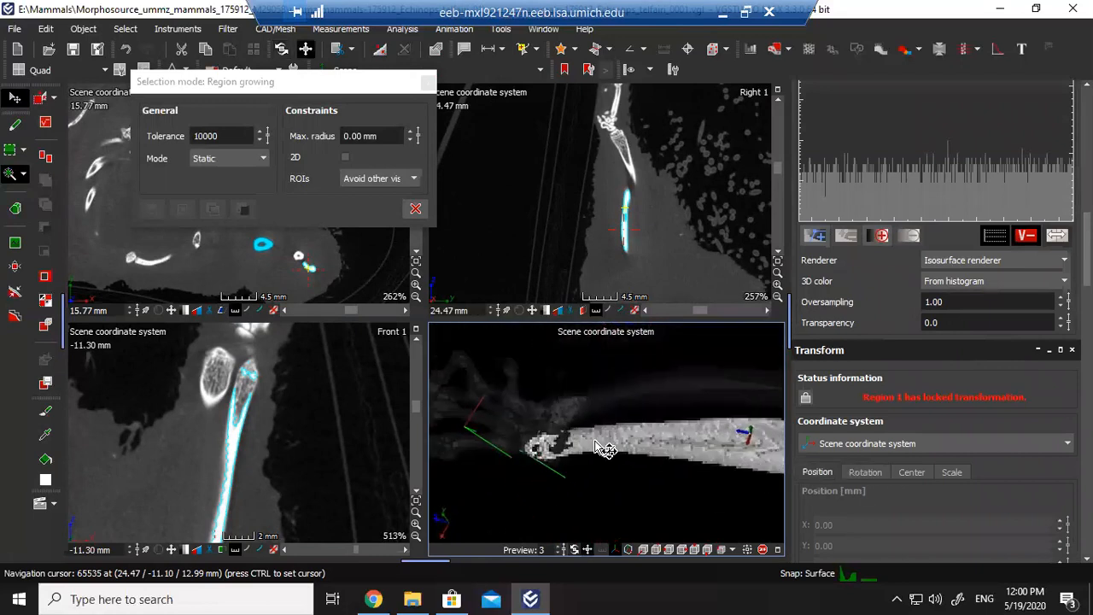
scroll(574, 443, up, 5)
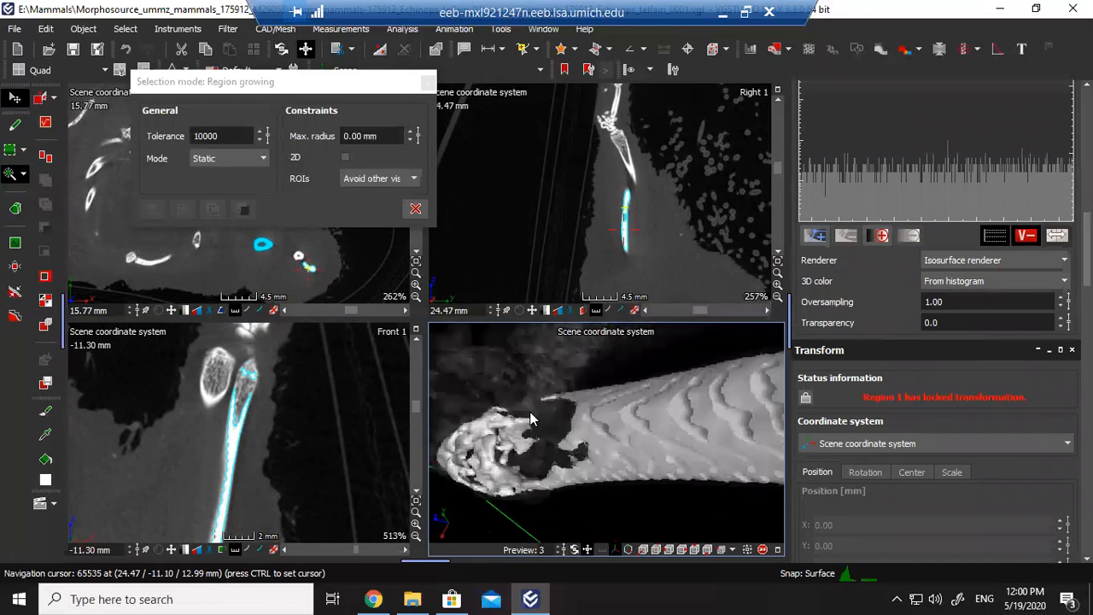
scroll(588, 454, down, 5)
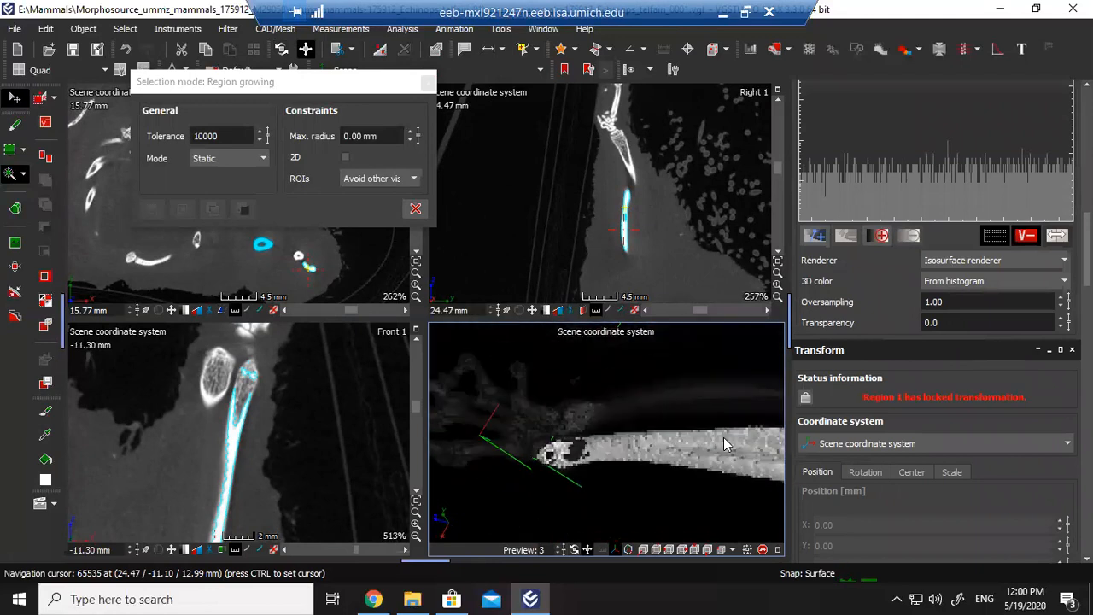
Examine Region 1 in 3D at the elbow joint with the humerus, along its shaft and back at the wrist end.
key(space)
drag(726, 444, 610, 435)
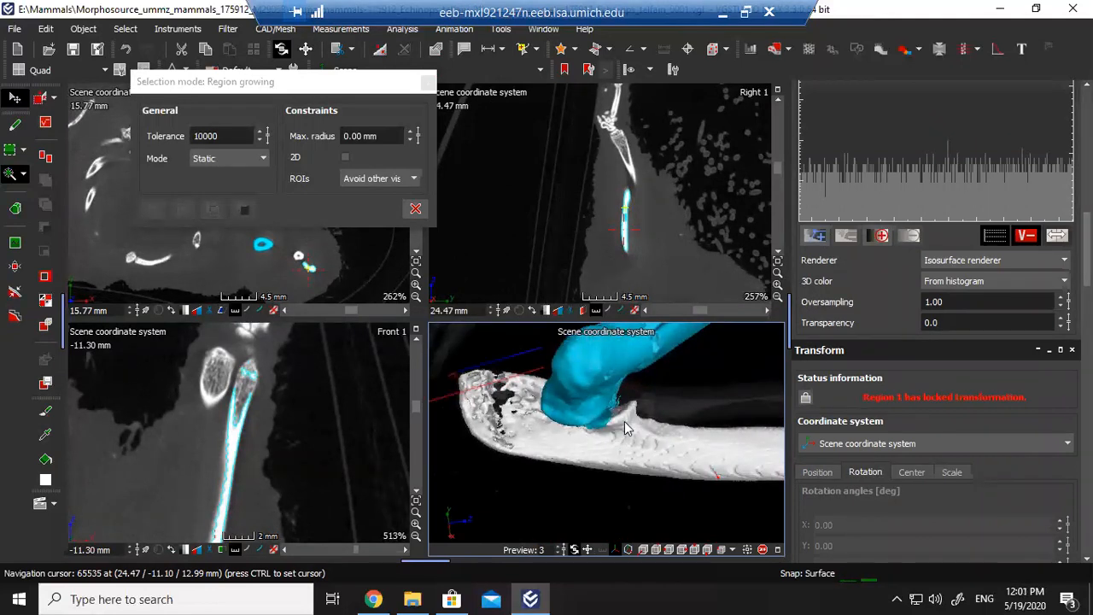
scroll(635, 431, down, 4)
key(space)
drag(732, 459, 588, 432)
scroll(613, 433, down, 2)
key(space)
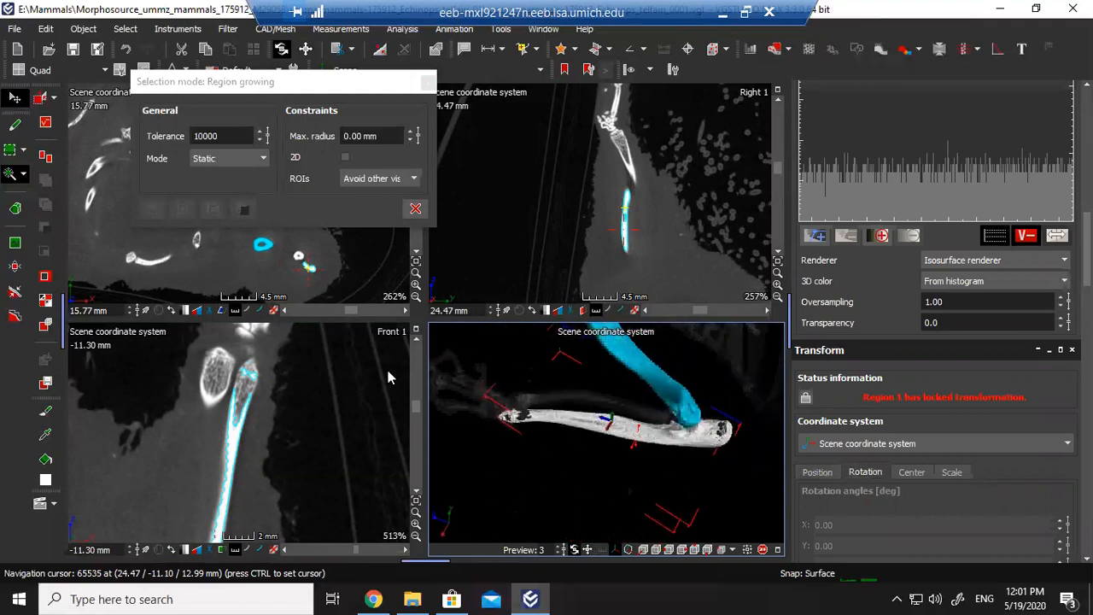
scroll(565, 448, up, 5)
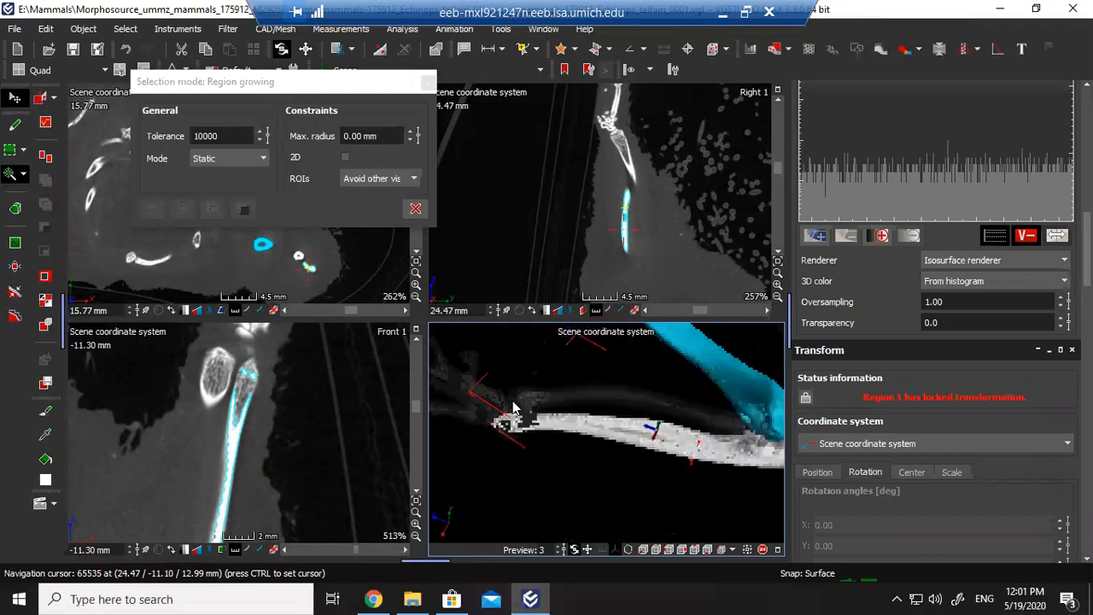
drag(568, 441, 515, 440)
scroll(514, 440, up, 3)
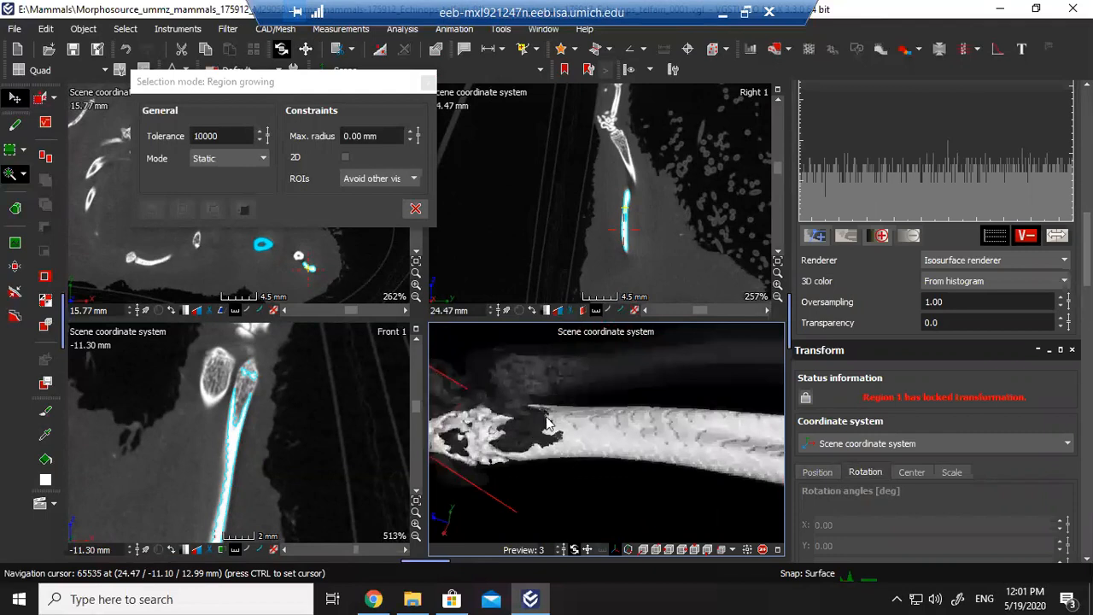
drag(664, 448, 714, 417)
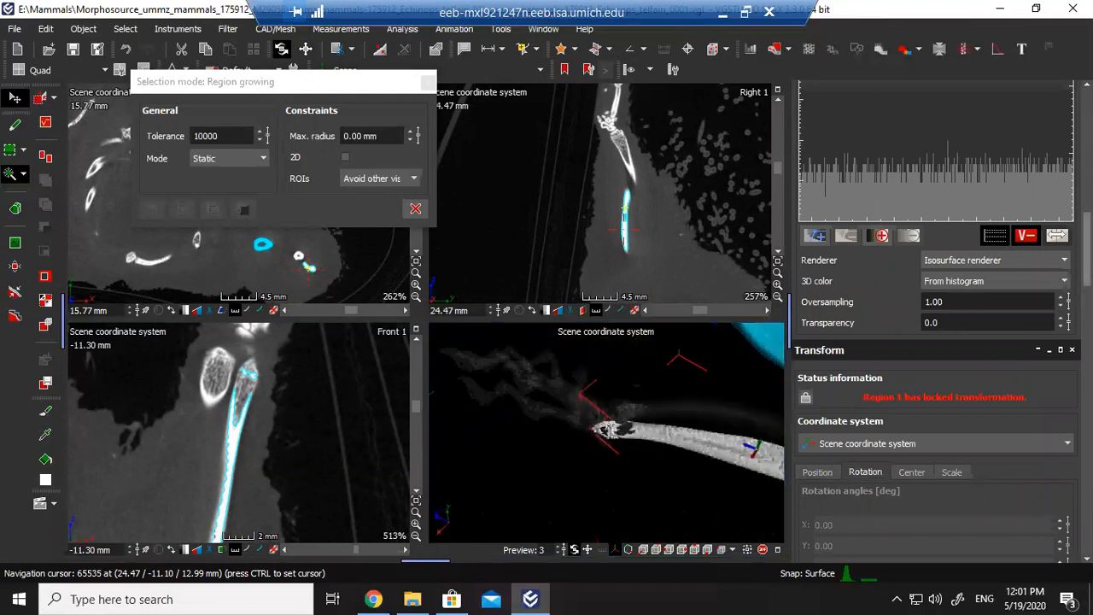
Colour Region 1 red by setting Interval 1's lower end to #ff080c and its upper end to #ff0a0e.
drag(1087, 250, 1087, 191)
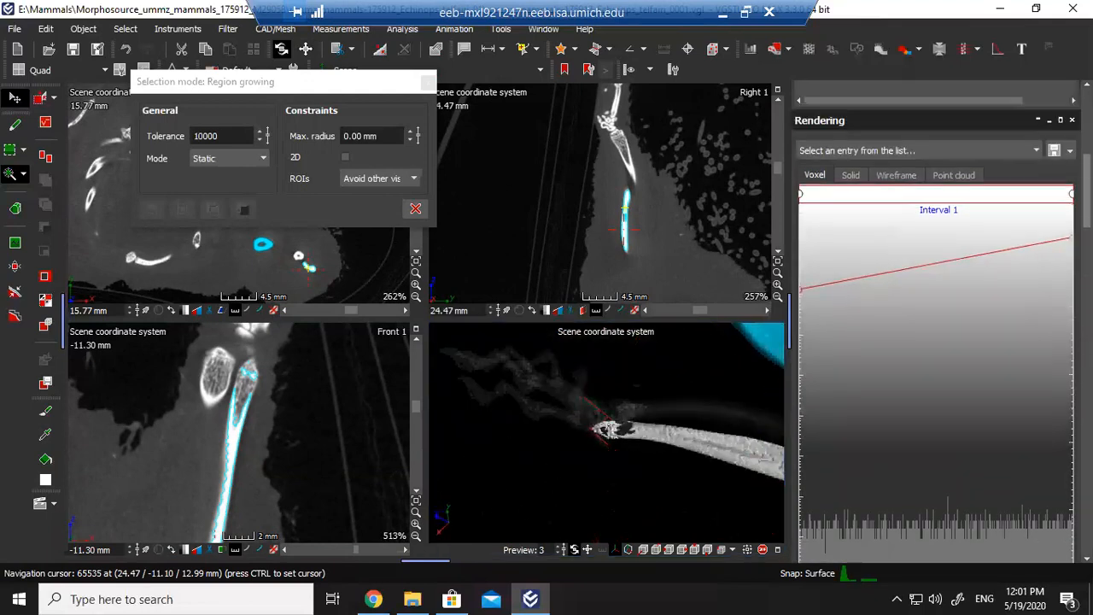
double_click(801, 195)
drag(562, 173, 537, 158)
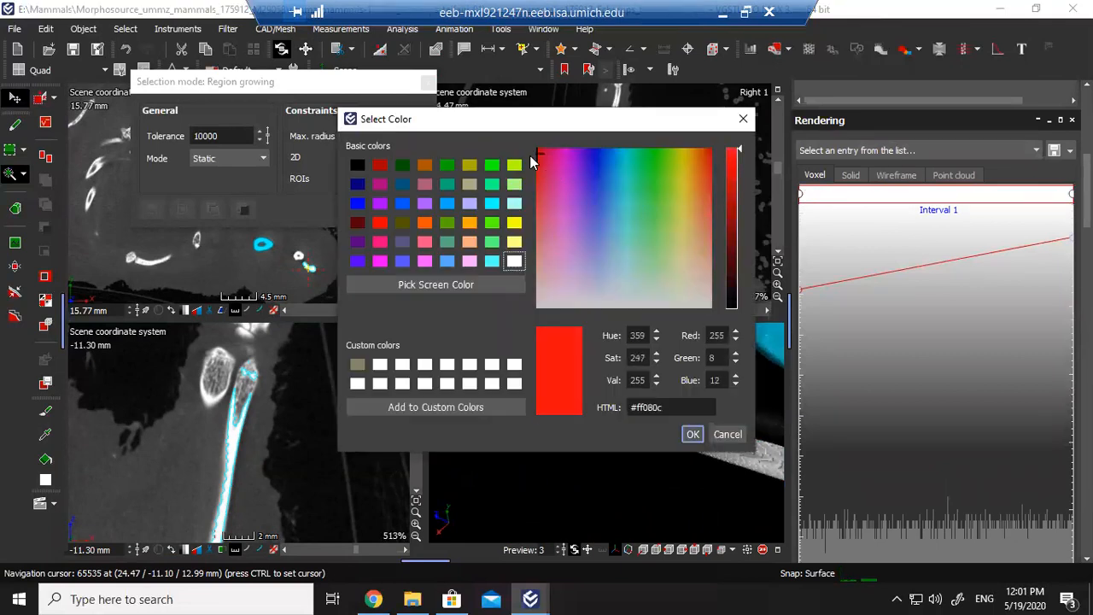
click(692, 433)
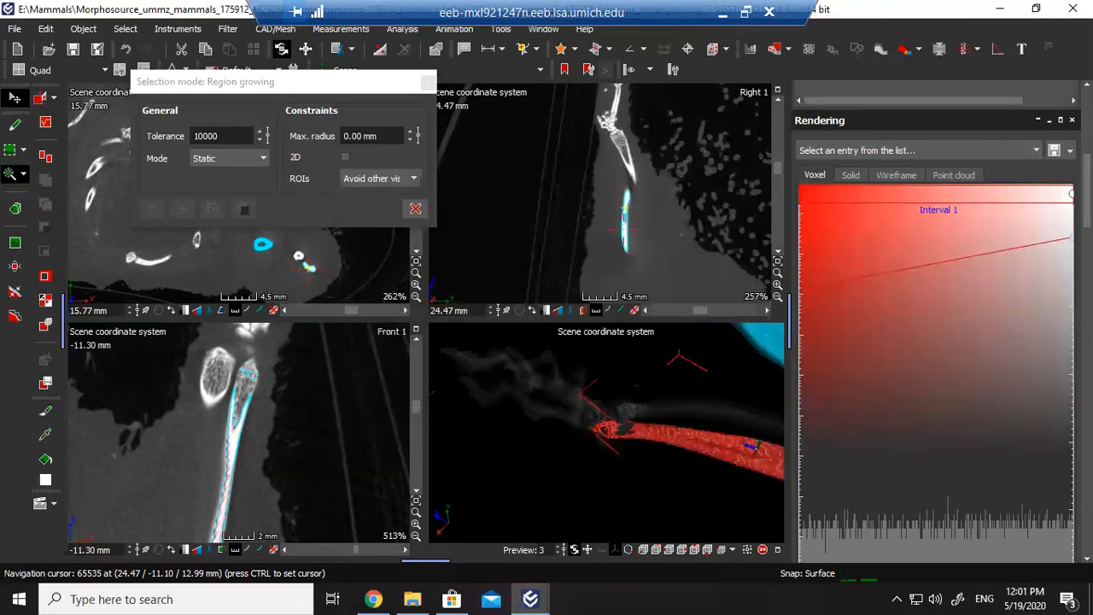
double_click(1070, 194)
drag(548, 168, 537, 191)
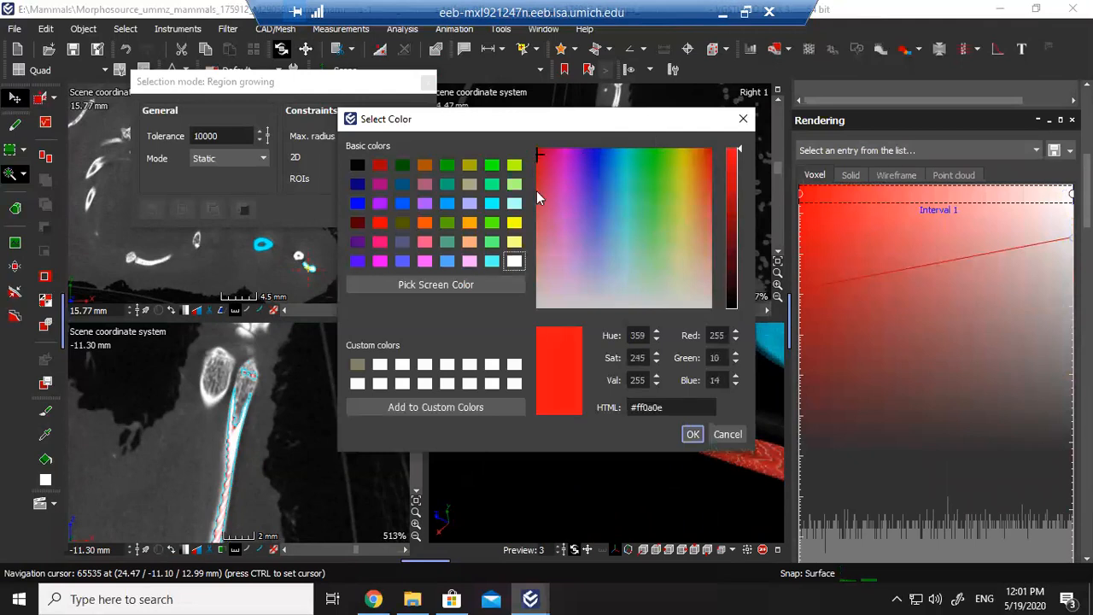
click(692, 434)
drag(761, 430, 710, 429)
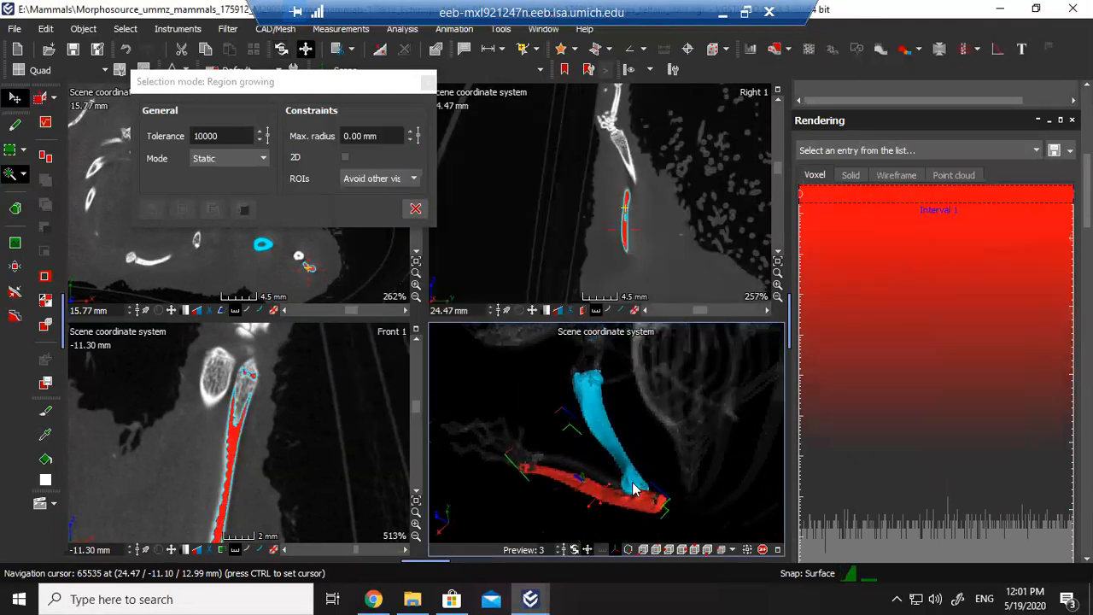
key(space)
drag(636, 480, 382, 507)
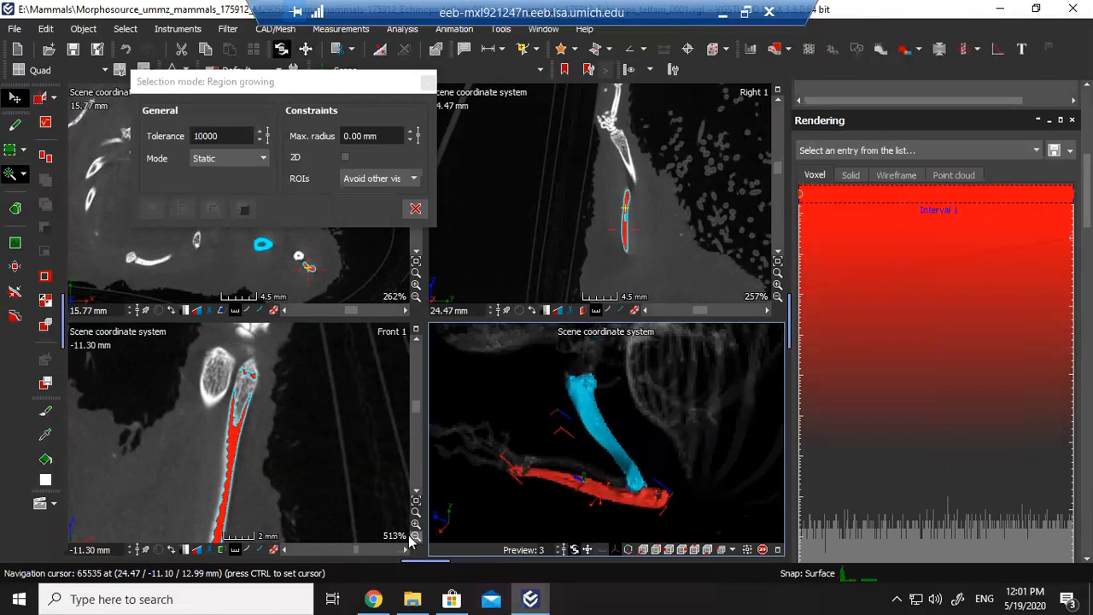
Grow another selection from the bone rim left uncovered around Region 1 in the Front 1 slice.
scroll(256, 444, up, 5)
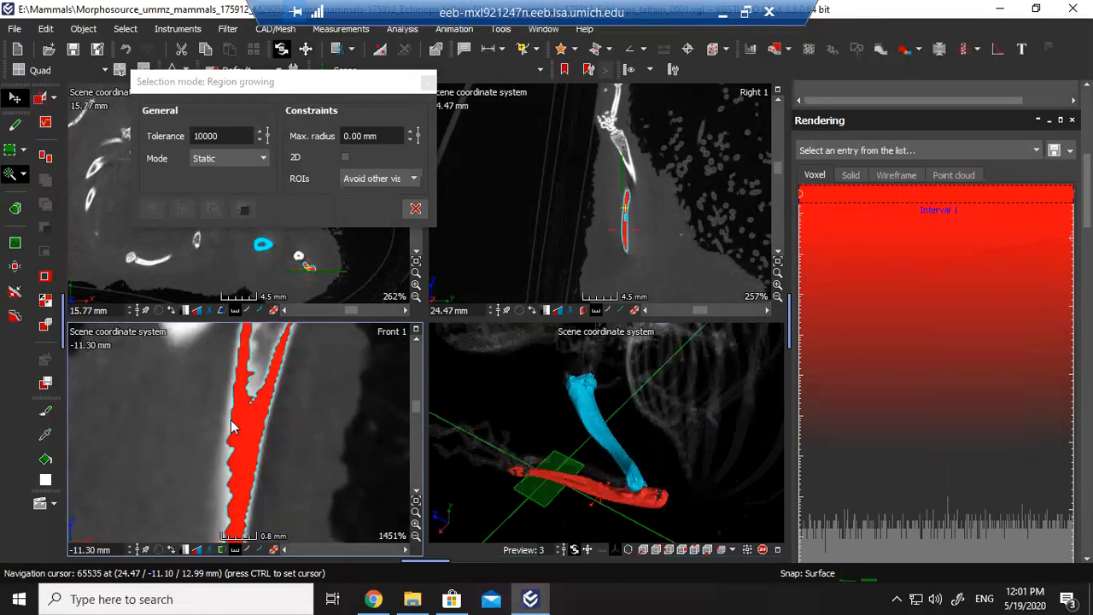
drag(1087, 190, 1086, 179)
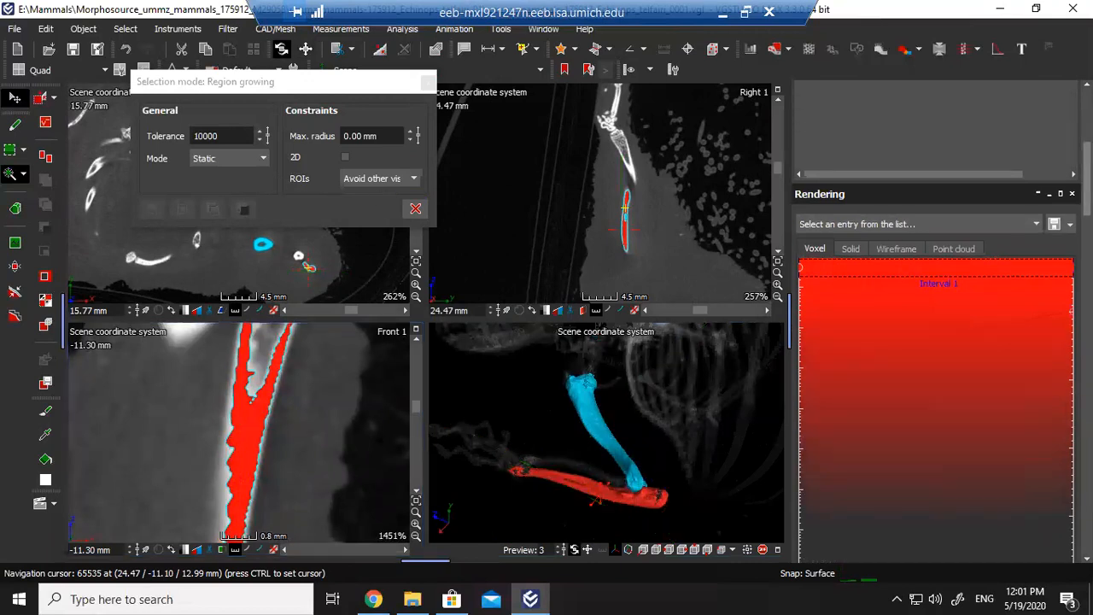
scroll(937, 320, up, 1)
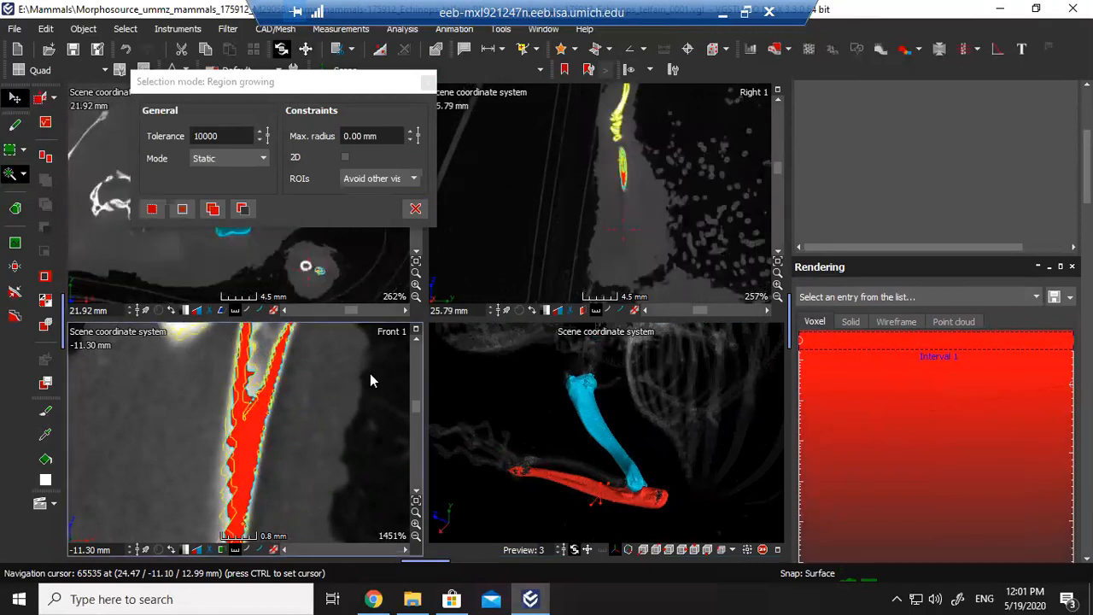
Examine how far the newly grown selection extends from the forearm bone into the neighbouring bones in the Front 1 slice.
click(416, 536)
click(415, 536)
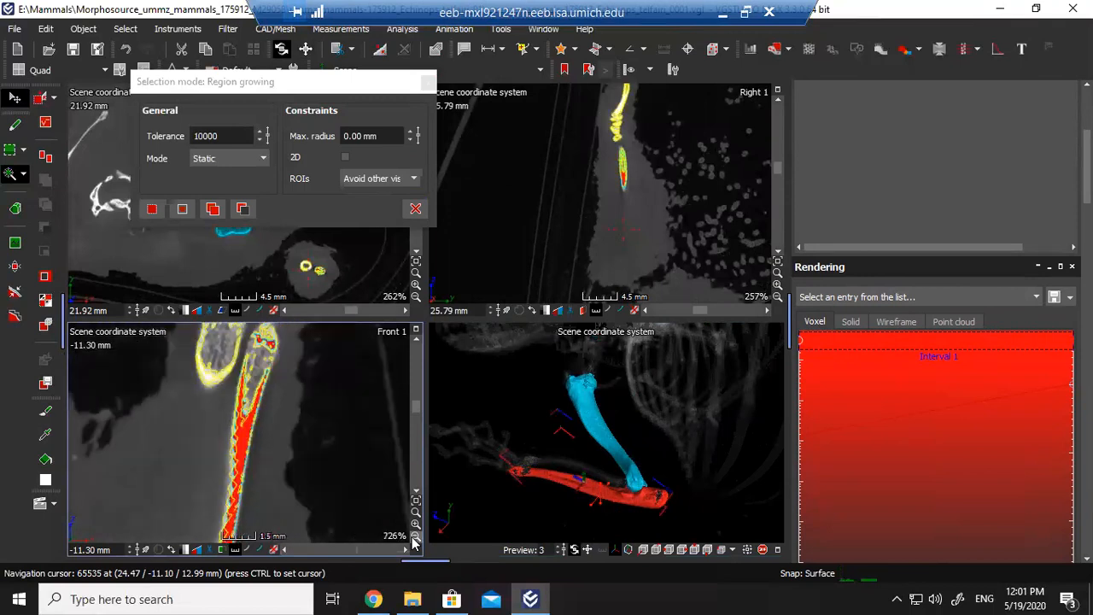
click(416, 536)
drag(241, 368, 255, 227)
drag(253, 405, 269, 538)
drag(277, 448, 277, 498)
mouse_move(284, 412)
mouse_down()
mouse_move(275, 475)
mouse_move(304, 397)
mouse_move(300, 464)
mouse_move(320, 469)
mouse_up()
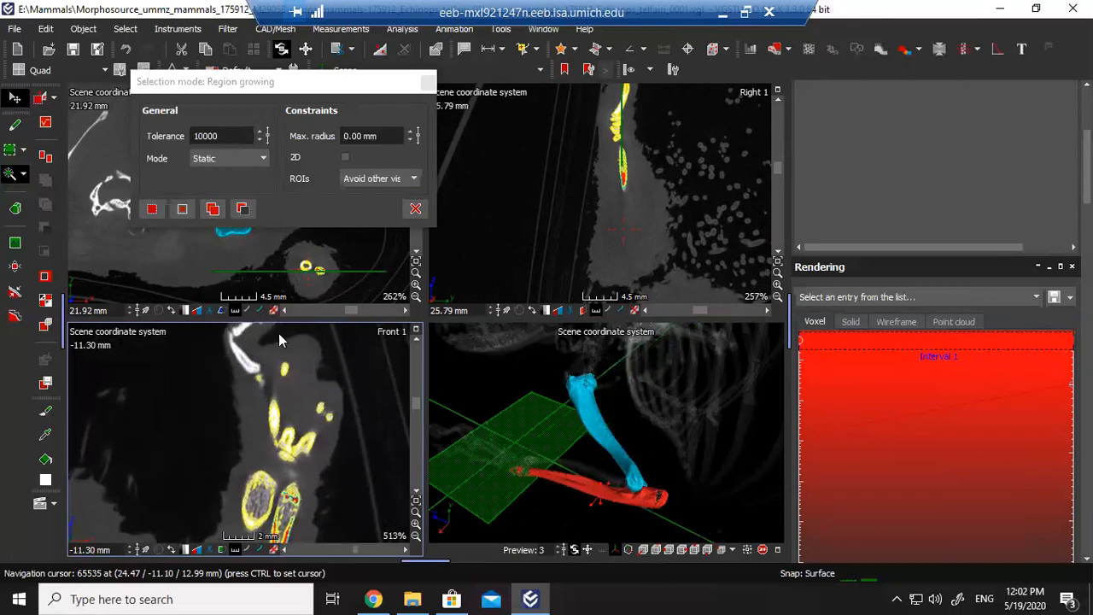
drag(287, 509, 326, 344)
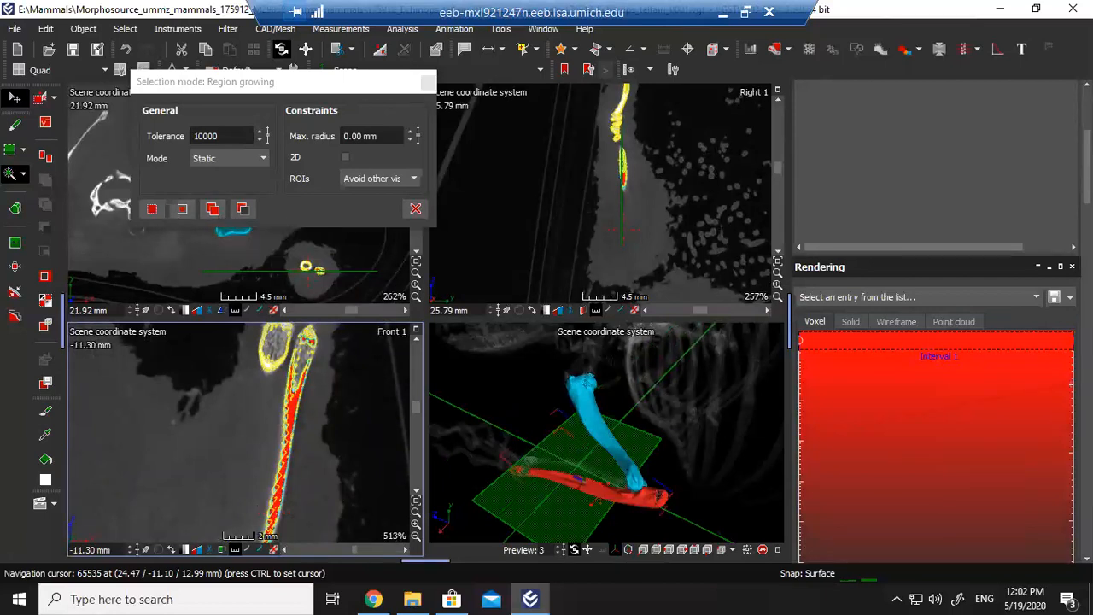
Try adding the grown selection to Region 1 and examine how far it spreads across the hand bones in 3D.
drag(1086, 166, 1087, 115)
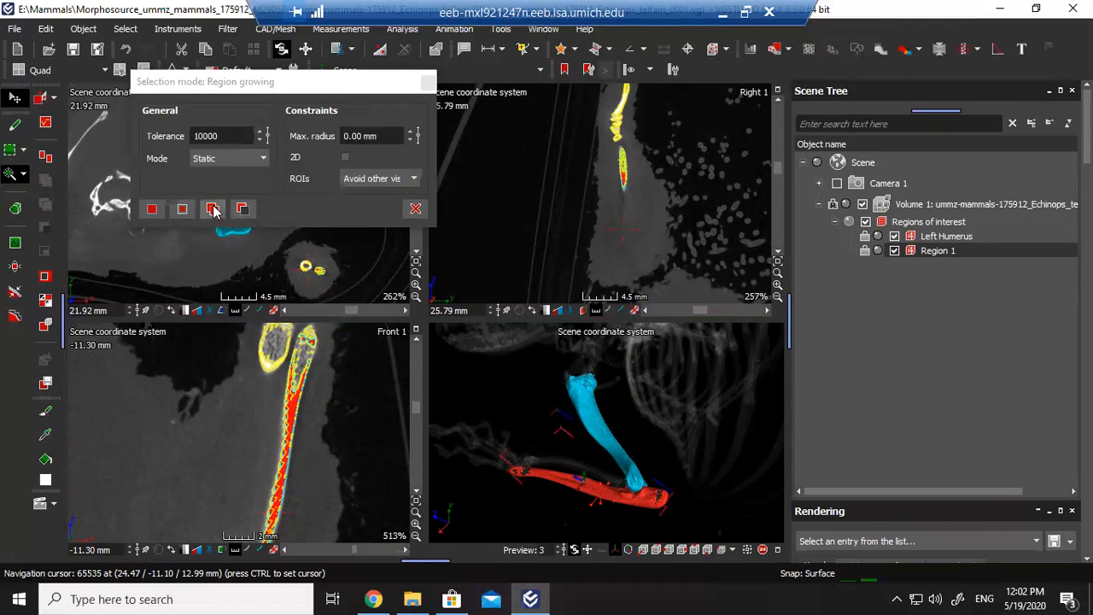
click(214, 209)
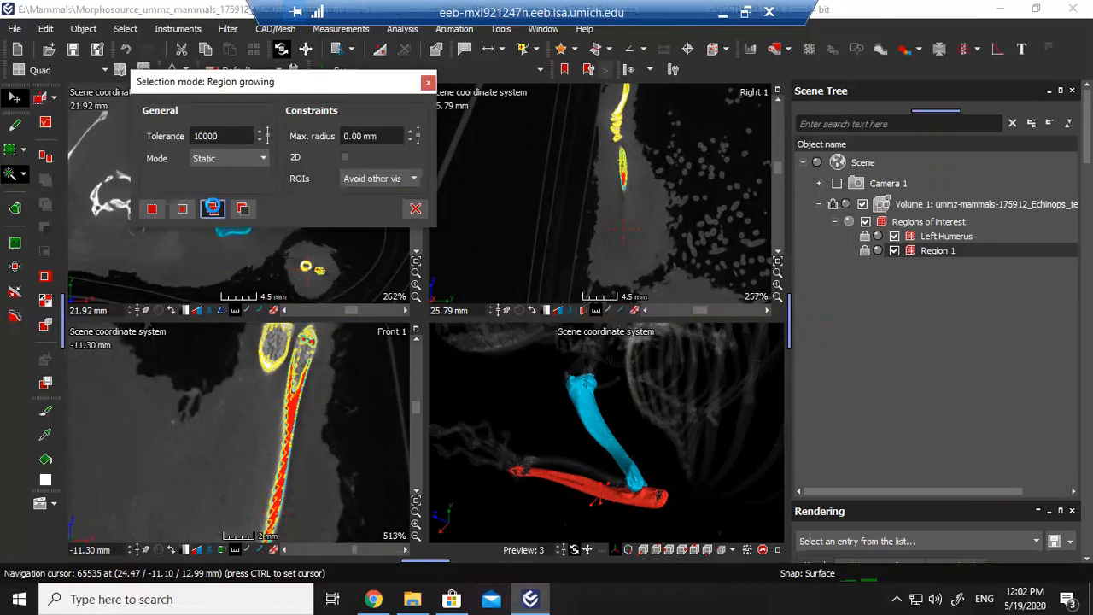
drag(634, 499, 527, 427)
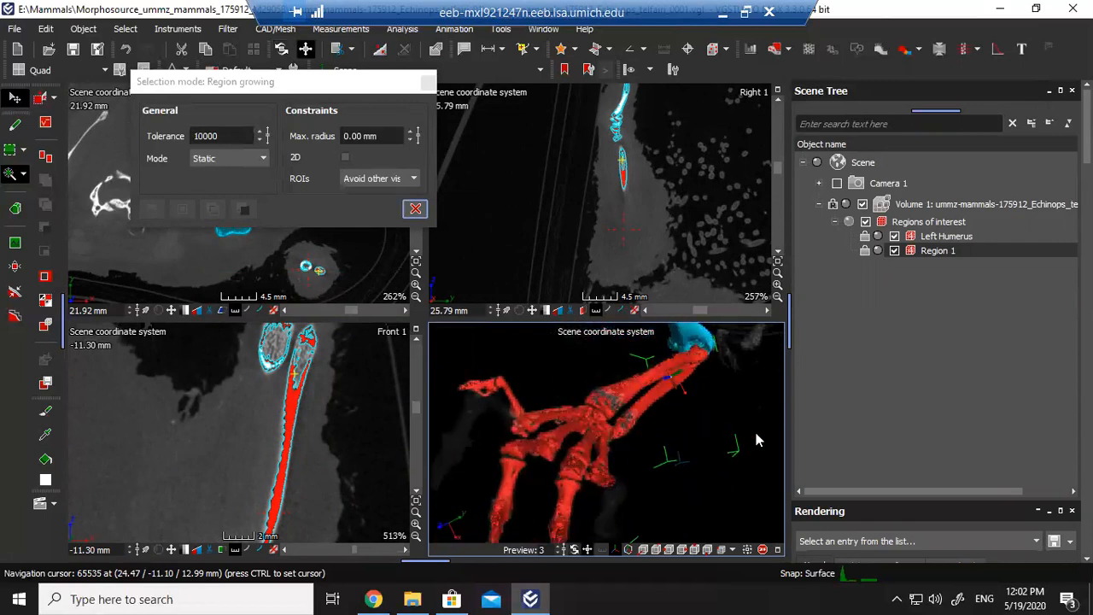
drag(633, 444, 527, 452)
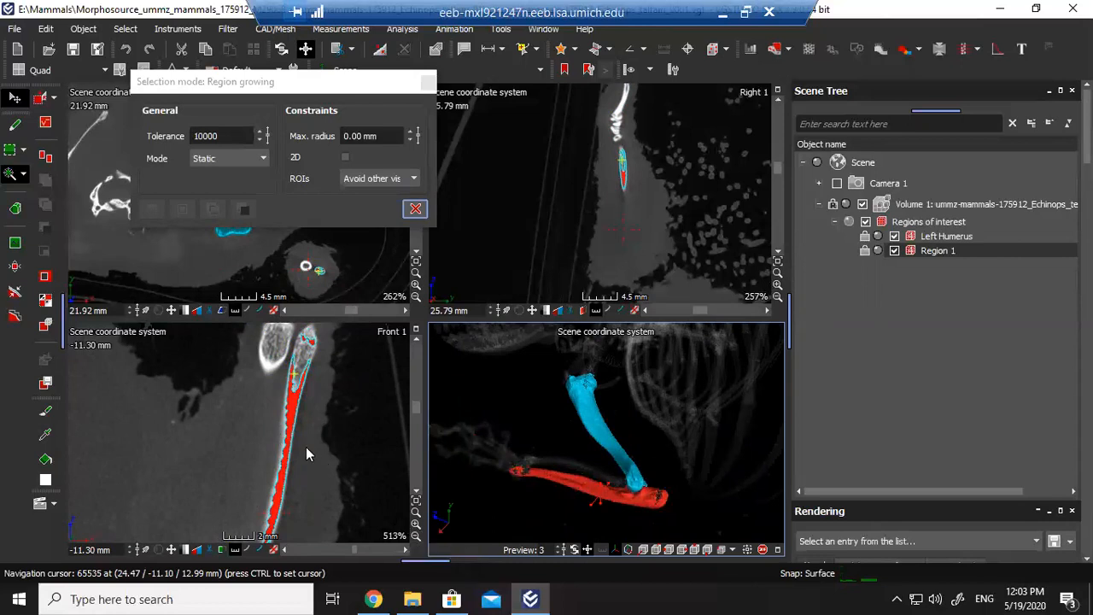
Set the Region growing tolerance to 5000 and grow a selection from the bone rim beside Region 1 in the Front 1 slice.
scroll(325, 435, down, 5)
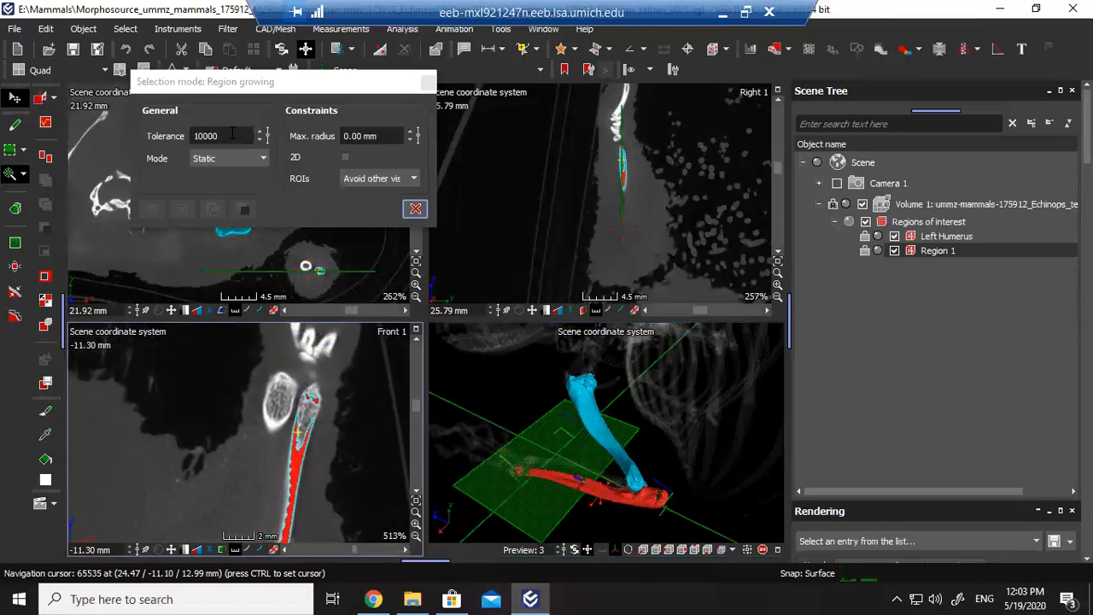
double_click(209, 136)
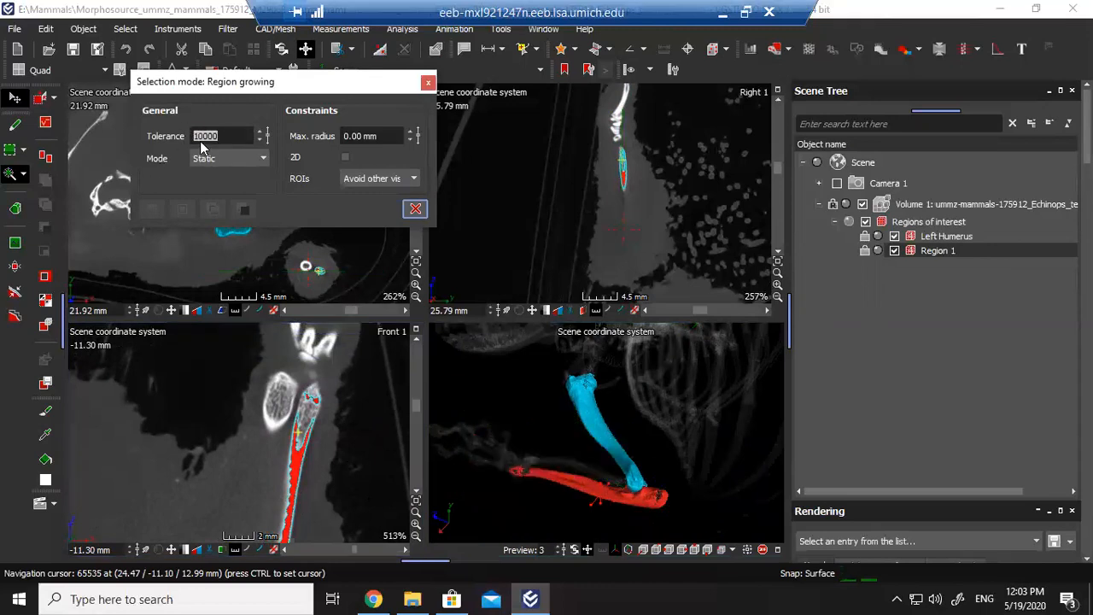
text(5)
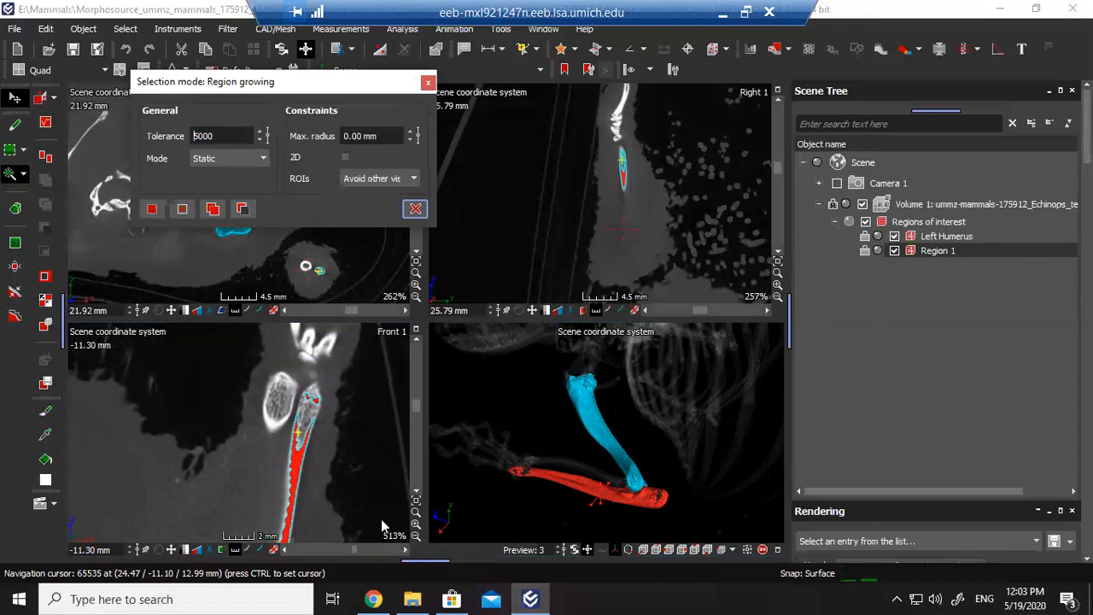
click(416, 524)
click(416, 524)
middle_drag(346, 521, 320, 437)
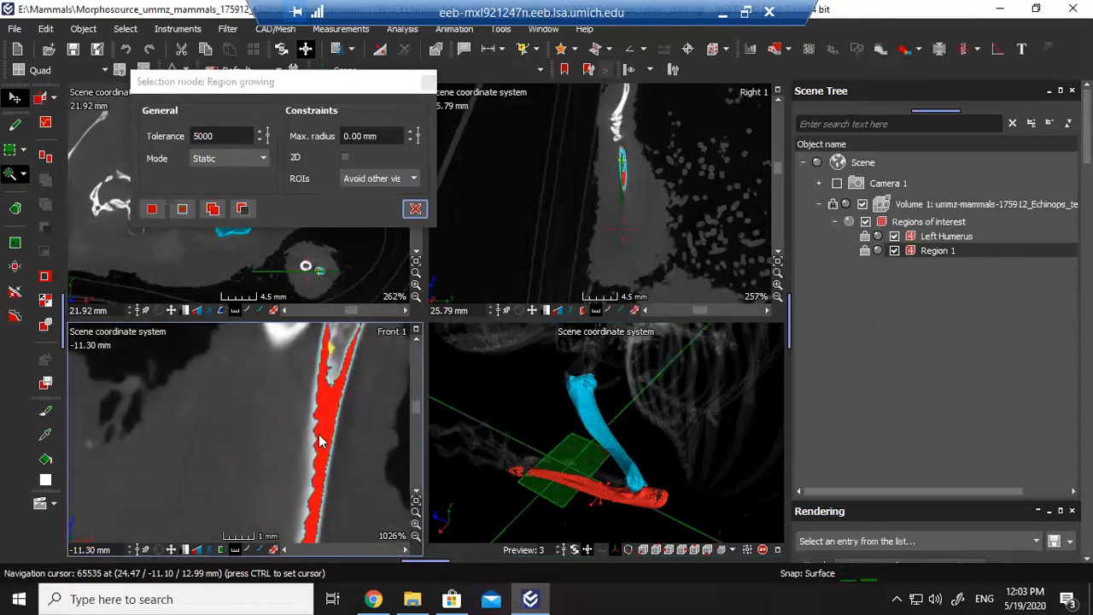
click(314, 421)
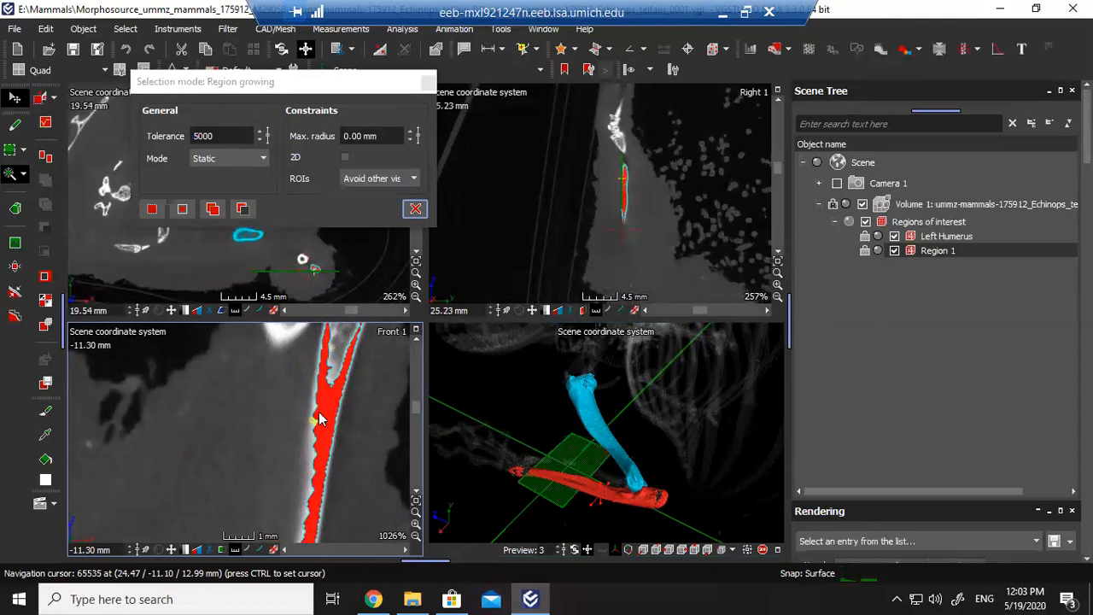
Grow a new selection from another uncovered notch along Region 1's jagged edge in a magnified Front 1 slice.
click(415, 524)
click(415, 523)
click(415, 524)
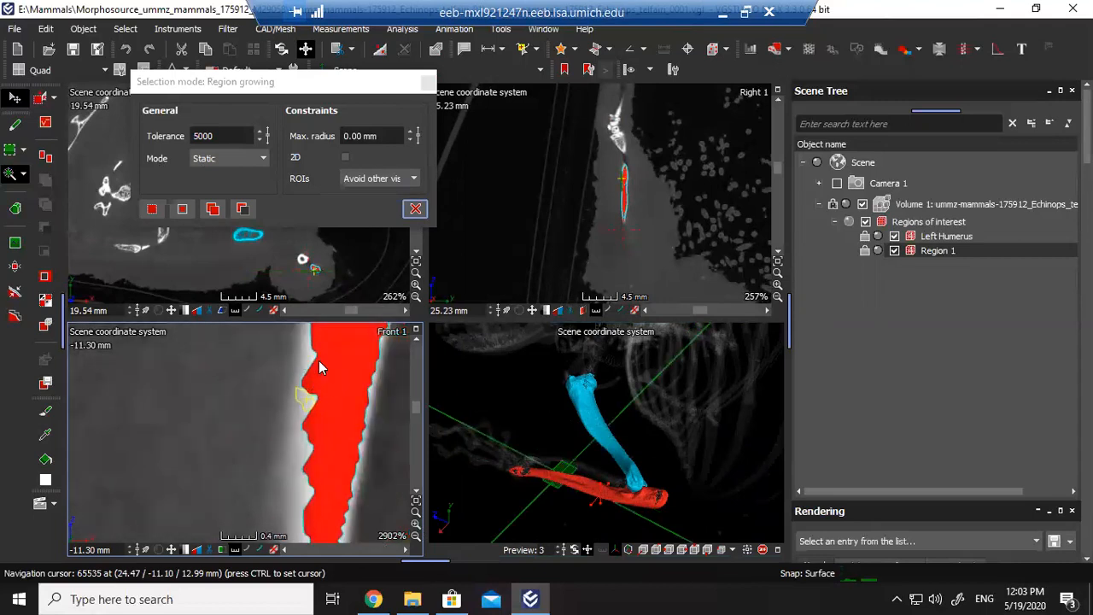
click(312, 361)
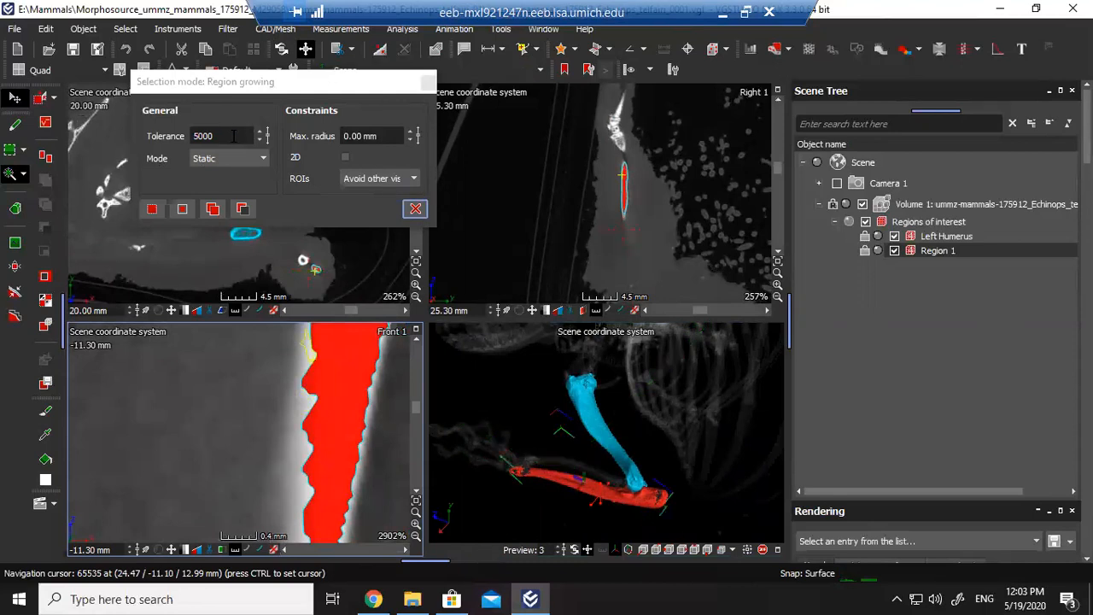
Set the Region growing tolerance to 8000 and check the selection along the bone rim in the Front 1 slice.
double_click(237, 136)
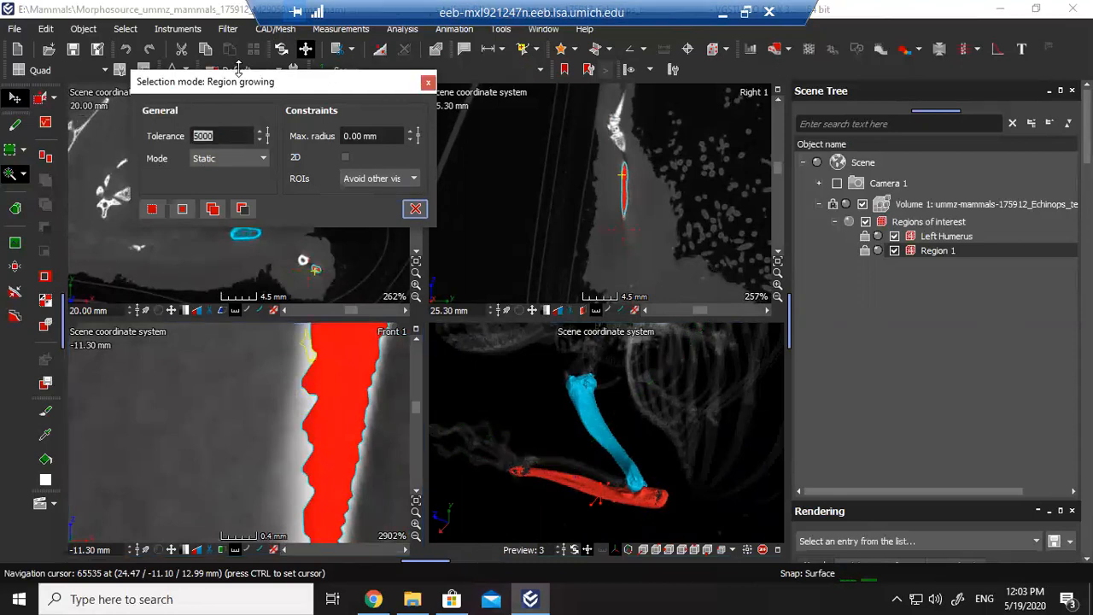
text(800)
click(416, 536)
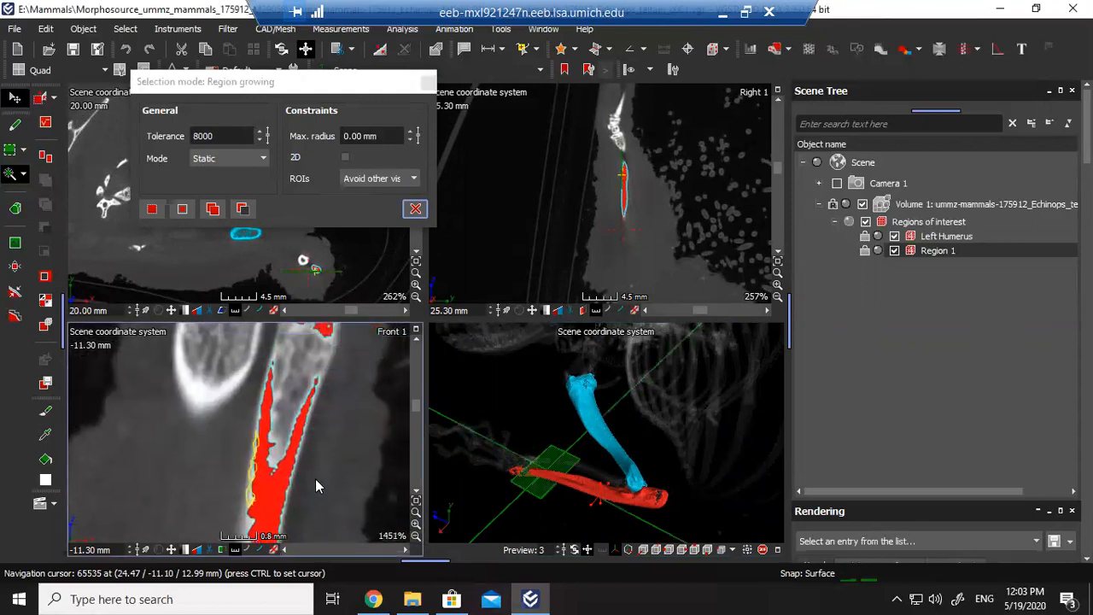
Set the Region growing tolerance to 10000 and check the selection's extent along the shaft and into the neighbouring bone.
drag(235, 137, 32, 137)
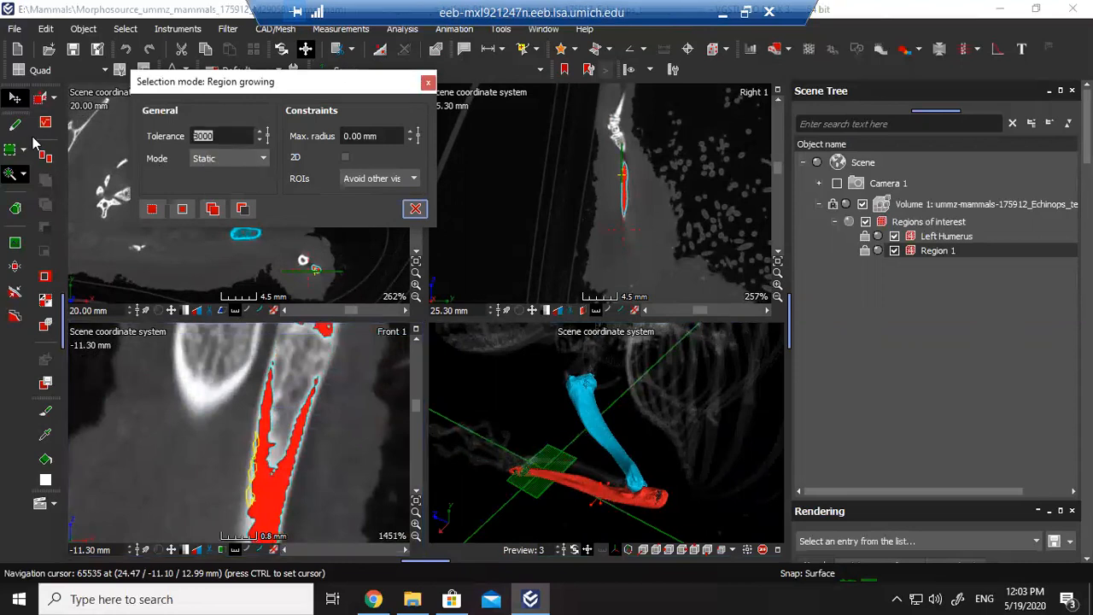
text(10000)
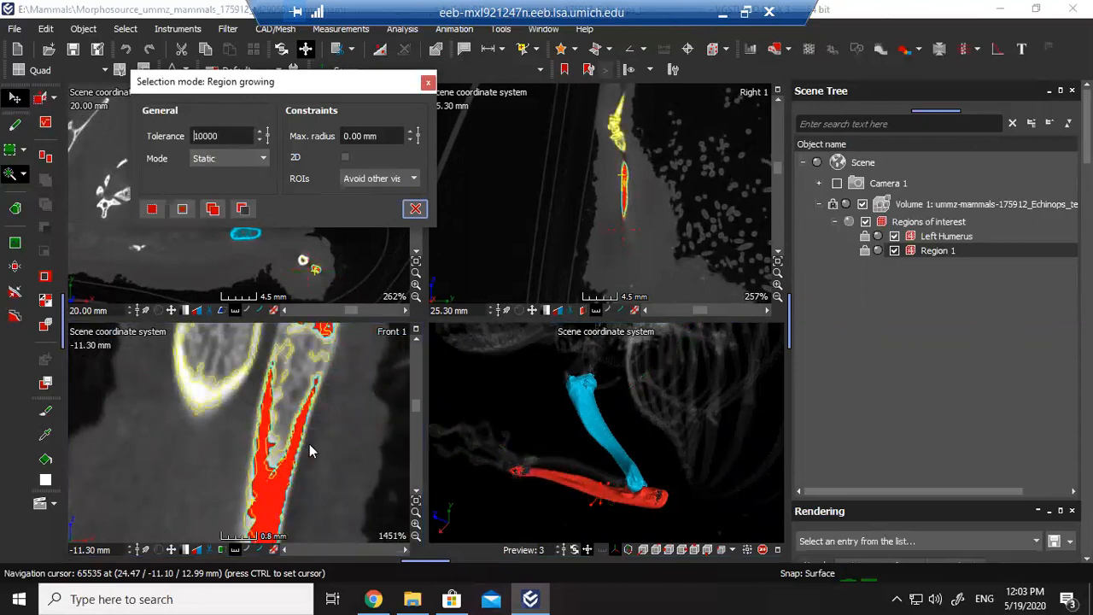
scroll(305, 439, down, 3)
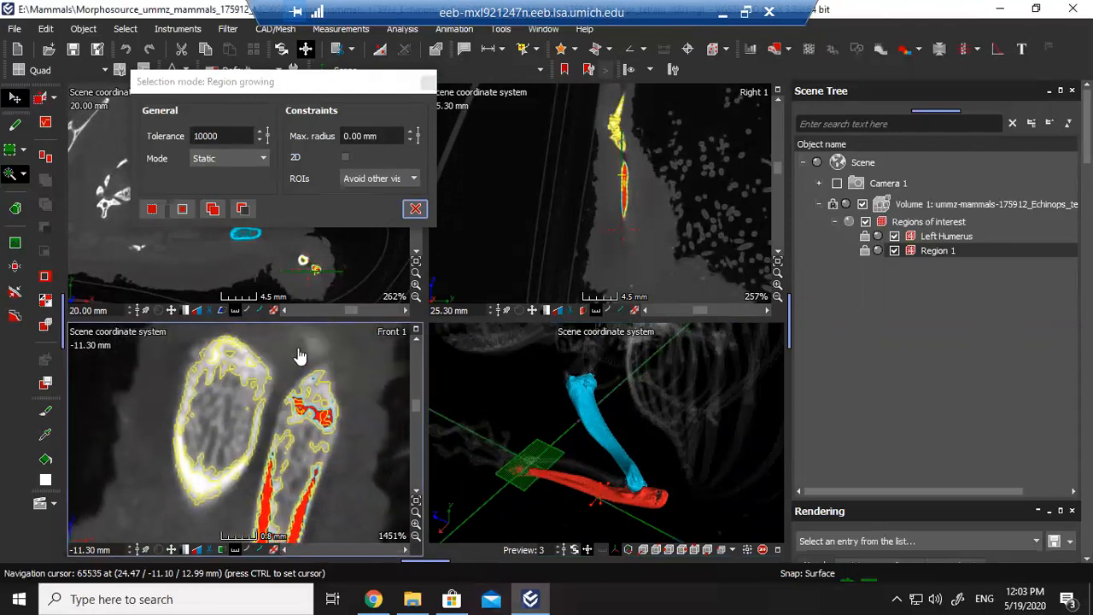
scroll(297, 439, down, 3)
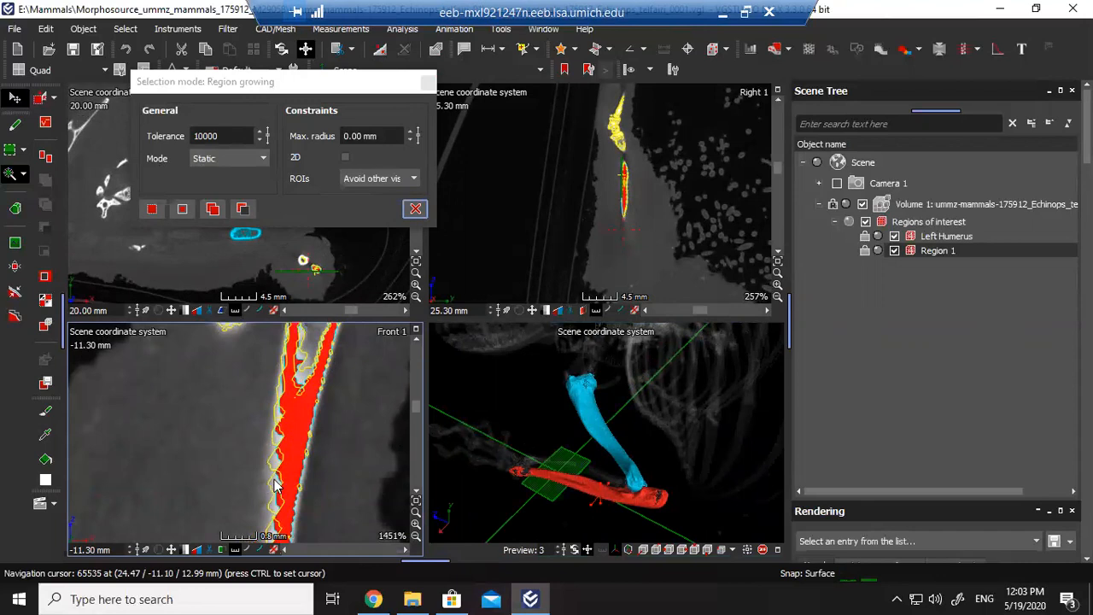
scroll(311, 401, down, 2)
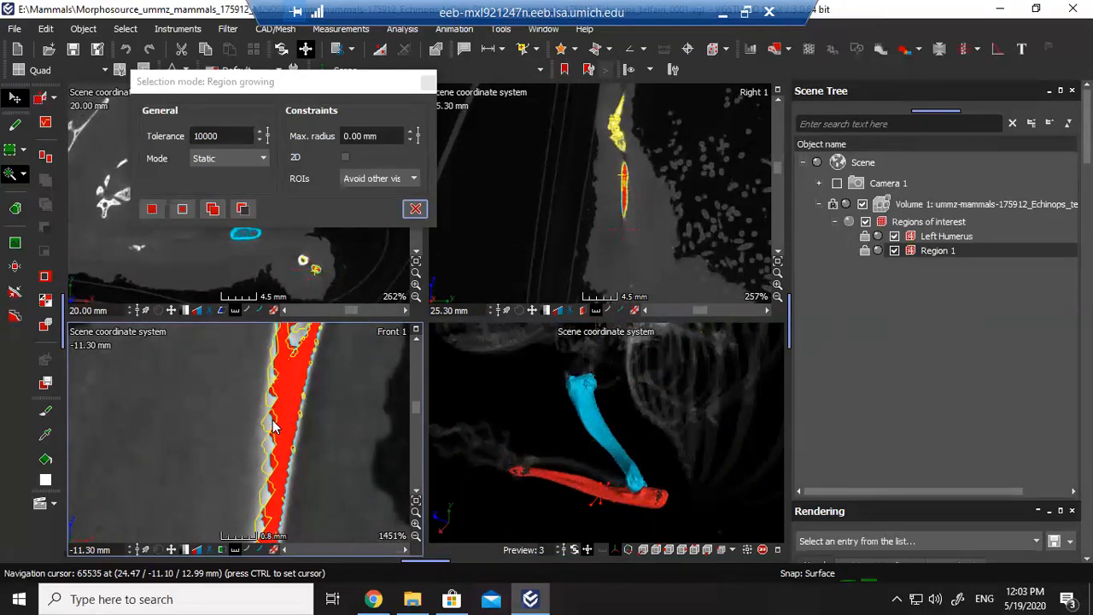
Grow radius-limited selections from the bone around Region 1 in the Front 1 slice, about 1.48 mm on the shaft and 1.08 mm at the fork.
drag(273, 427, 307, 444)
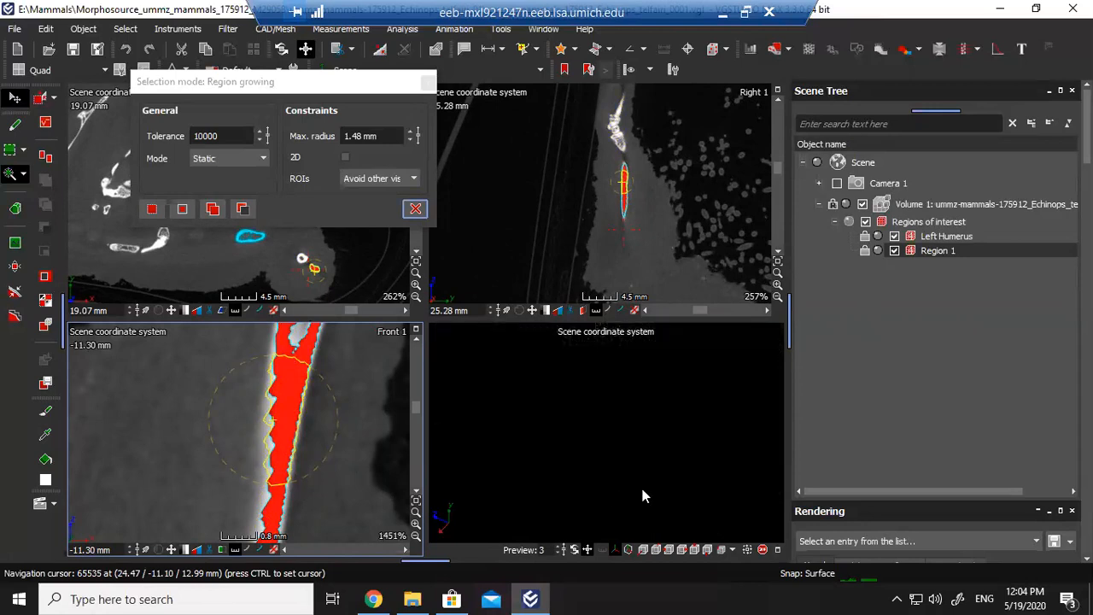
drag(747, 369, 512, 363)
drag(284, 373, 331, 420)
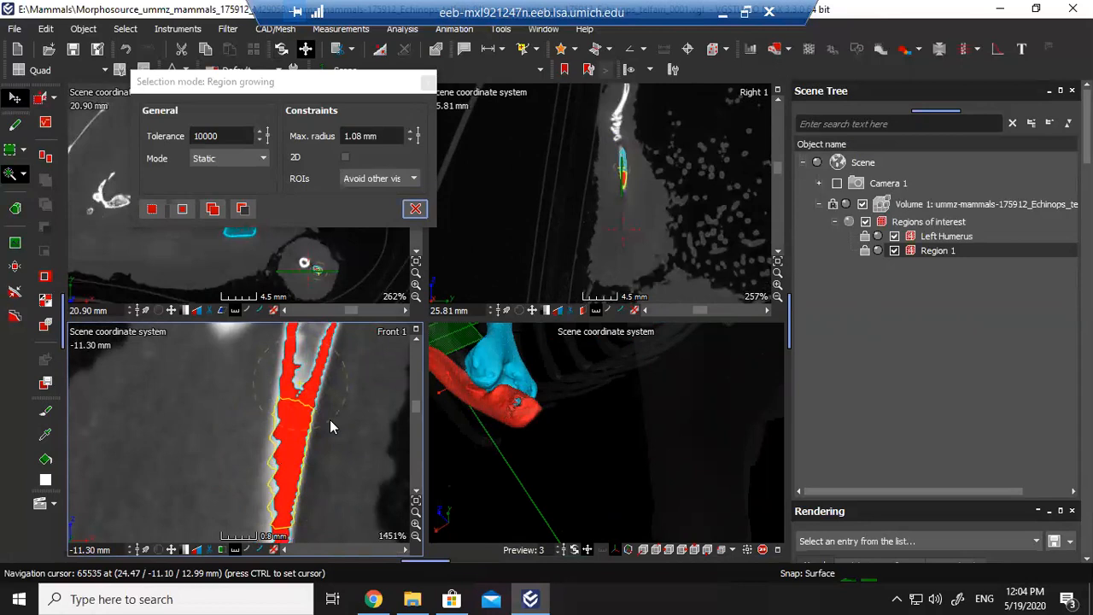
drag(330, 419, 329, 419)
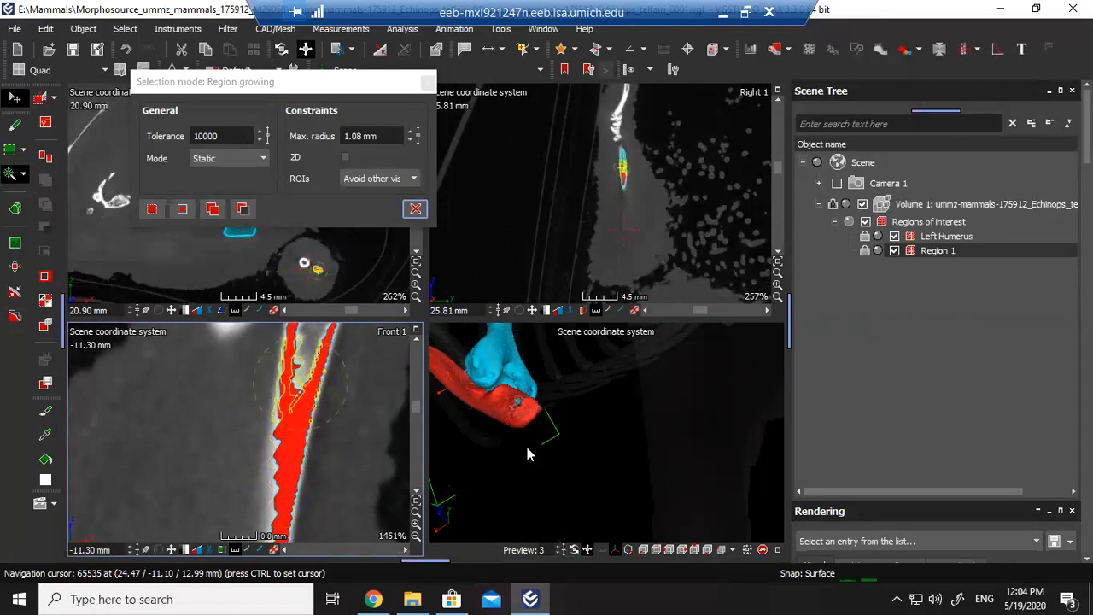
Examine Region 1 in 3D from the elbow to the wrist end and add the fork selection to it.
scroll(440, 377, up, 2)
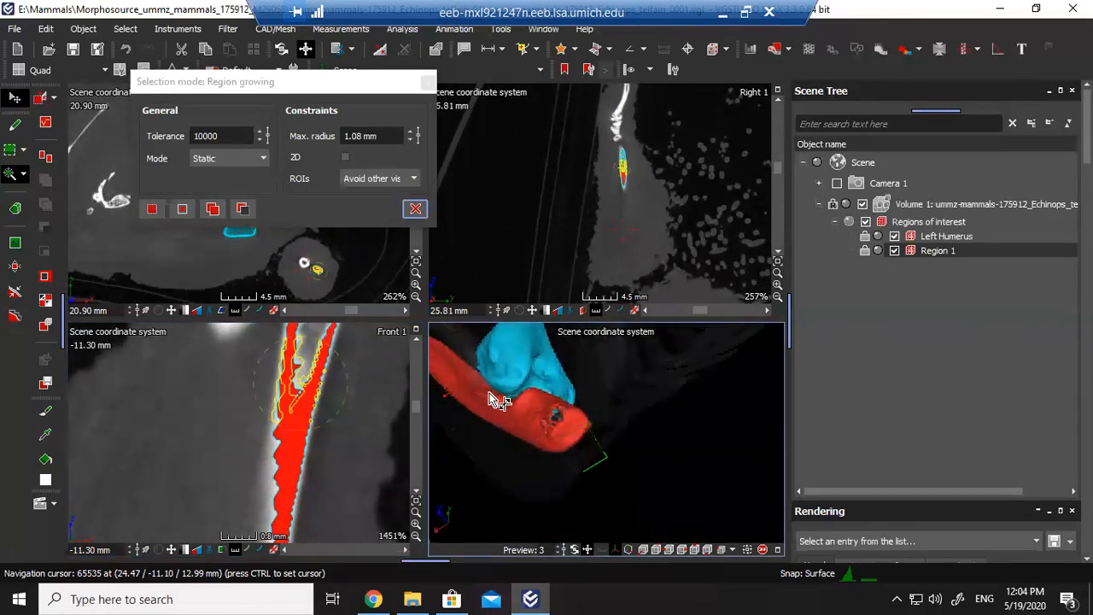
drag(489, 392, 781, 459)
drag(536, 412, 608, 408)
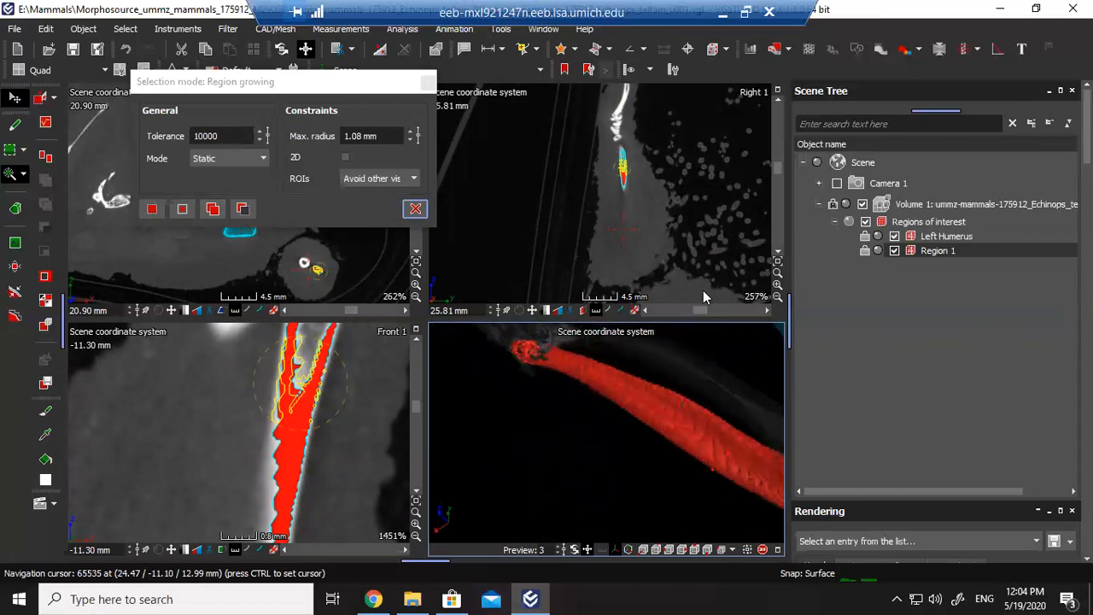
scroll(303, 401, down, 4)
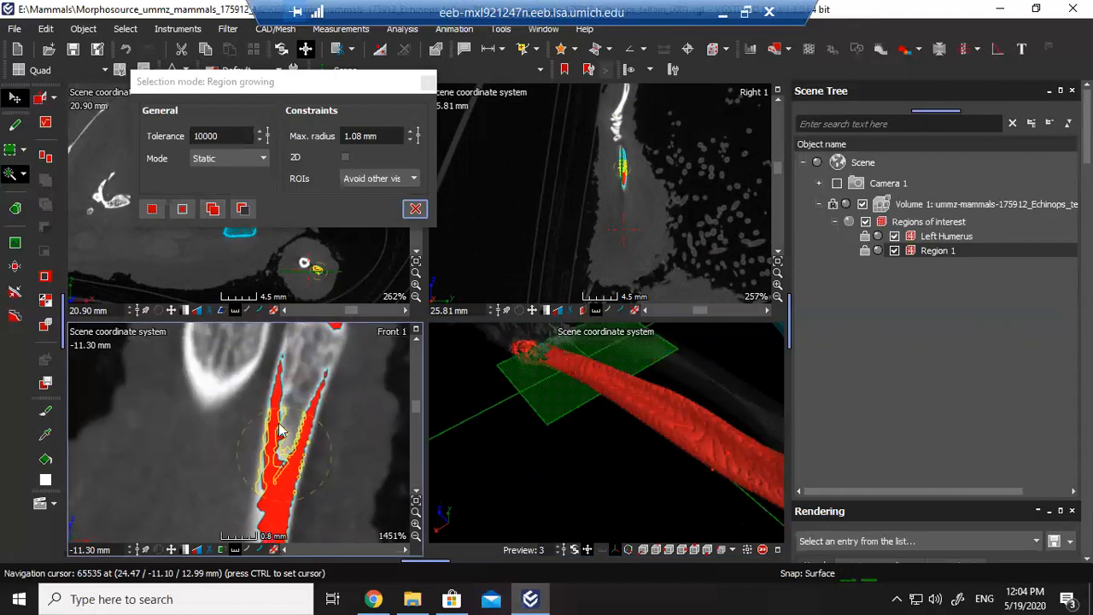
scroll(328, 393, down, 2)
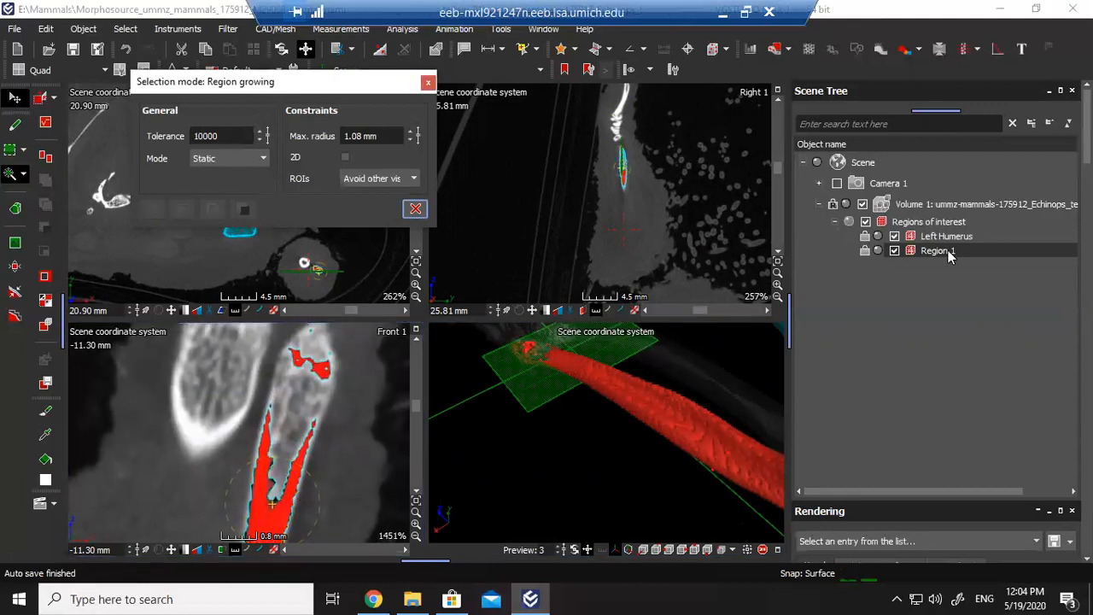
Move the slices to the gap near Region 1's wrist end and add two grown selections there, about 0.45 mm and 0.69 mm in radius.
drag(620, 332, 588, 394)
shift+click(529, 352)
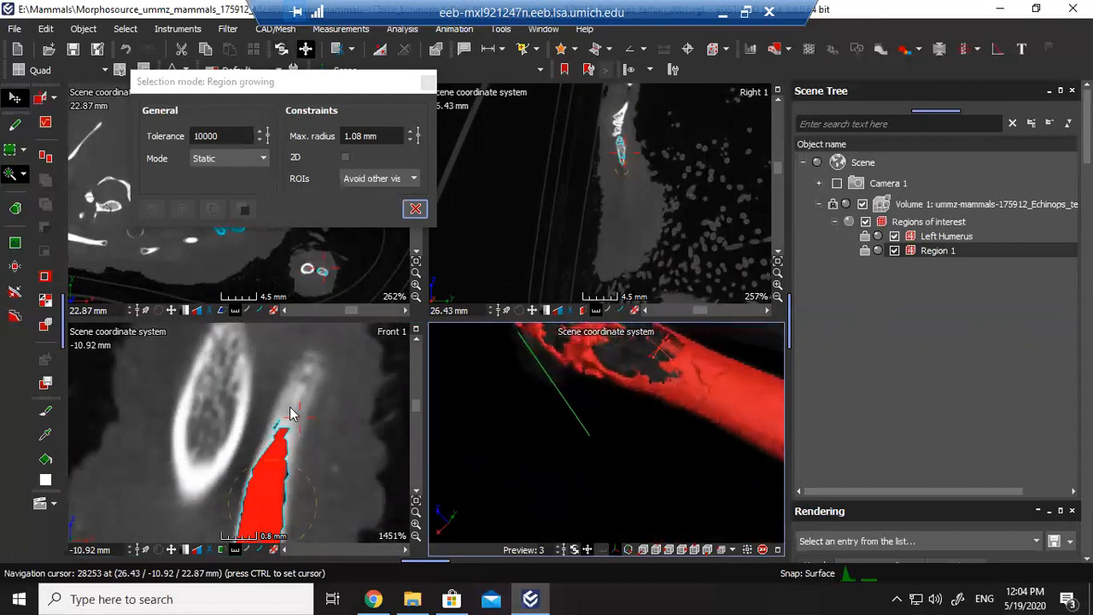
drag(287, 399, 297, 415)
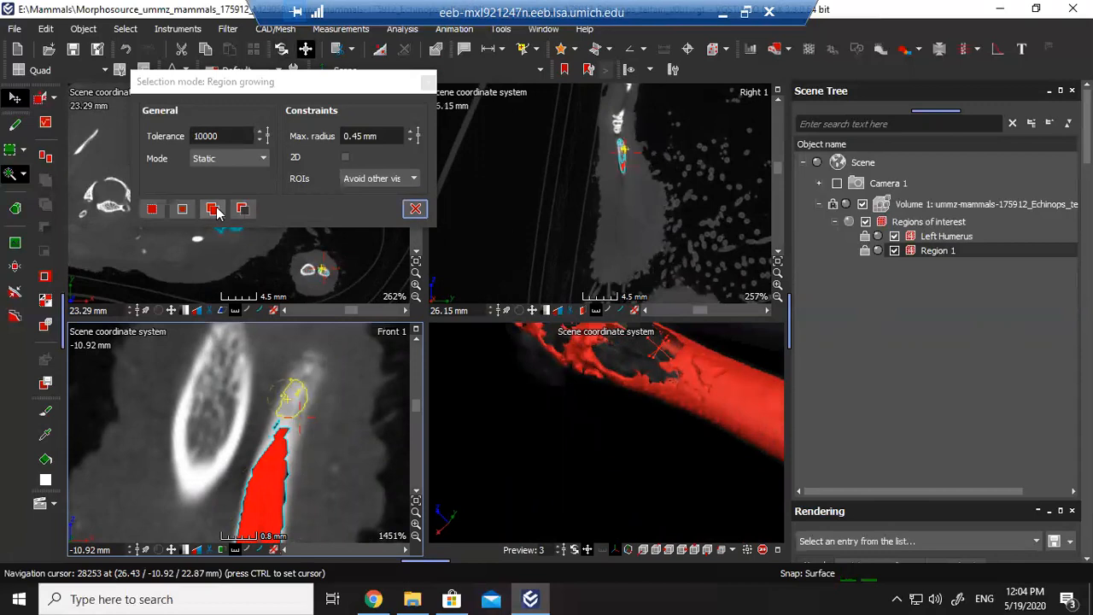
click(214, 210)
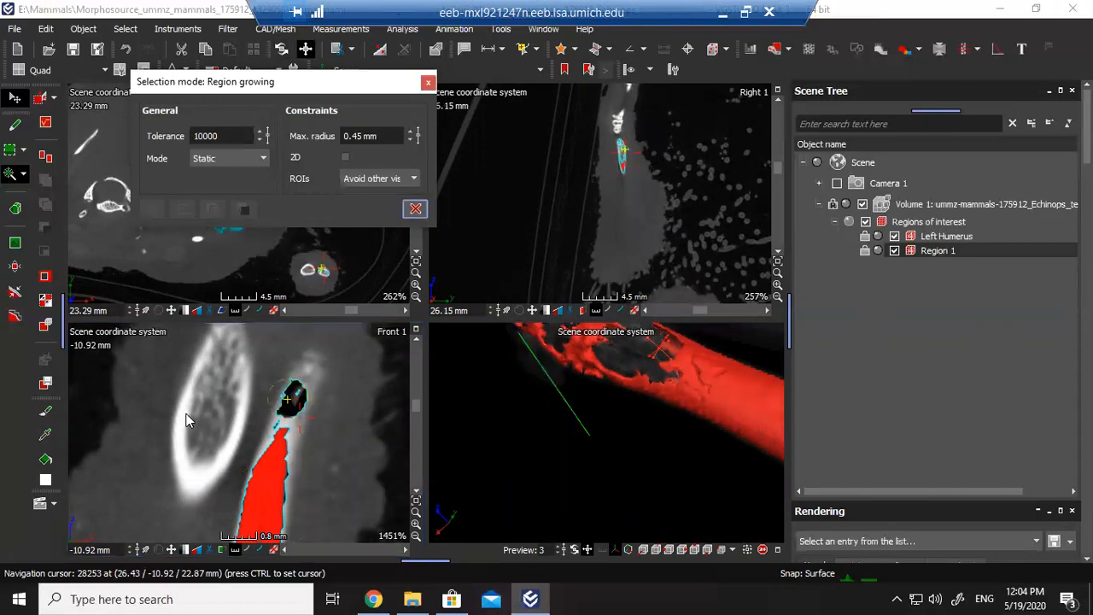
drag(292, 423, 314, 444)
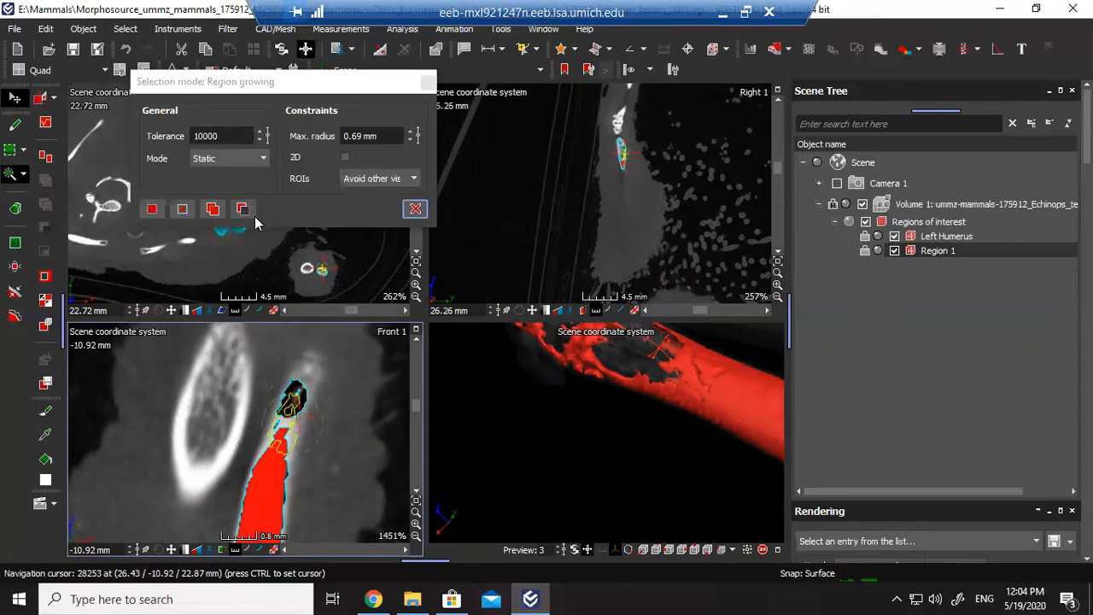
click(213, 209)
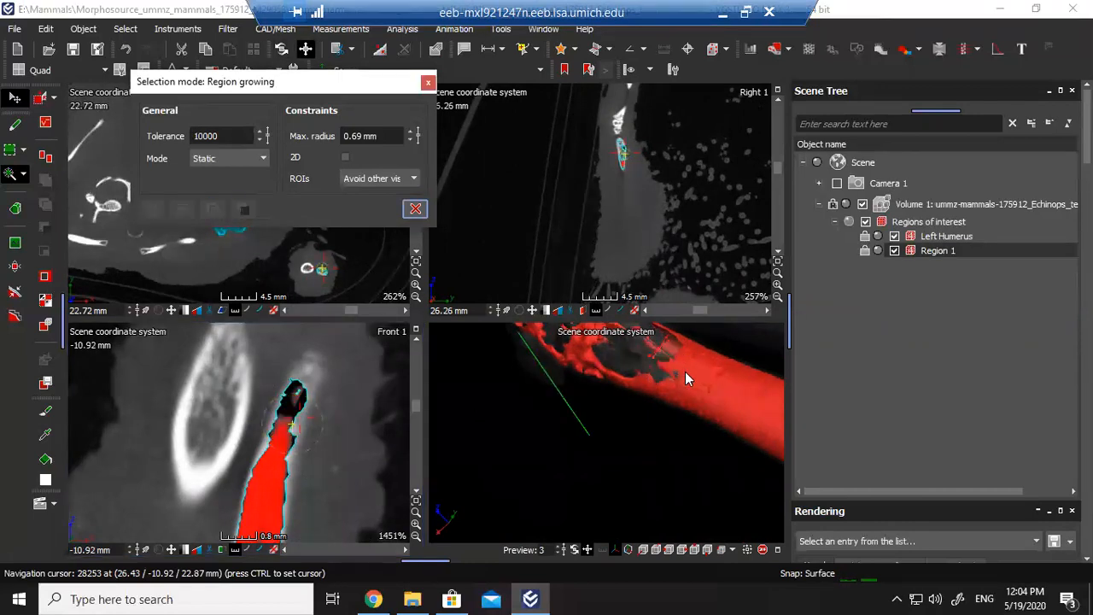
Move the Front 1 slice to -11.12 mm and add two grown selections at Region 1's wrist end, about 0.63 mm and 0.68 mm in radius.
click(687, 378)
drag(683, 373, 669, 422)
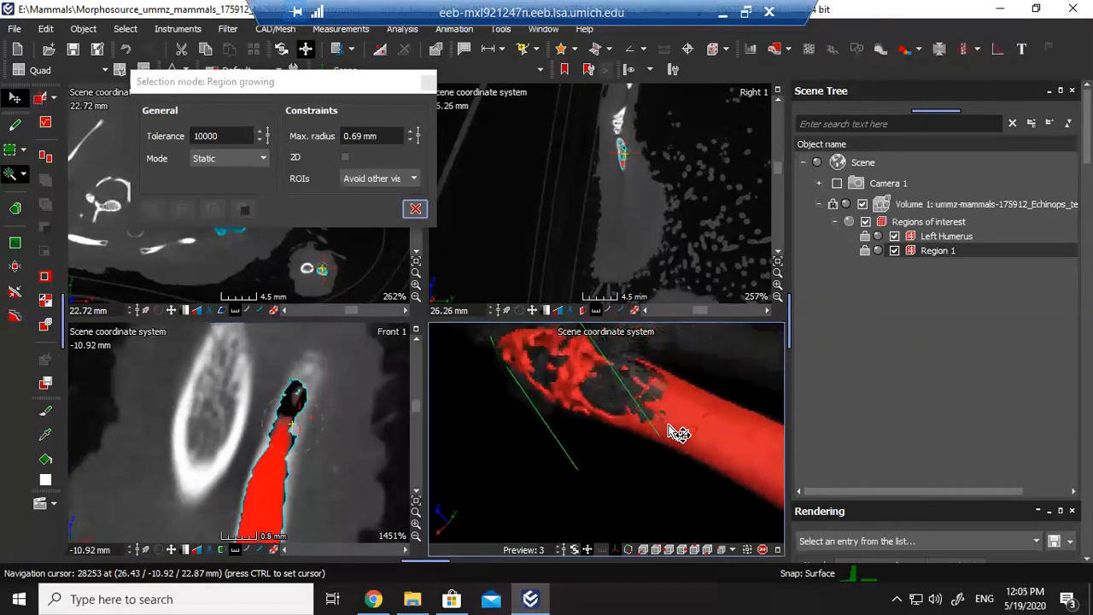
scroll(268, 459, down, 2)
scroll(316, 416, down, 1)
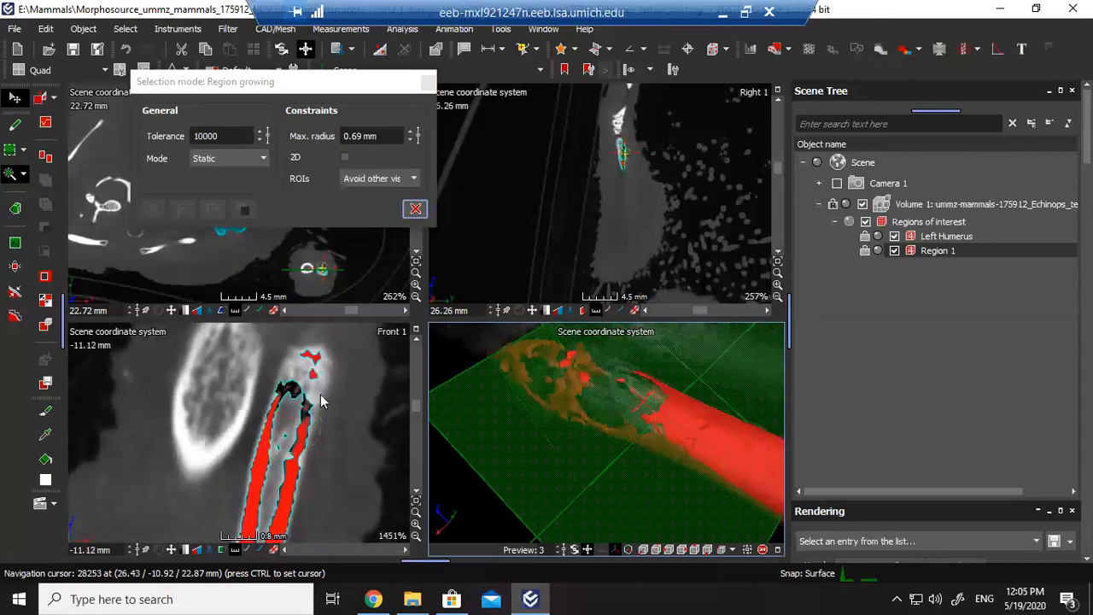
drag(312, 390, 332, 408)
click(214, 209)
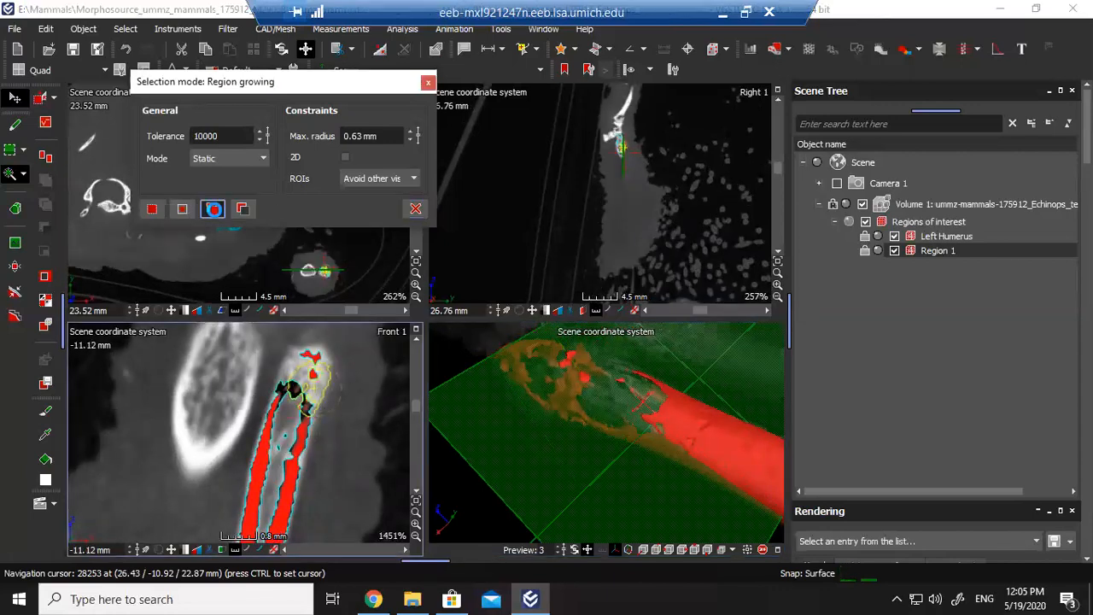
drag(304, 373, 323, 395)
click(213, 209)
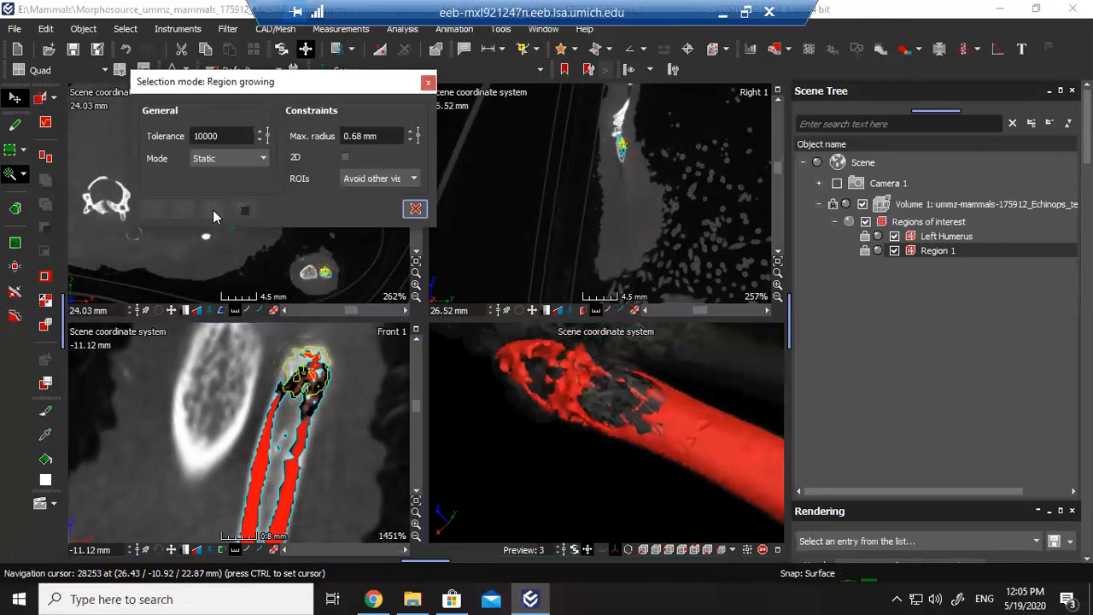
Grow two selections on the shaft wall just below the wrist-end gap, about 0.76 mm and 0.62 mm in radius, and add them to Region 1.
drag(296, 461, 315, 478)
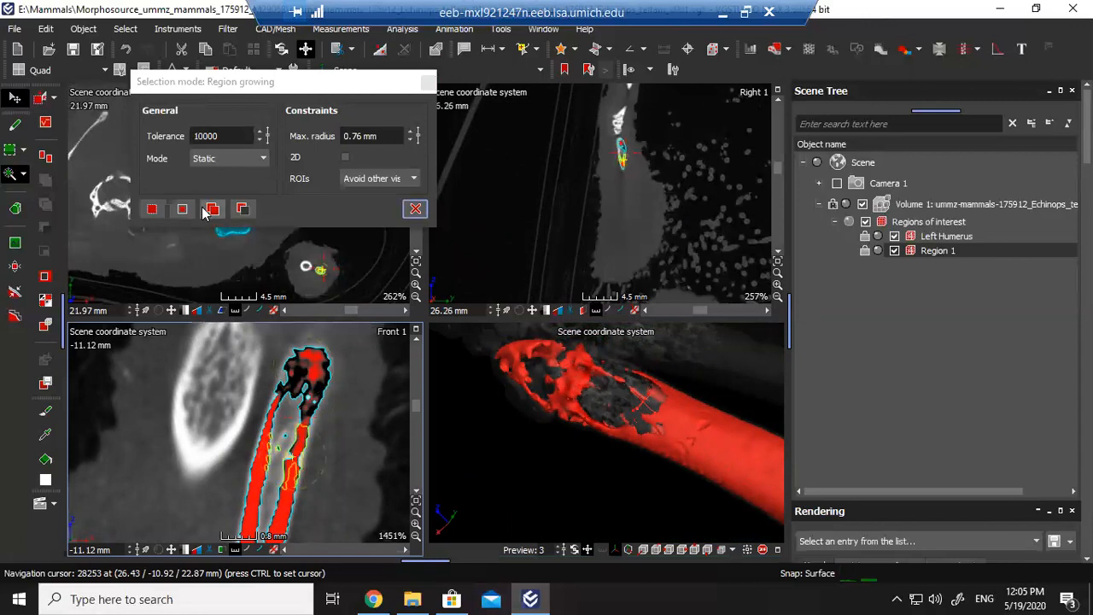
click(212, 209)
drag(309, 452, 324, 445)
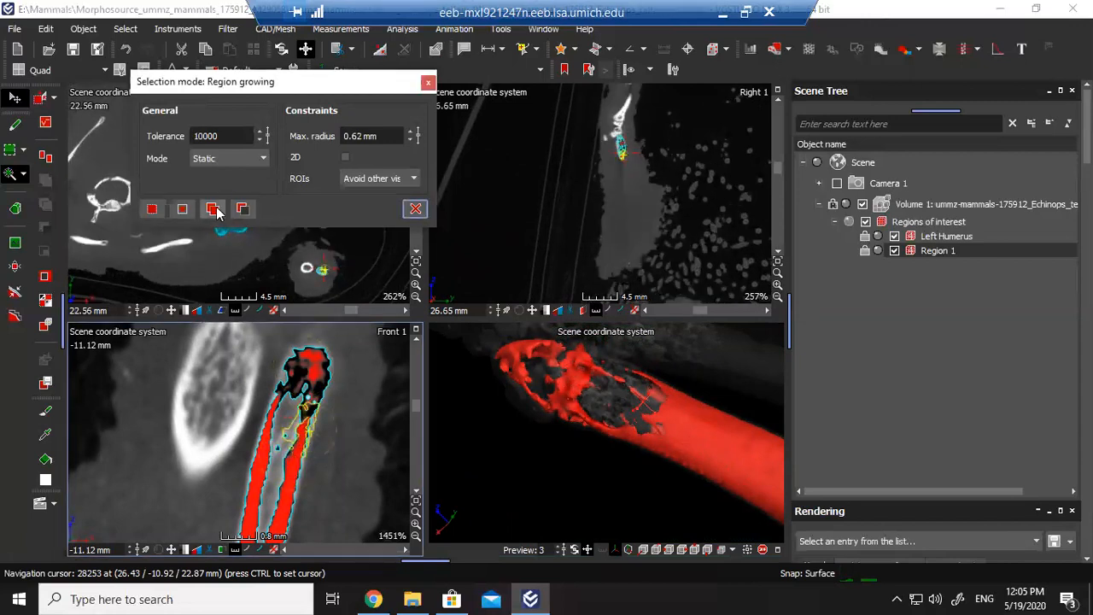
click(216, 212)
Examine the remaining hole at Region 1's wrist end in 3D from several angles and distances.
scroll(590, 449, down, 5)
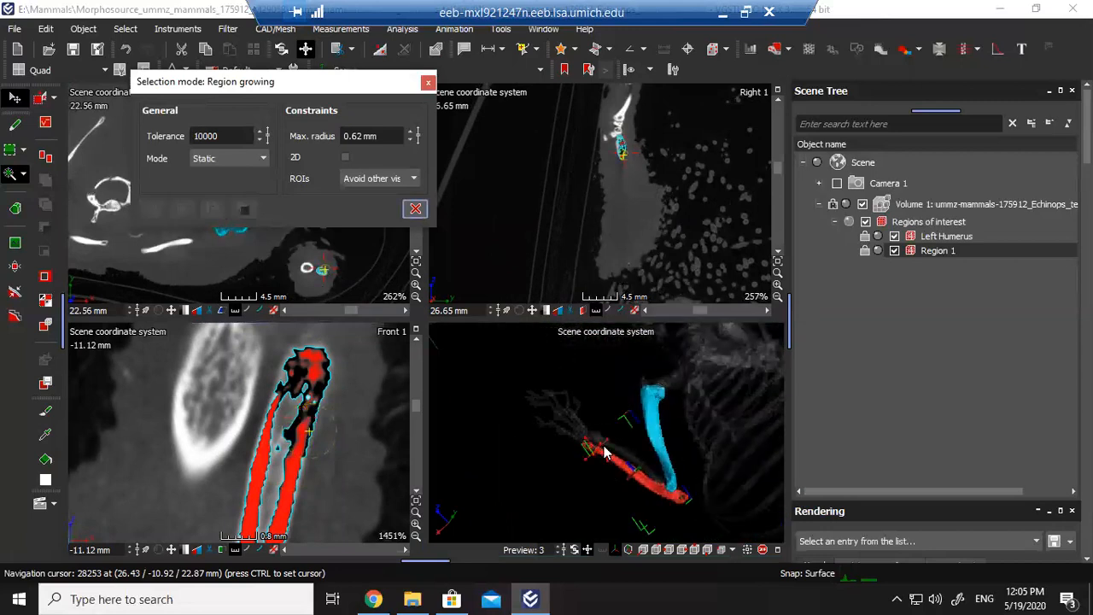
scroll(603, 451, up, 4)
scroll(586, 452, up, 3)
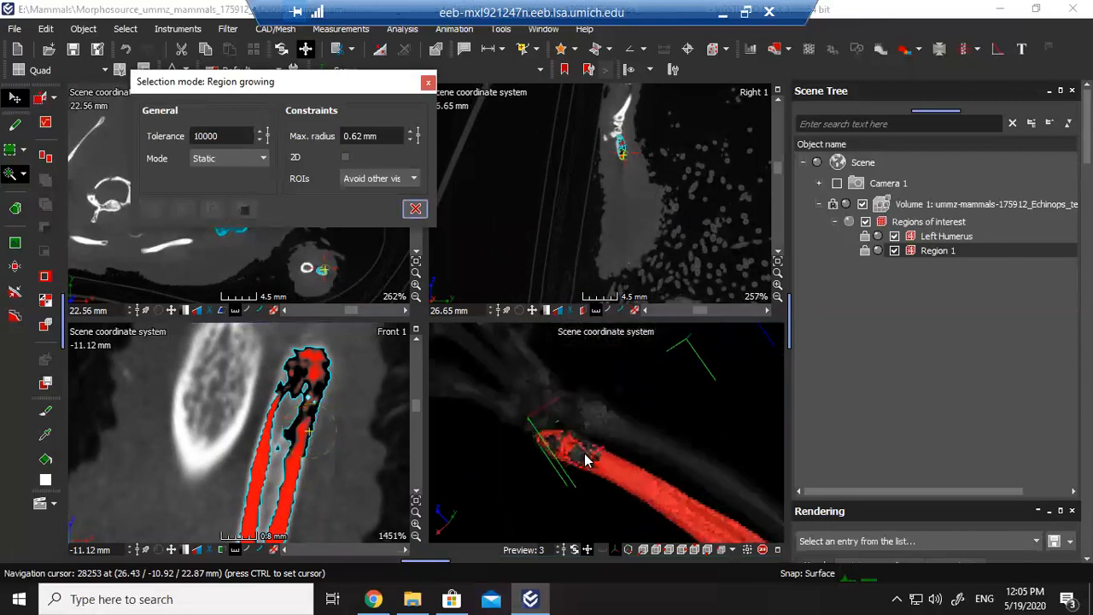
scroll(587, 457, down, 5)
drag(656, 492, 570, 411)
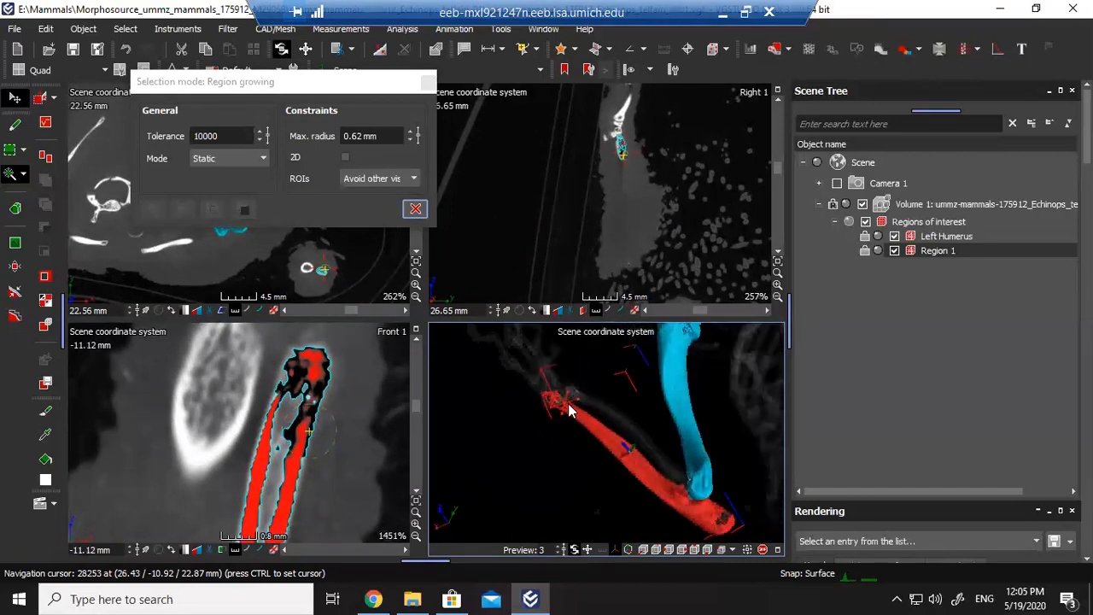
scroll(559, 408, up, 5)
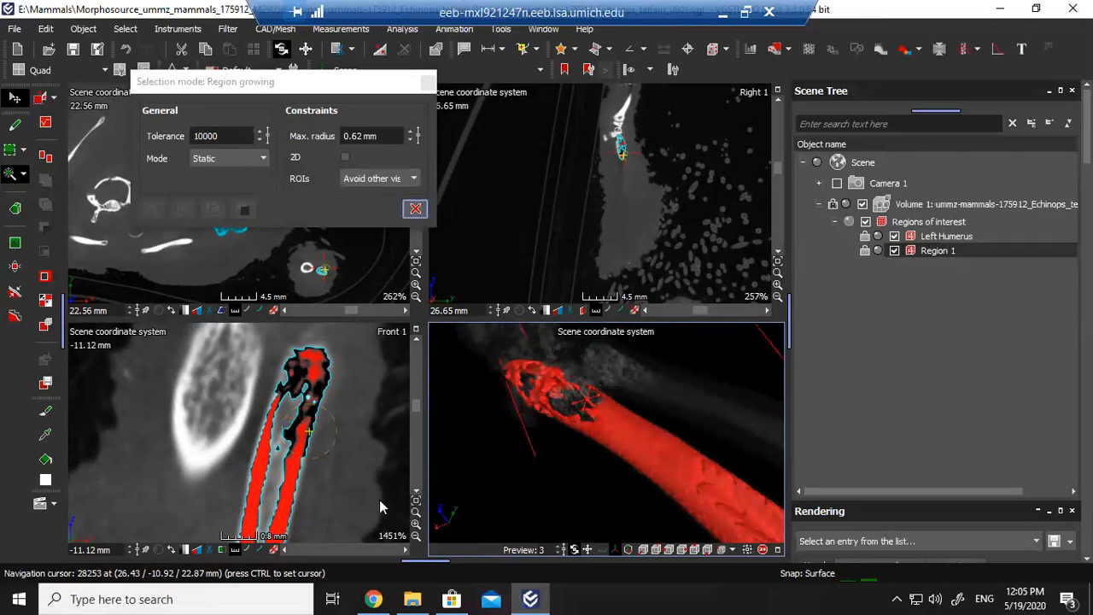
scroll(603, 429, up, 2)
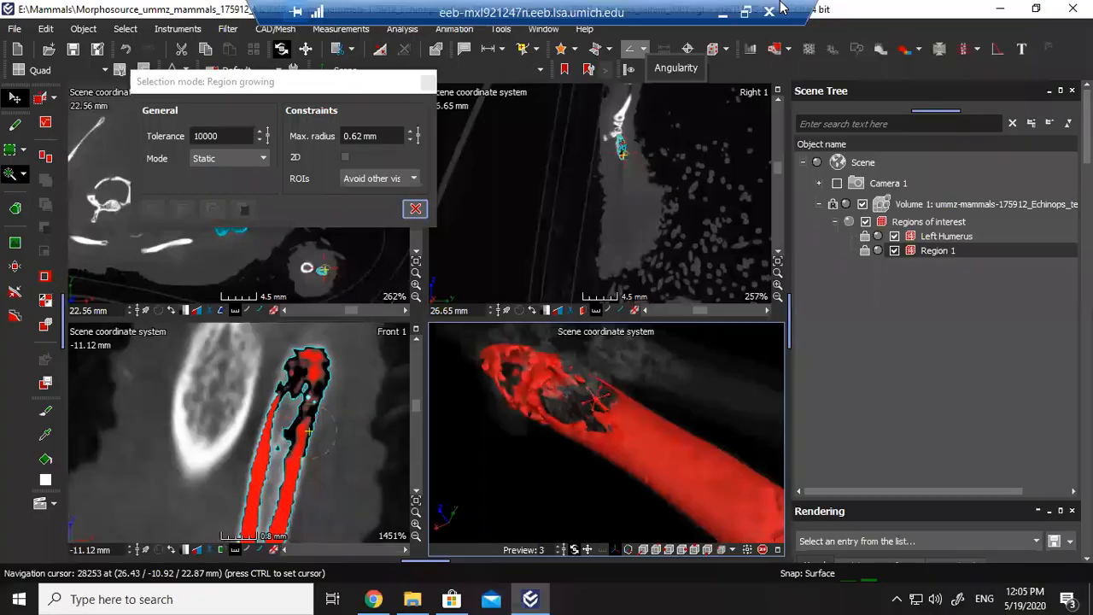
drag(609, 472, 566, 488)
scroll(521, 425, up, 2)
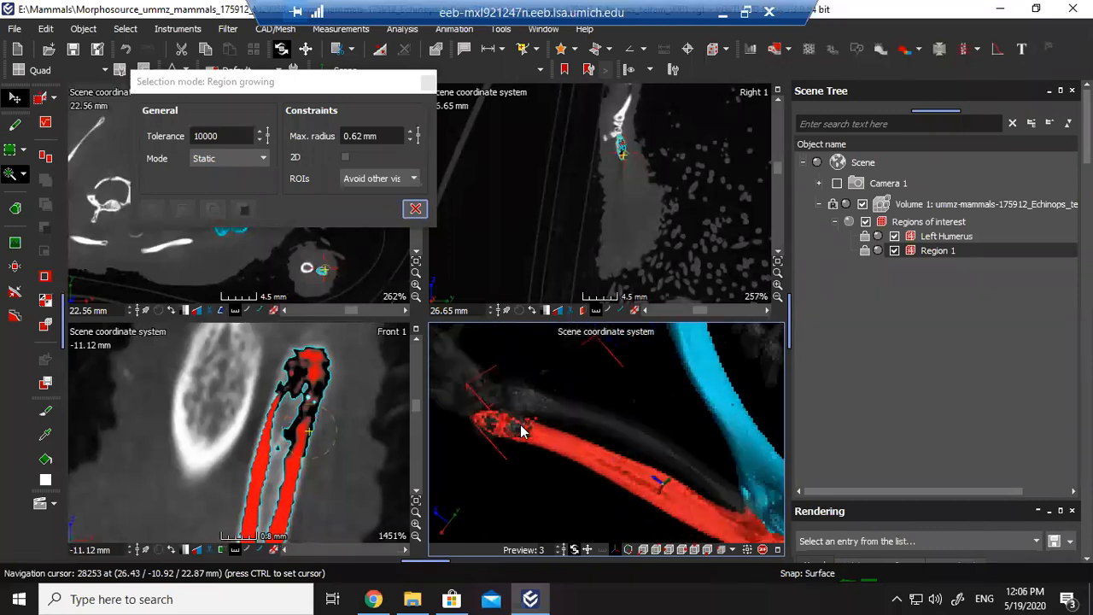
scroll(520, 426, up, 2)
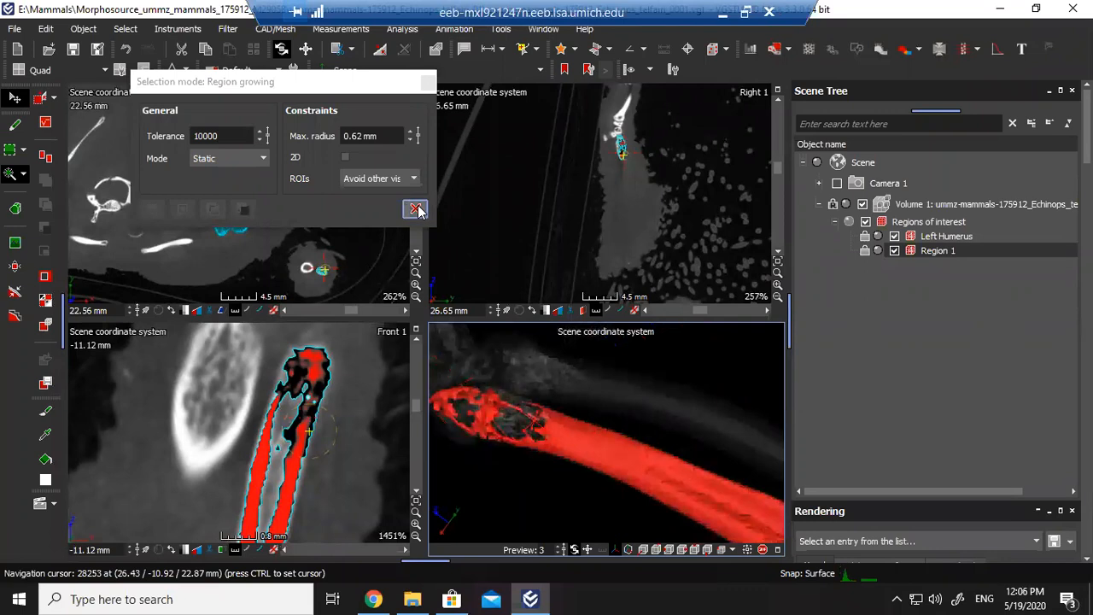
Close Region growing, start the Draw selection mode, and place the navigation cursor along Region 1's shaft wall in the Front 1 slice.
click(416, 209)
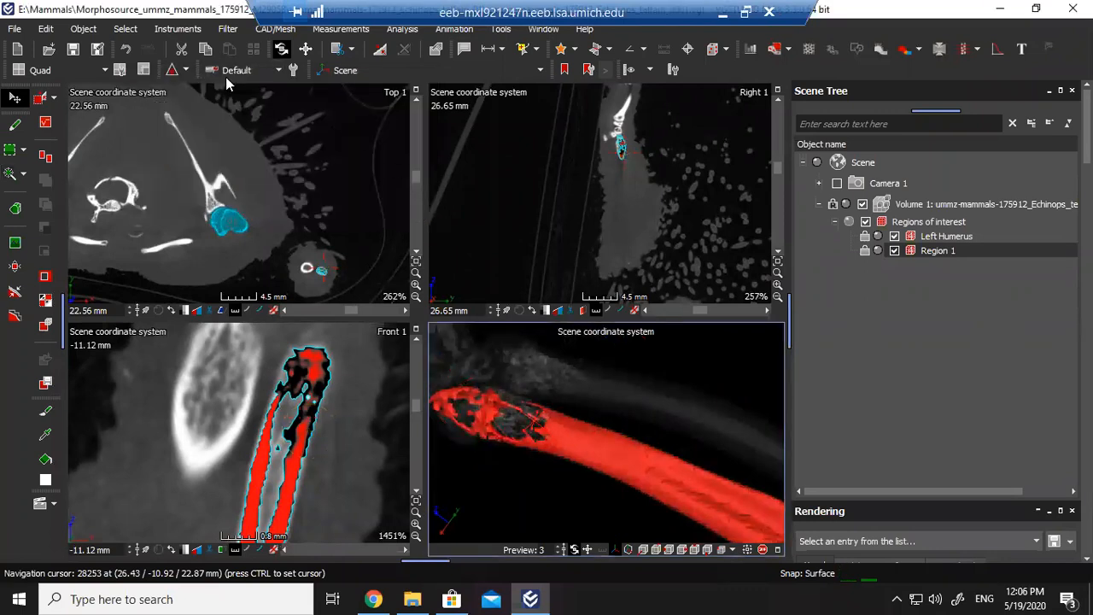
click(125, 29)
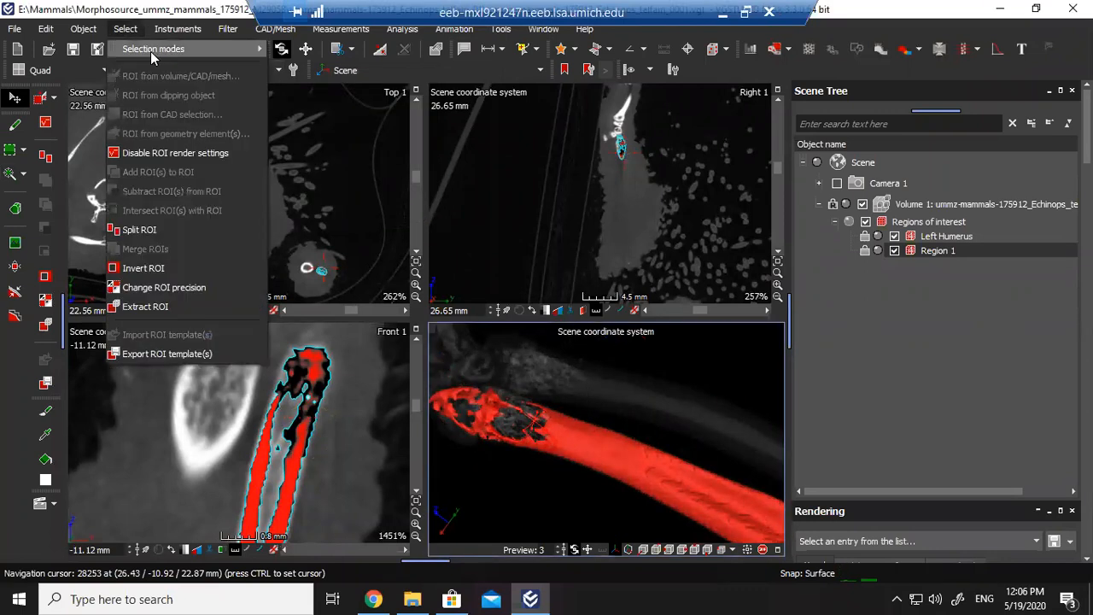
mouse_move(211, 48)
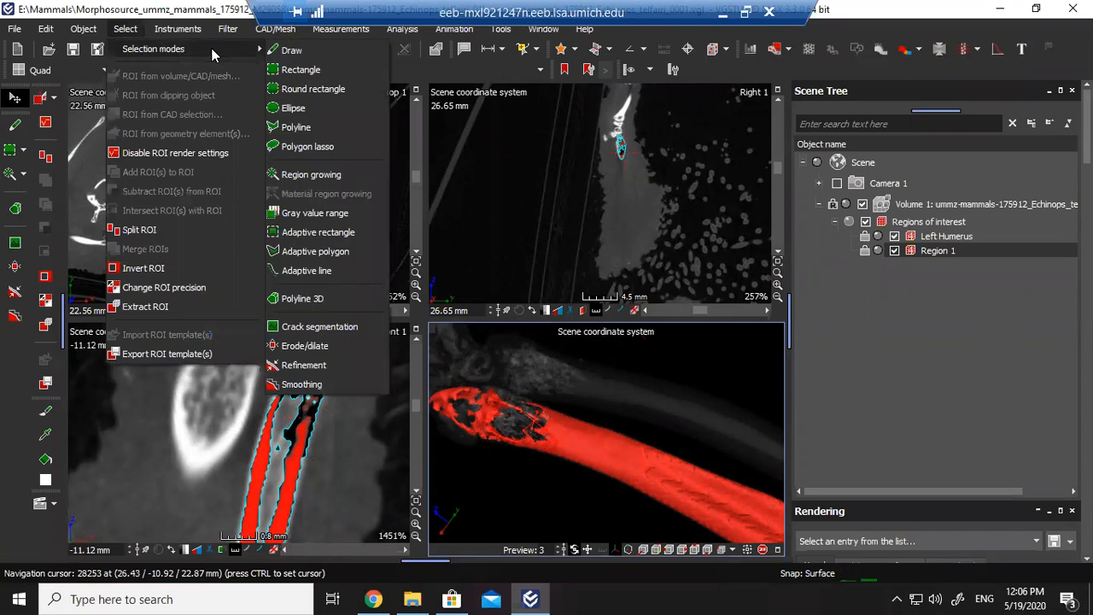
click(301, 52)
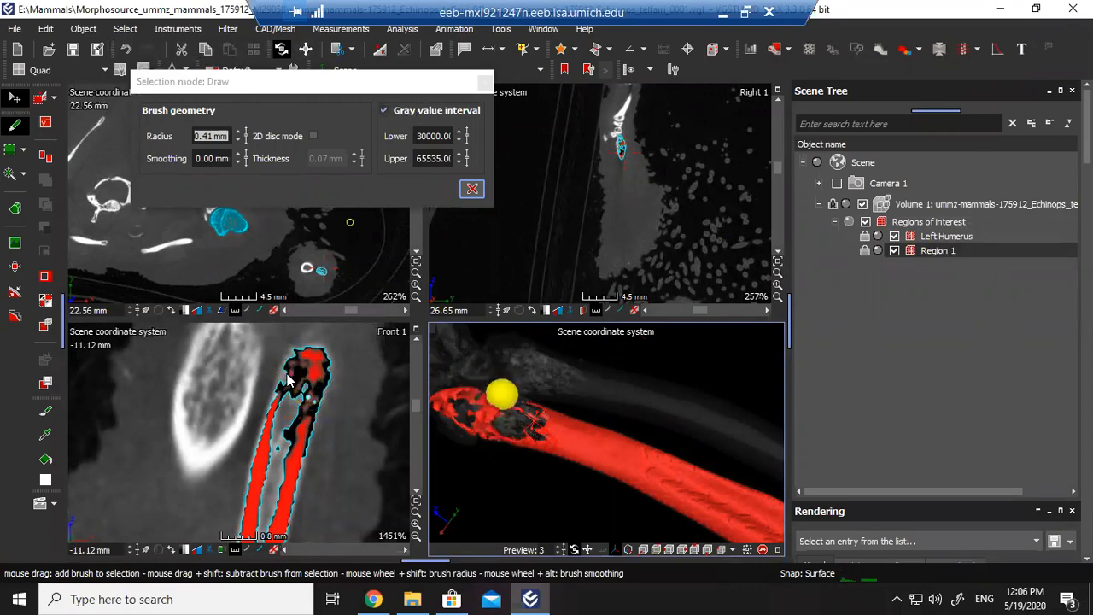
key(ctrl)
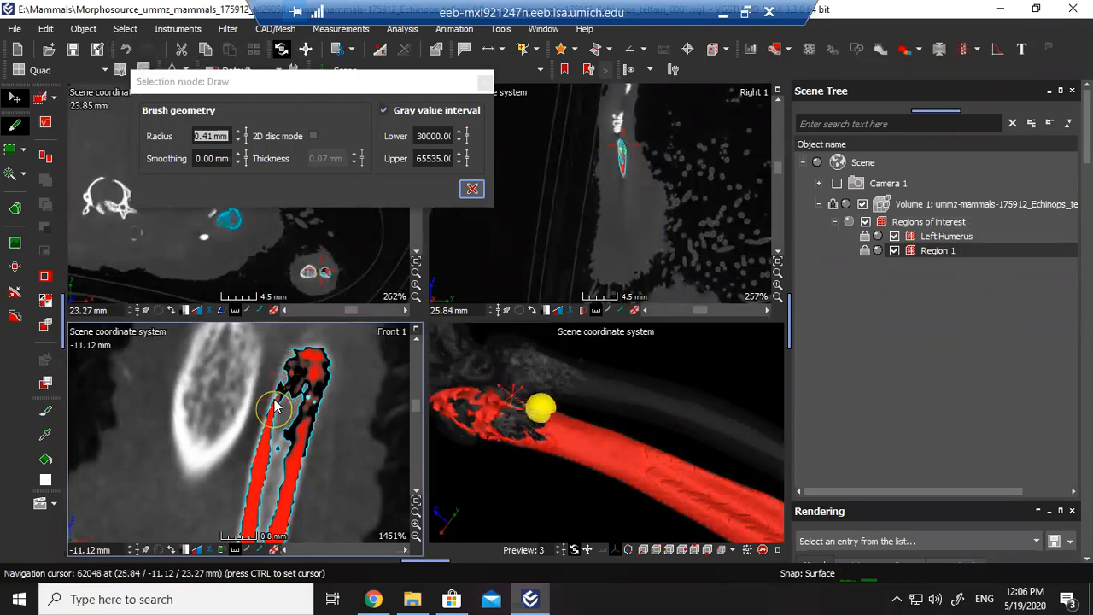
key(ctrl)
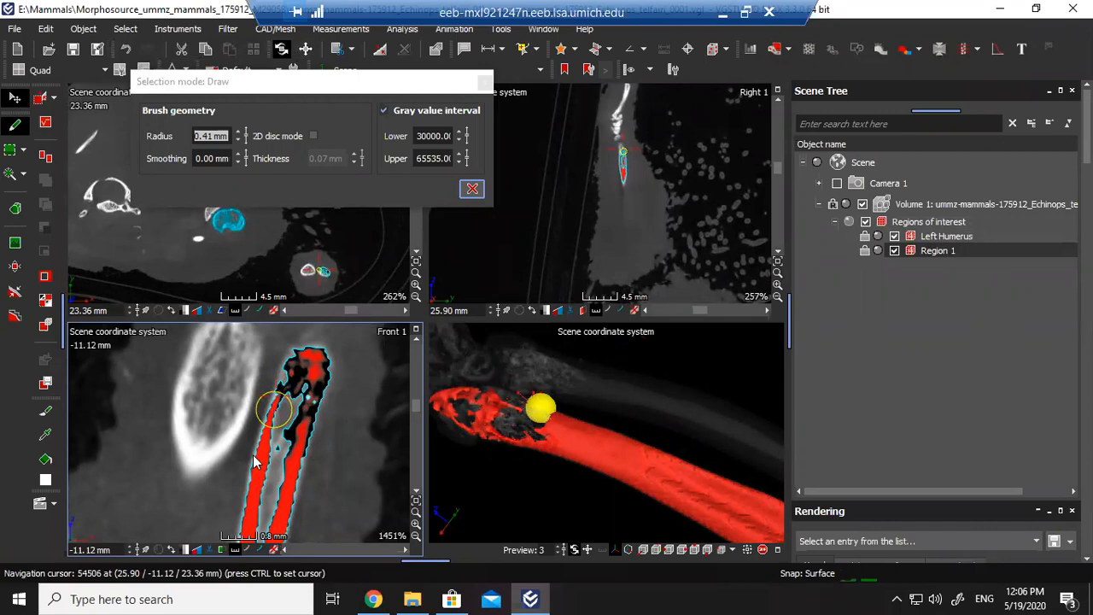
key(ctrl)
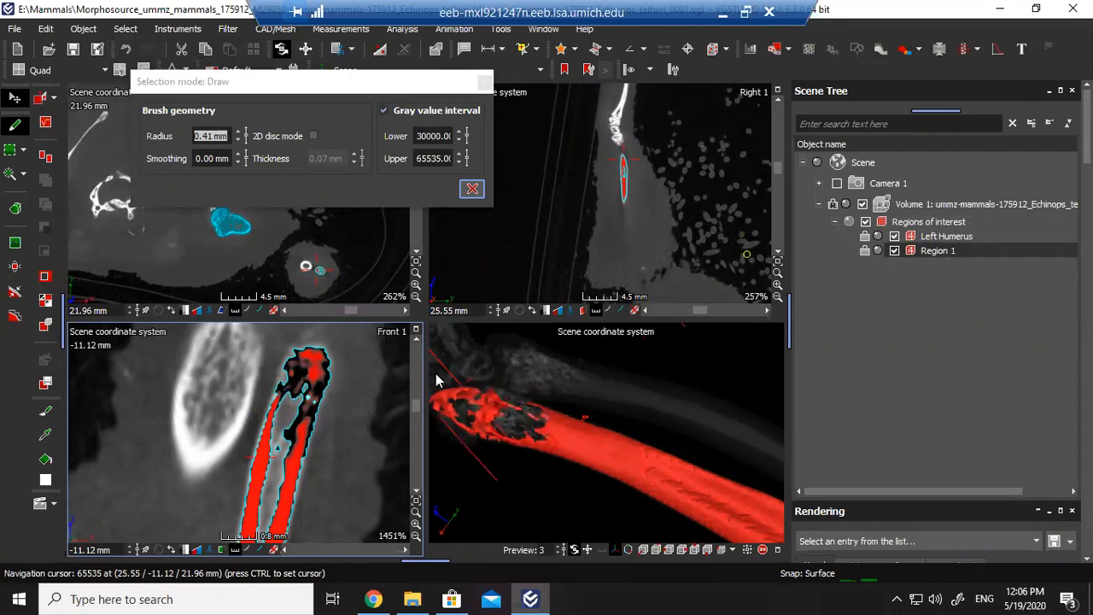
key(ctrl)
Paint the missing shaft wall into Region 1 across neighbouring Front 1 slices with the 0.41 mm brush, limited to gray values 30000 to 65535.
mouse_move(293, 391)
mouse_down()
mouse_move(275, 427)
mouse_move(276, 504)
mouse_move(261, 526)
mouse_up()
scroll(389, 494, up, 3)
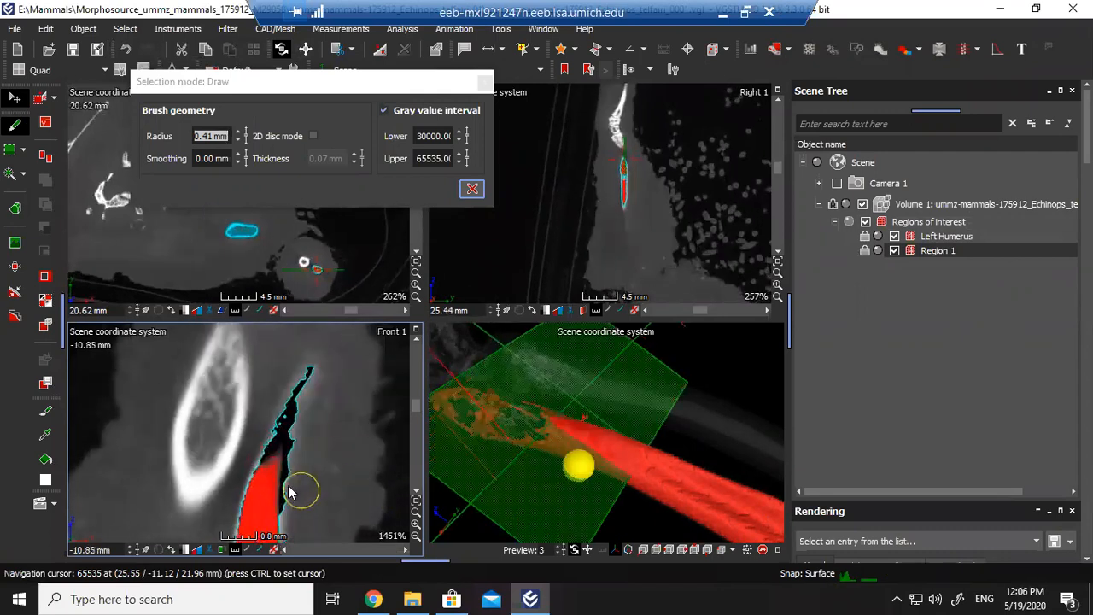
scroll(290, 492, up, 1)
scroll(261, 478, down, 5)
drag(244, 524, 289, 444)
scroll(290, 444, up, 5)
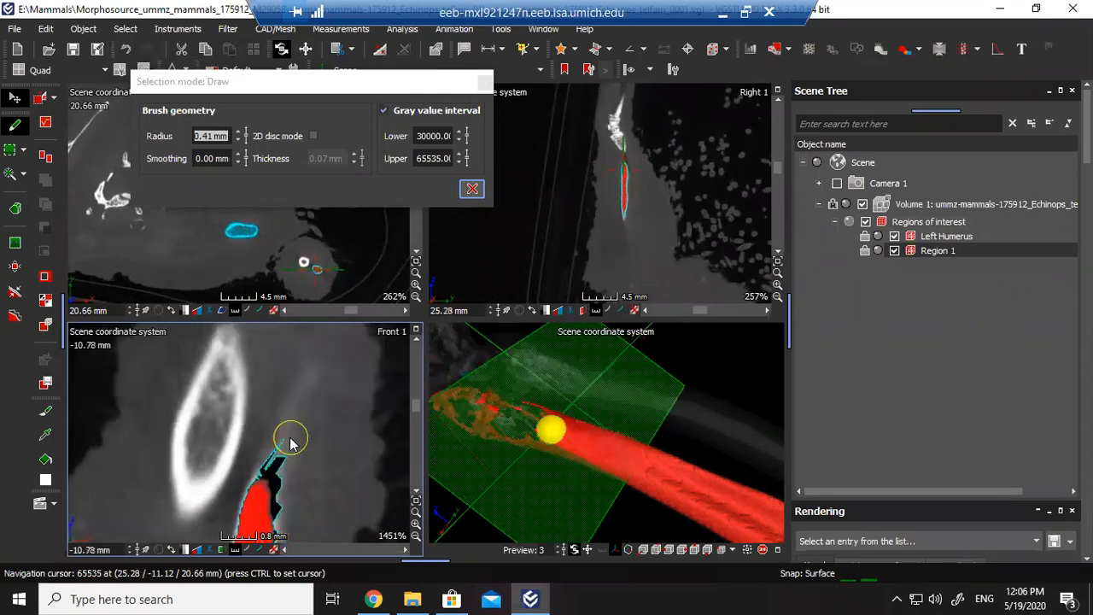
scroll(517, 425, up, 5)
Center the slices on the wrist-end hole and paint the bone around it into Region 1, covering Front 1 slices through about -12.06 mm.
ctrl+click(516, 425)
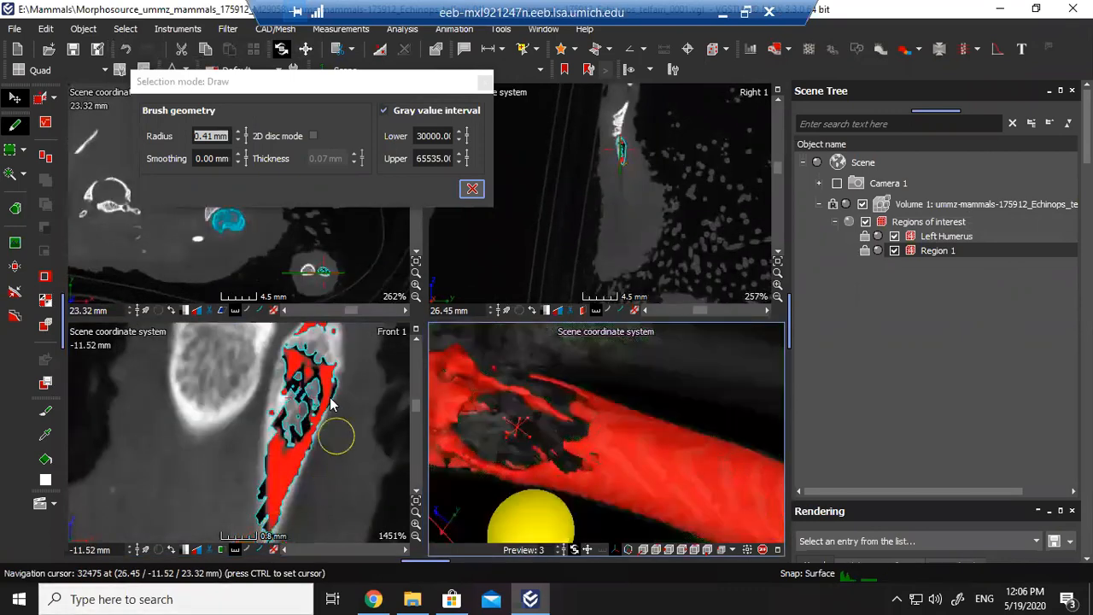
mouse_move(287, 397)
mouse_down()
mouse_move(318, 328)
mouse_move(333, 365)
mouse_move(273, 521)
mouse_up()
scroll(302, 448, up, 5)
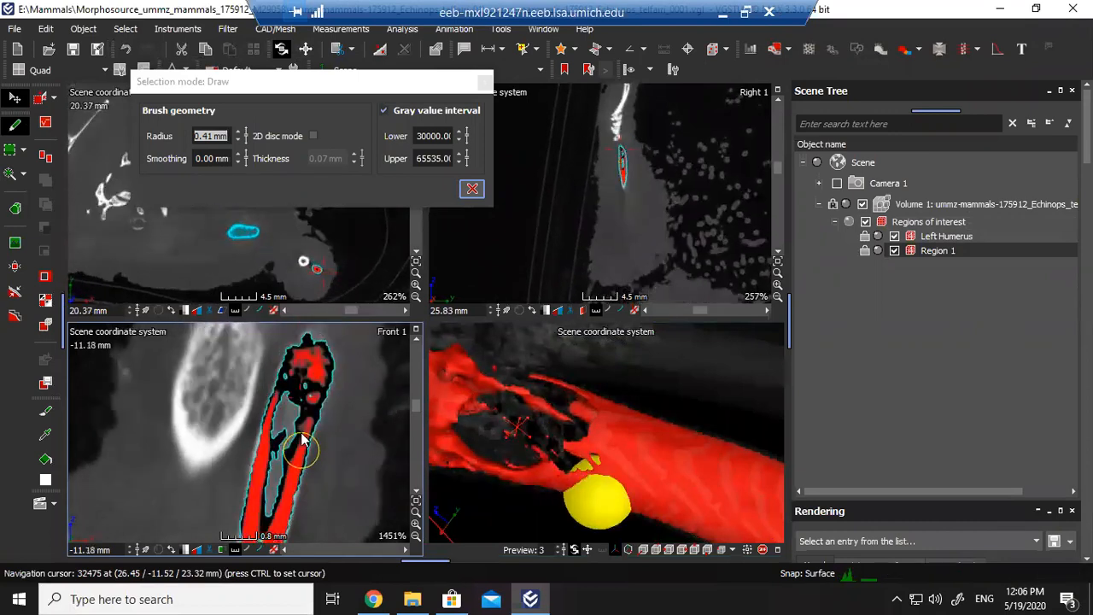
scroll(302, 440, down, 8)
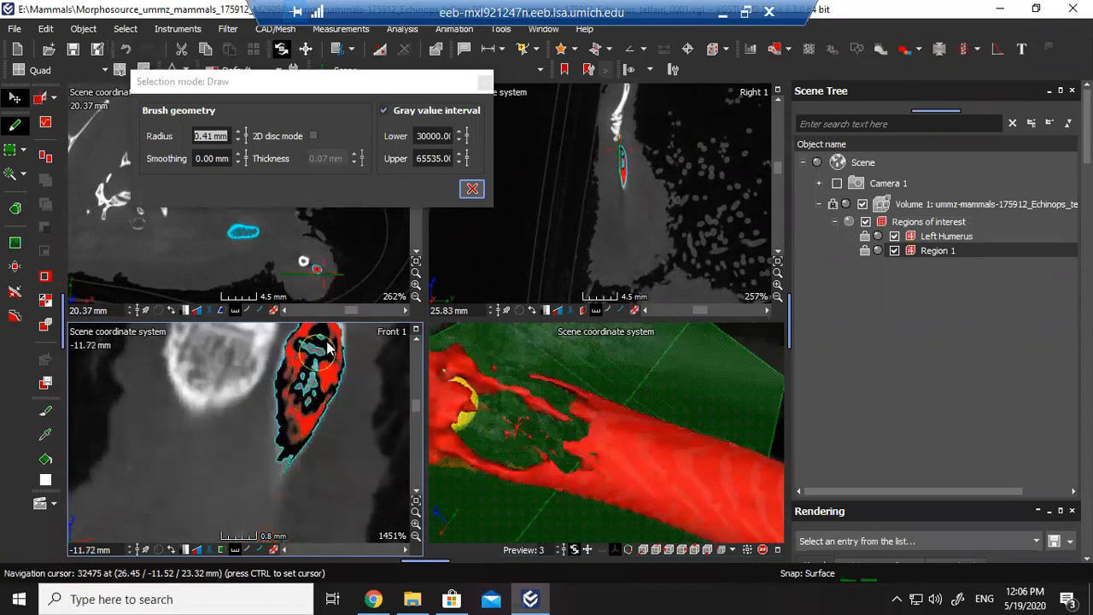
scroll(305, 423, down, 5)
mouse_move(305, 423)
mouse_down()
mouse_move(325, 361)
mouse_move(316, 366)
mouse_up()
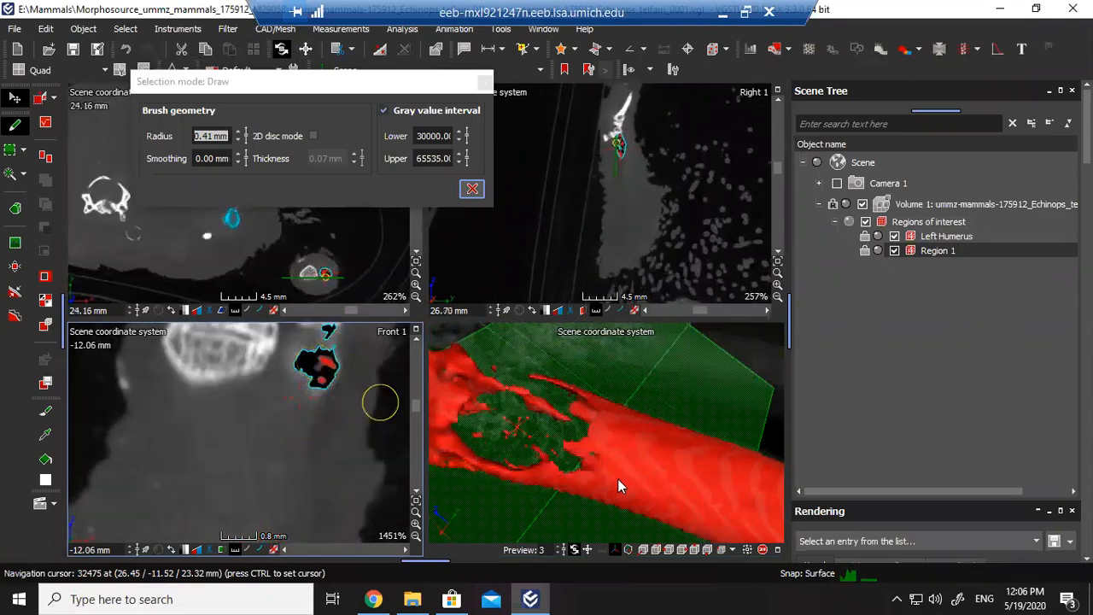
Check the painted wrist end of Region 1 through the Front 1 slices and in a close 3D view.
scroll(346, 402, up, 20)
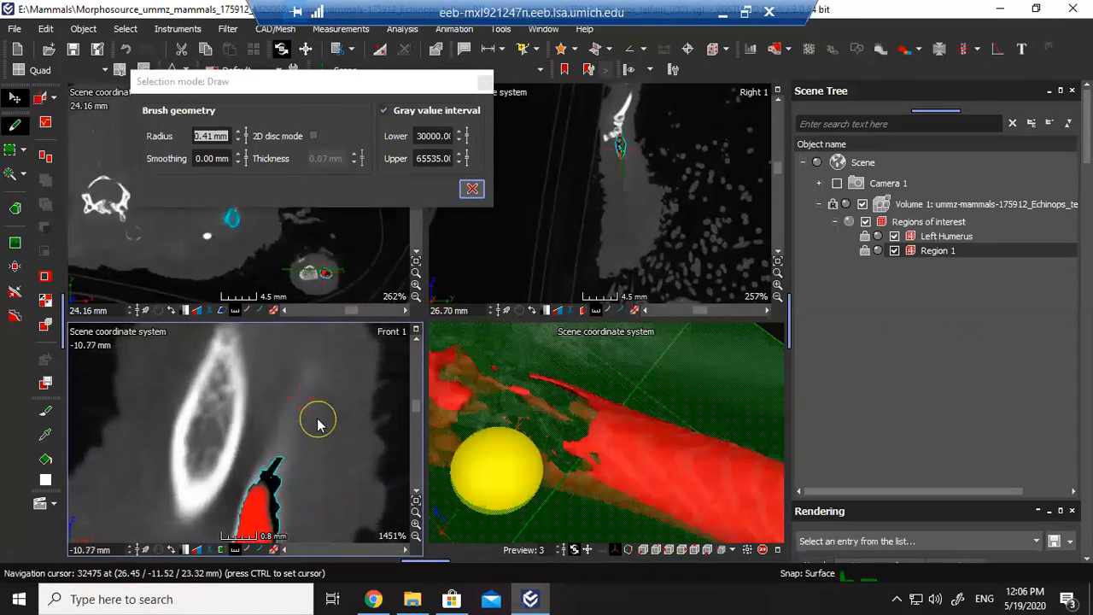
scroll(707, 478, down, 10)
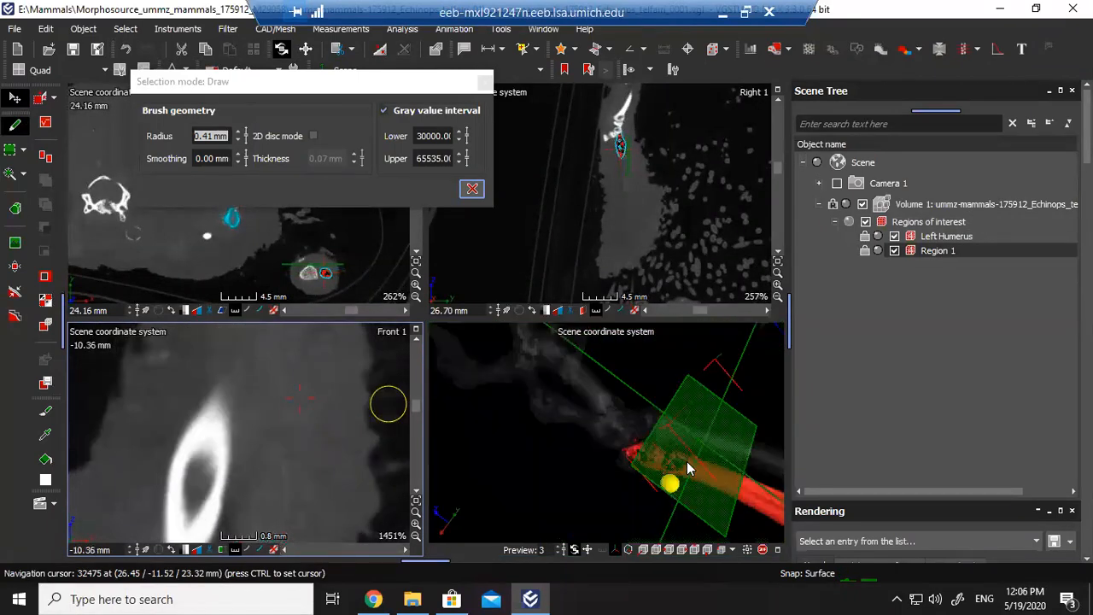
right_click(683, 475)
drag(746, 500, 668, 458)
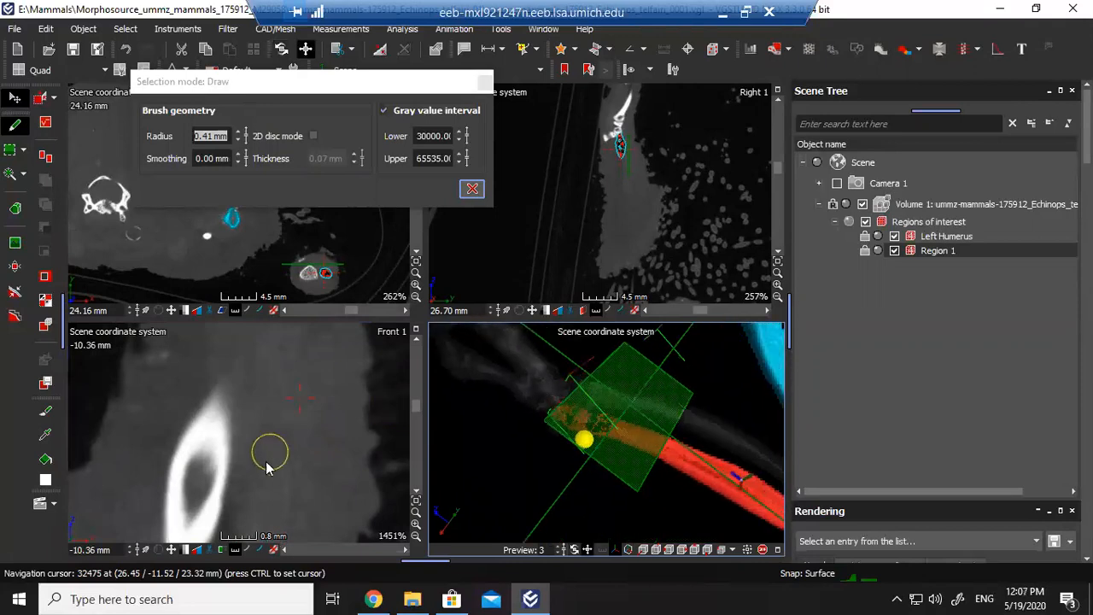
scroll(272, 454, down, 2)
scroll(272, 454, down, 11)
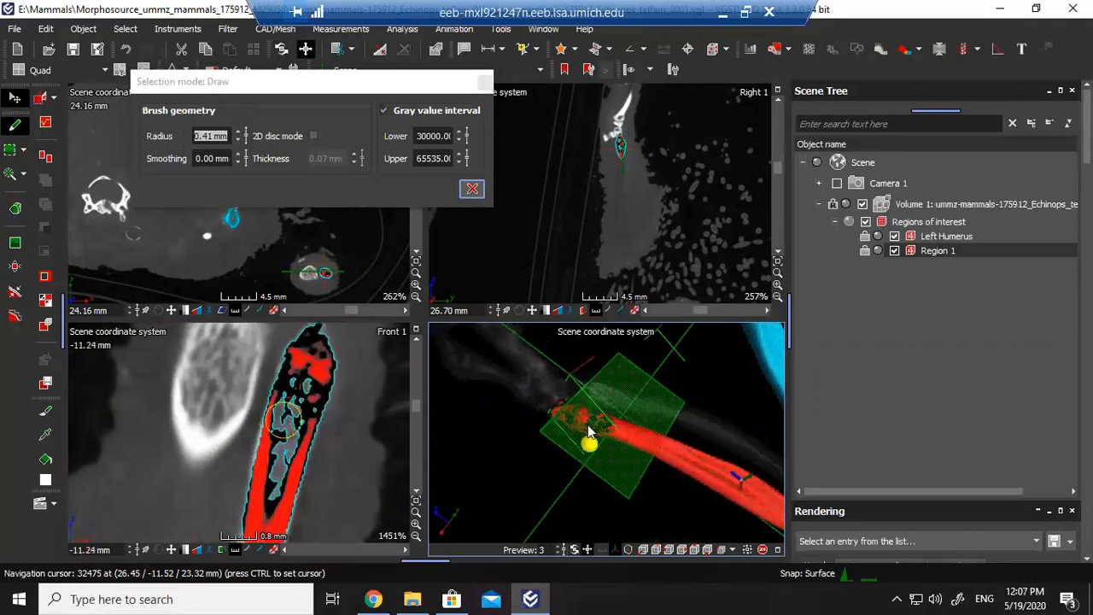
scroll(605, 433, up, 3)
scroll(595, 422, up, 3)
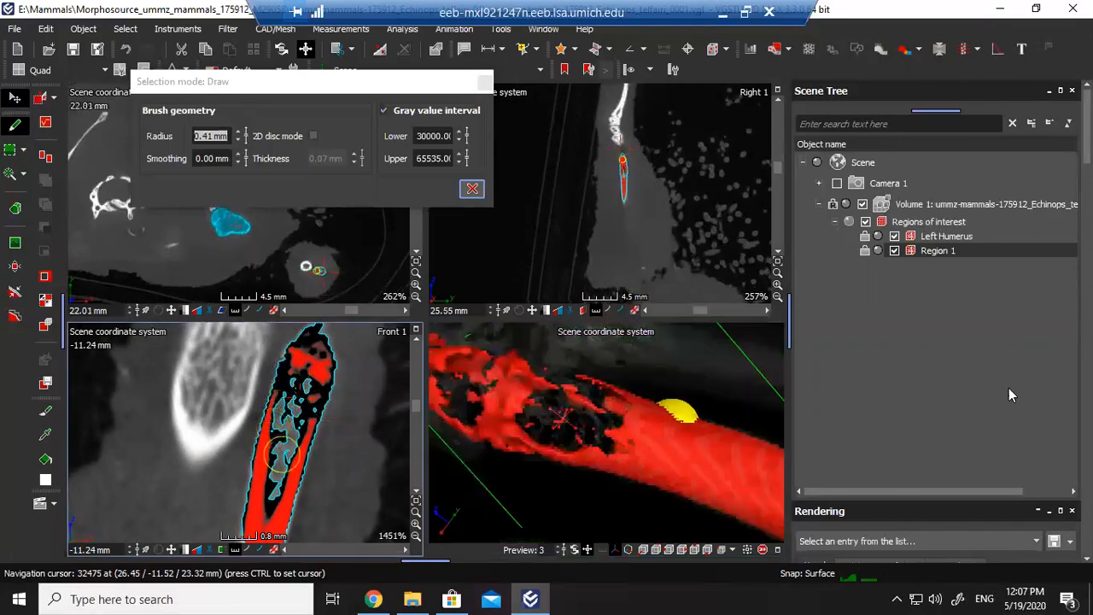
Remove the three surplus white color handles at the low end of Region 1's voxel color bar.
drag(1086, 128, 1086, 192)
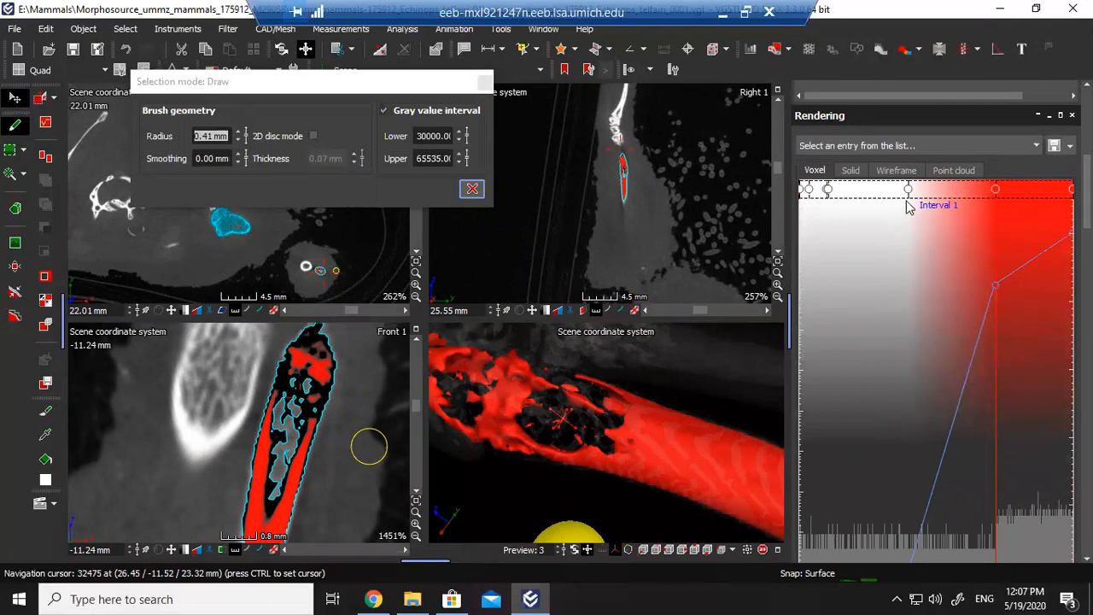
right_click(826, 192)
click(885, 263)
right_click(828, 190)
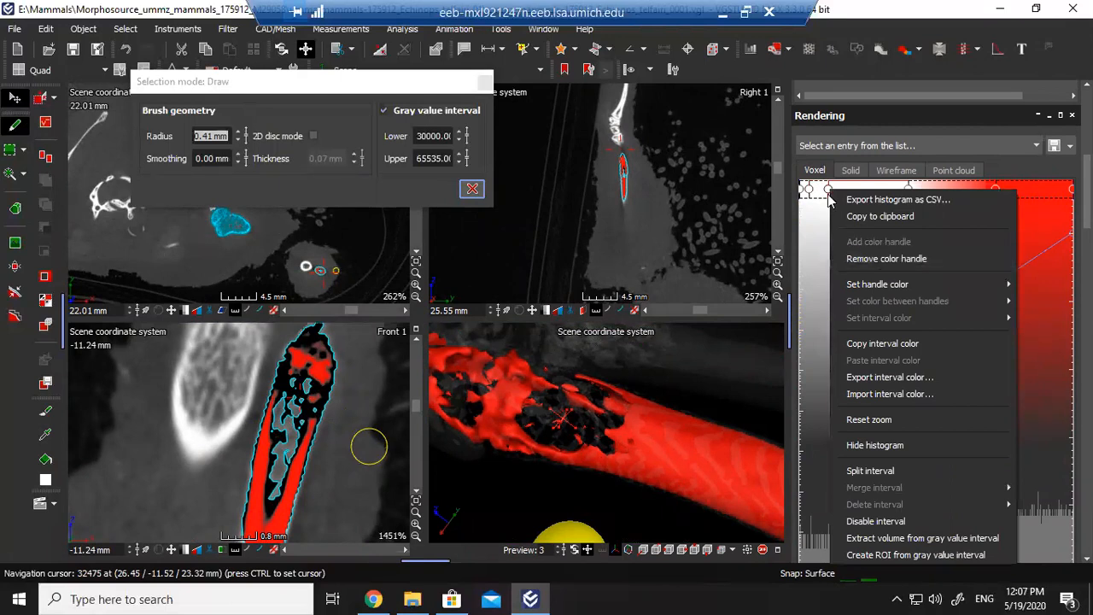
click(872, 262)
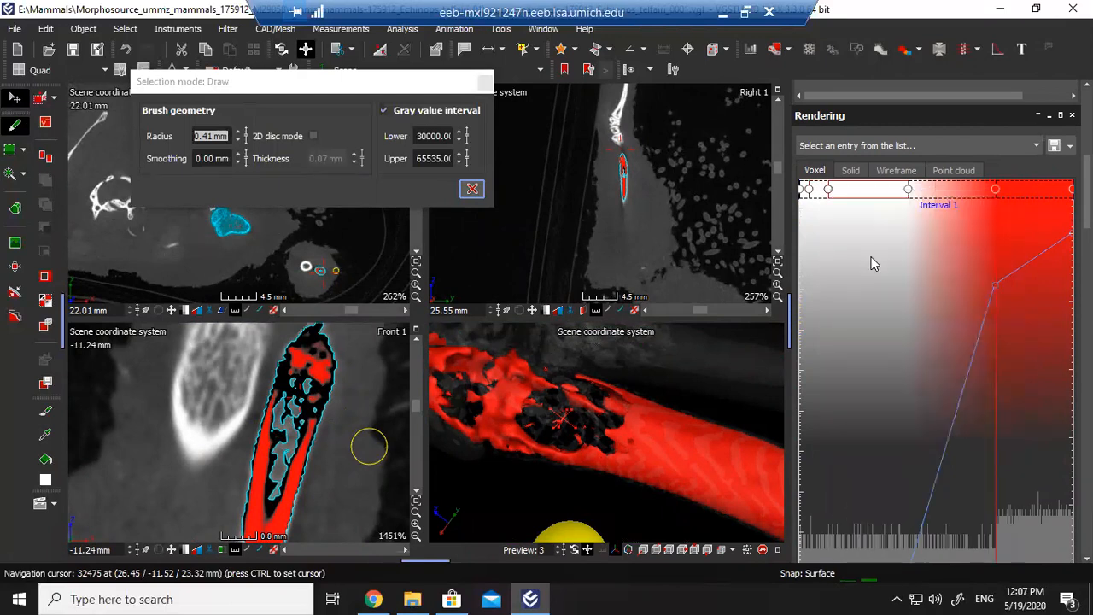
right_click(908, 189)
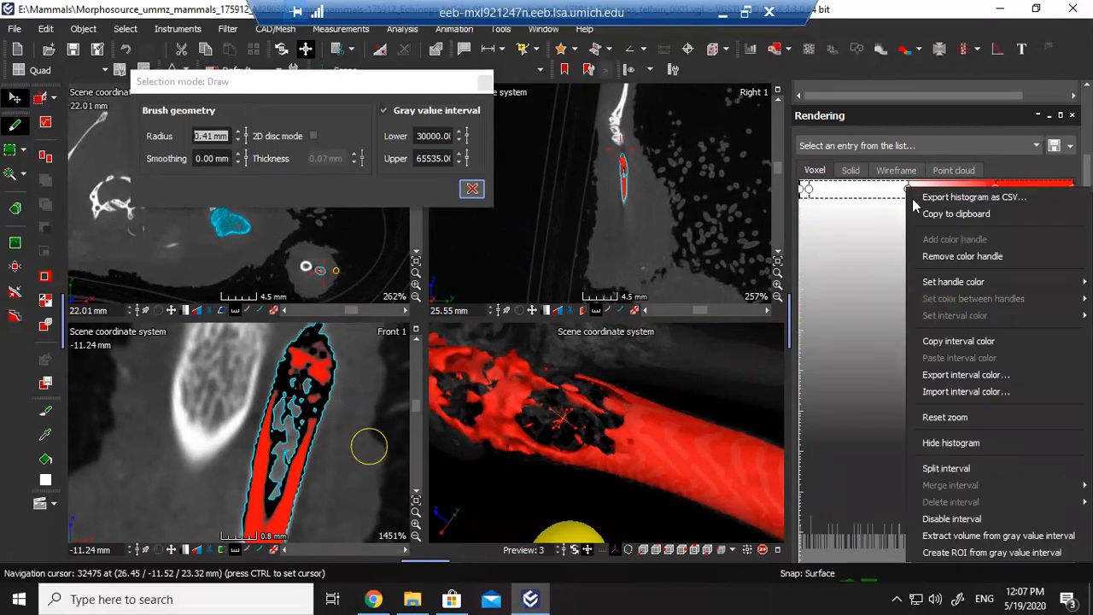
click(947, 256)
right_click(808, 188)
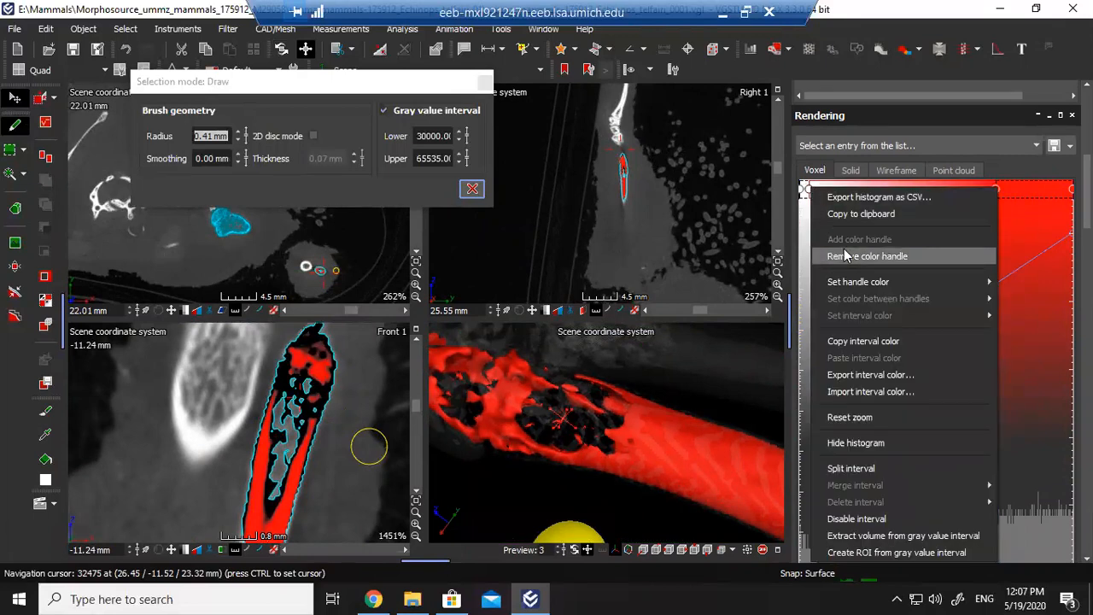
click(859, 255)
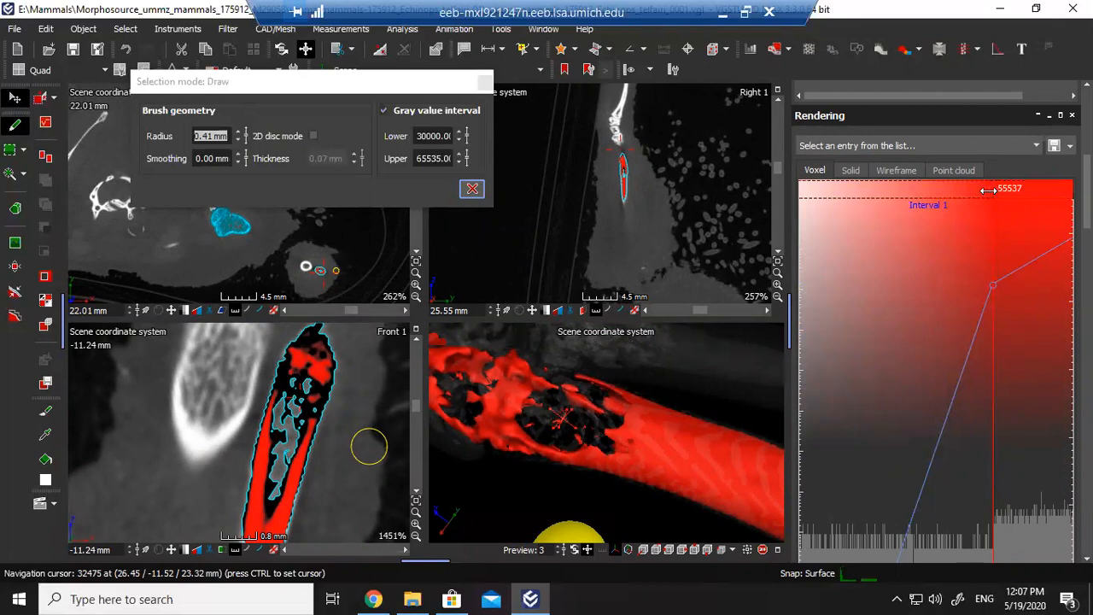
Lower Region 1's isosurface threshold to near the histogram's low end and shift the red color handle down to color the whole gray range red.
drag(990, 251, 815, 270)
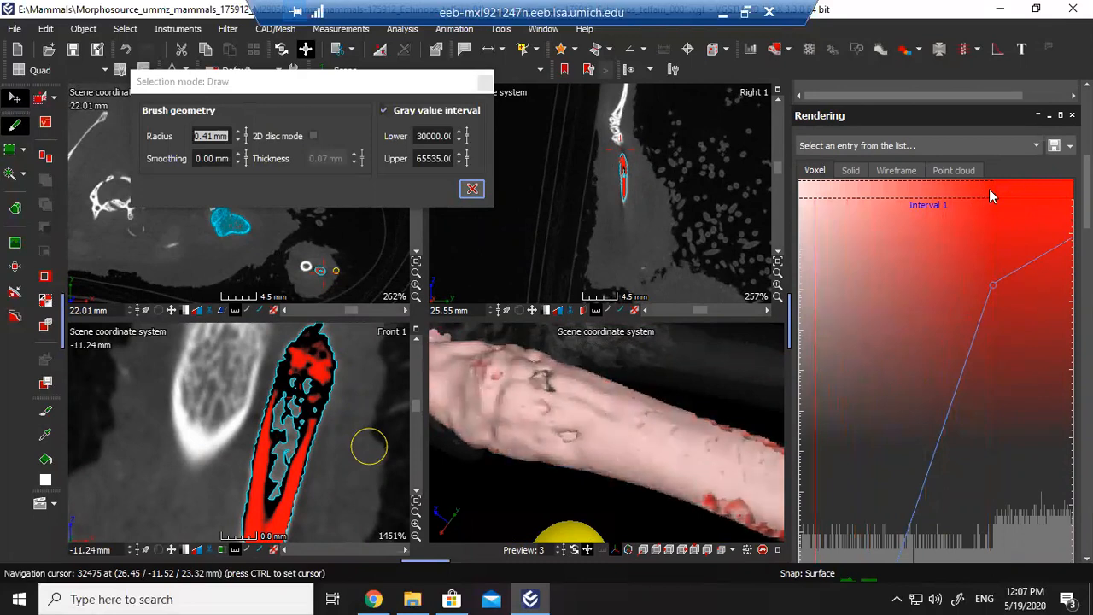
drag(988, 190, 807, 186)
scroll(618, 384, down, 4)
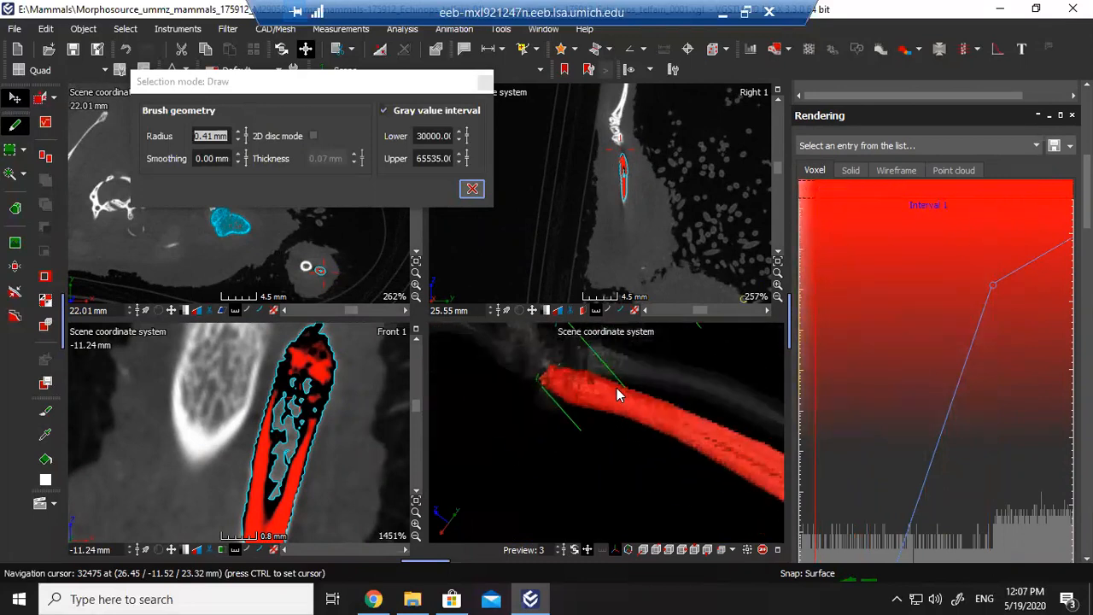
scroll(727, 465, down, 3)
middle_click(727, 465)
drag(727, 464, 754, 484)
scroll(766, 487, up, 2)
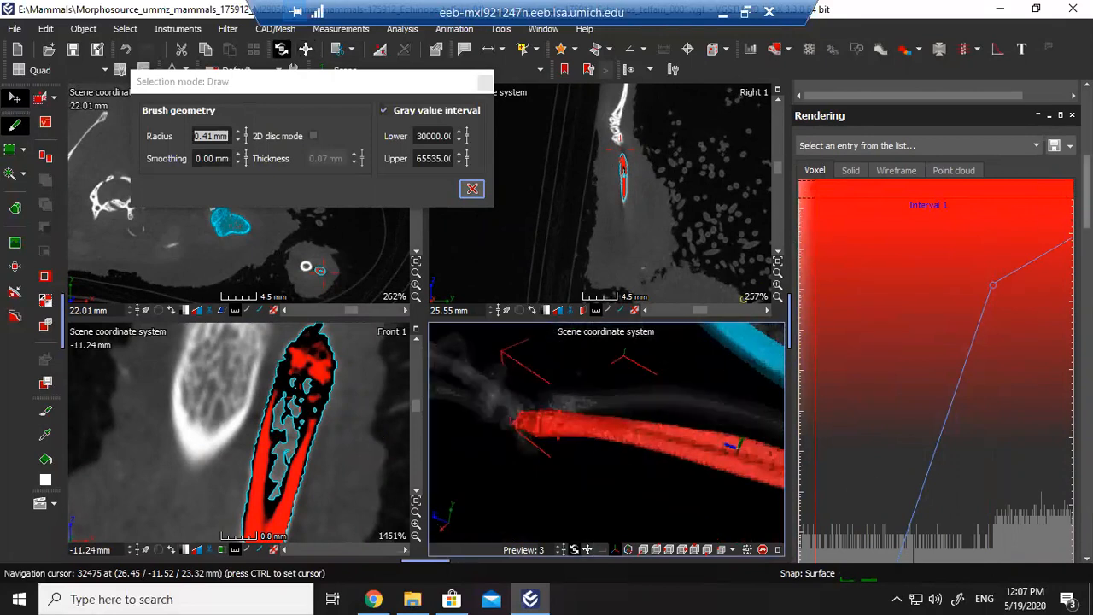
scroll(936, 342, down, 2)
mouse_move(731, 481)
middle_down()
mouse_move(650, 468)
mouse_move(734, 494)
middle_up()
scroll(733, 489, up, 3)
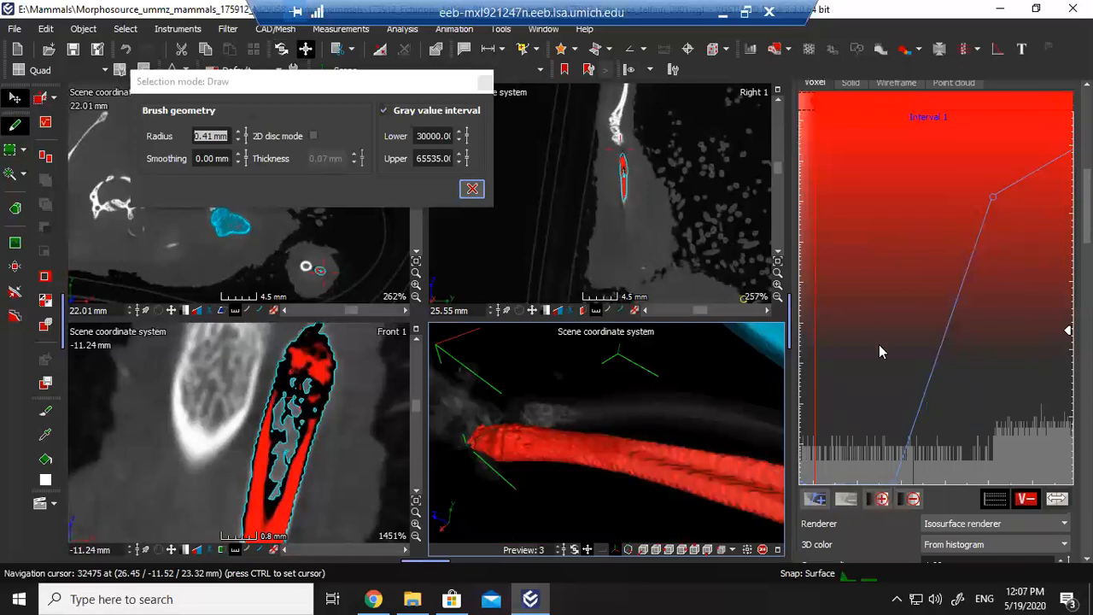
Reduce Region 1's isosurface threshold slightly further and check the wrist end of the bone's rendered surface.
right_click(815, 365)
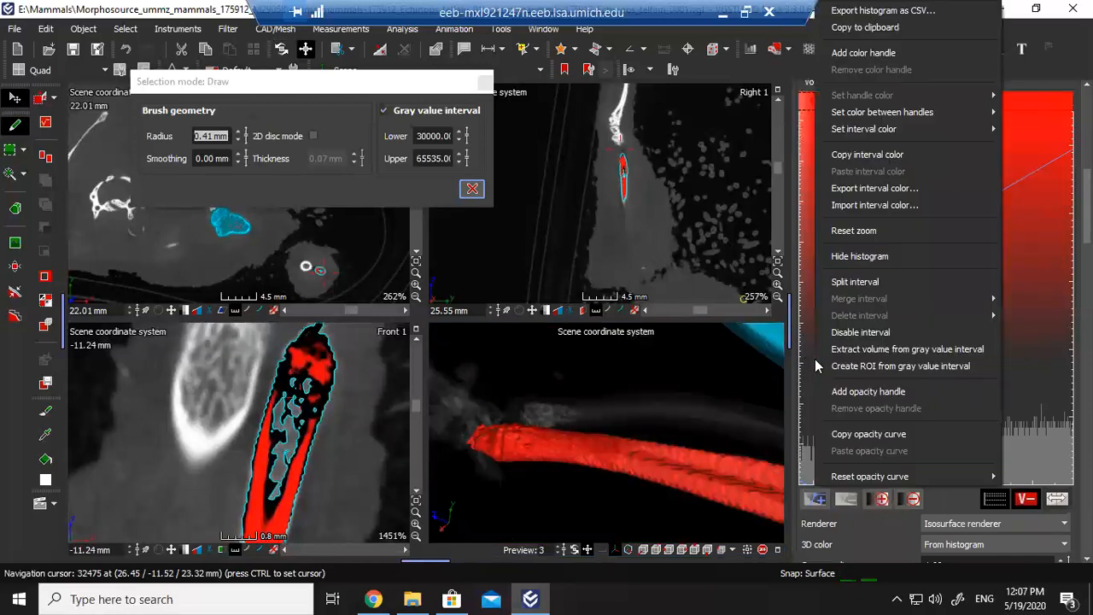
click(812, 309)
drag(815, 309, 811, 309)
scroll(665, 479, down, 2)
scroll(553, 447, up, 3)
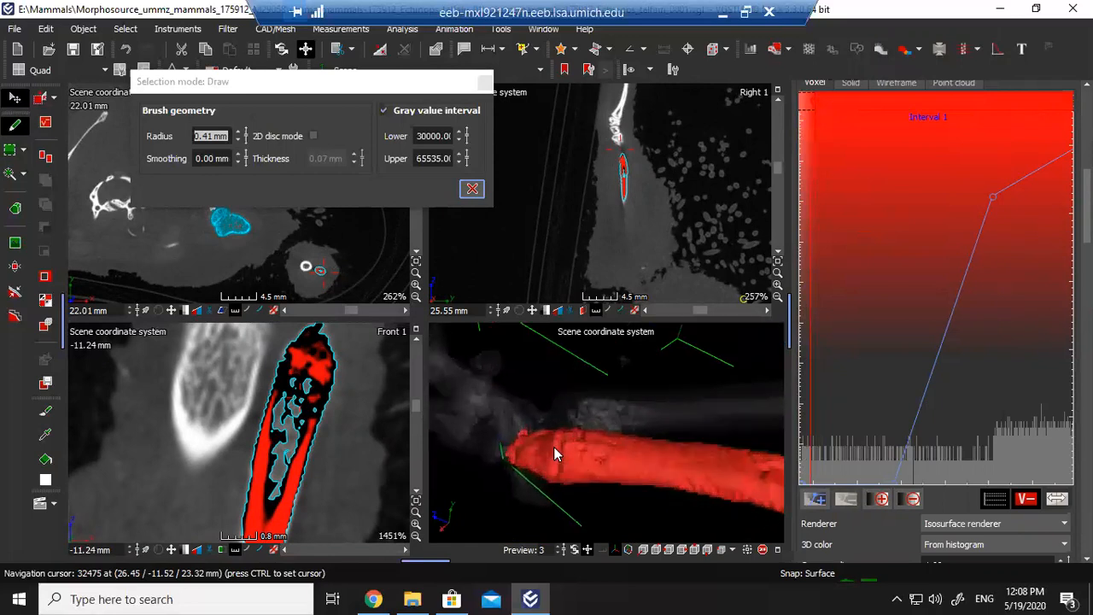
scroll(553, 447, up, 1)
drag(1087, 207, 1087, 182)
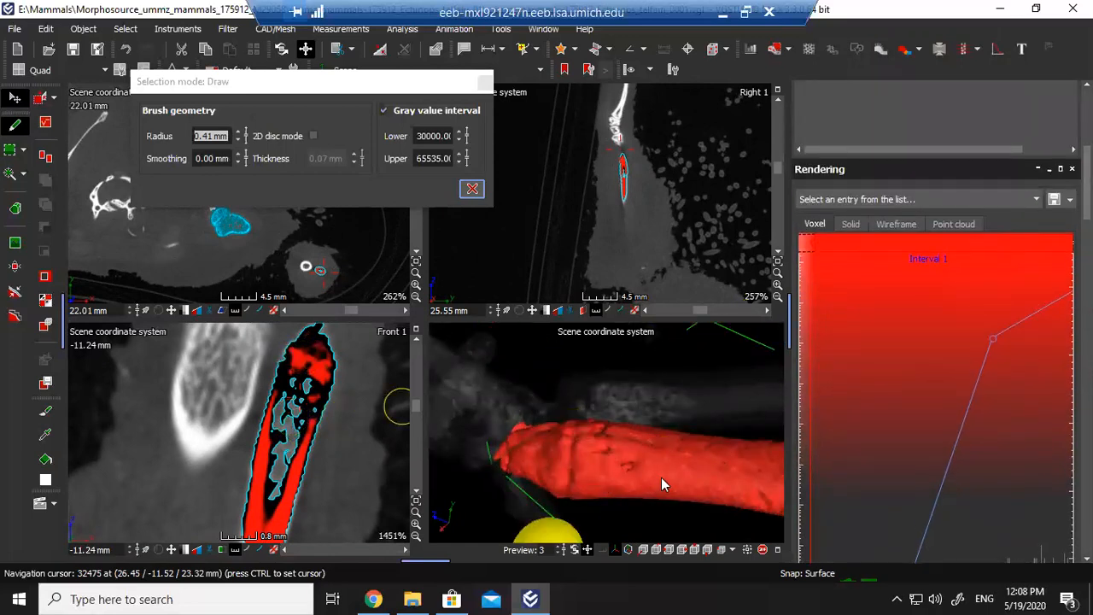
Center the slices on the hole at Region 1's elbow end and paint the missing bone in the -9.29 mm Front 1 slice.
scroll(661, 478, down, 3)
click(725, 494)
drag(727, 494, 437, 417)
click(716, 494)
click(657, 399)
drag(658, 419, 745, 472)
ctrl+click(745, 472)
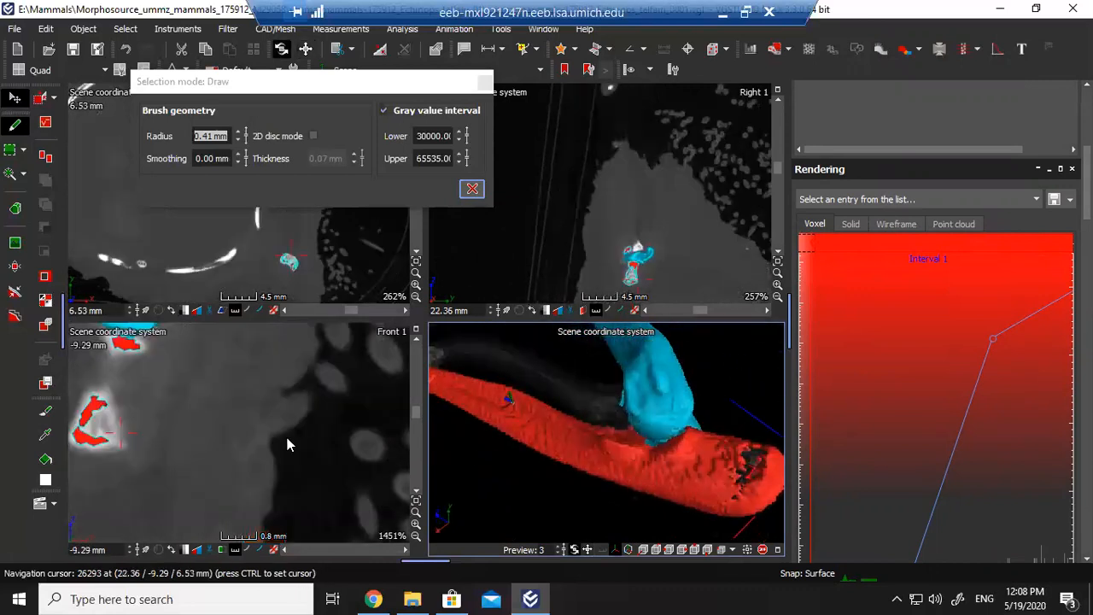
mouse_move(116, 370)
mouse_down()
mouse_move(99, 437)
mouse_move(106, 408)
mouse_up()
middle_drag(106, 408, 184, 437)
mouse_move(210, 393)
mouse_down()
mouse_move(189, 391)
mouse_move(212, 385)
mouse_up()
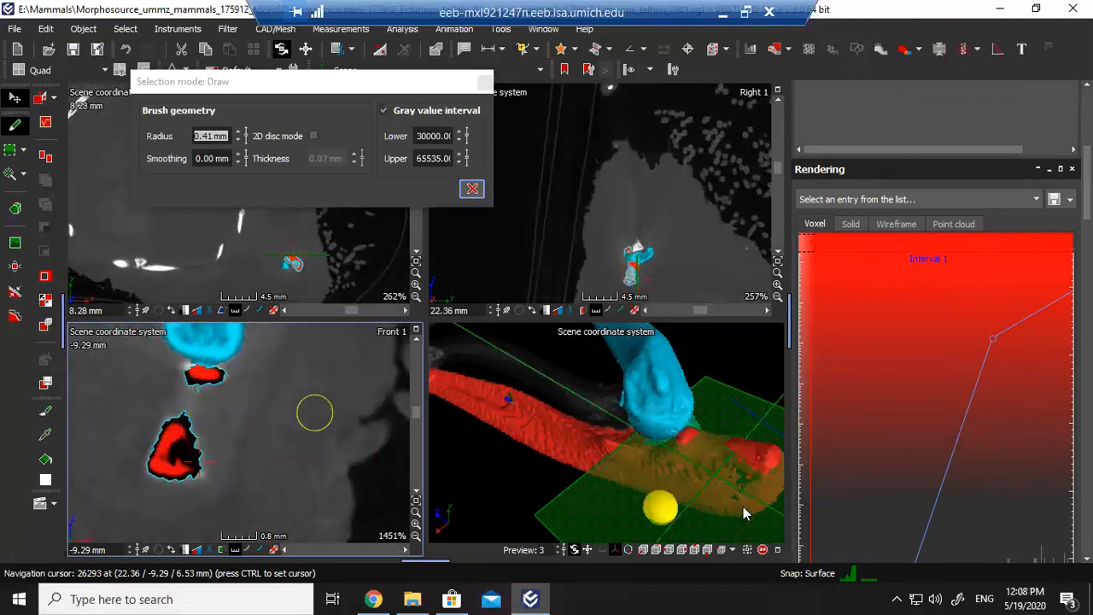
Place the navigation cursor on the remaining elbow-end holes and paint the bone into Region 1 in the -9.59 mm Front 1 slice.
middle_drag(714, 504, 615, 458)
key(ctrl)
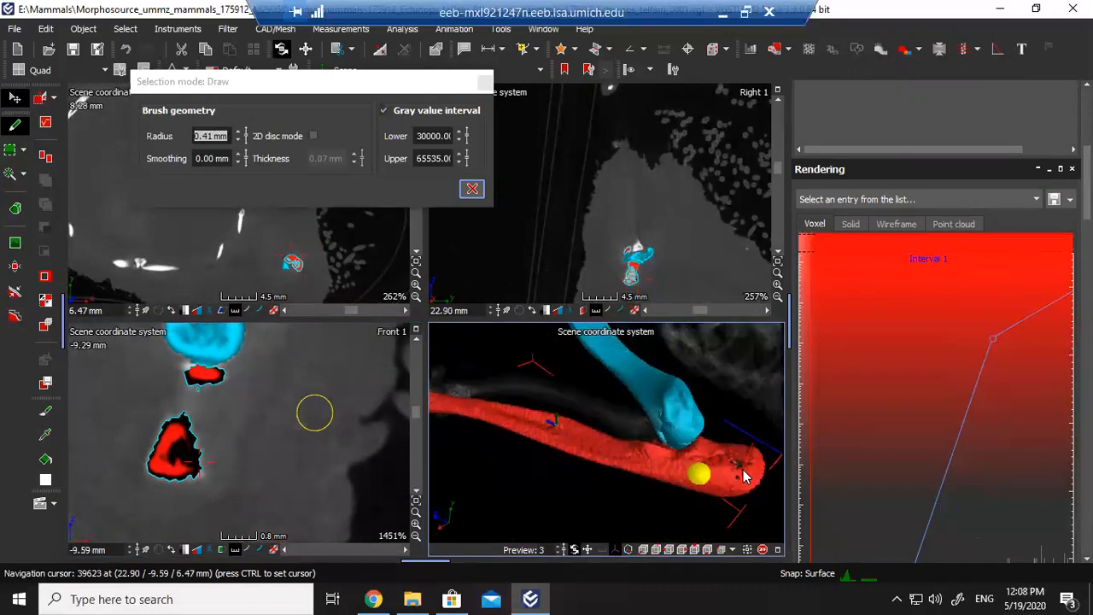
mouse_move(164, 403)
mouse_down()
mouse_move(155, 473)
mouse_move(204, 474)
mouse_move(245, 391)
mouse_move(241, 373)
mouse_move(198, 369)
mouse_move(178, 385)
mouse_move(169, 414)
mouse_up()
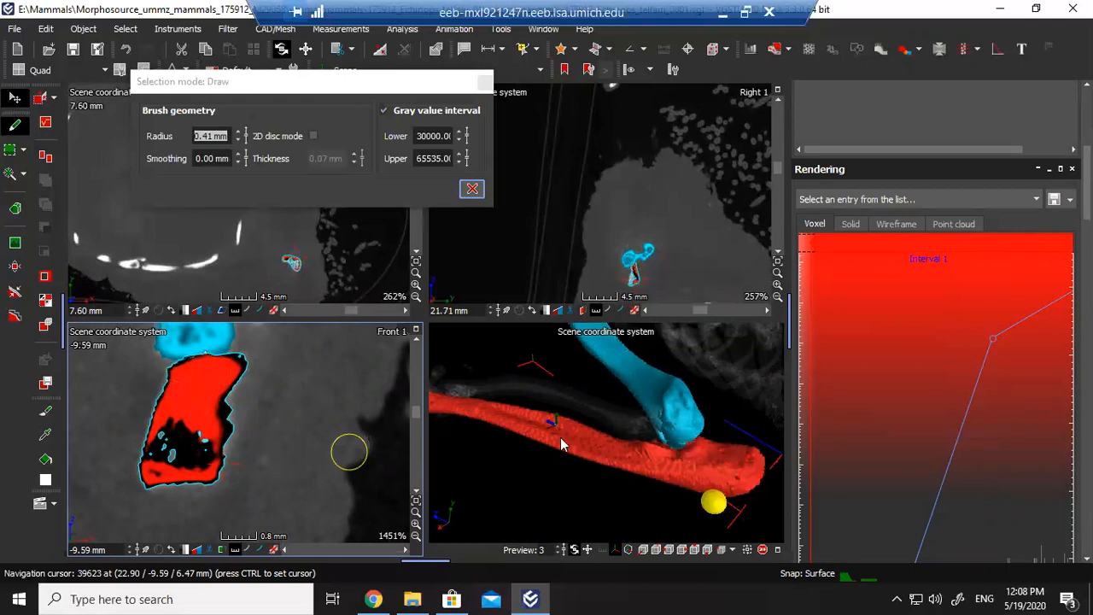
Enlarge the brush radius to 0.89 mm and fill Region 1's shaft groove in the -10.61 mm and -10.74 mm Front 1 slices.
key(ctrl)
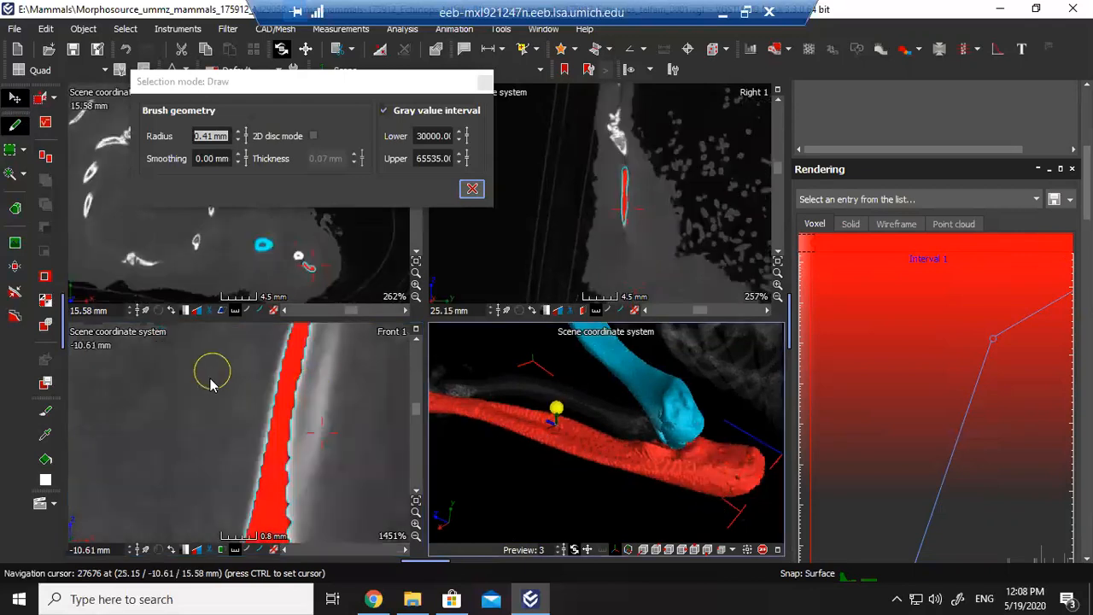
click(415, 537)
click(416, 536)
click(416, 536)
shift+scroll(309, 484, up, 1)
shift+scroll(308, 479, up, 6)
drag(308, 479, 326, 373)
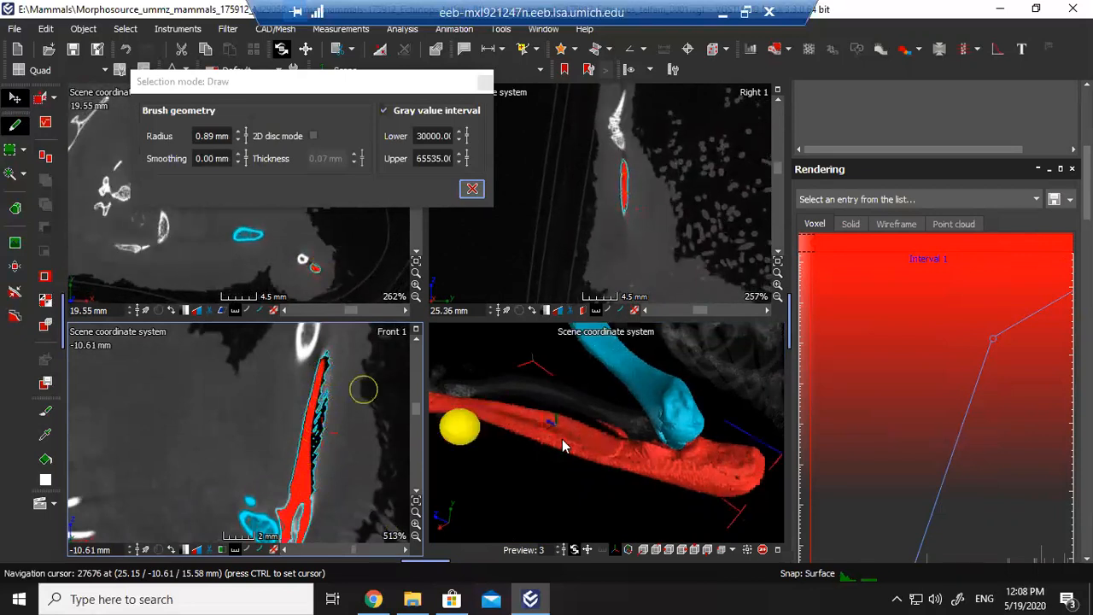
key(ctrl)
mouse_move(326, 383)
mouse_down()
mouse_move(312, 473)
mouse_move(288, 510)
mouse_up()
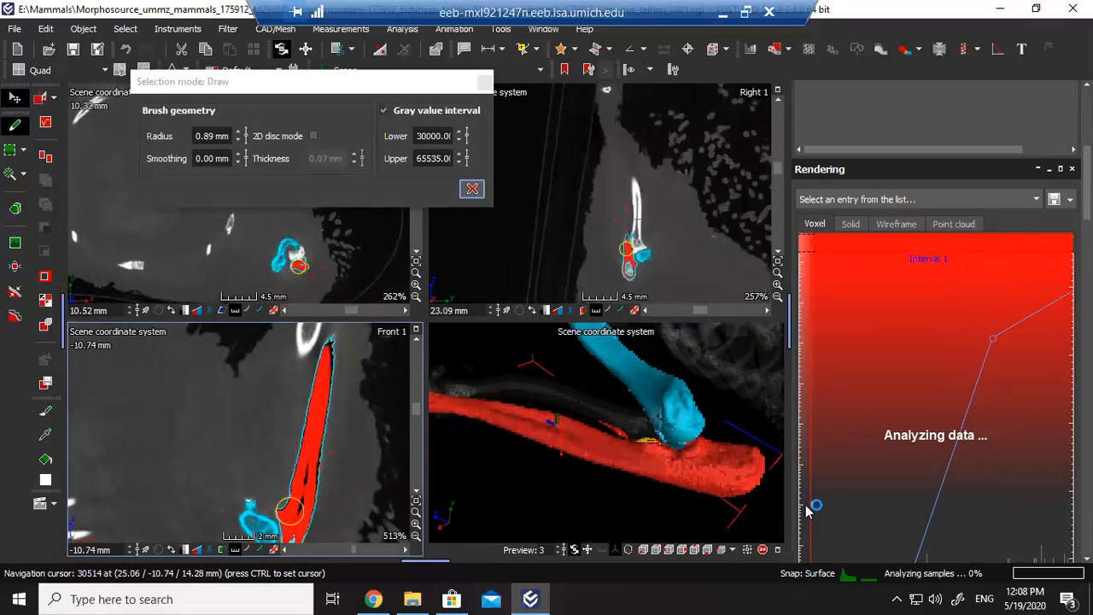
Locate the stray red sliver beside the shaft near the elbow and erase it from Region 1 in the -9.79 mm Front 1 slice.
key(ctrl)
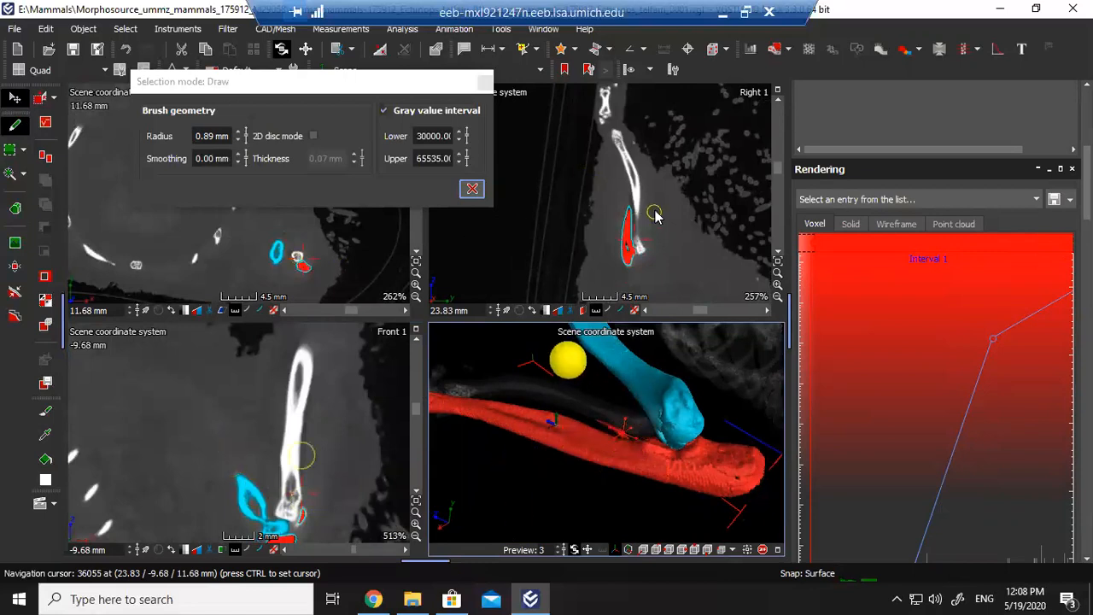
click(638, 239)
scroll(621, 441, up, 5)
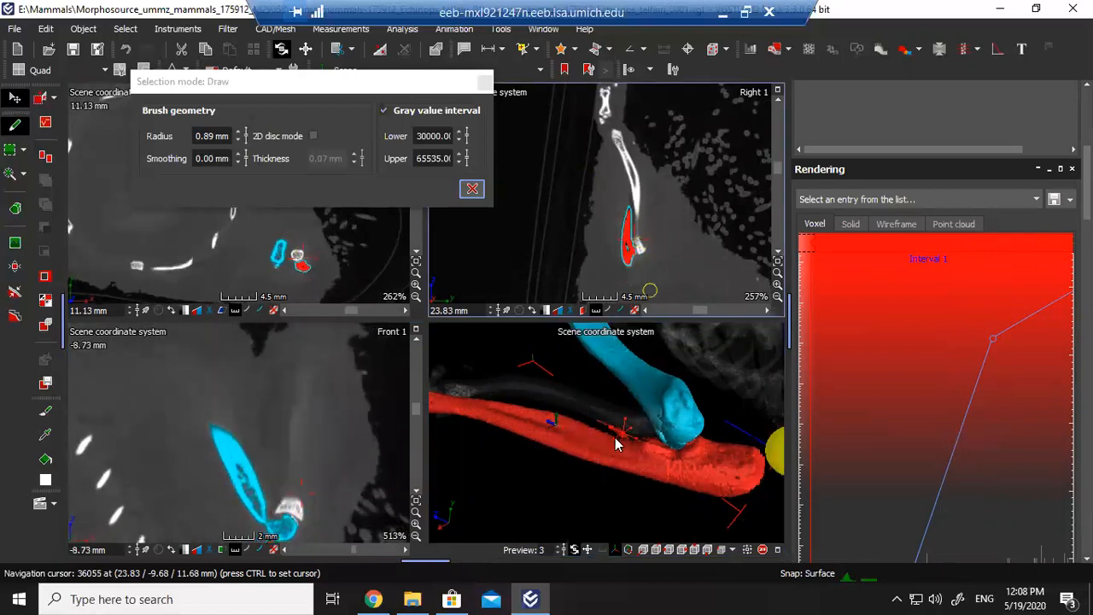
key(ctrl)
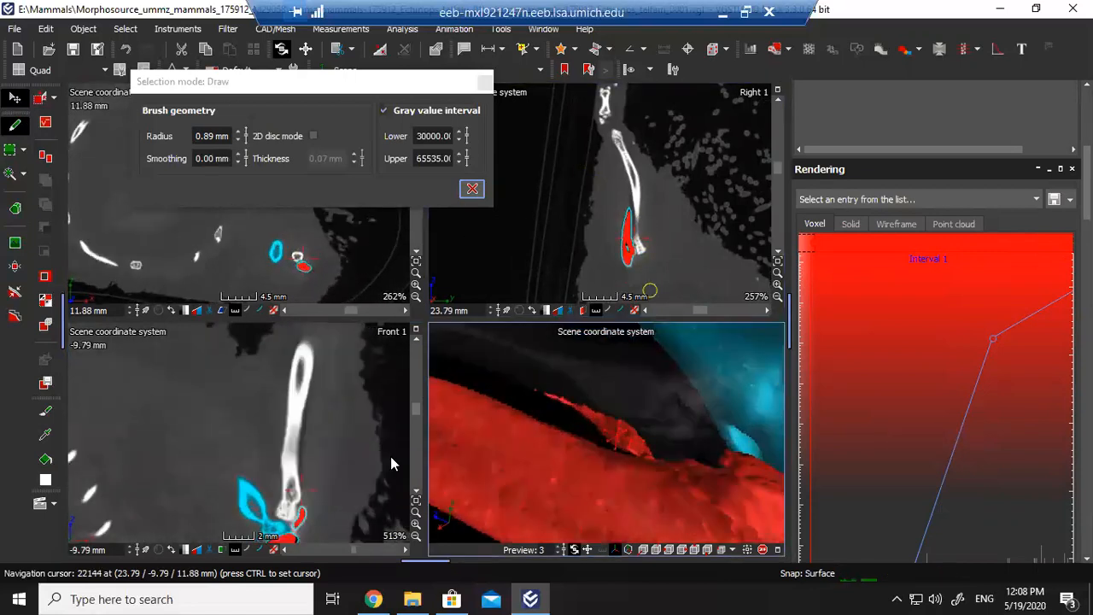
drag(292, 460, 290, 489)
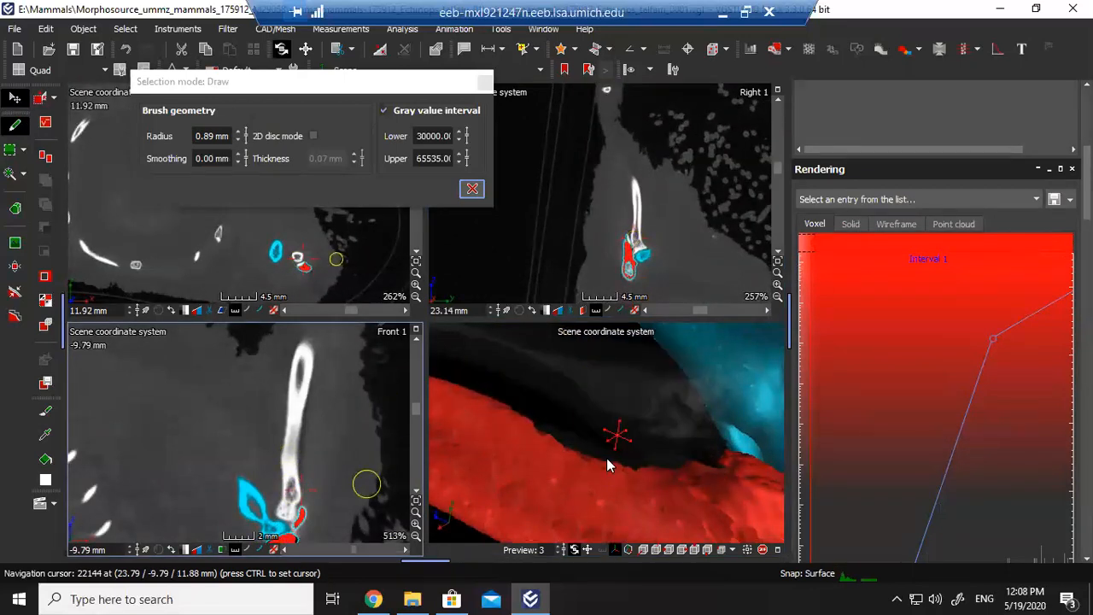
Maximize the 3D view and examine both segmented bones within the whole skeleton.
scroll(599, 478, down, 3)
mouse_move(593, 483)
middle_down()
mouse_move(639, 480)
mouse_move(596, 493)
middle_up()
scroll(597, 493, down, 5)
click(776, 549)
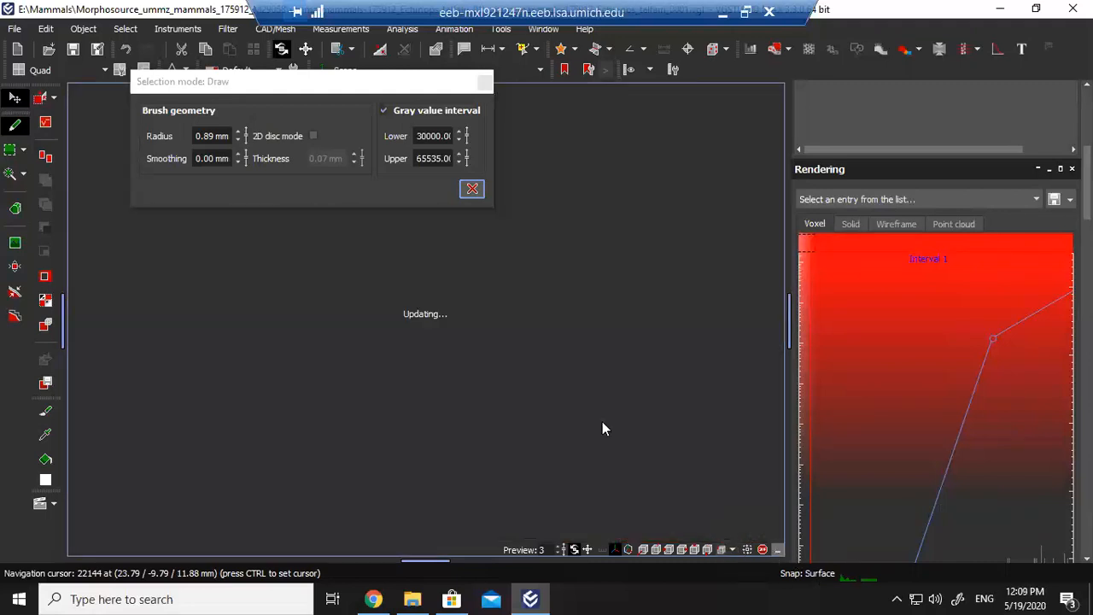
middle_drag(296, 405, 317, 412)
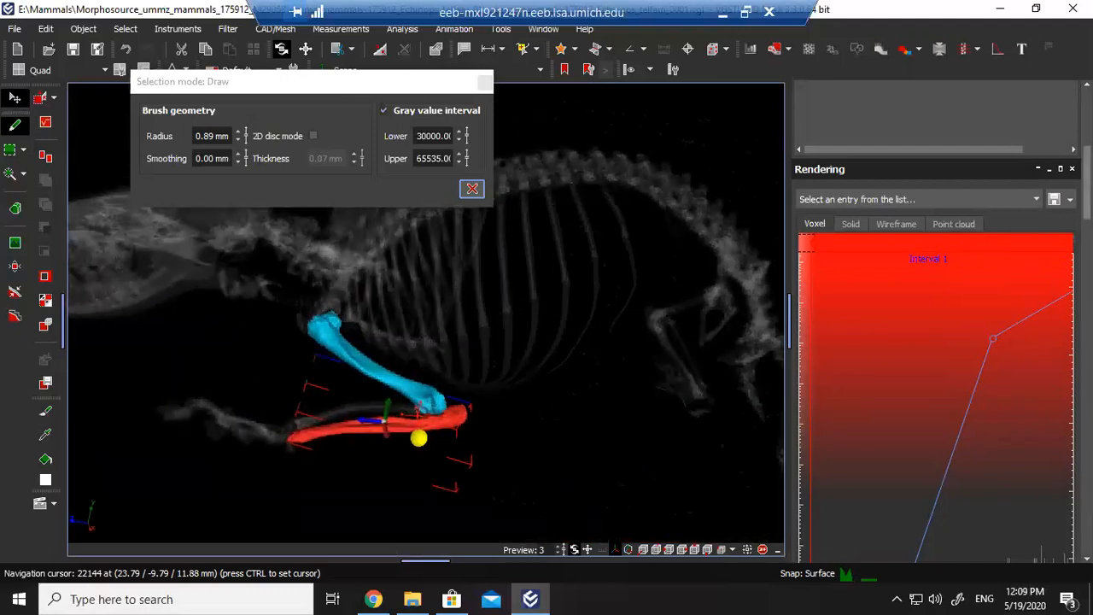
Rename Region 1 as Left ulna in the regions of interest.
drag(1087, 182, 1087, 113)
click(939, 251)
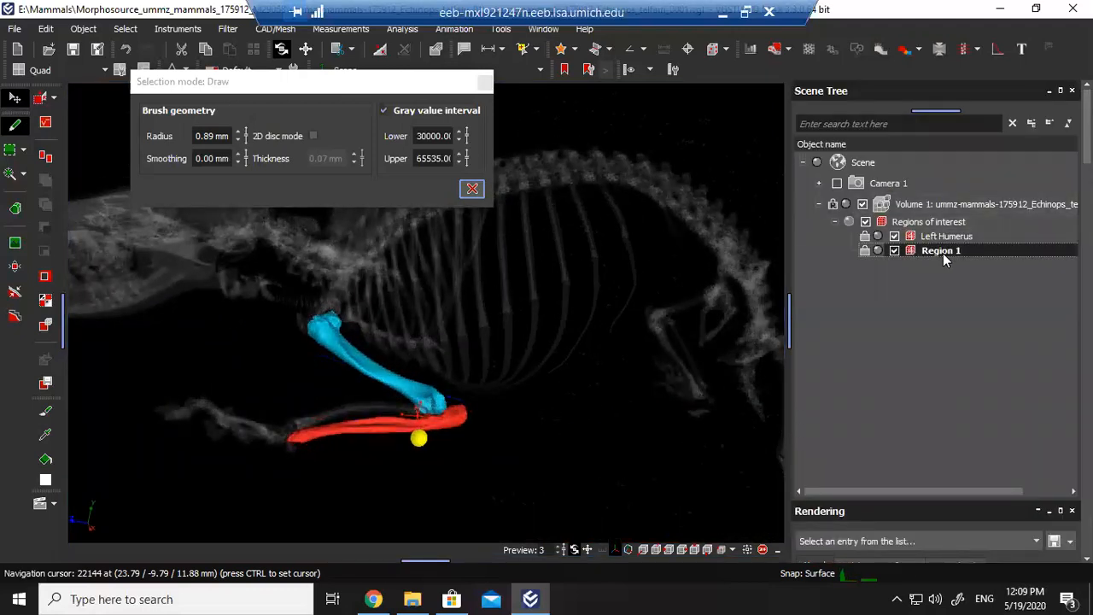
click(944, 252)
text(ulna)
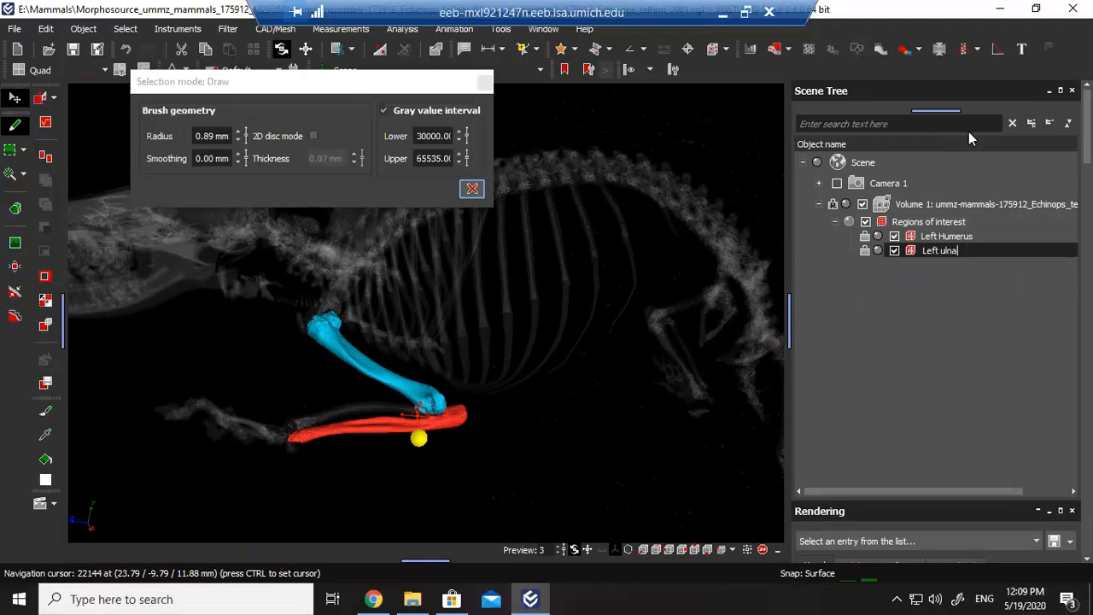
key(Return)
right_drag(378, 361, 426, 465)
Switch to File Explorer and open the images folder of the Agkistrodon caliginosus scan ummz_herps_117752 within Herps.
click(412, 598)
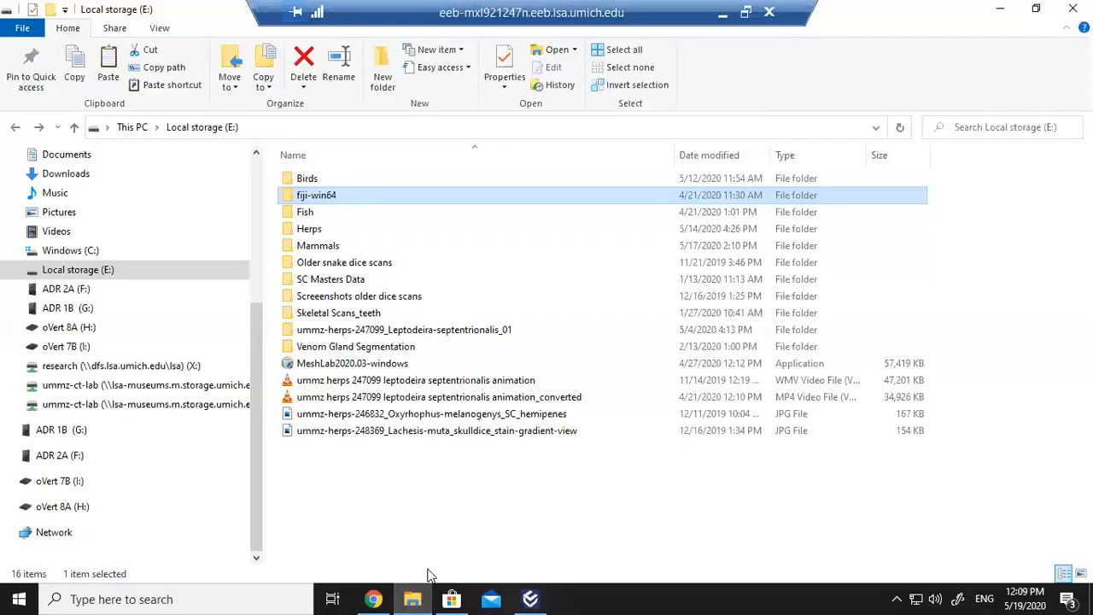
double_click(358, 228)
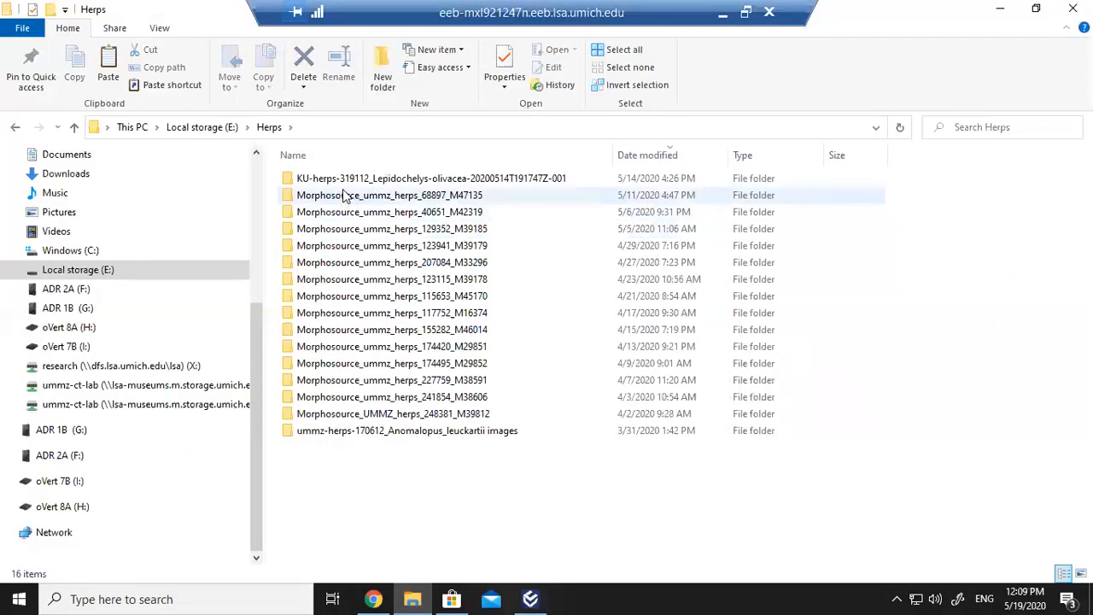
double_click(437, 315)
double_click(423, 178)
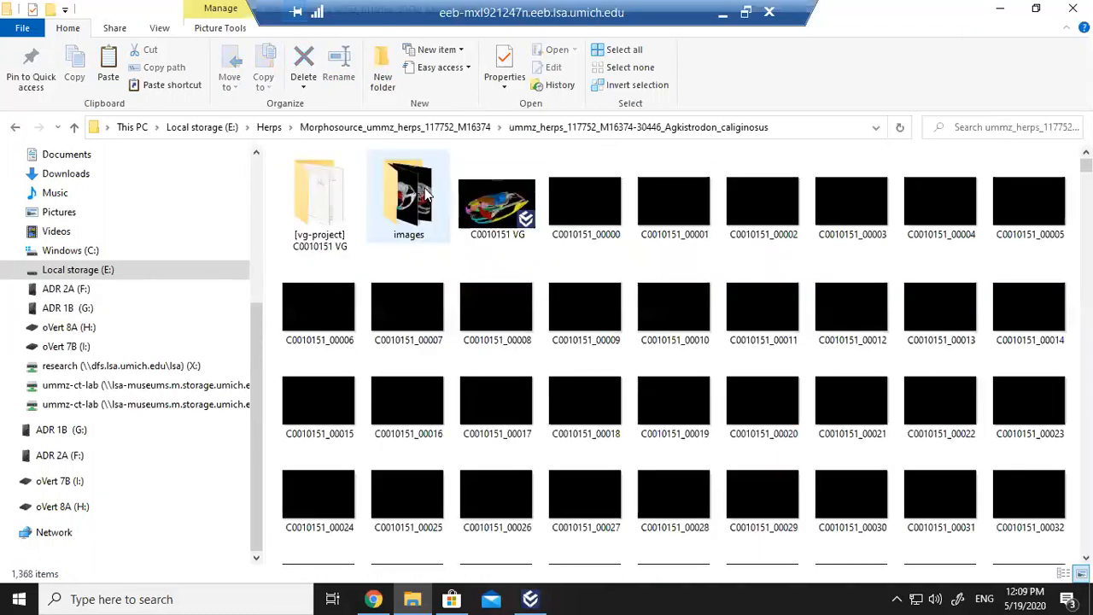
double_click(410, 196)
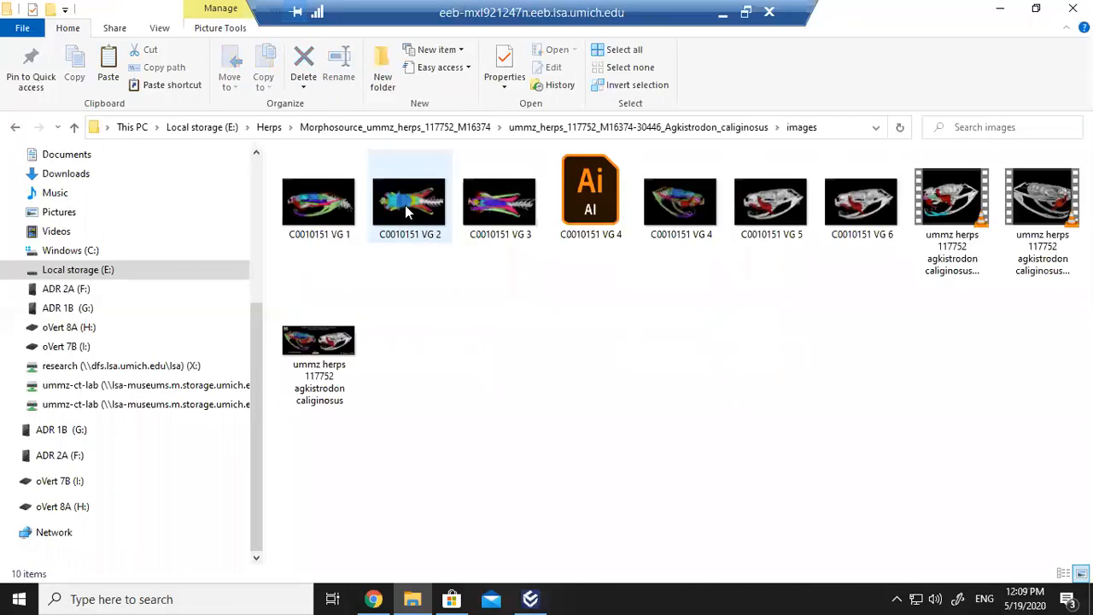
View the segmented skull renderings C0010151 VG 1 and C0010151 VG 2 in a maximized photo window.
double_click(290, 205)
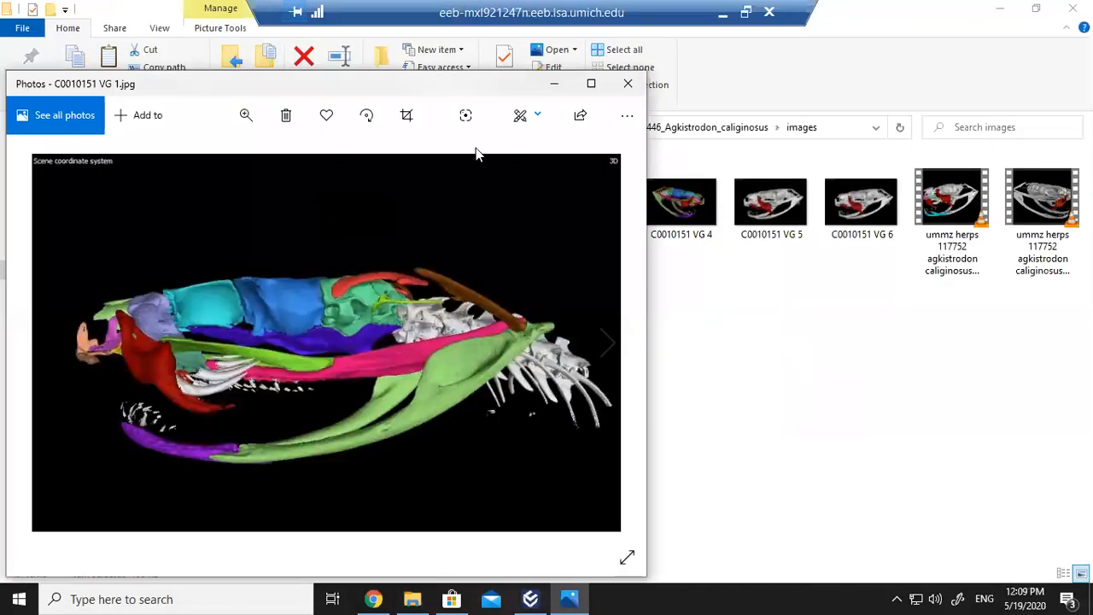
click(590, 84)
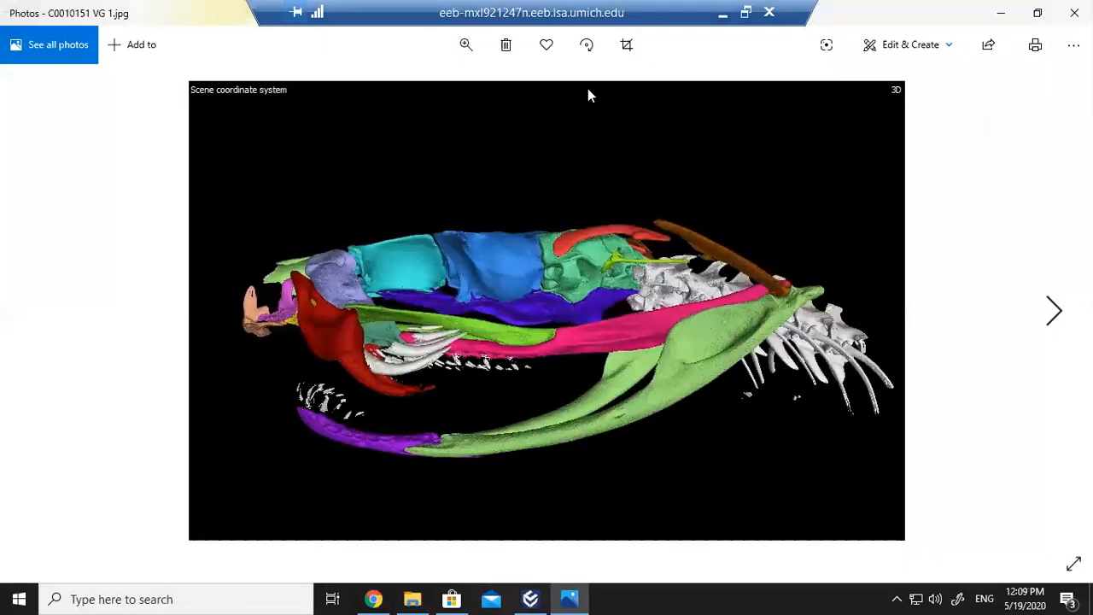
click(1051, 316)
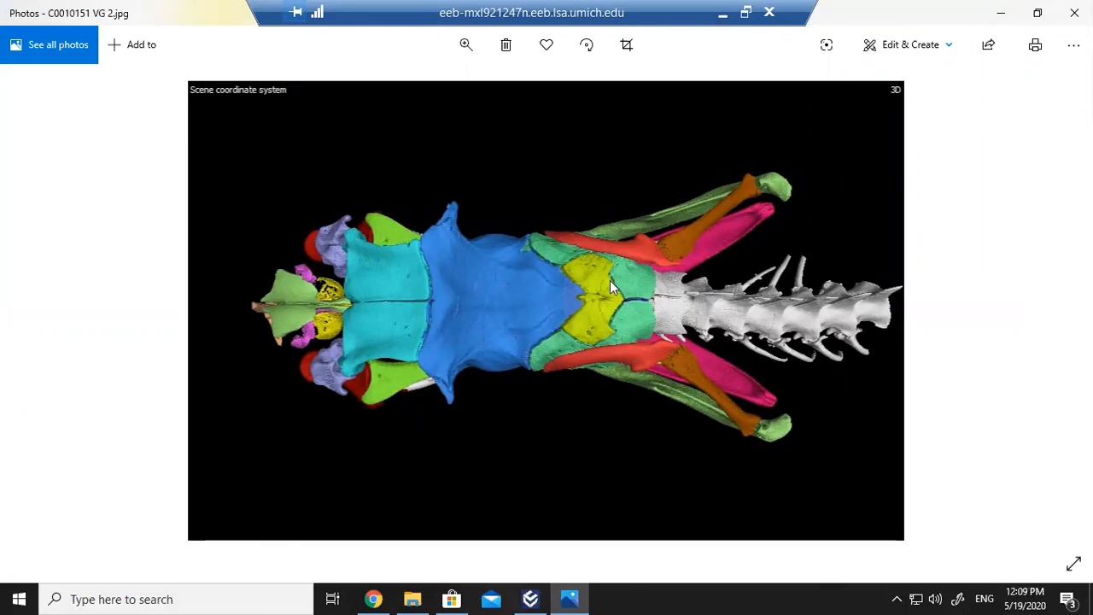
View the segmented skull rendering C0010151 VG 3 and switch back to the VGSTUDIO MAX scene with the segmented forelimb.
click(1053, 316)
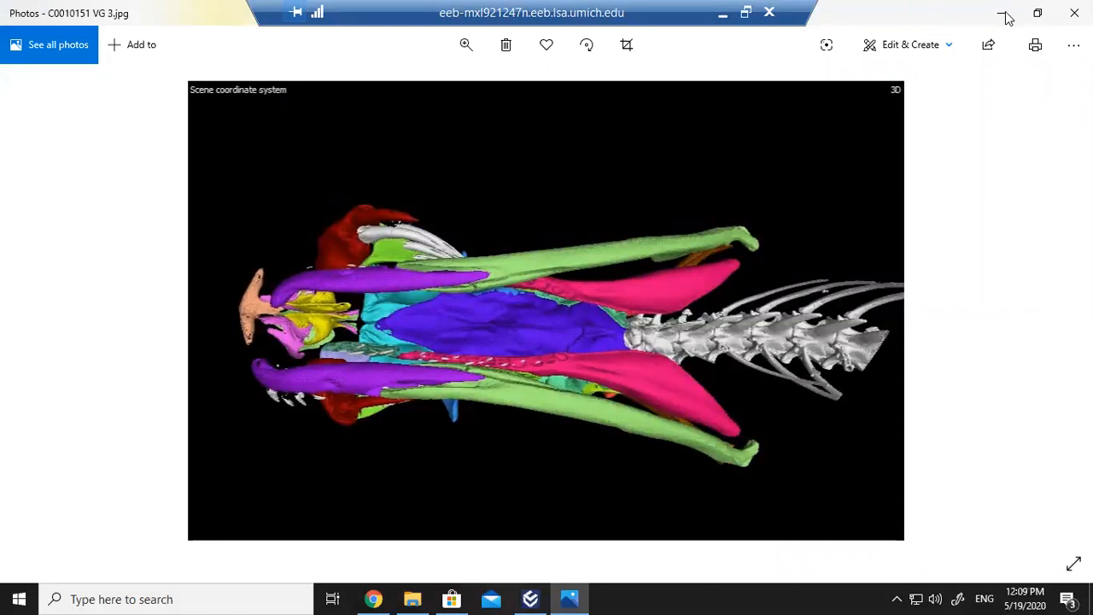
click(538, 597)
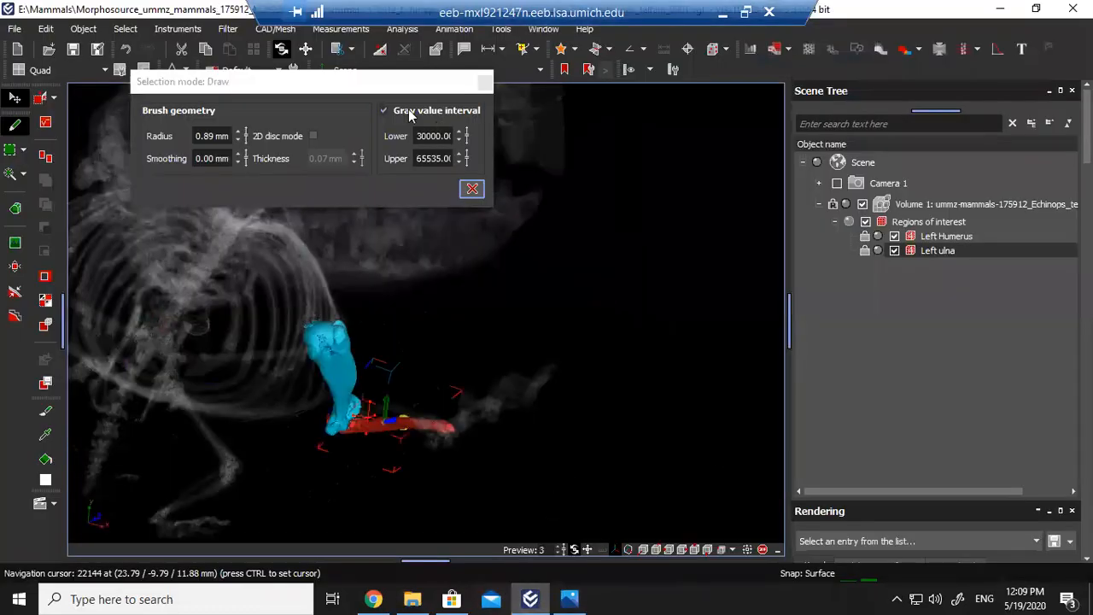
Examine the cyan left humerus and red left ulna within the whole skeleton from several angles, ending in a side view.
drag(367, 323, 376, 367)
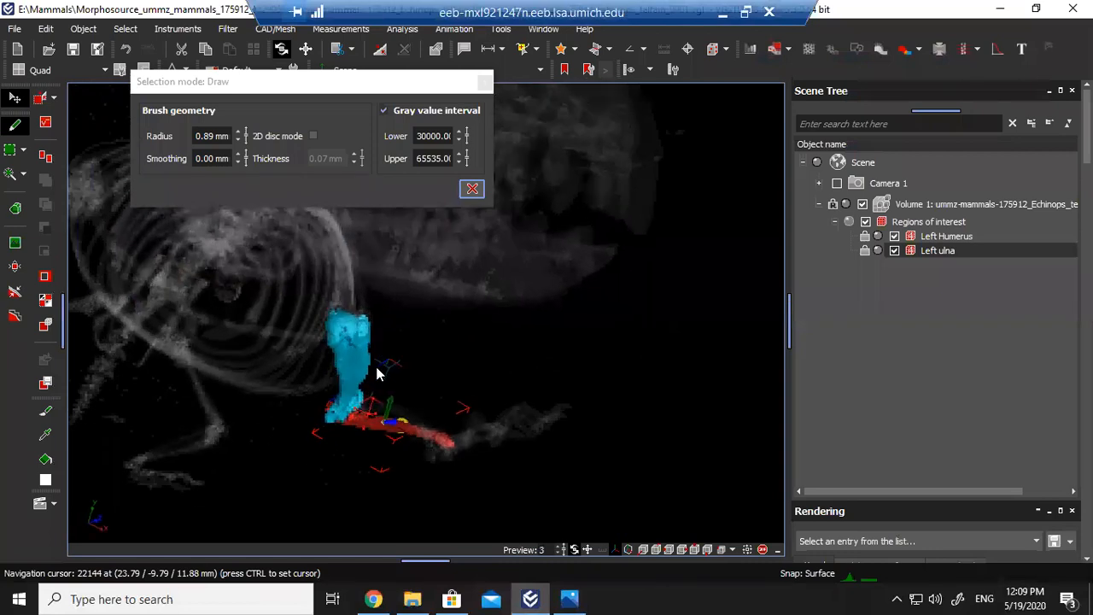
scroll(348, 328, down, 5)
scroll(256, 301, up, 3)
drag(264, 305, 446, 361)
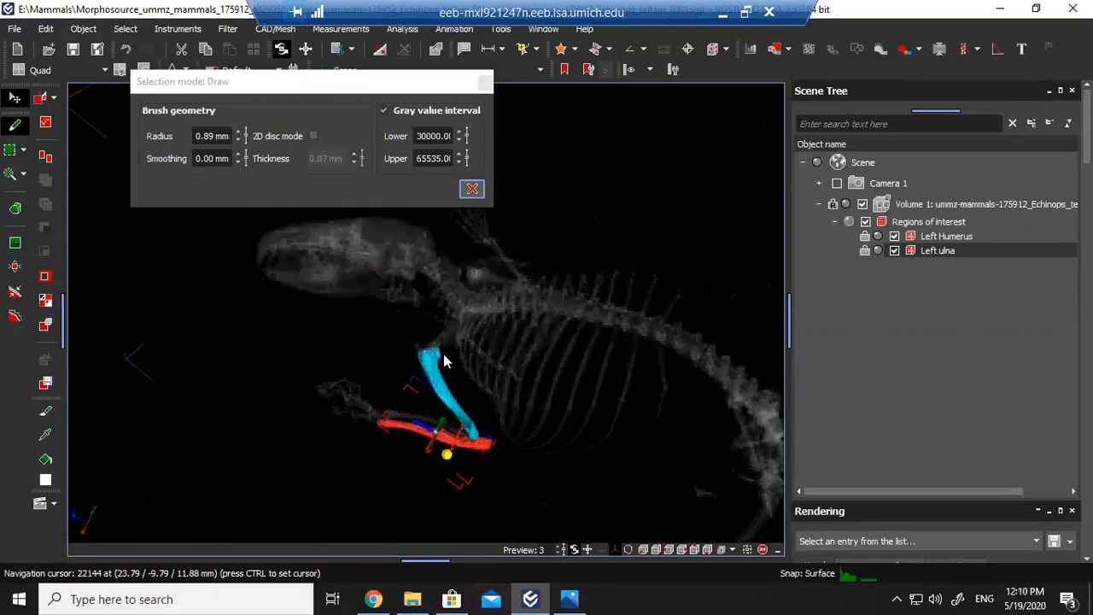
scroll(452, 376, up, 3)
drag(463, 403, 480, 415)
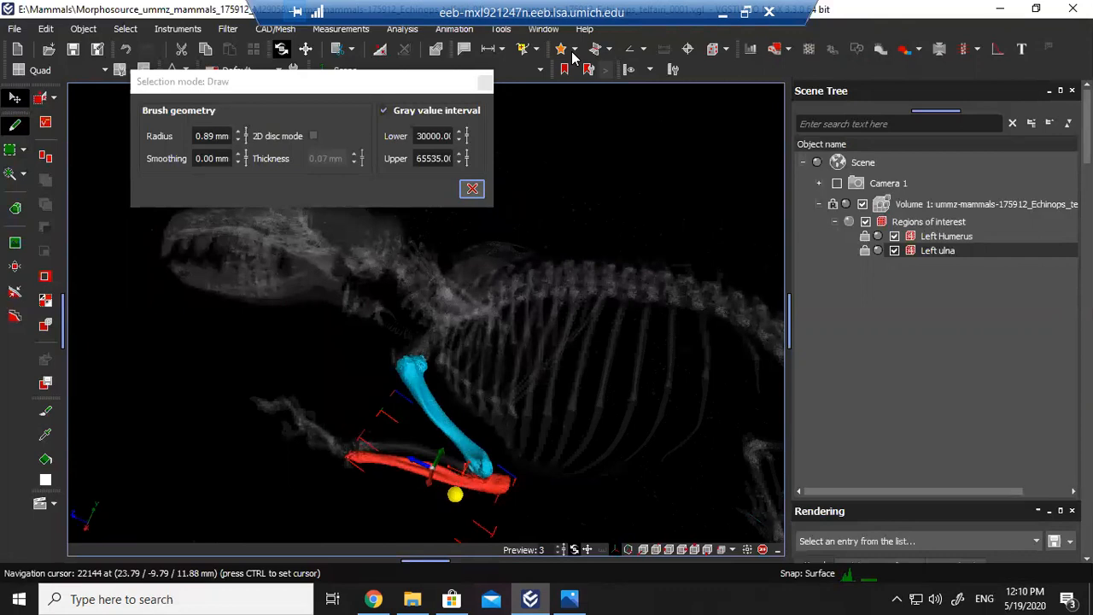
drag(546, 356, 590, 484)
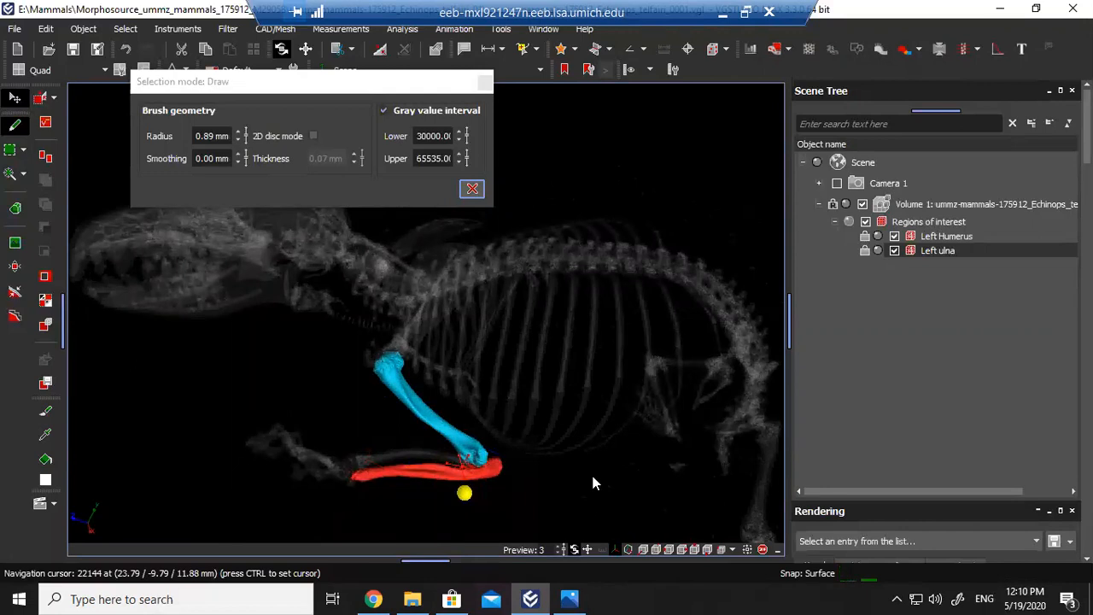
Leave the Draw selection mode and inspect the left humerus and left ulna up close around the elbow joint.
click(472, 188)
scroll(538, 431, up, 5)
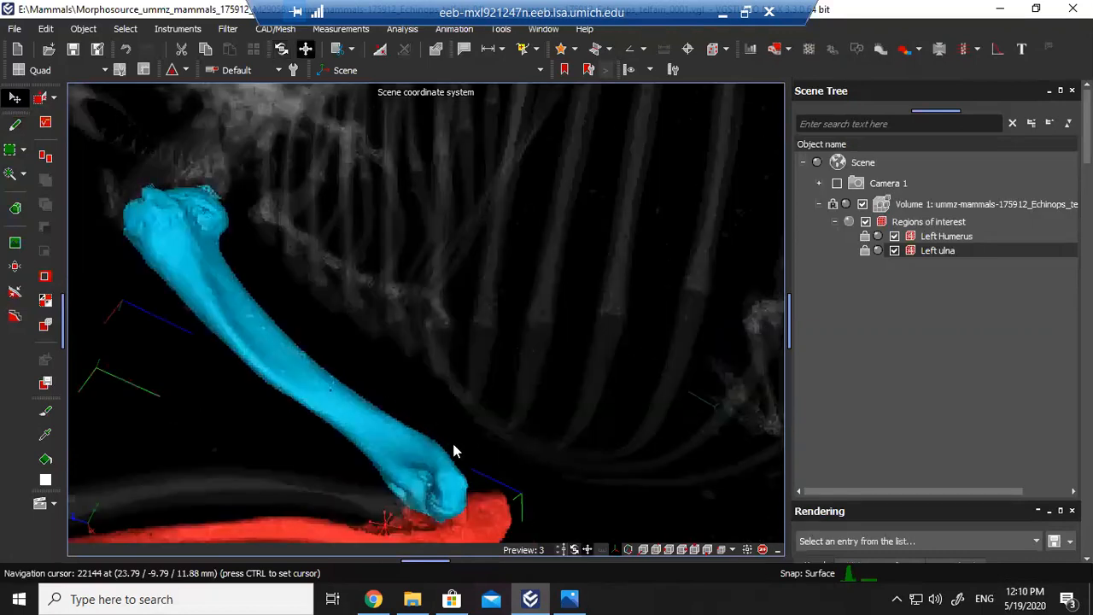
scroll(232, 310, down, 3)
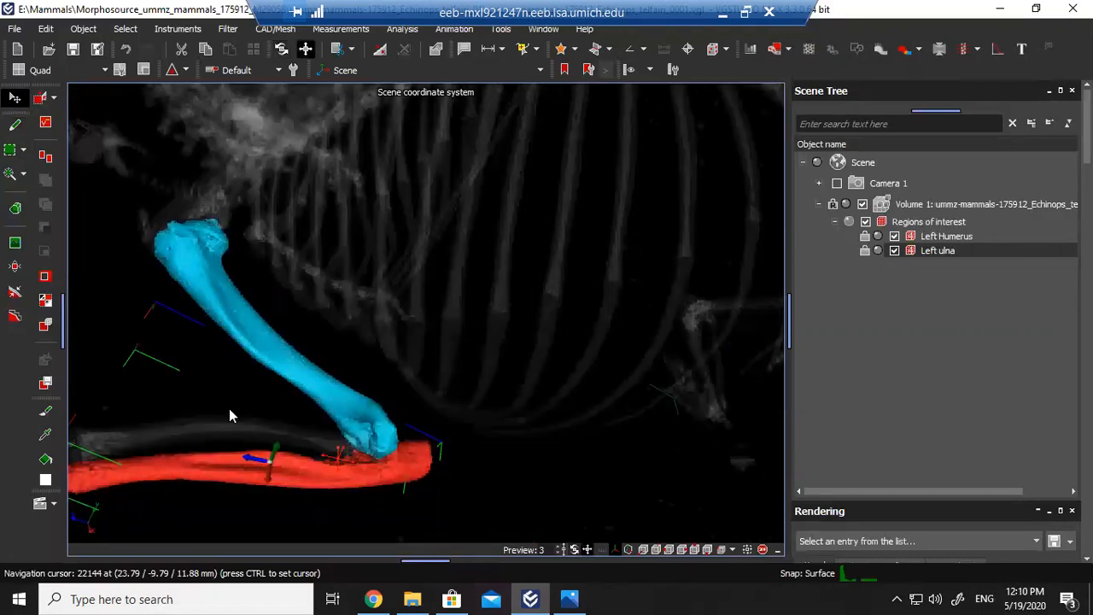
drag(228, 408, 353, 398)
key(space)
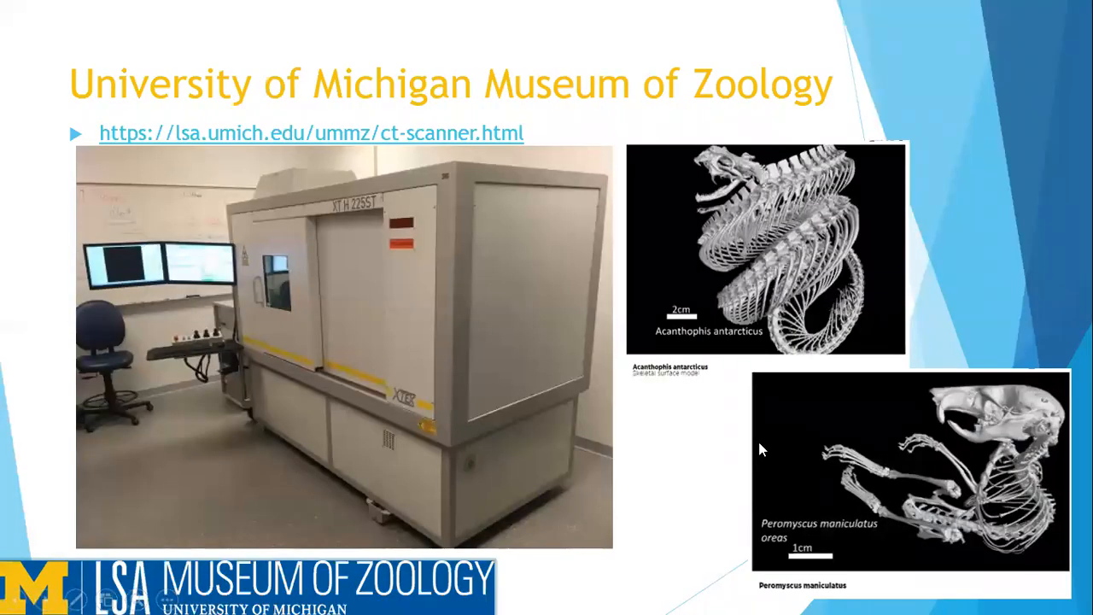
click(759, 443)
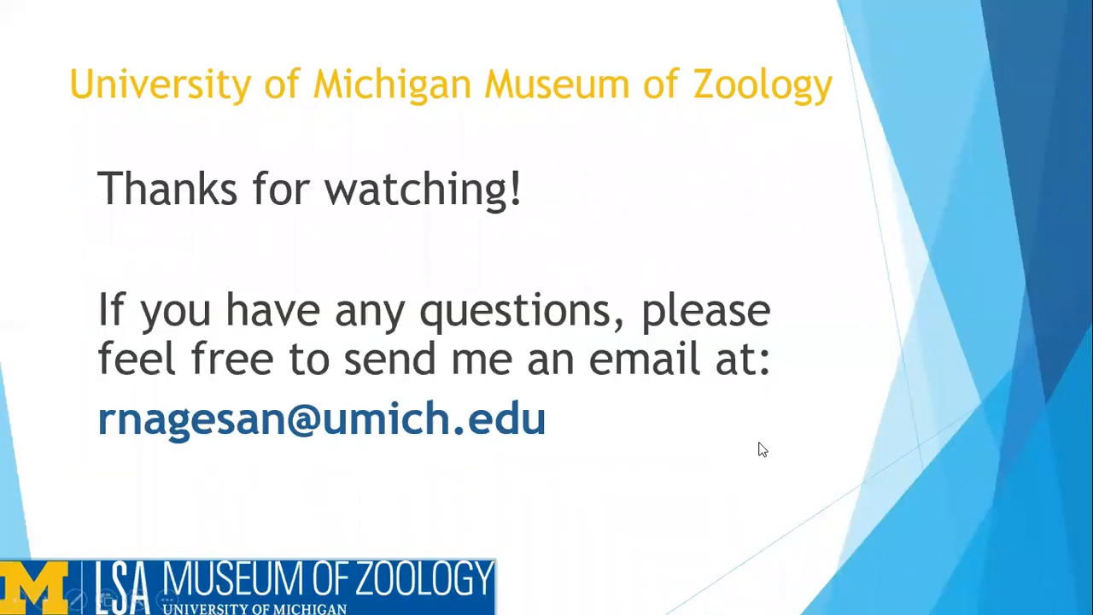